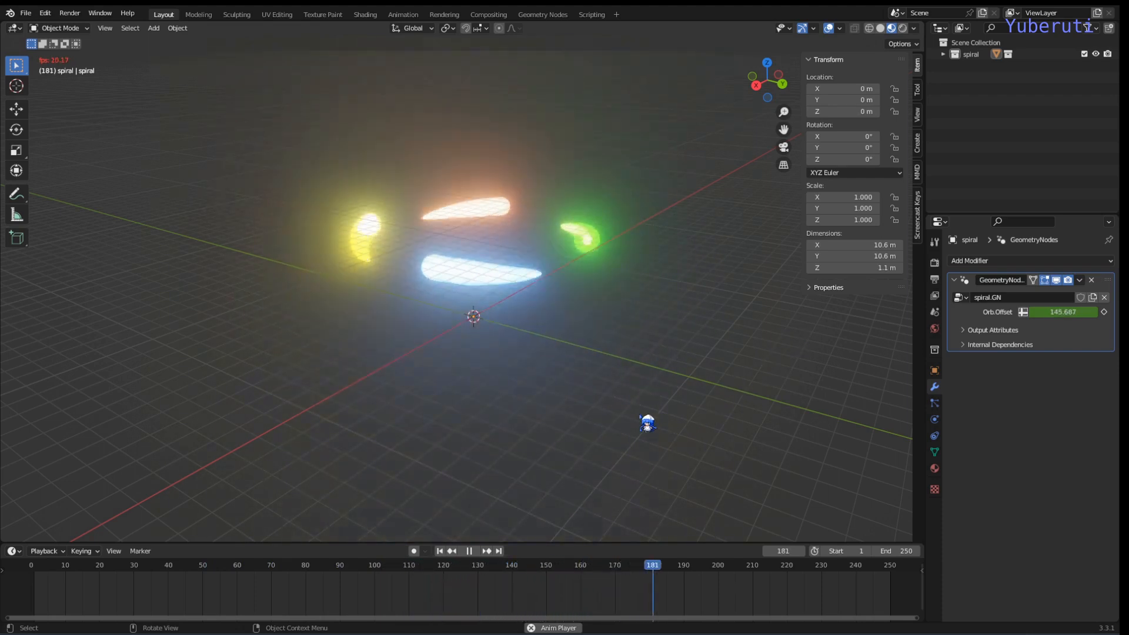
- Stop the animation playback and exclude the spiral collection from the view layer
key("space")
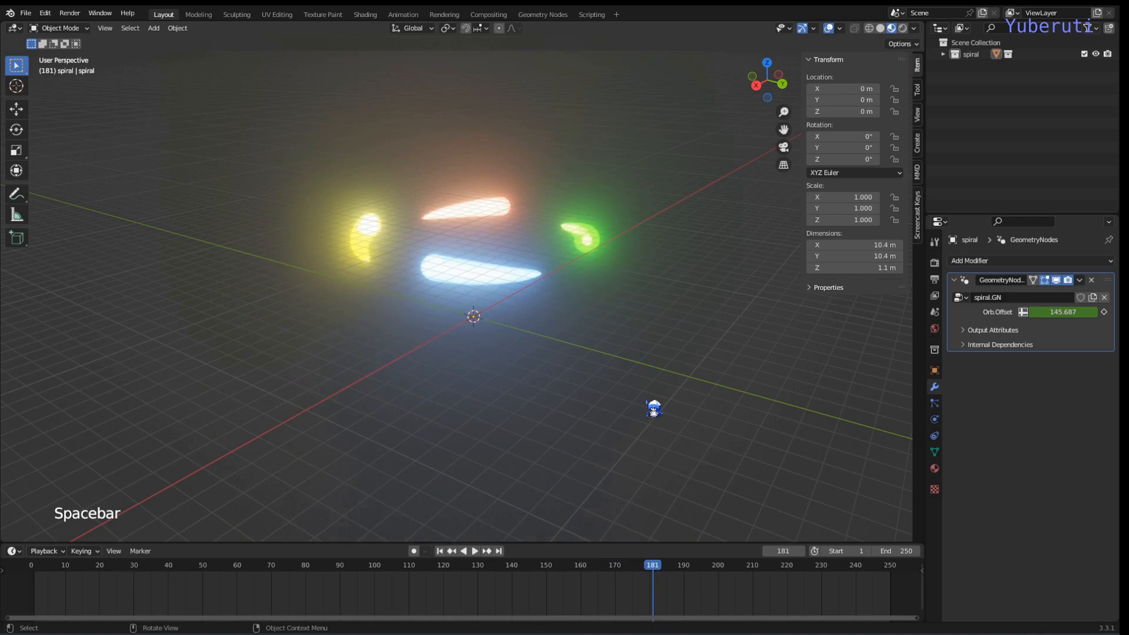
left_click(1085, 54)
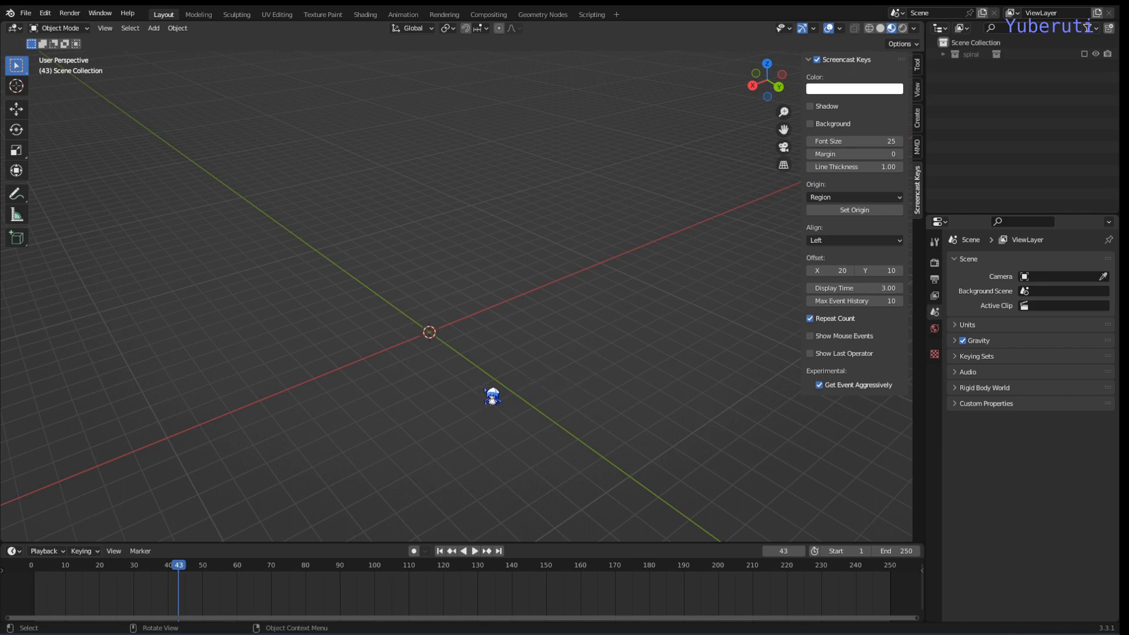
- Add a UV sphere mesh at the world origin
middle_click_drag(500, 396, 541, 385)
scroll(541, 385, "up", 1)
left_click(541, 385)
key("shift+a")
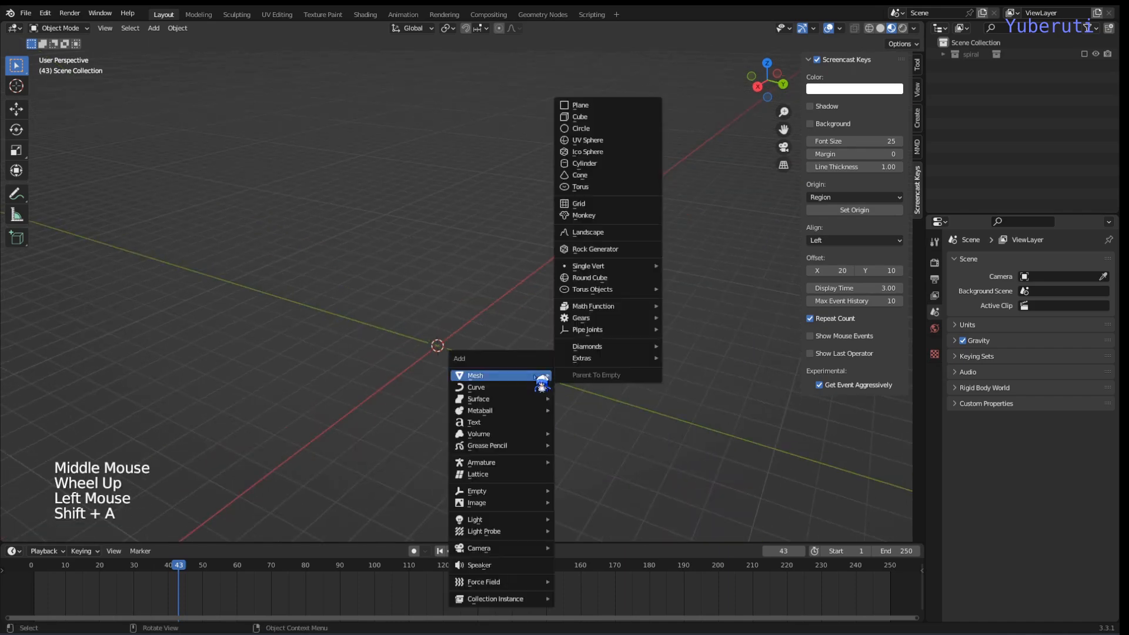
mouse_move(538, 375)
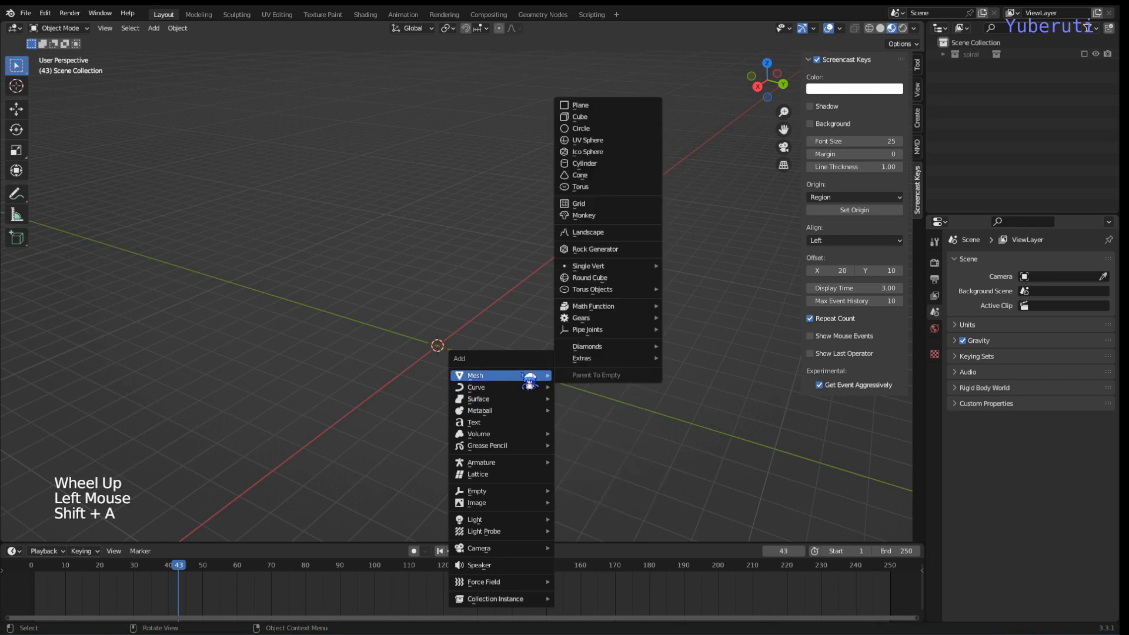
left_click(591, 142)
scroll(467, 409, "up", 2)
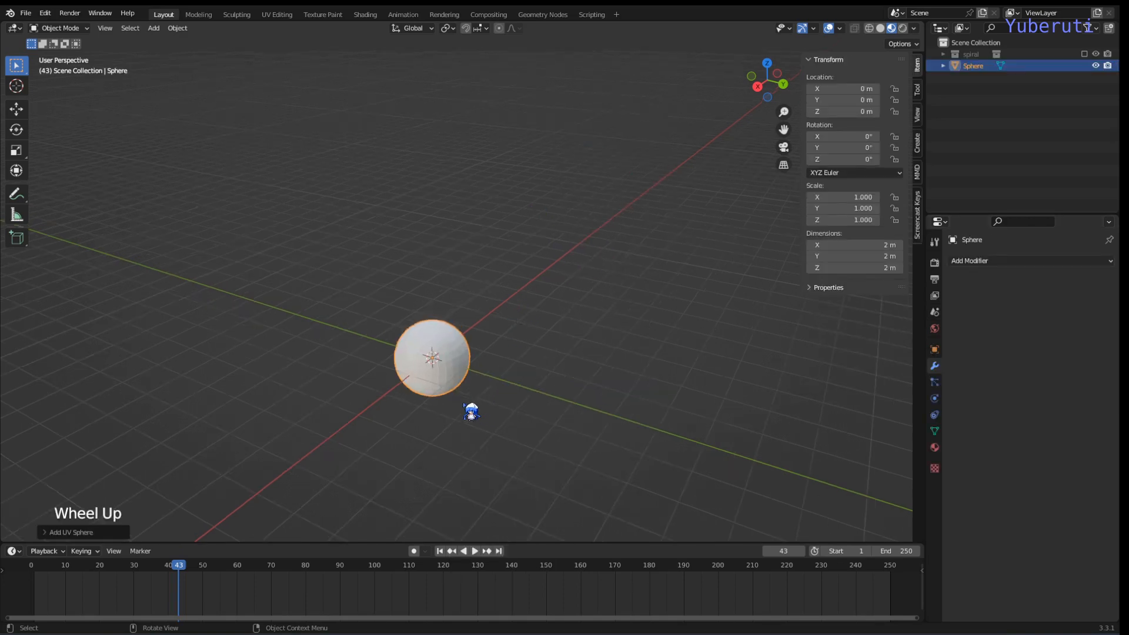
- Rename the sphere object as orb.blue
scroll(467, 409, "down", 1)
double_click(973, 66)
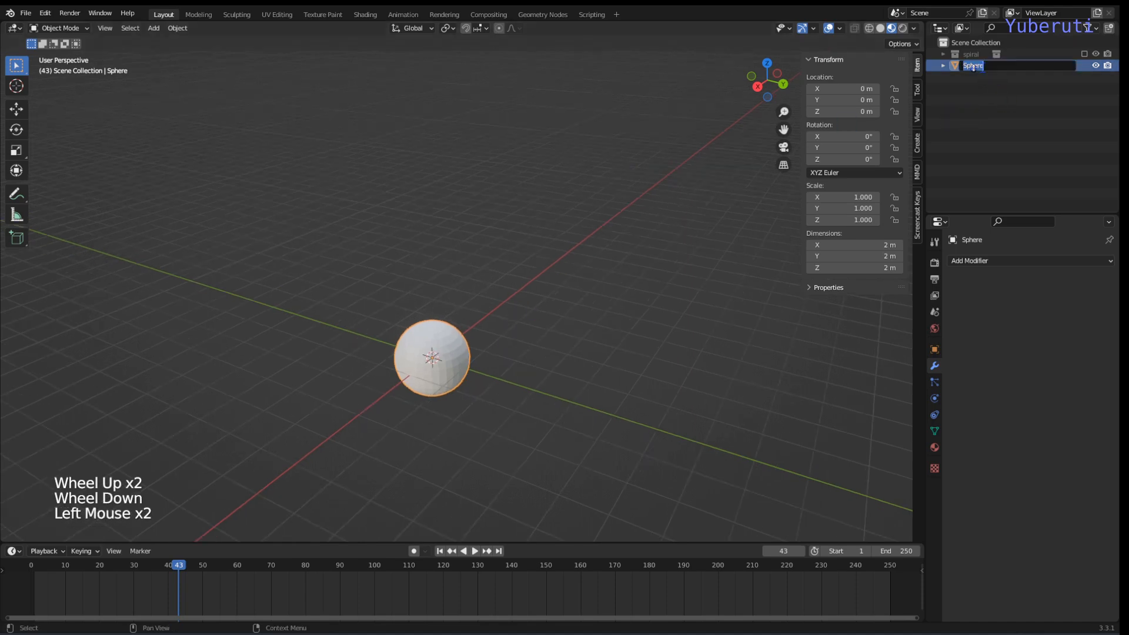
type("c")
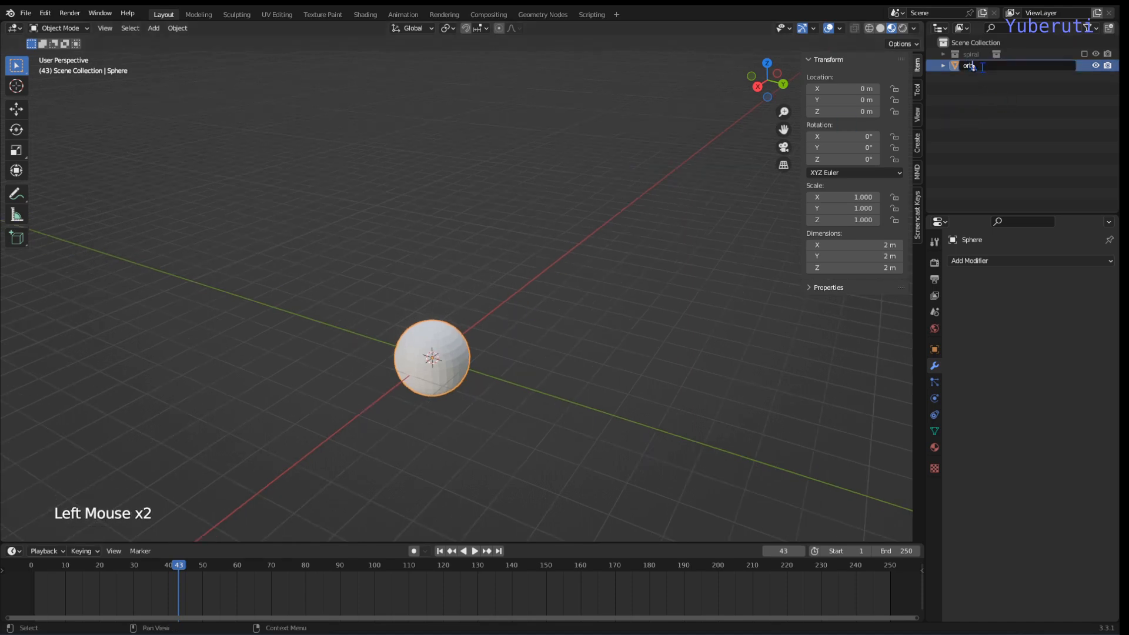
type("rbi")
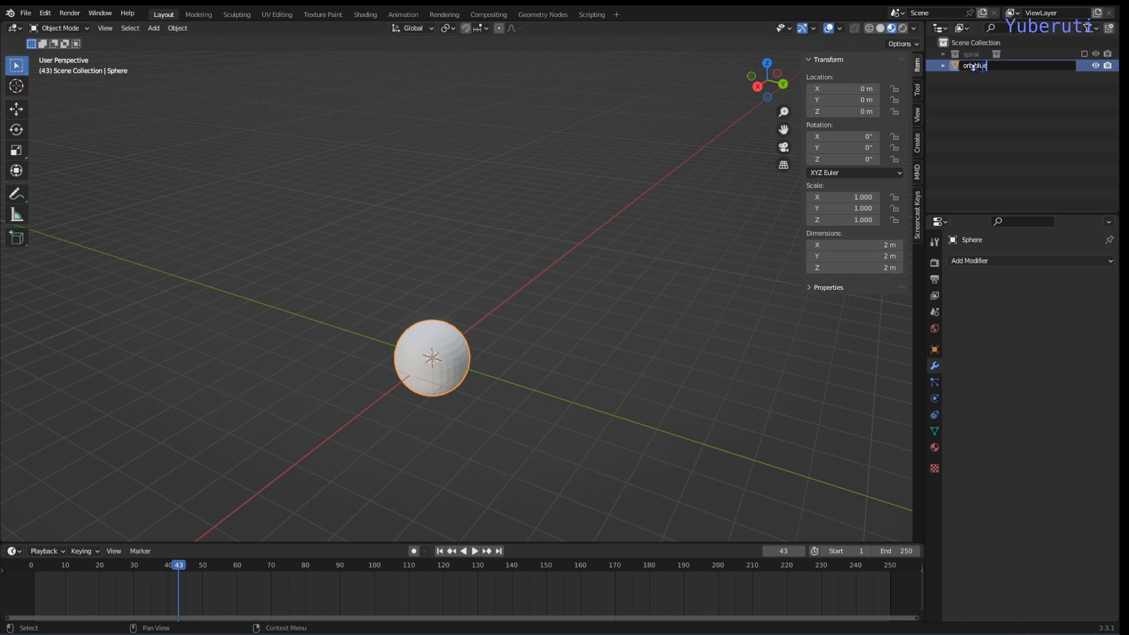
key("Return")
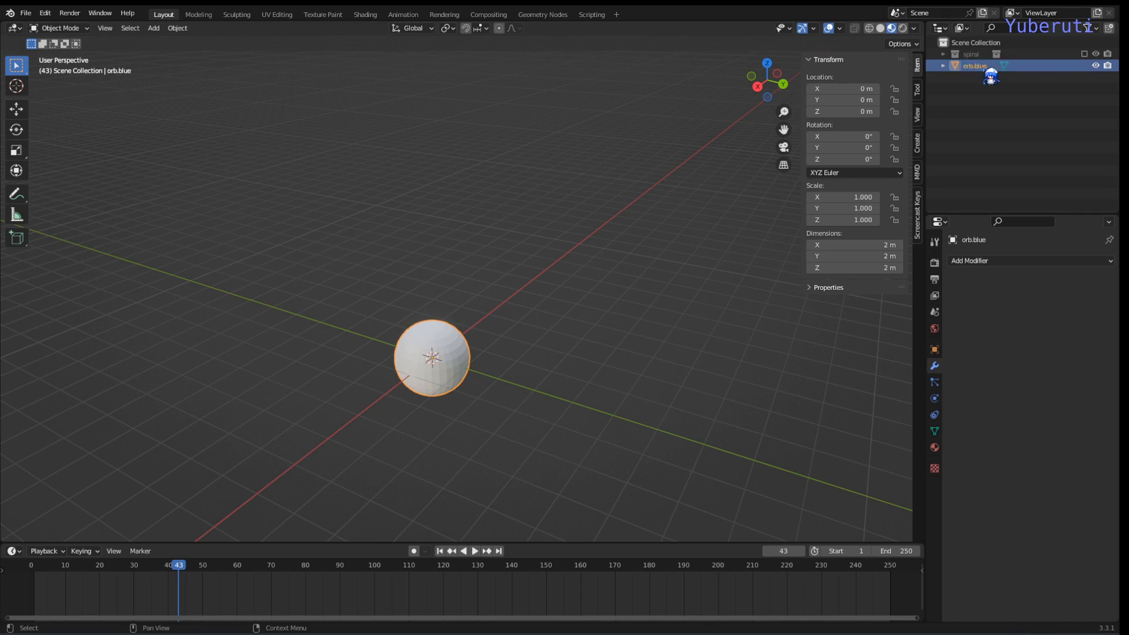
- Pull one side vertex of orb.blue about 7 m along X with smooth proportional editing, forming a teardrop, and return to Object Mode
left_click(460, 364)
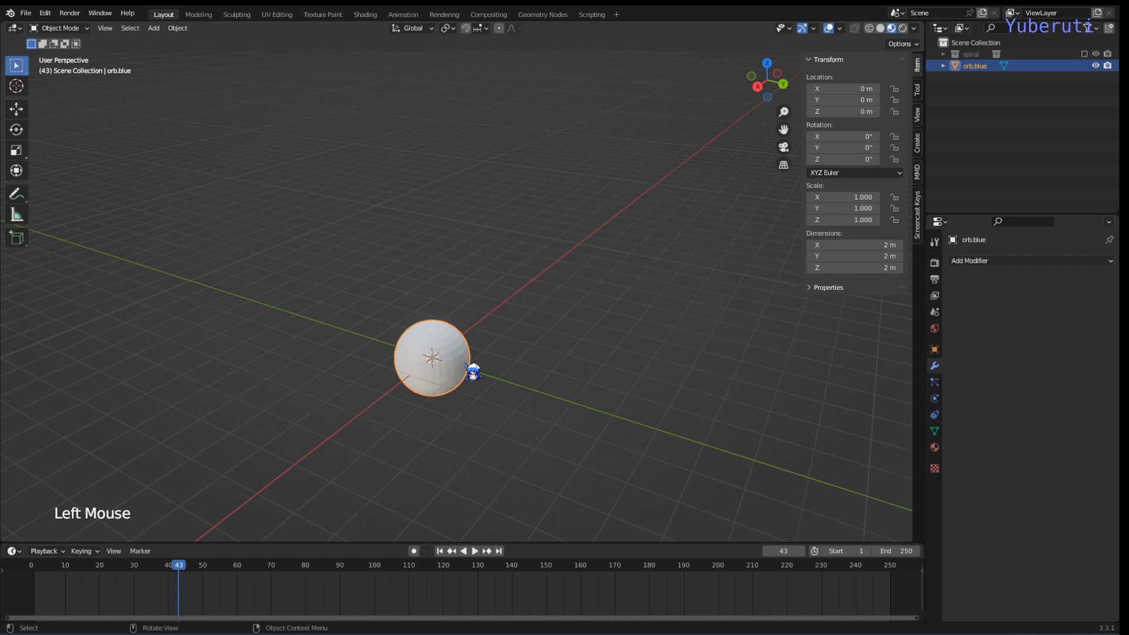
scroll(471, 373, "down", 2)
middle_click_drag(471, 373, 446, 372)
scroll(446, 370, "up", 2)
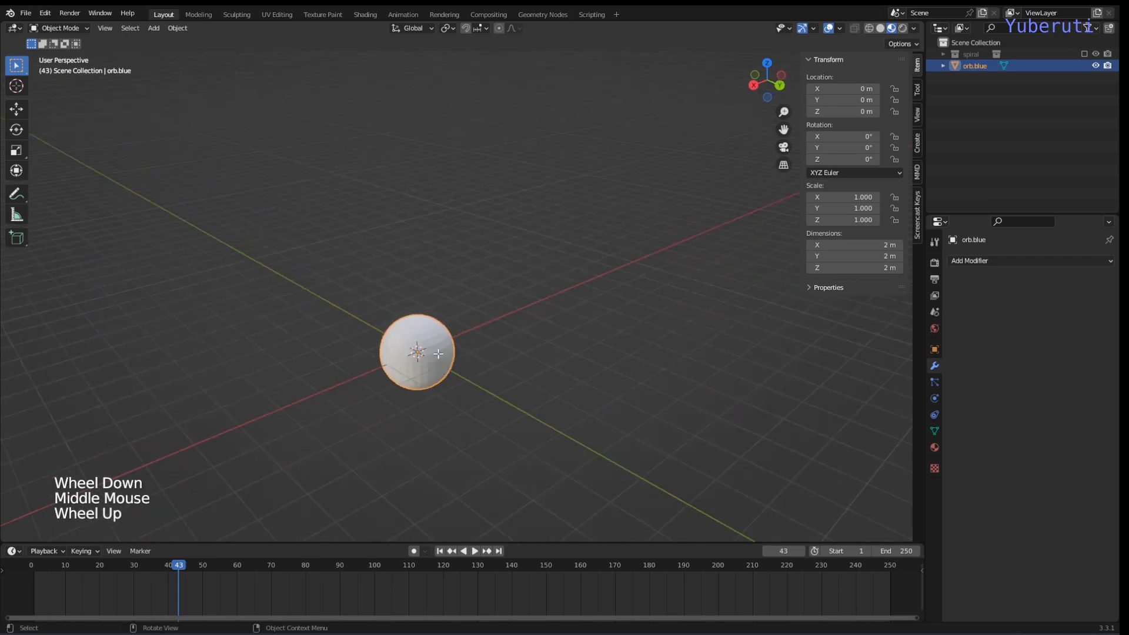
key("Tab")
left_click(418, 361)
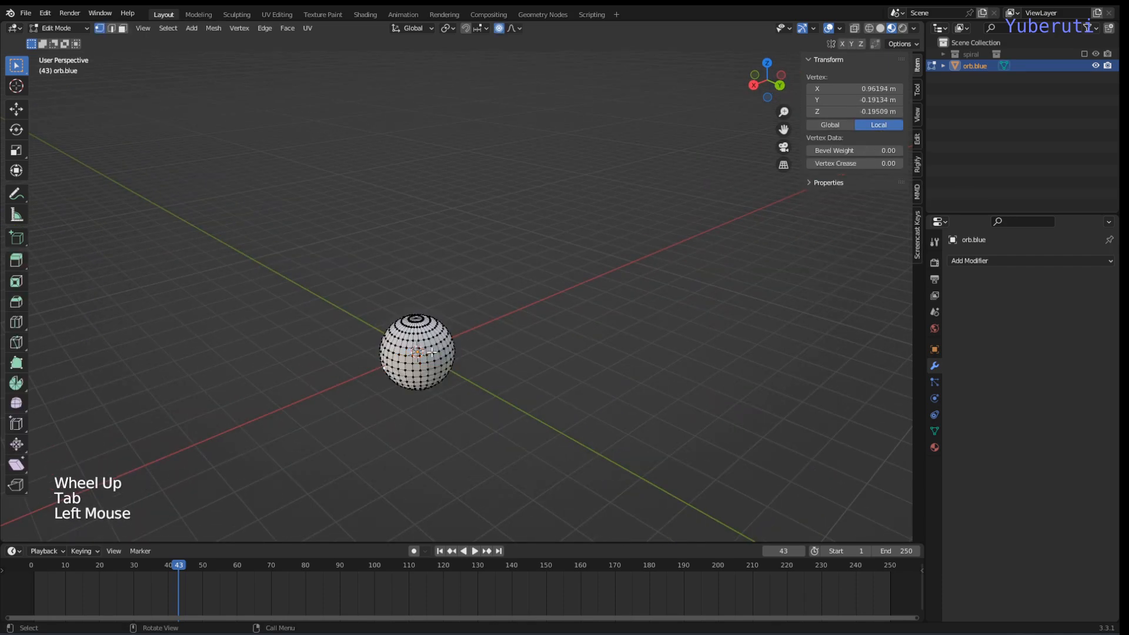
mouse_move(433, 353)
middle_mouse_down()
mouse_move(451, 330)
mouse_move(443, 336)
middle_mouse_up()
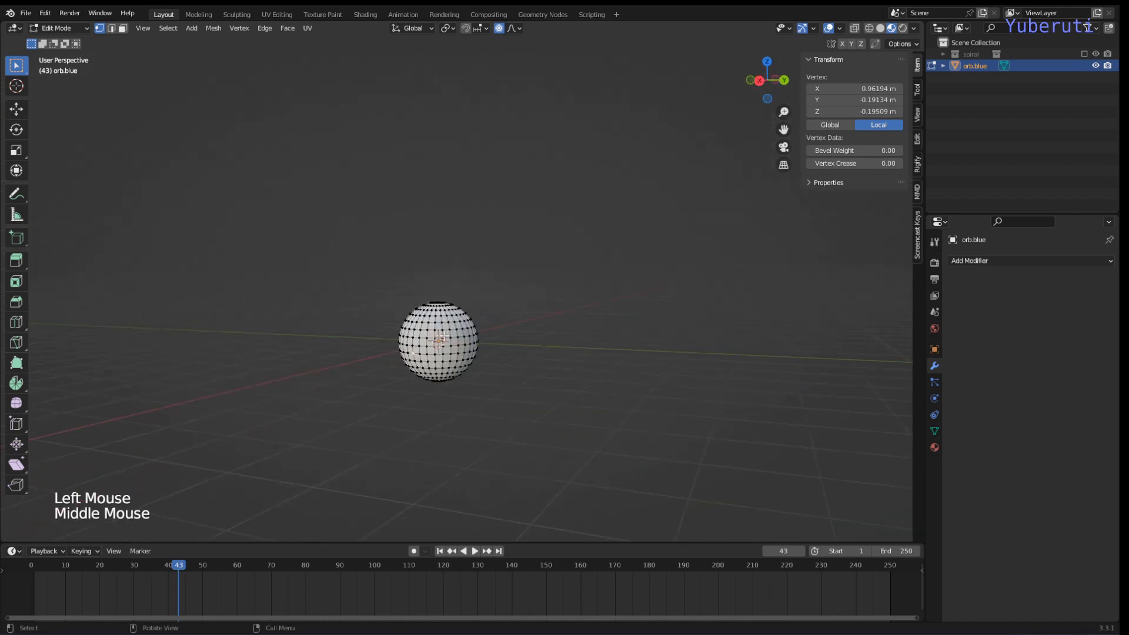
left_click(409, 347)
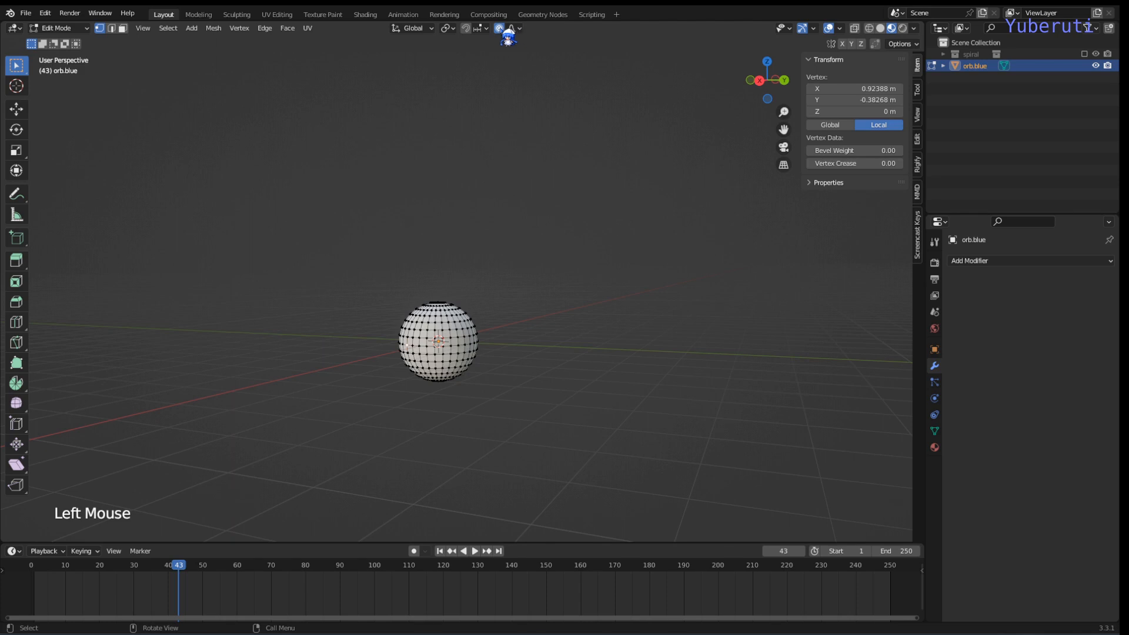
scroll(401, 361, "down", 2)
middle_click_drag(401, 361, 395, 370)
scroll(402, 363, "up", 1)
key("g")
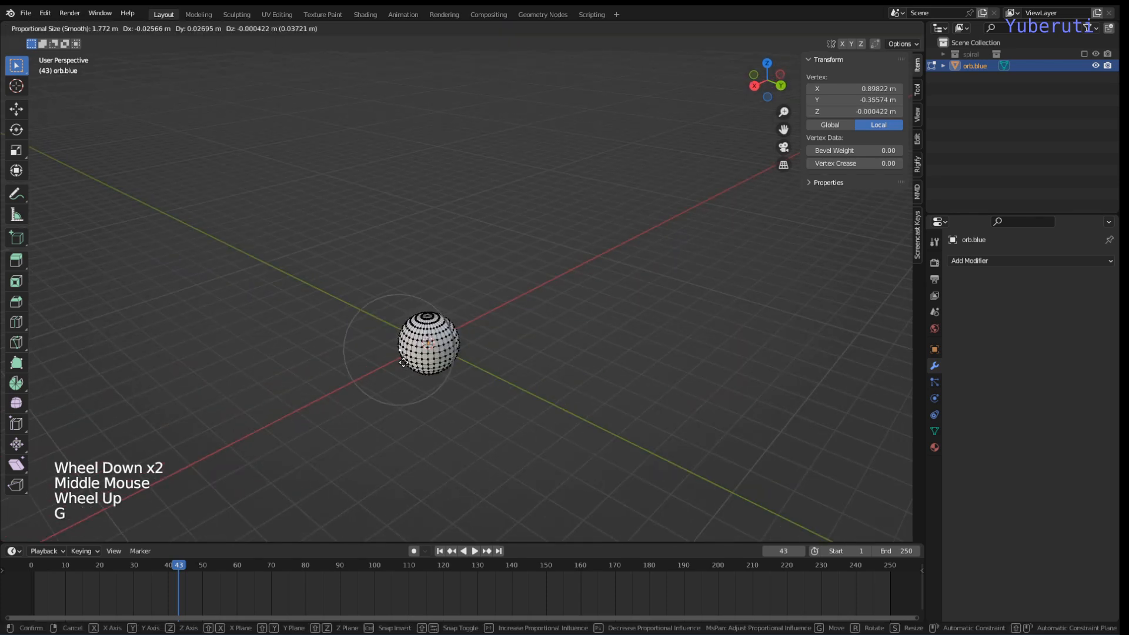
key("x")
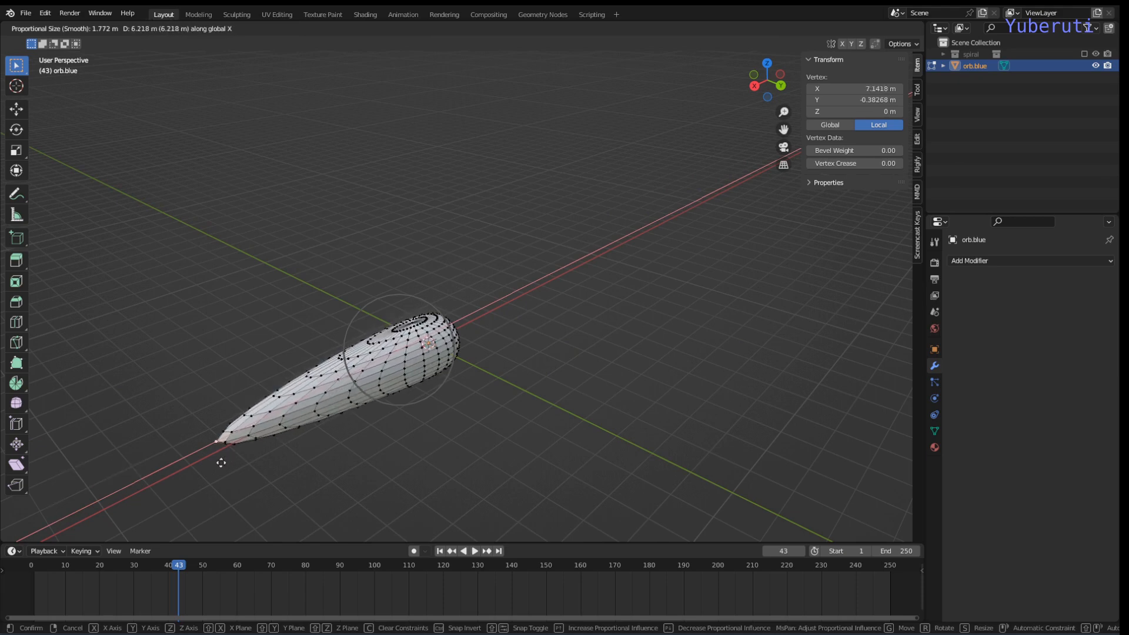
left_click(191, 475)
middle_click_drag(320, 397, 594, 361)
scroll(463, 405, "up", 2)
key("Tab")
- Apply smooth shading to the teardrop-shaped orb
scroll(594, 361, "up", 1)
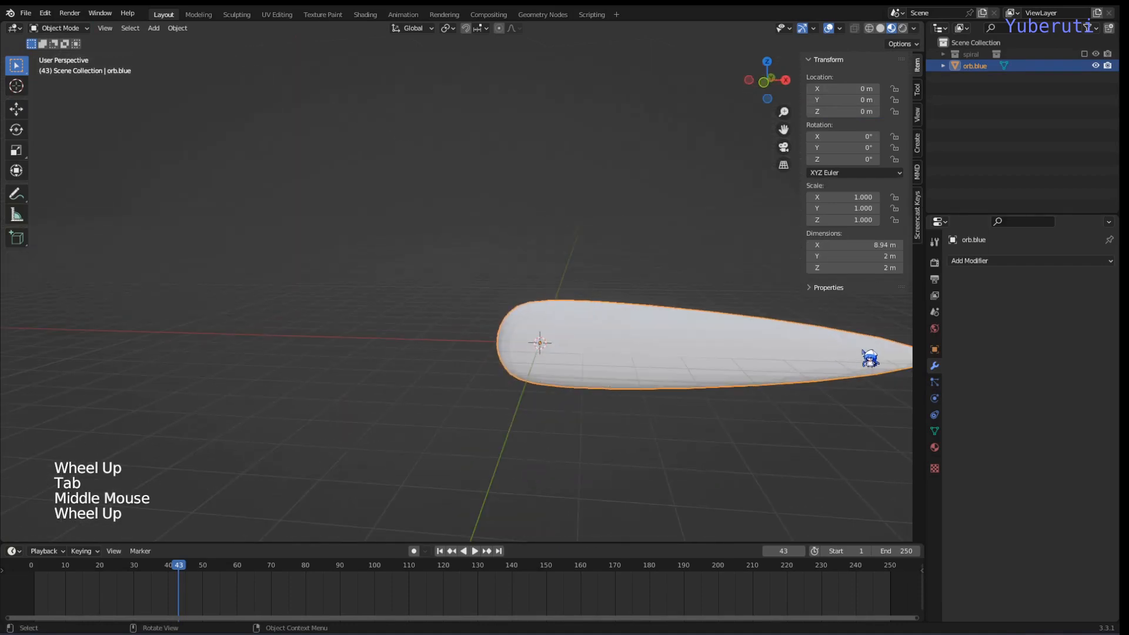
right_click(650, 358)
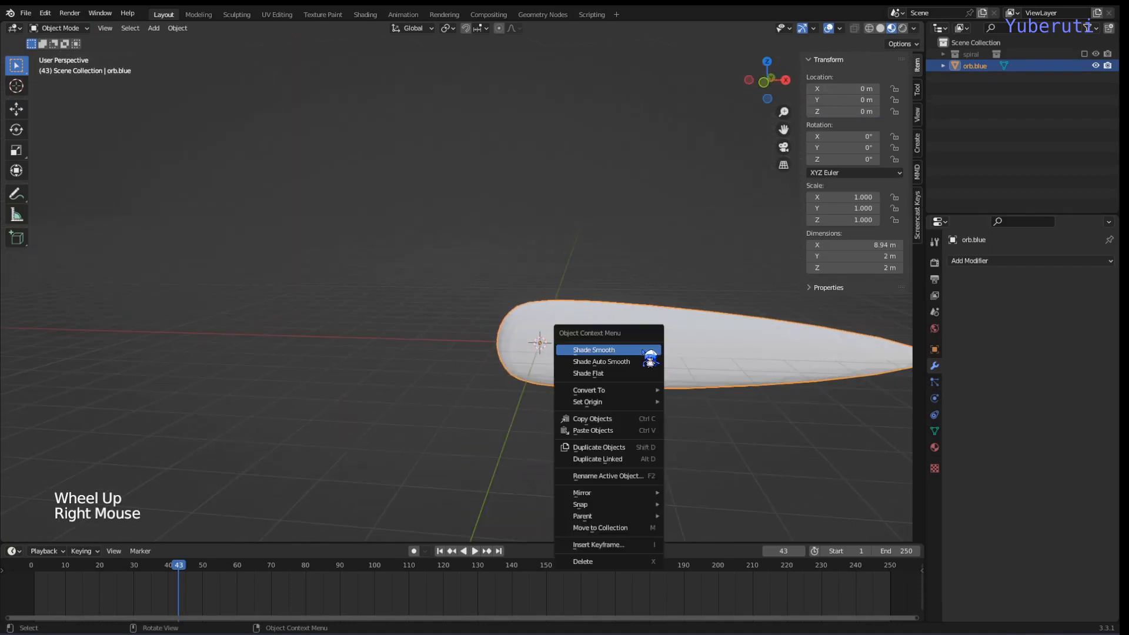
left_click(647, 351)
scroll(672, 348, "down", 3)
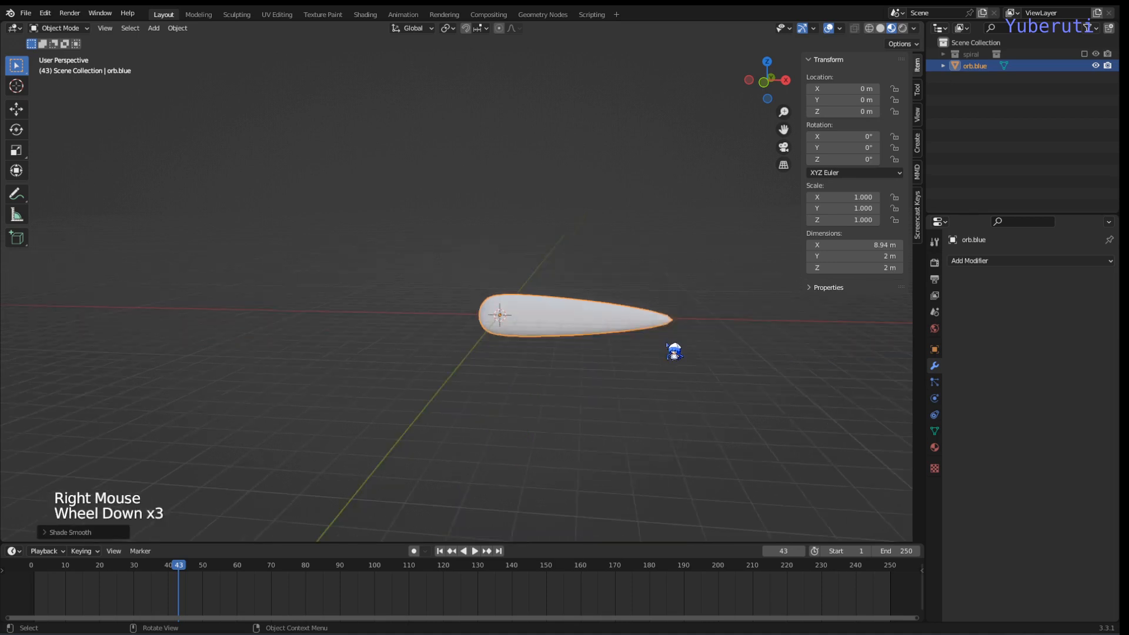
middle_click_drag(673, 348, 623, 345)
scroll(453, 280, "up", 1)
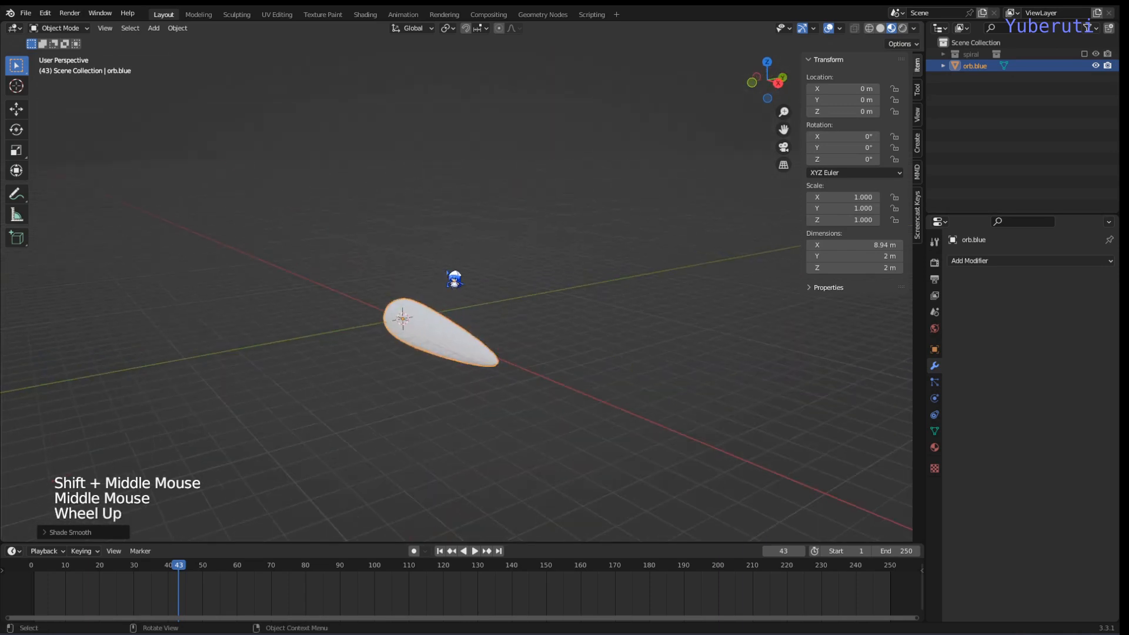
- Switch to the Shading workspace and give the orb a new material named orb.blue
left_click(365, 15)
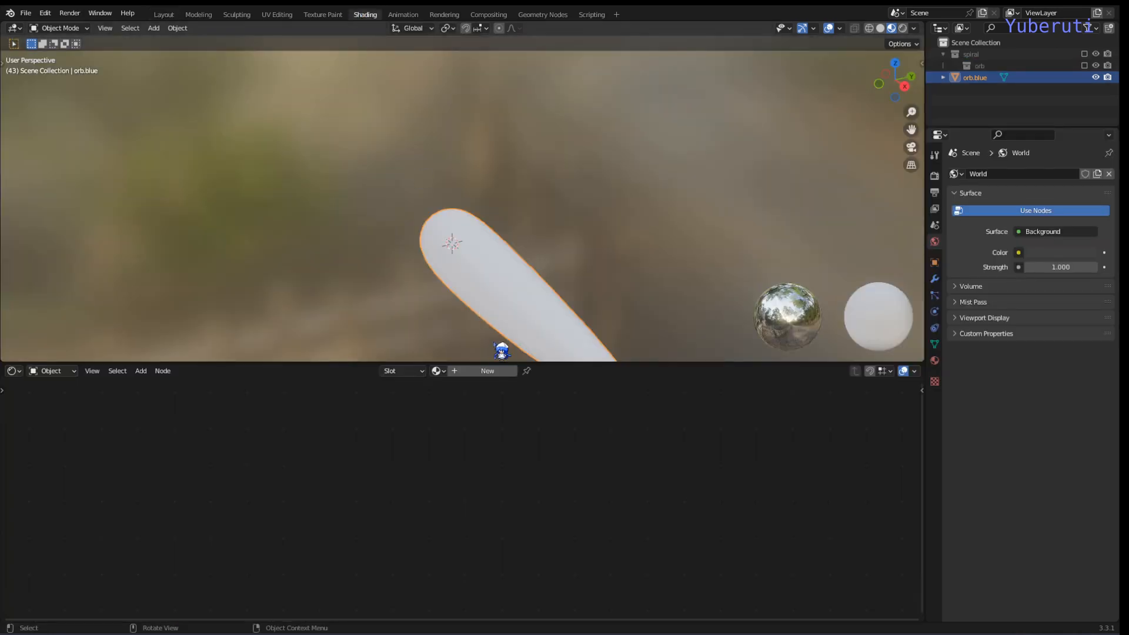
left_click(488, 371)
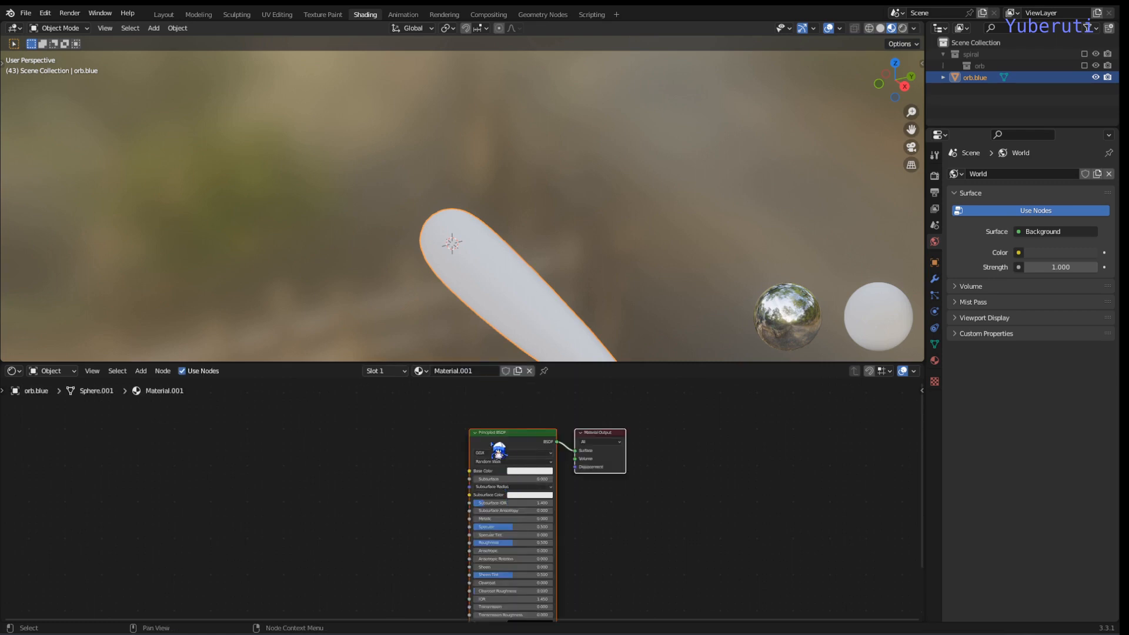
left_click(471, 371)
key("Return")
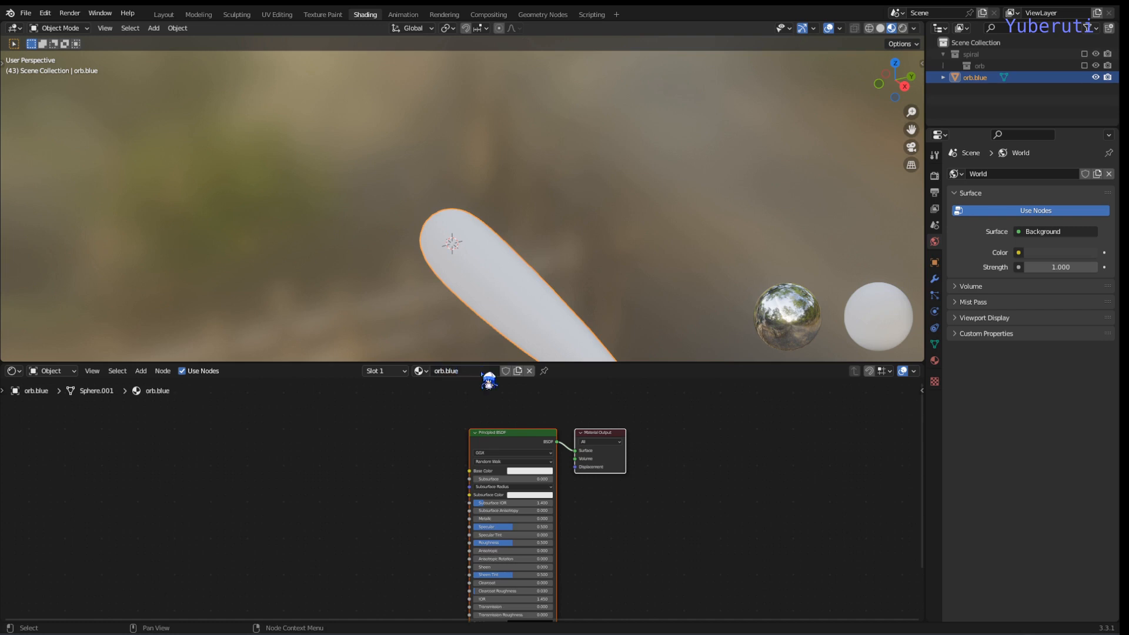
- Replace the Principled BSDF with an Emission shader and connect it to the Material Output's Surface
left_click(525, 433)
key("x")
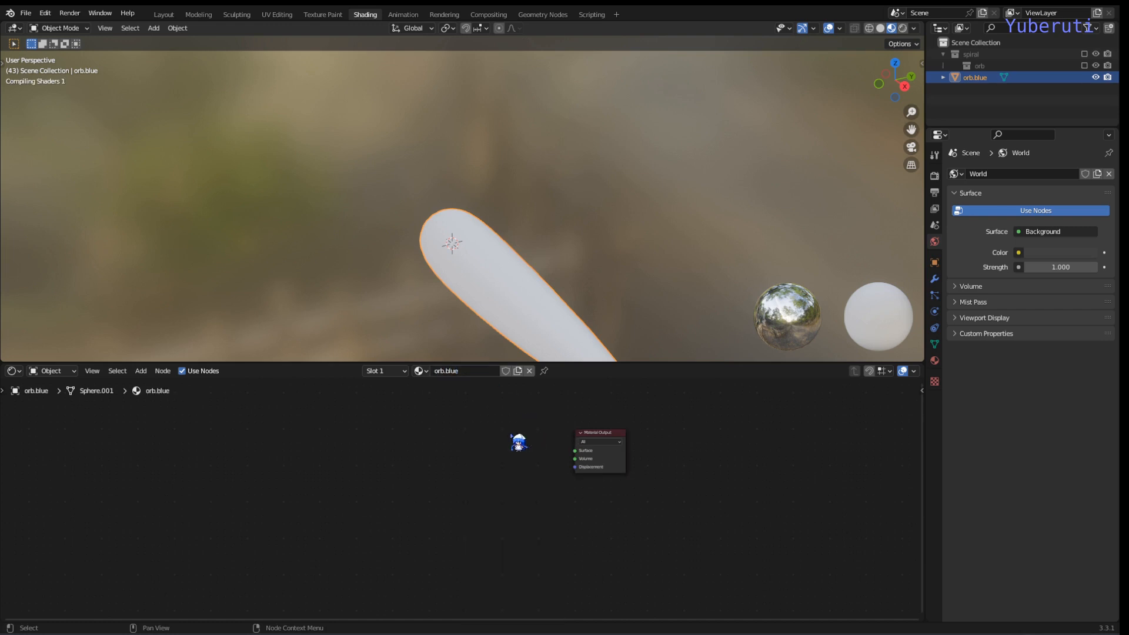
key("shift+a")
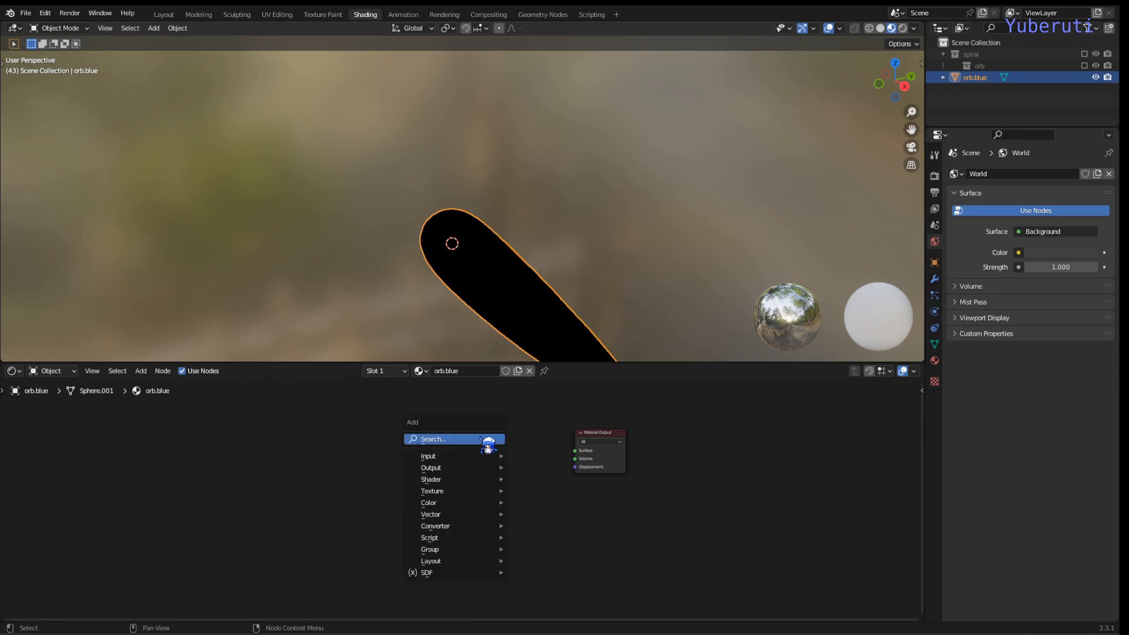
mouse_move(488, 479)
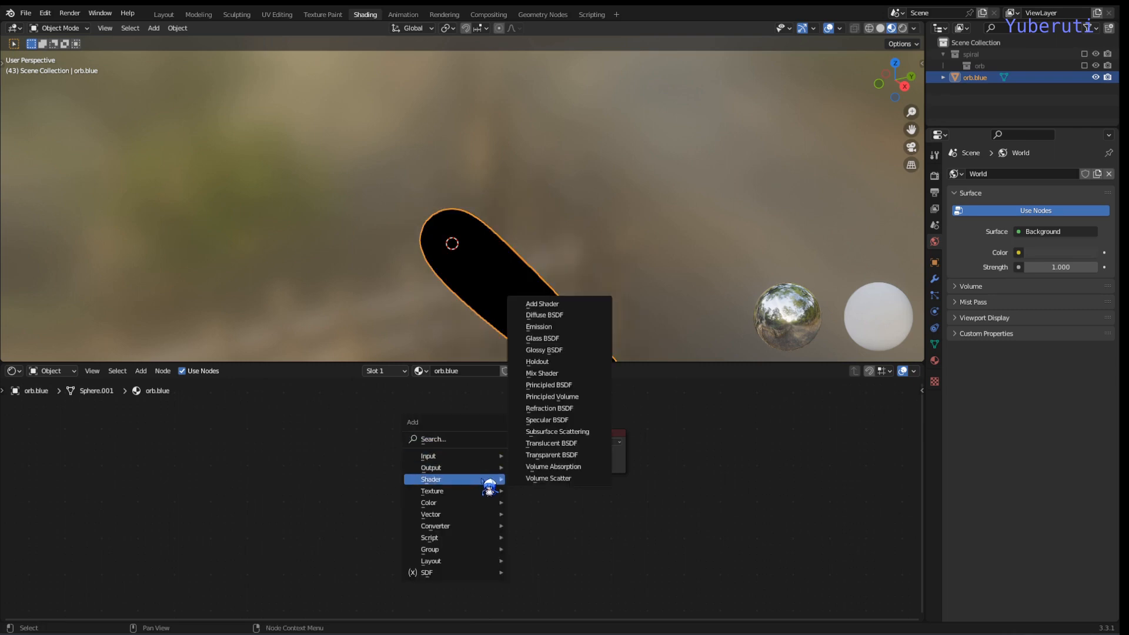
left_click(539, 327)
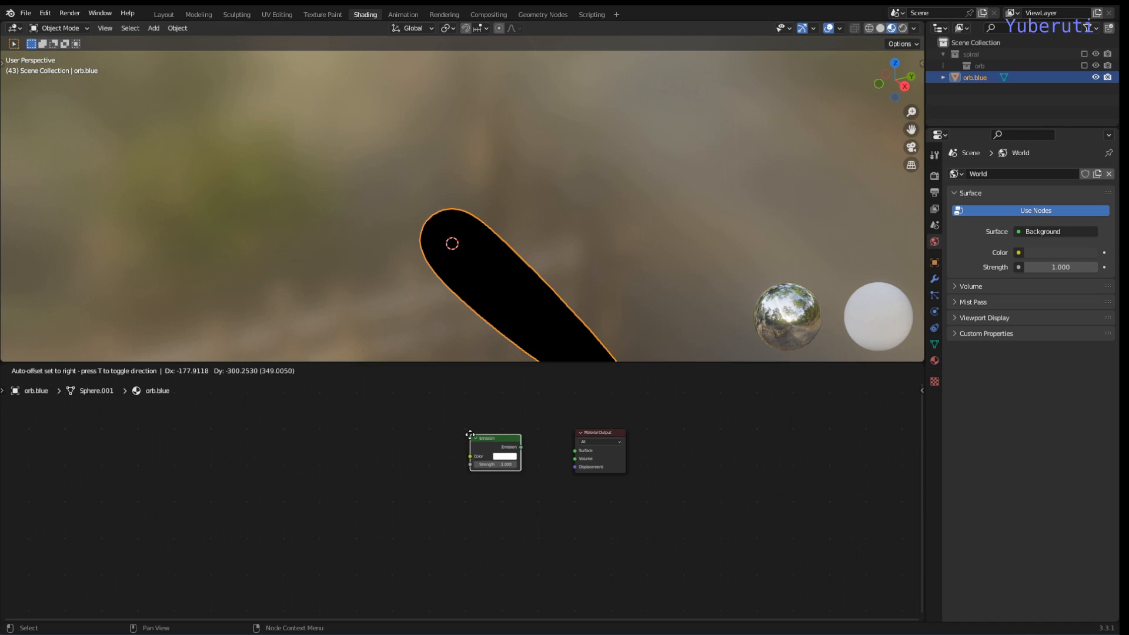
left_click(470, 435)
left_click_drag(521, 448, 581, 451)
- Add a Layer Weight node ahead of the Emission shader
middle_click_drag(383, 478, 495, 497)
scroll(453, 479, "up", 1)
left_click(445, 473)
key("shift+a")
mouse_move(445, 451)
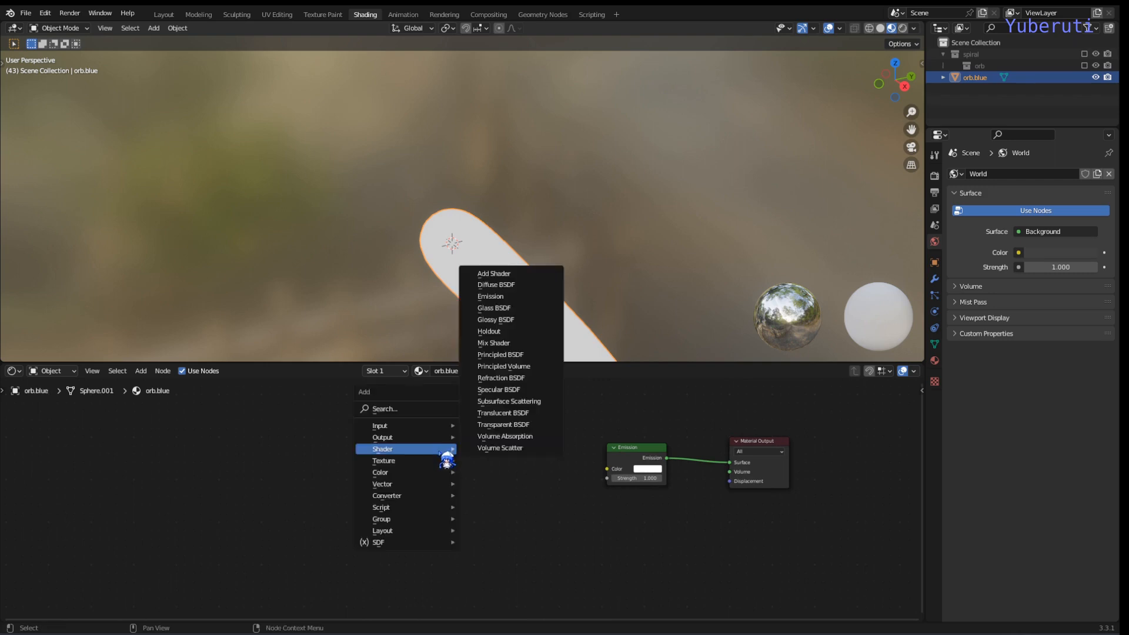
mouse_move(449, 426)
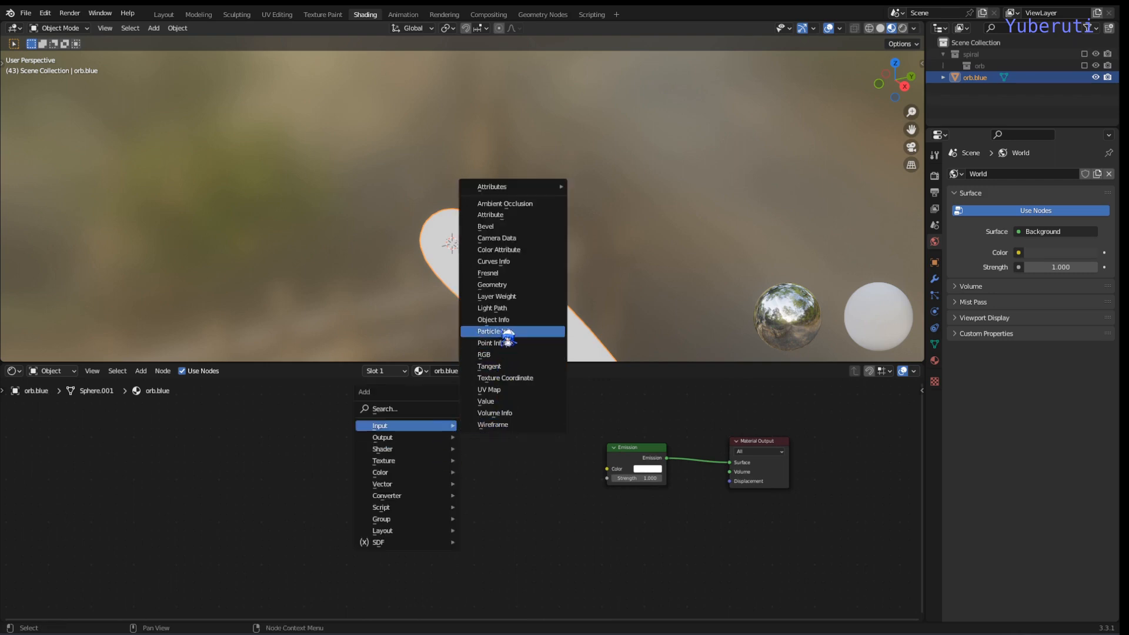
left_click(509, 298)
left_click(403, 458)
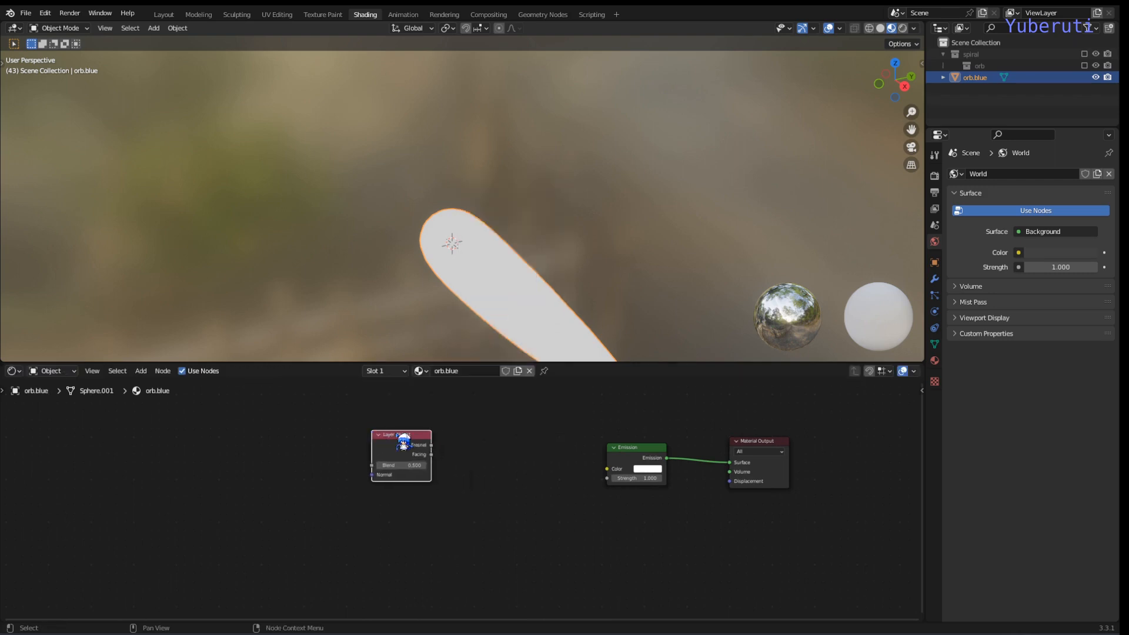
- Add a ColorRamp, linking Layer Weight's Facing to its Fac and its Color output to the Emission Color
key("shift+a")
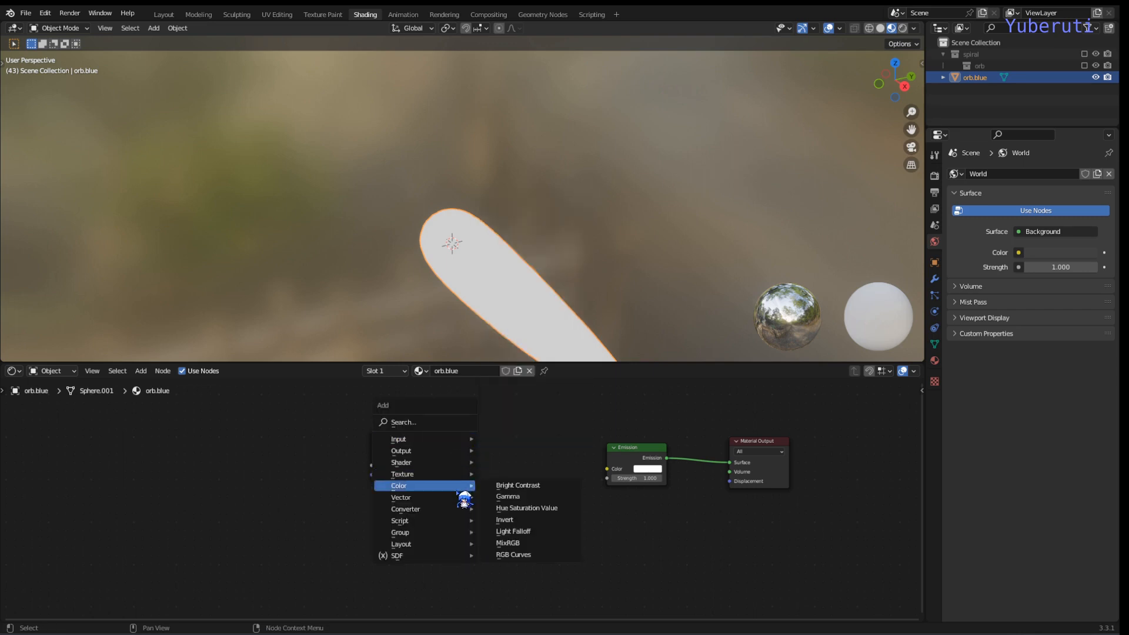
mouse_move(464, 509)
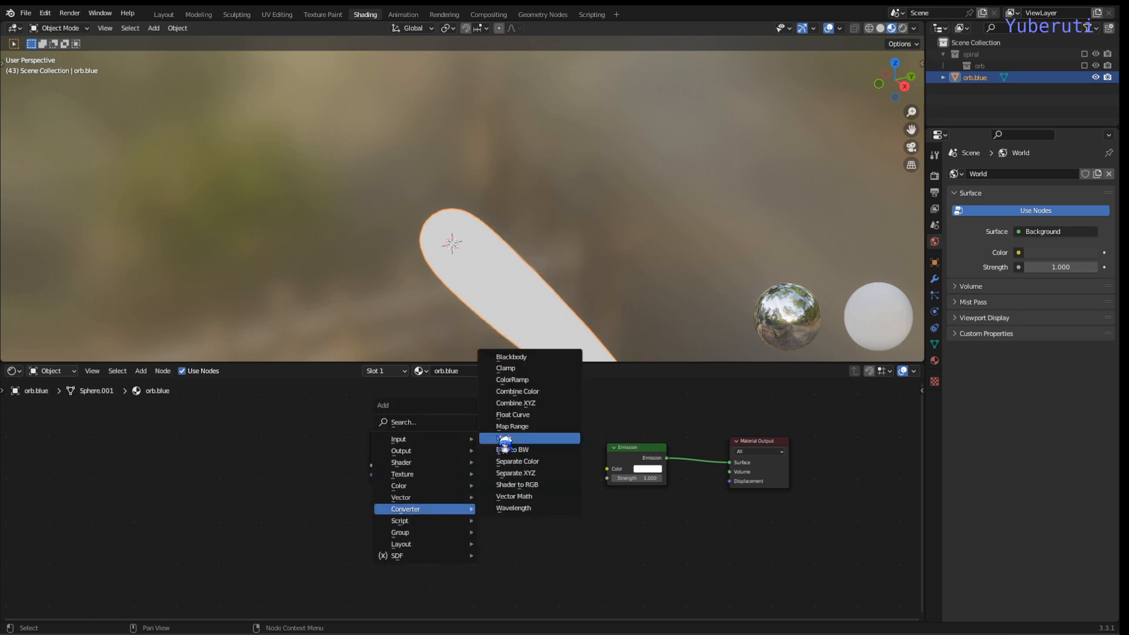
left_click(517, 379)
left_click(467, 420)
left_click_drag(408, 443, 468, 504)
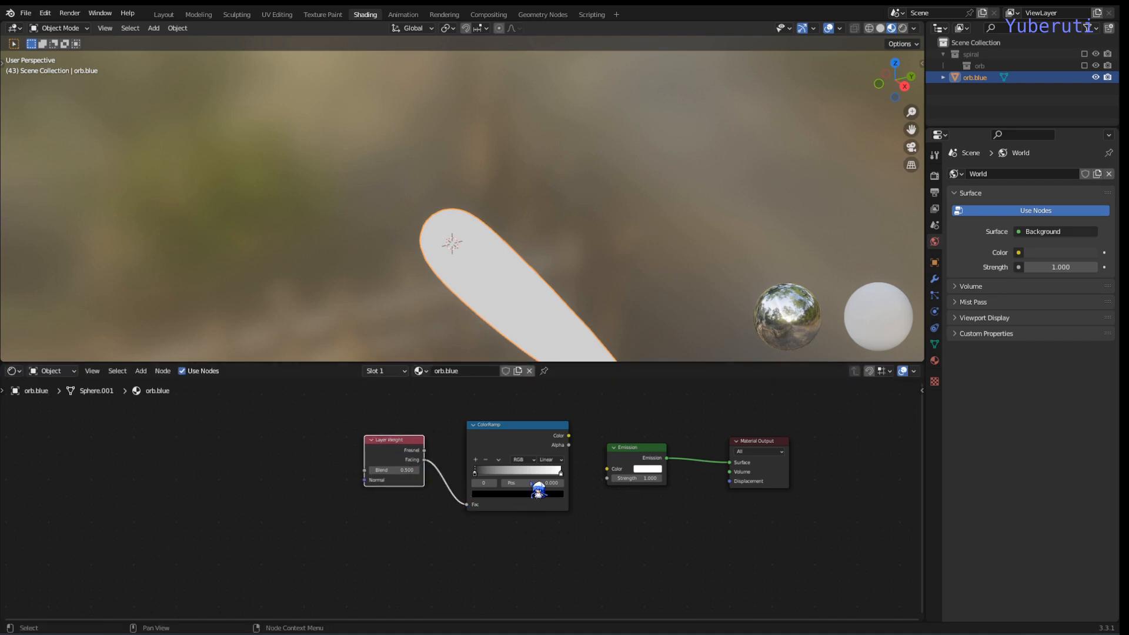
left_click_drag(570, 439, 616, 476)
scroll(547, 484, "up", 2)
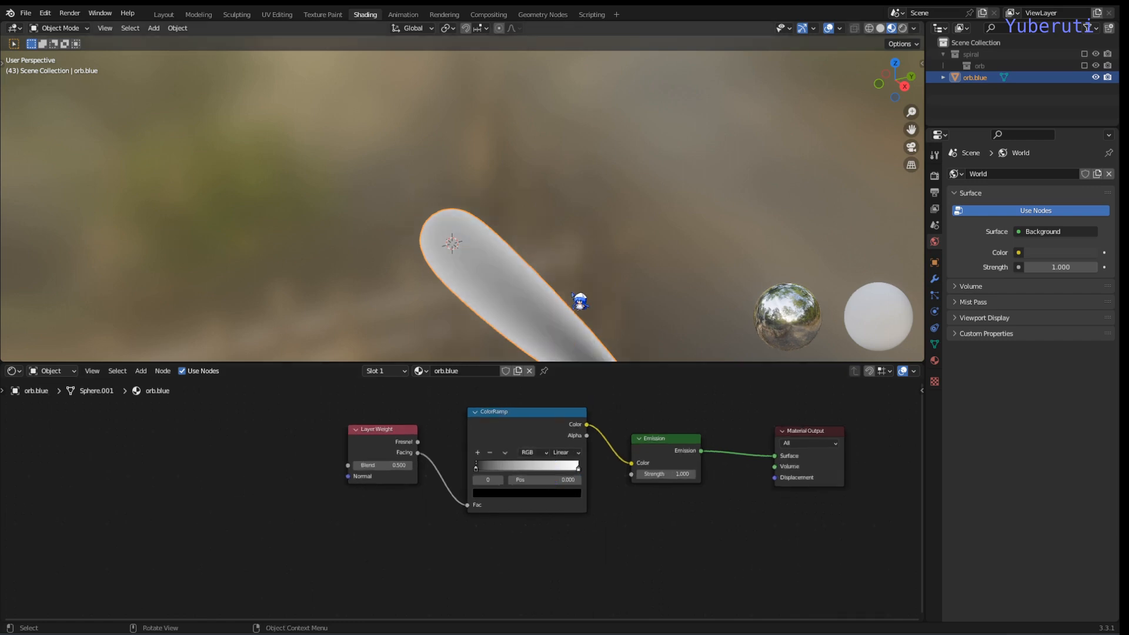
mouse_move(576, 300)
middle_mouse_down()
mouse_move(618, 273)
mouse_move(612, 458)
mouse_move(628, 312)
mouse_move(642, 312)
mouse_move(541, 280)
mouse_move(613, 272)
middle_mouse_up()
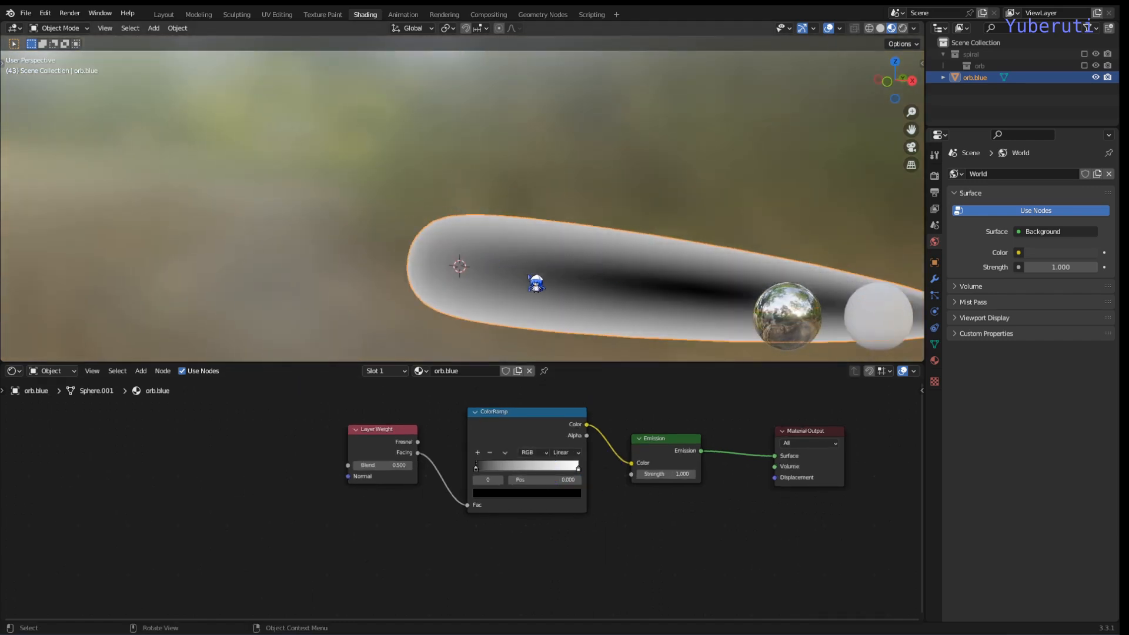
- Color the ColorRamp's end stop blue and its start stop white
left_click(579, 469)
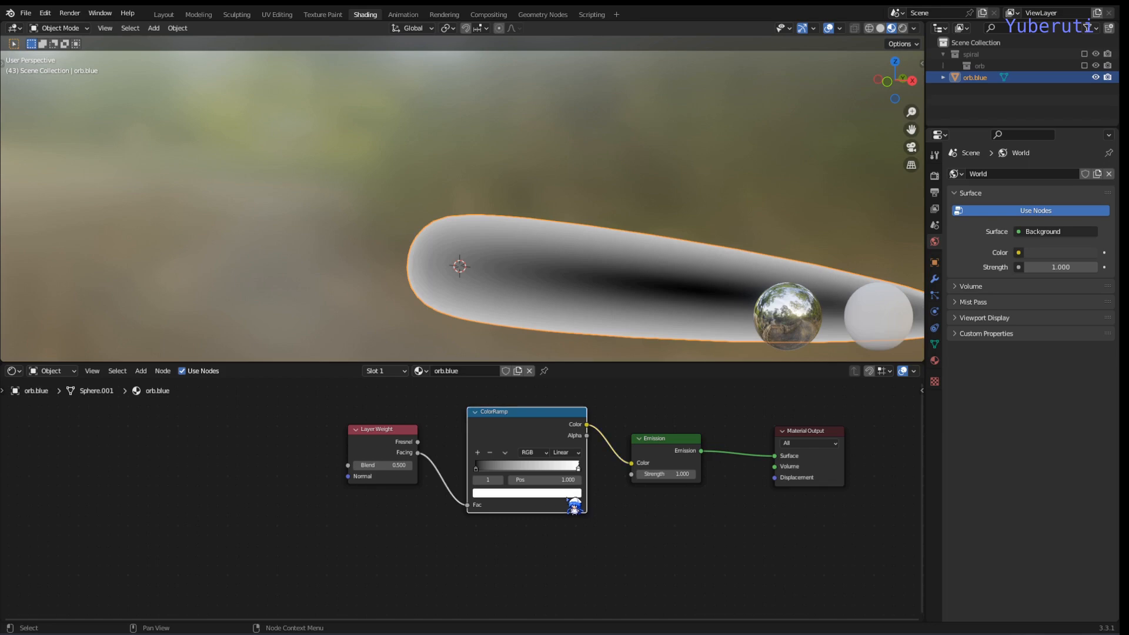
left_click(546, 493)
left_click_drag(520, 390, 537, 356)
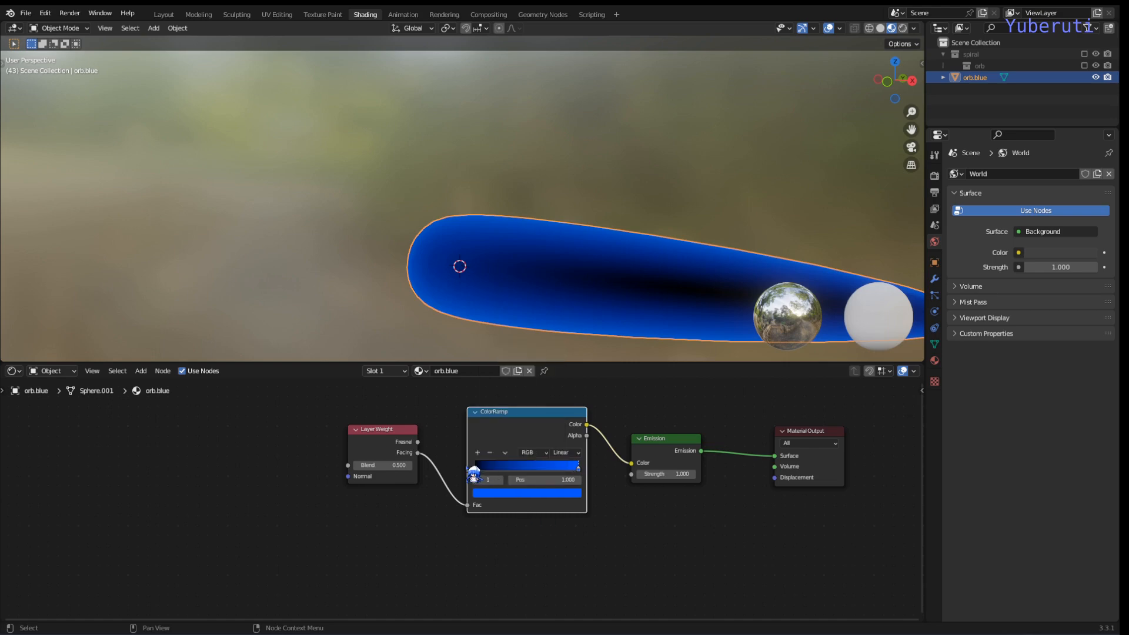
left_click(481, 472)
left_click(512, 493)
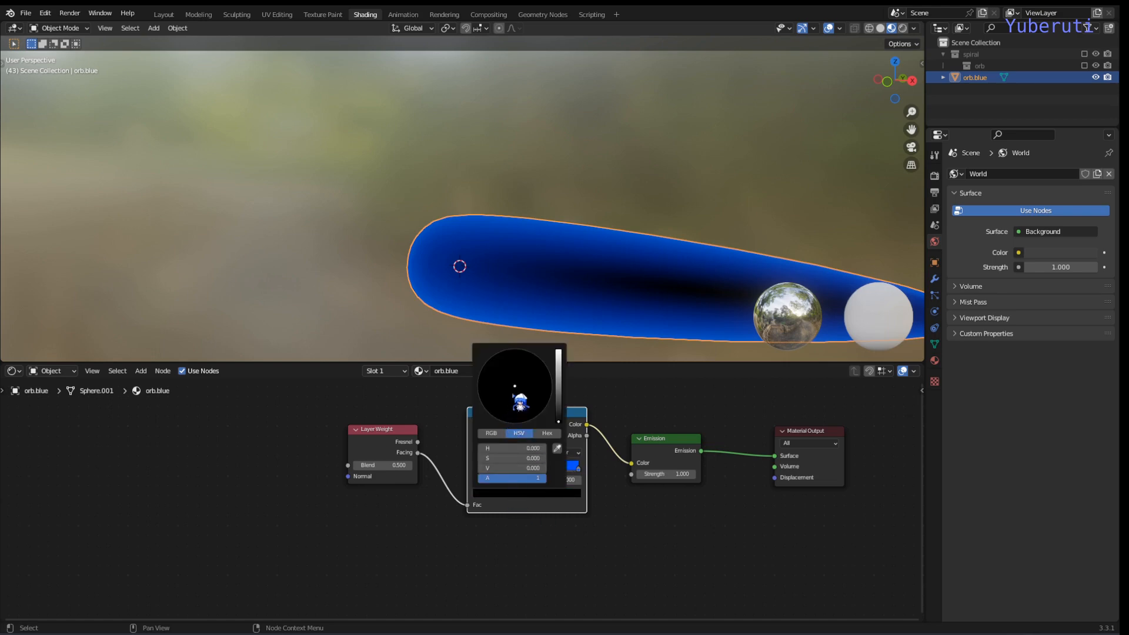
scroll(520, 389, "up", 18)
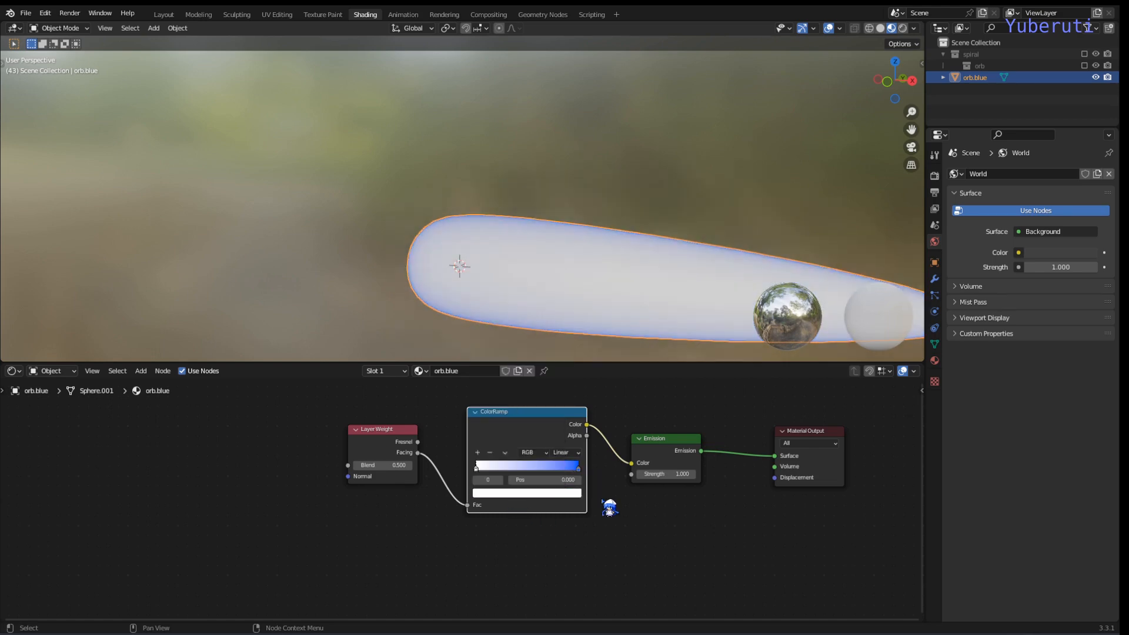
- Move the ColorRamp's blue stop to position 0.264 and raise the Emission Strength to 39.3
left_click_drag(585, 476, 504, 479)
middle_click_drag(585, 274, 637, 262)
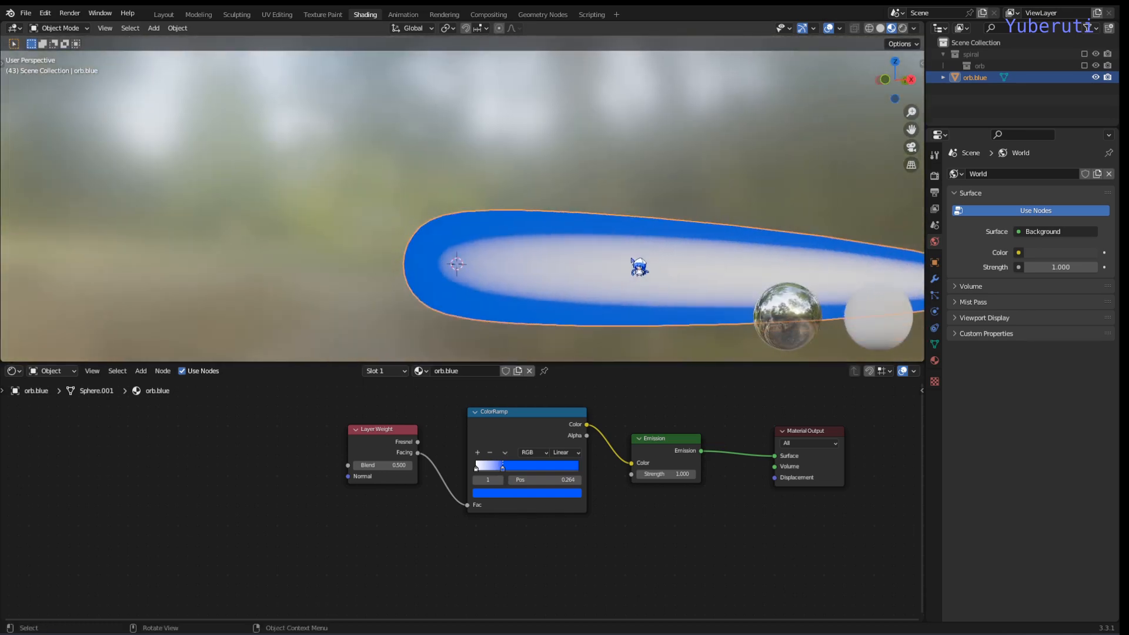
left_click_drag(664, 474, 823, 474)
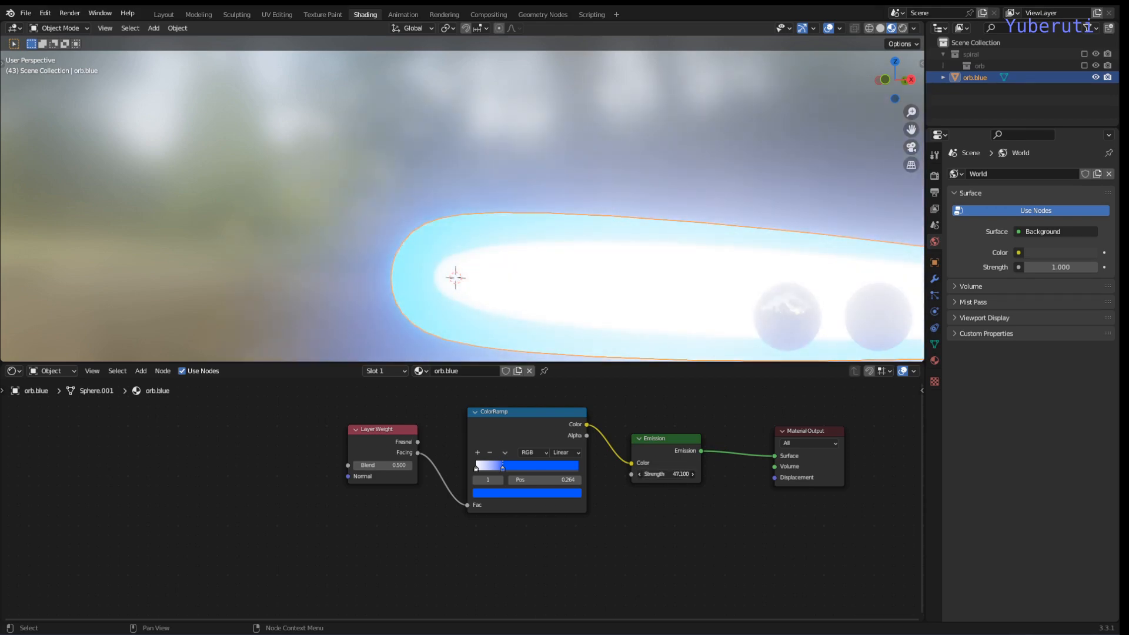
left_click_drag(664, 474, 667, 474)
middle_click_drag(651, 333, 629, 253)
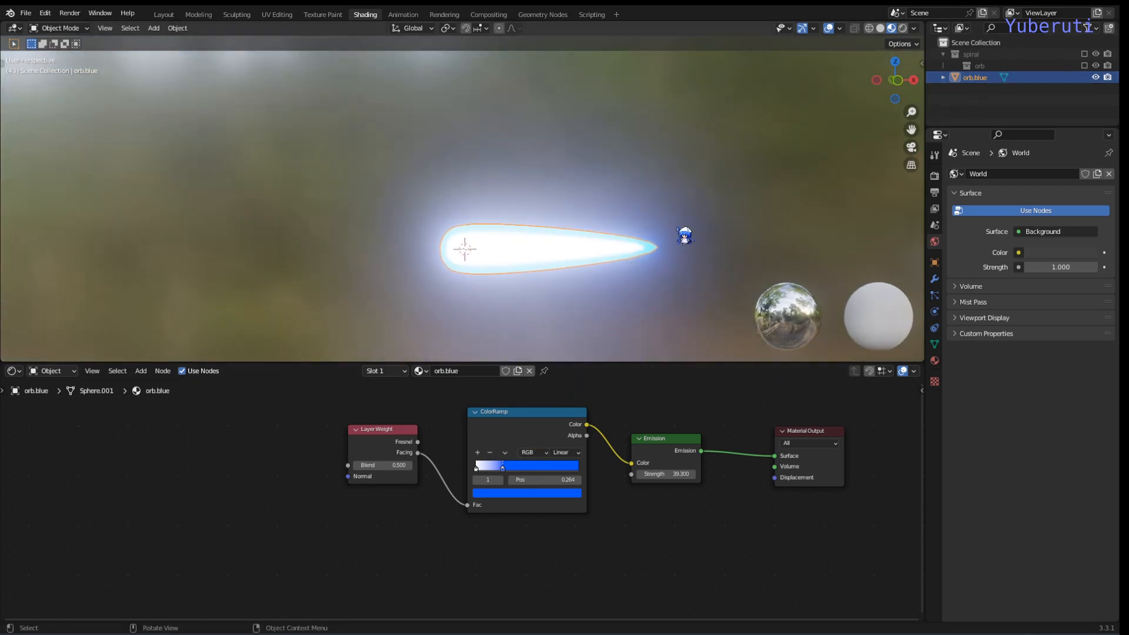
key("shift+d")
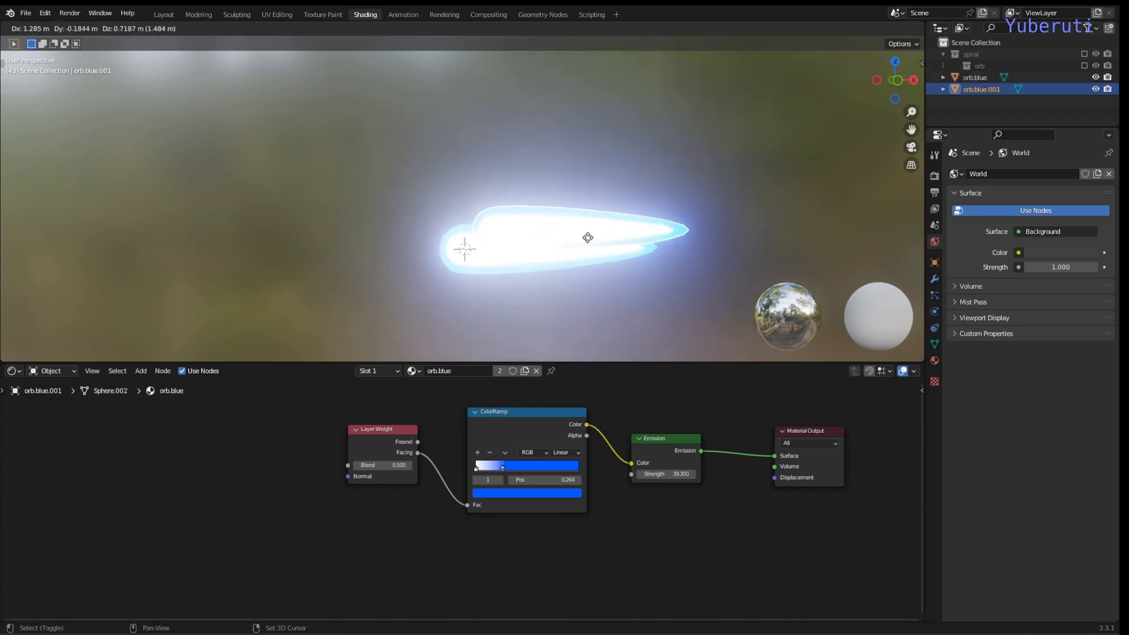
left_click(612, 214)
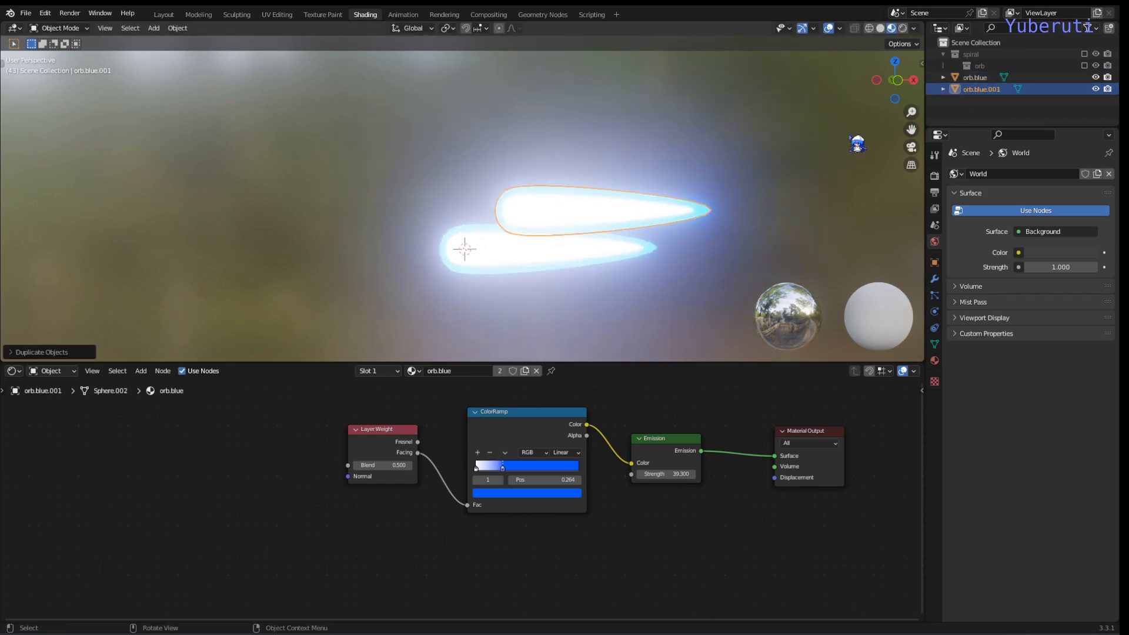
key("ctrl+z")
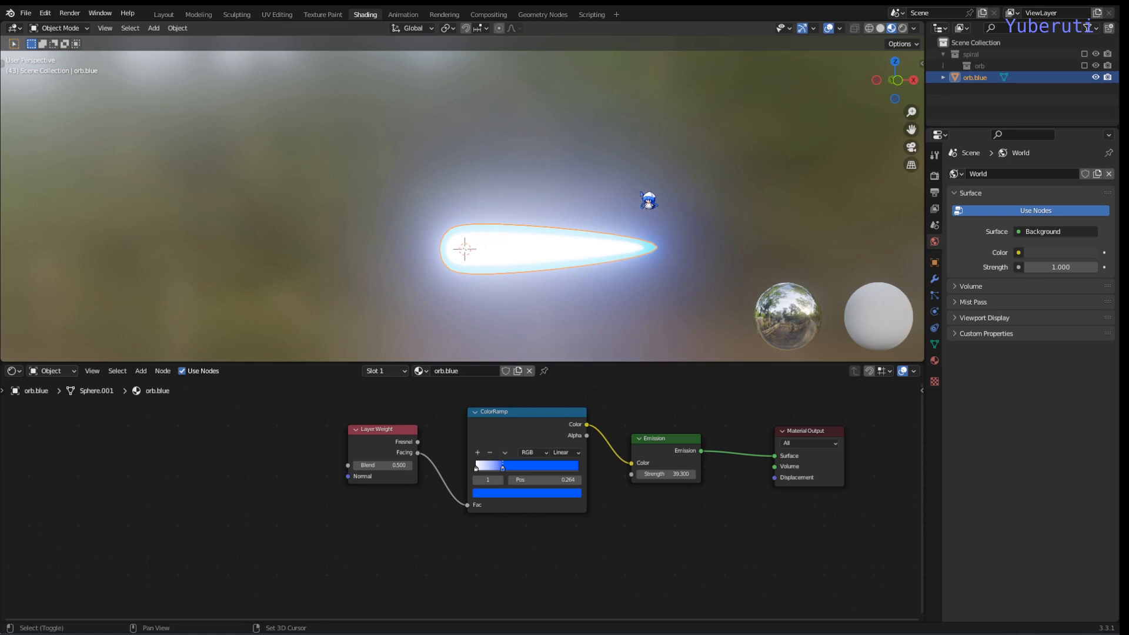
- Duplicate the blue orb in place and rename the copy orb.red
key("shift+d")
right_click(655, 186)
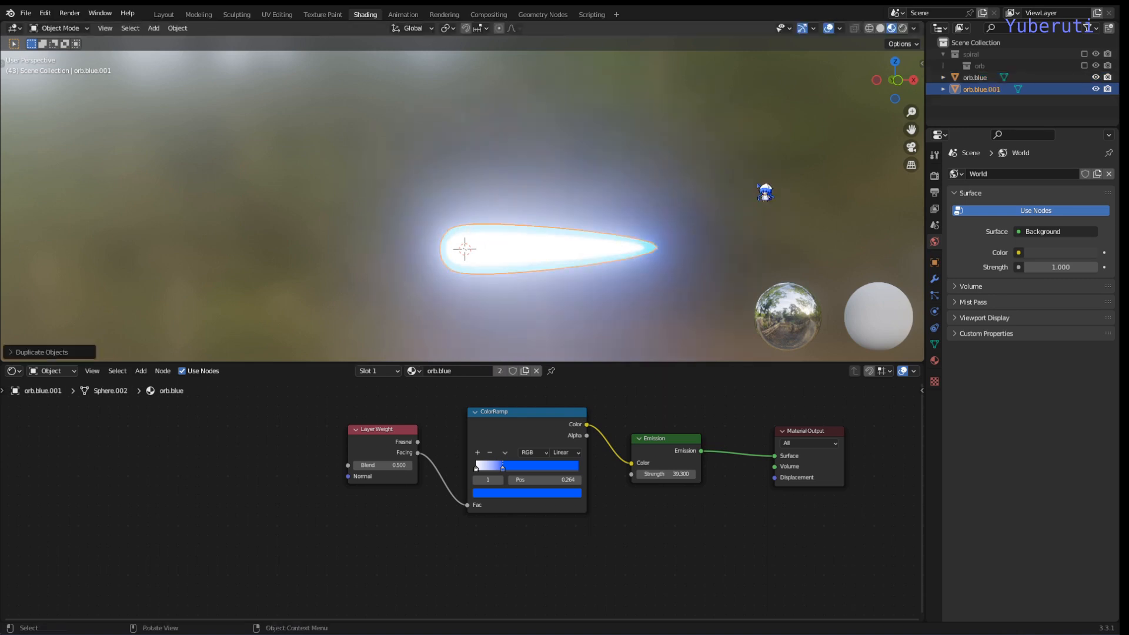
left_click(992, 88)
double_click(983, 89)
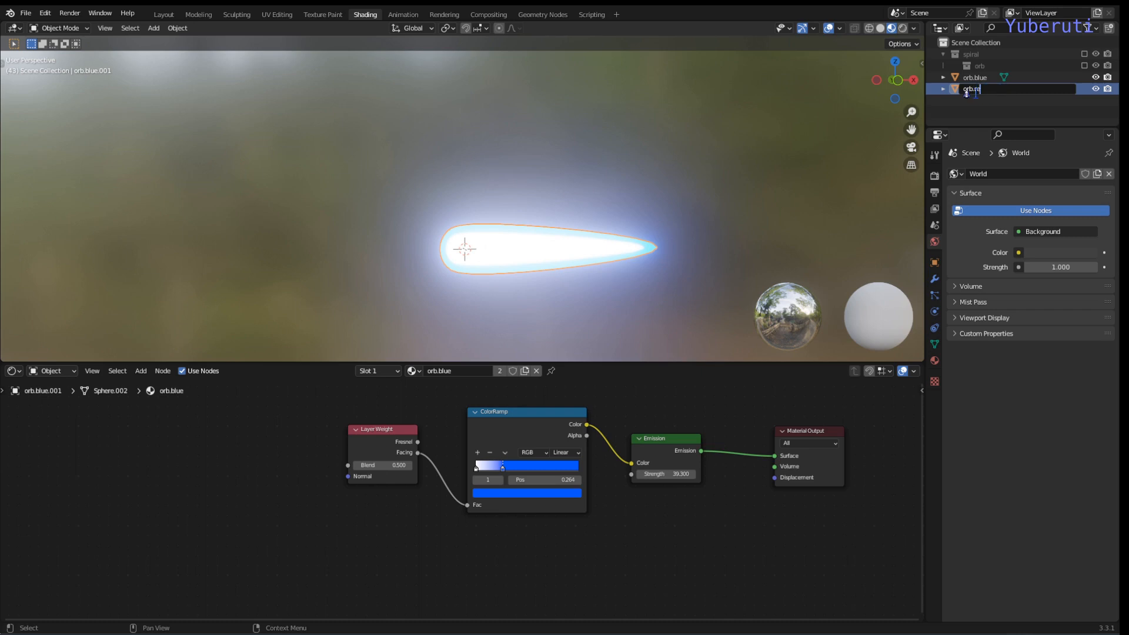
key("Return")
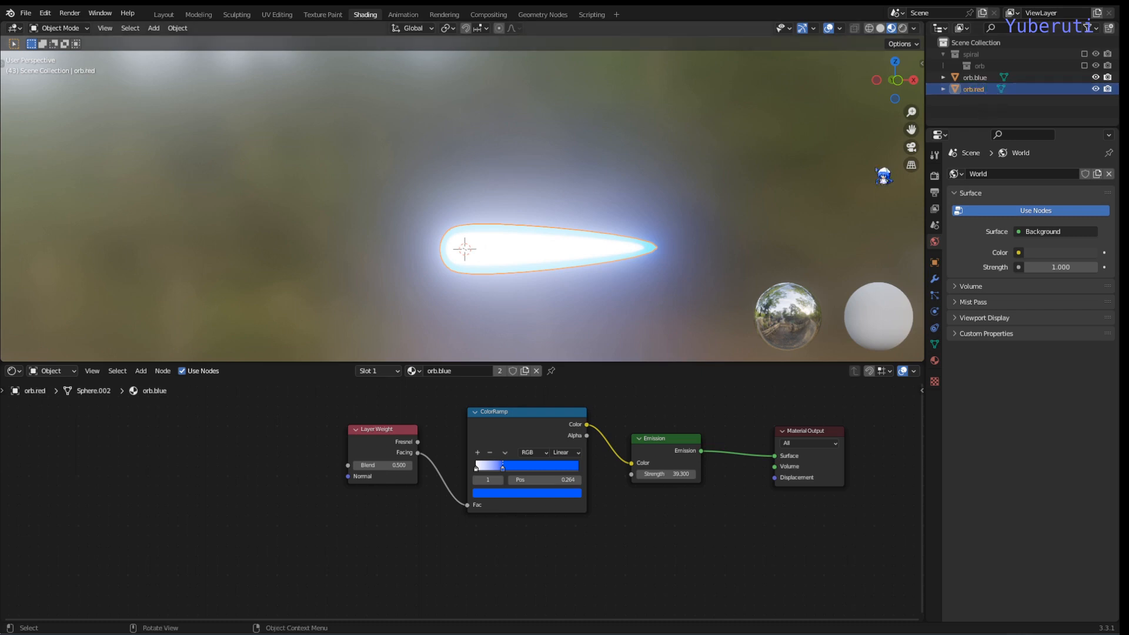
- Give orb.red its own copy of the material named orb.red and recolor the ColorRamp's blue stop to red
left_click(512, 371)
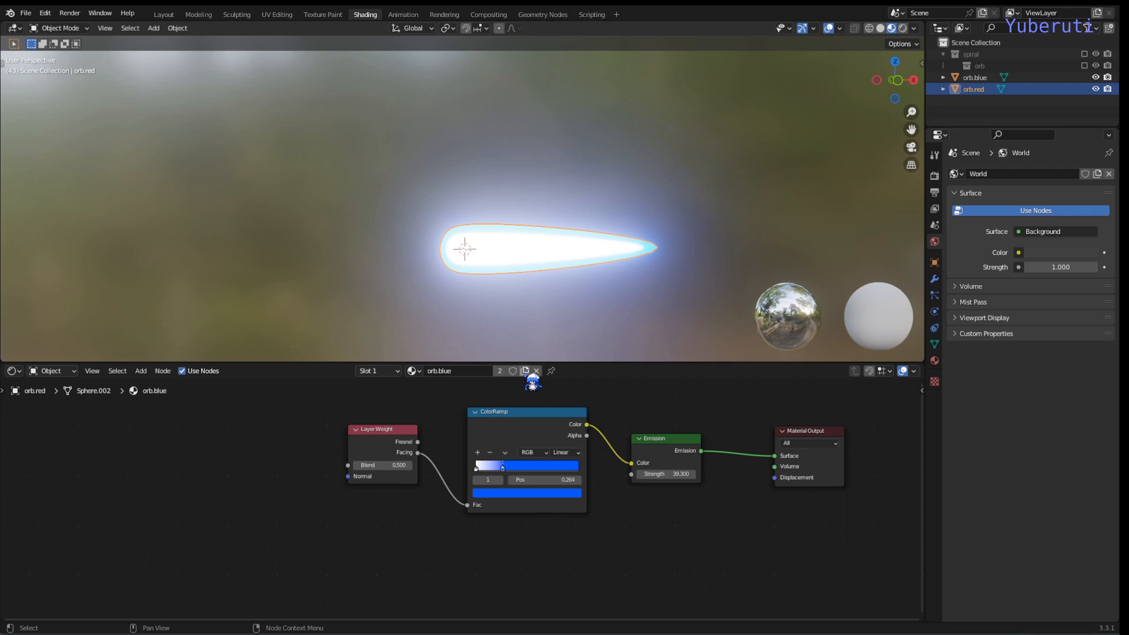
left_click(500, 371)
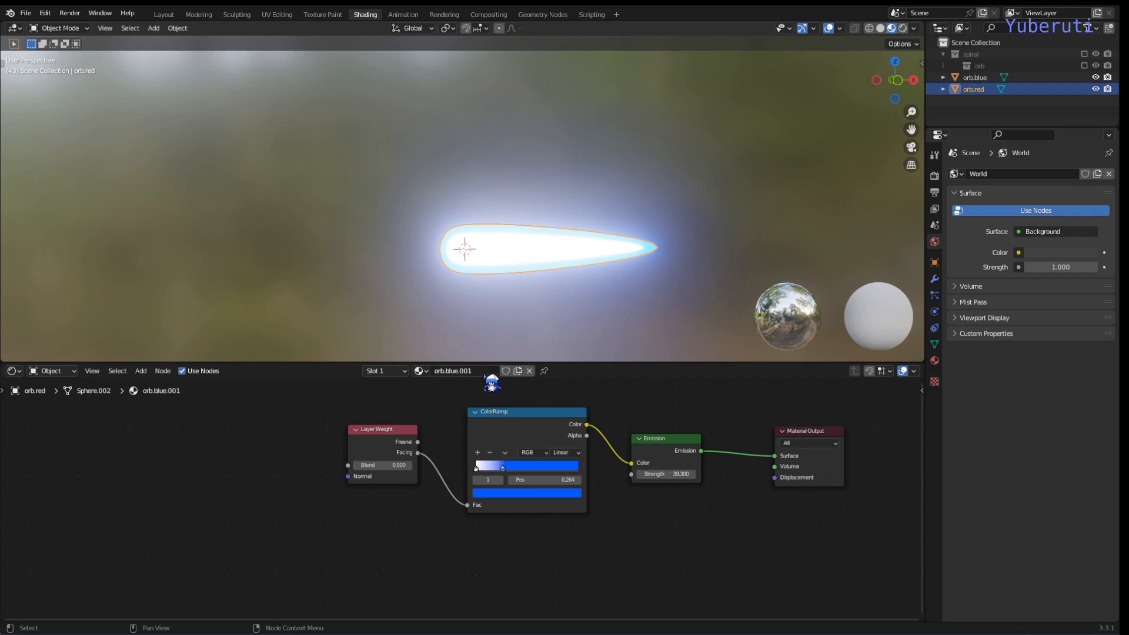
left_click(475, 371)
left_click(530, 499)
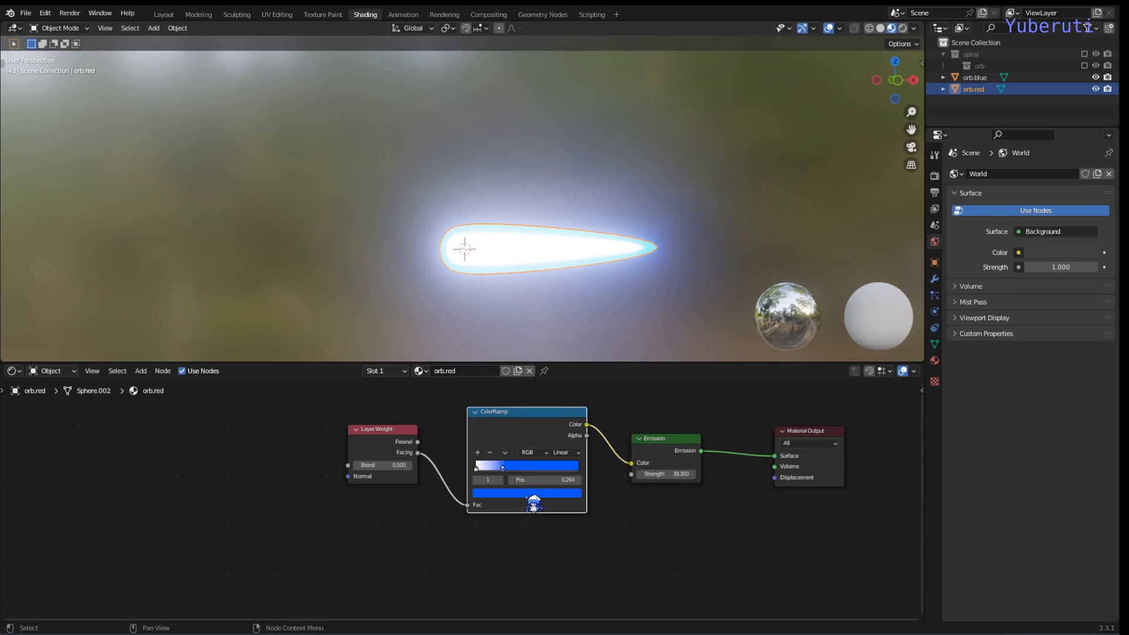
left_click(526, 495)
left_click_drag(523, 402, 517, 424)
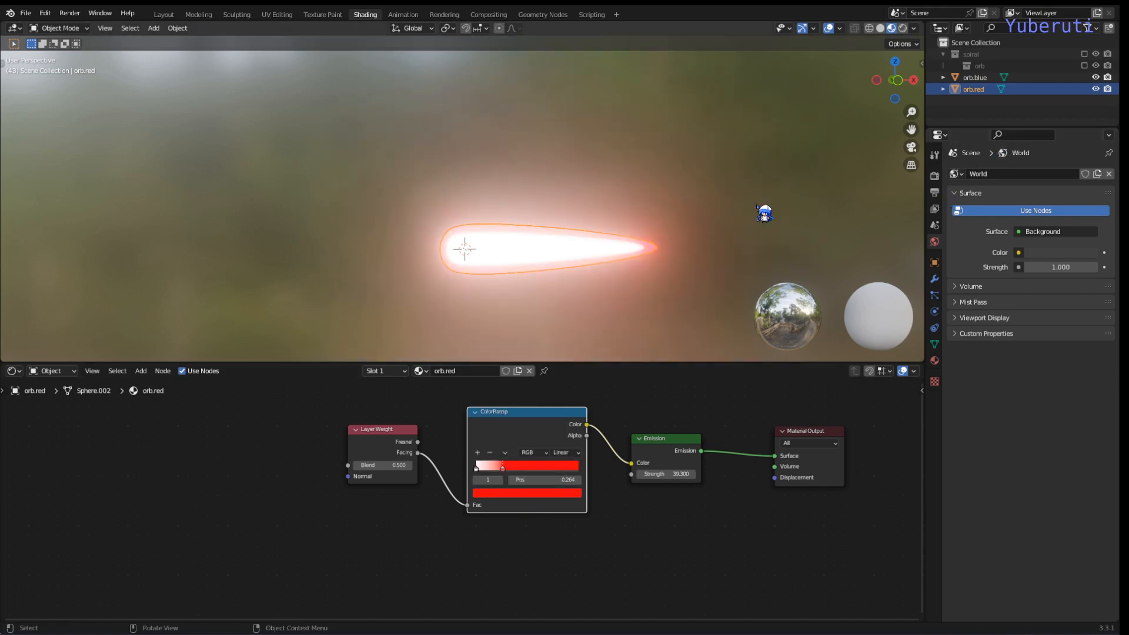
- Duplicate orb.red in place as orb.yellow and give it its own material copy named orb.yellow
key("shift+d")
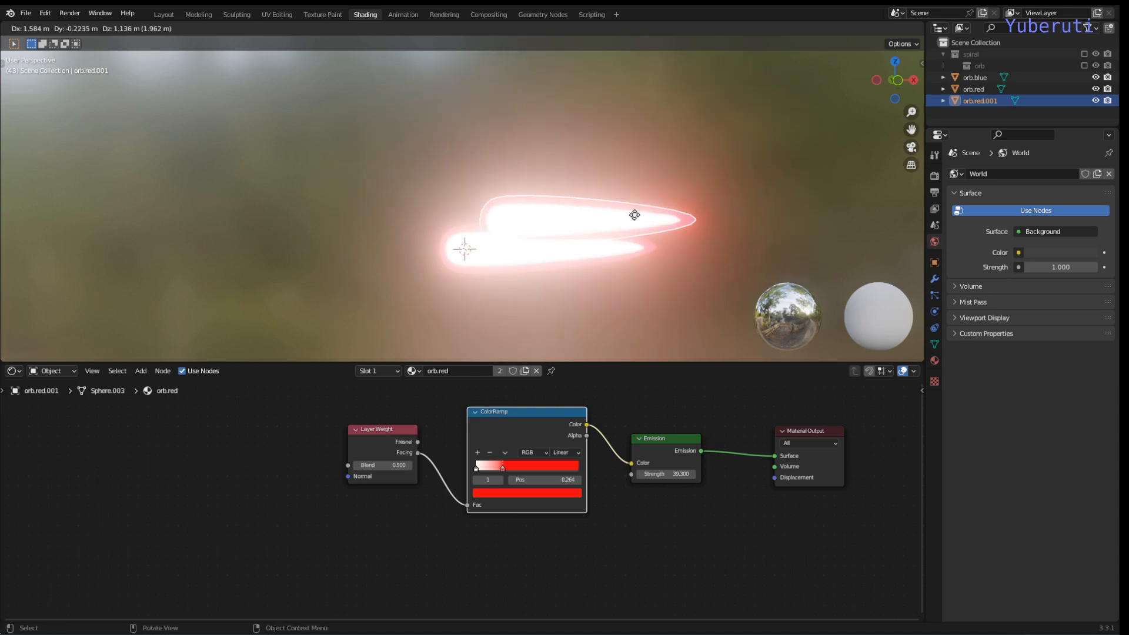
right_click(635, 214)
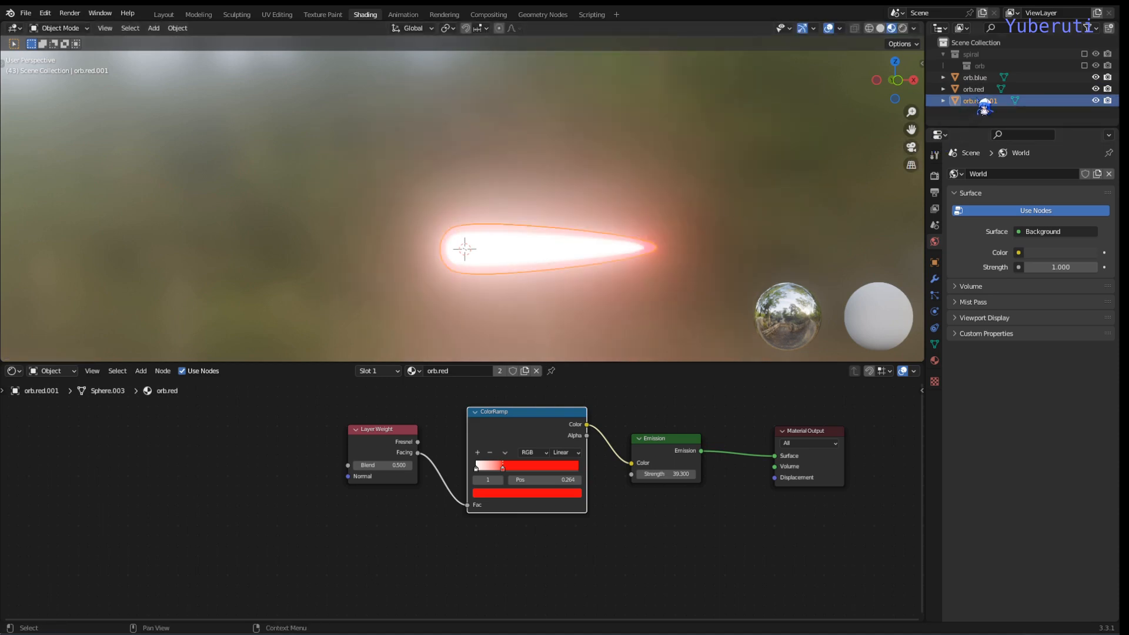
double_click(964, 102)
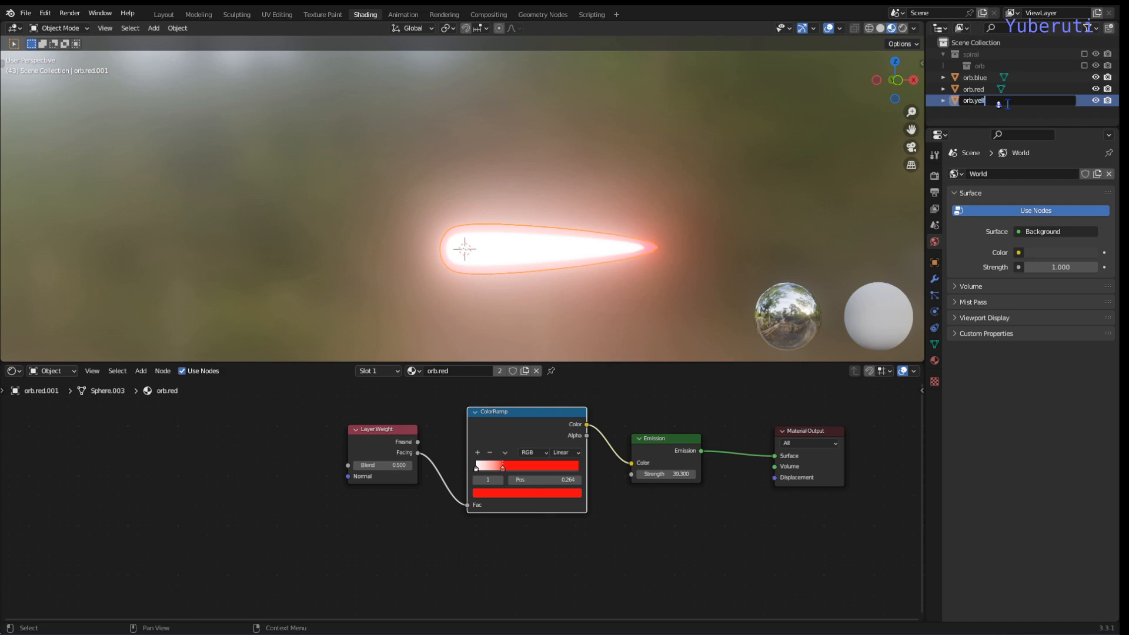
key("Return")
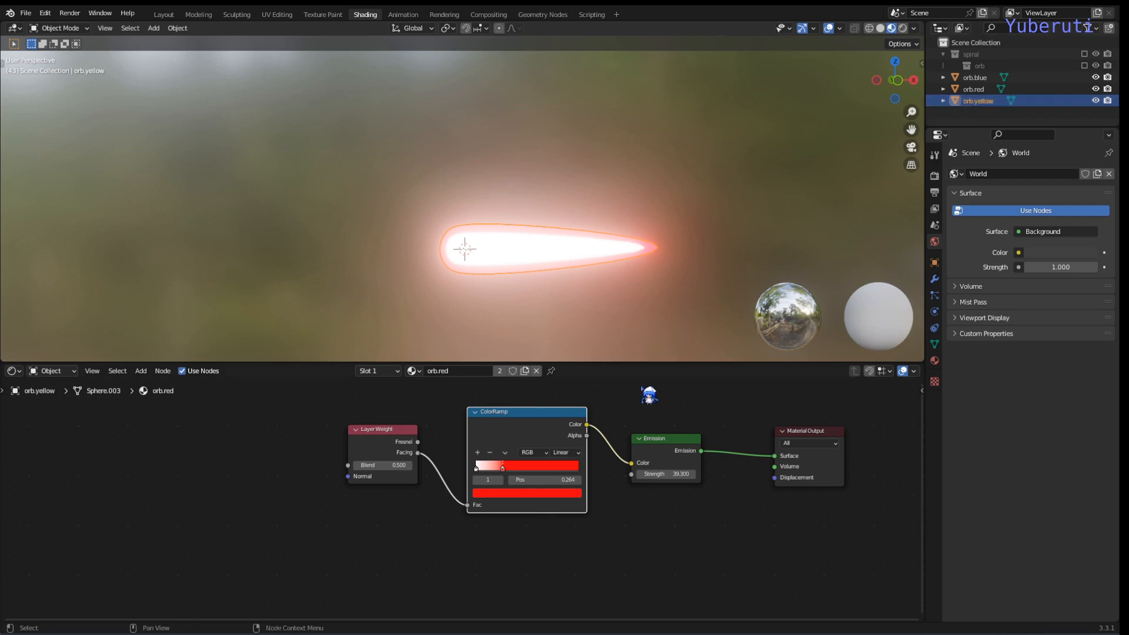
left_click(500, 371)
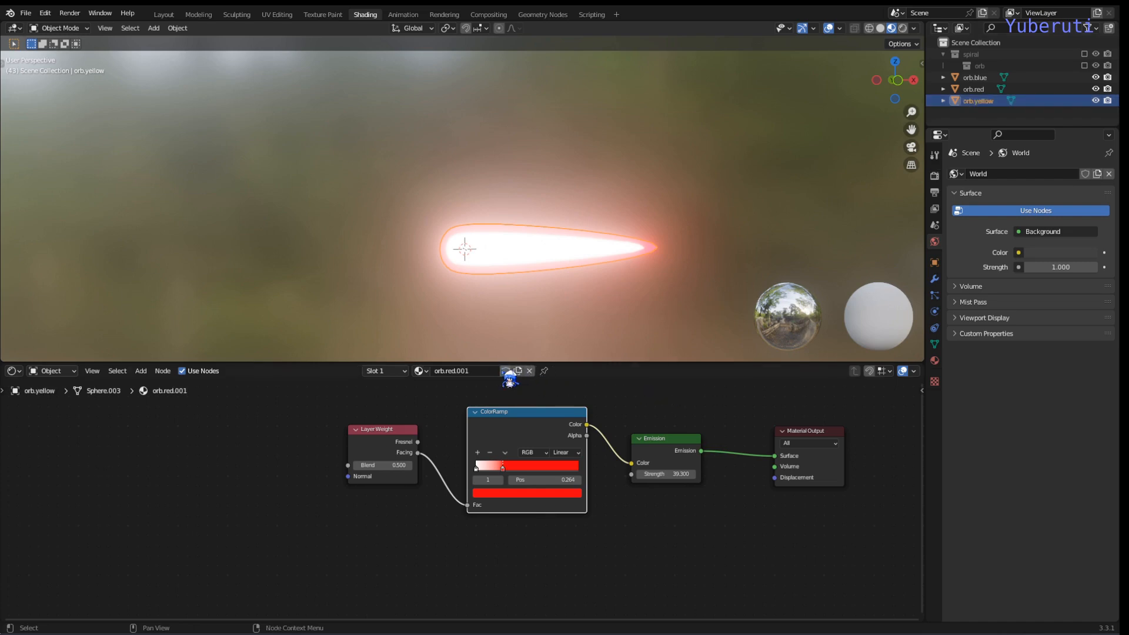
double_click(491, 371)
- Recolor orb.yellow's red ColorRamp stop to yellow with hue 0.154, and hide orb.red and orb.blue in the viewport
left_click(547, 494)
left_click_drag(522, 418, 488, 405)
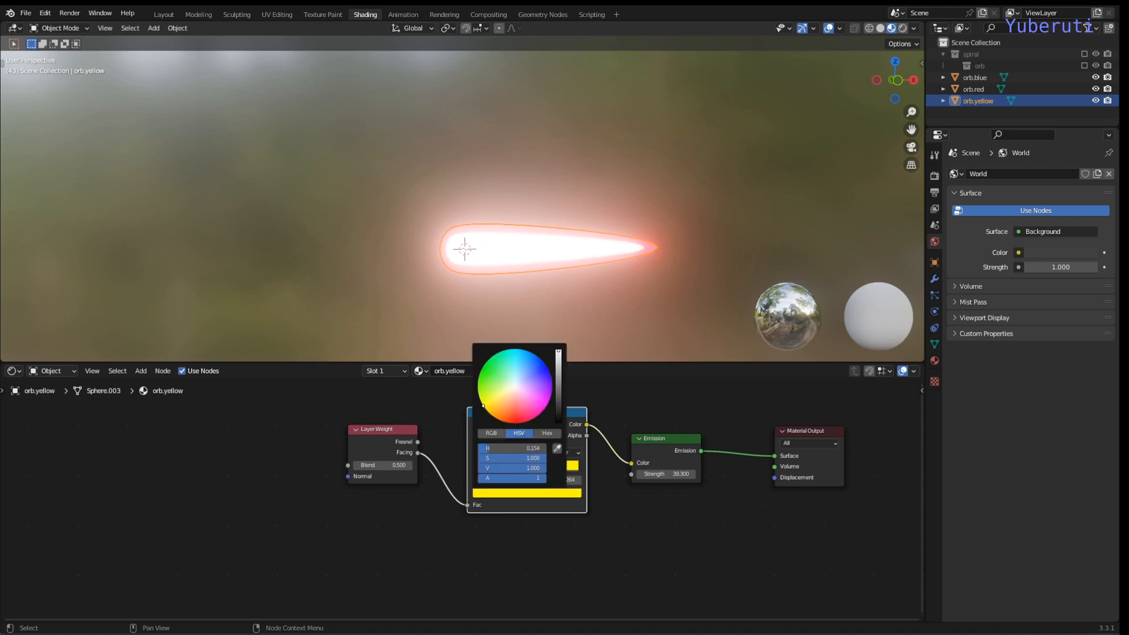
left_click(1095, 89)
left_click(1095, 77)
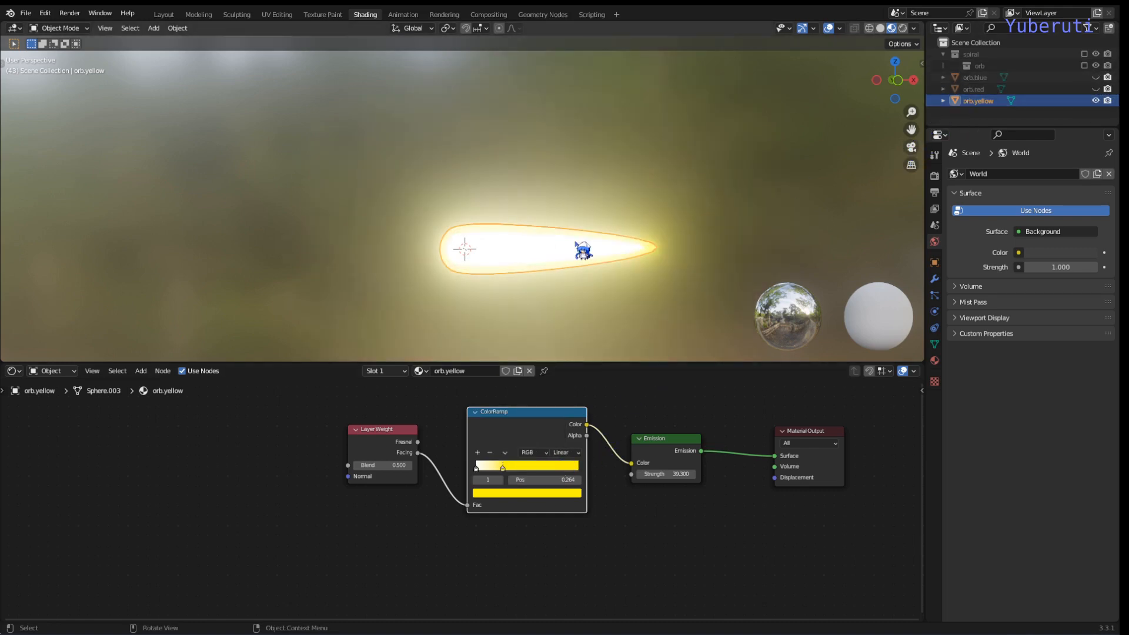
- Duplicate orb.yellow in place as orb.green and hide the original in the viewport
key("shift+d")
key("Escape")
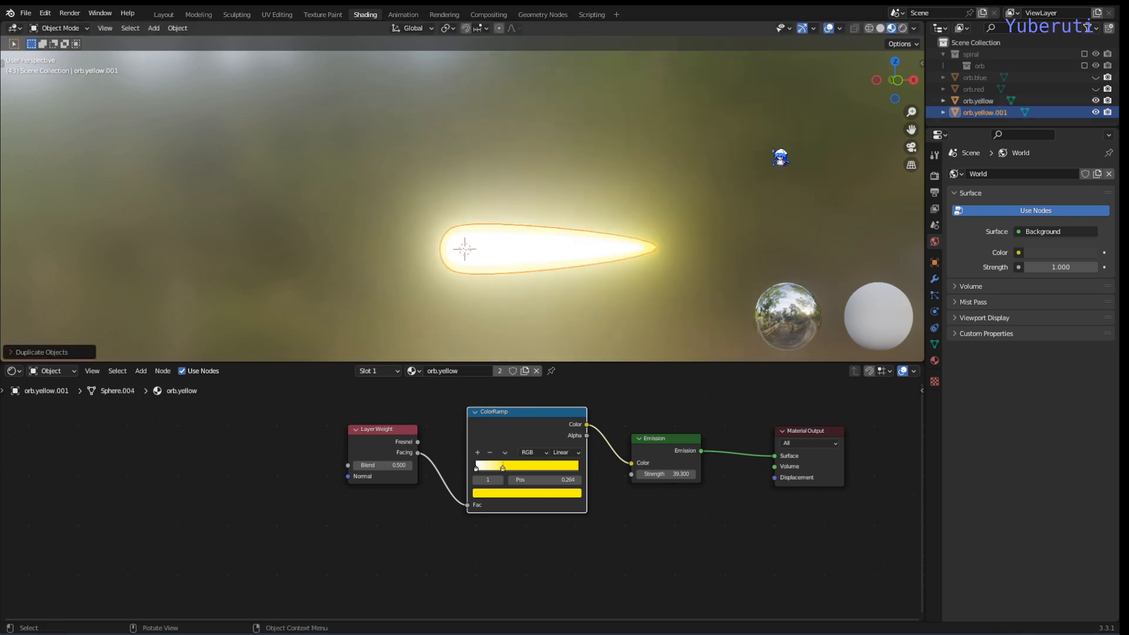
double_click(994, 113)
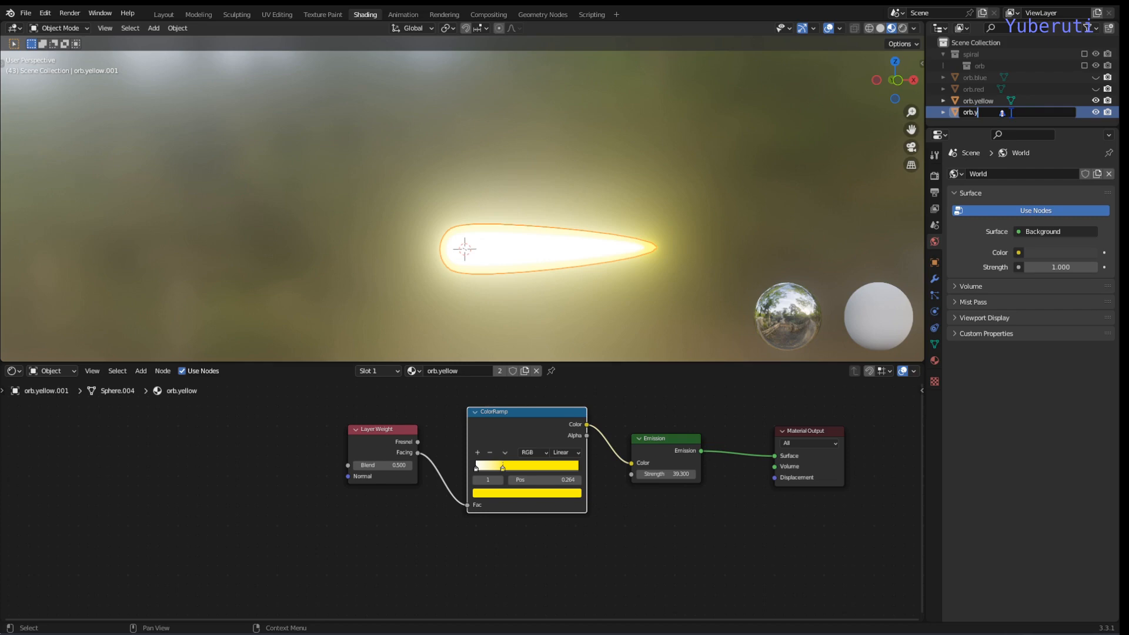
type("orb.green")
key("Return")
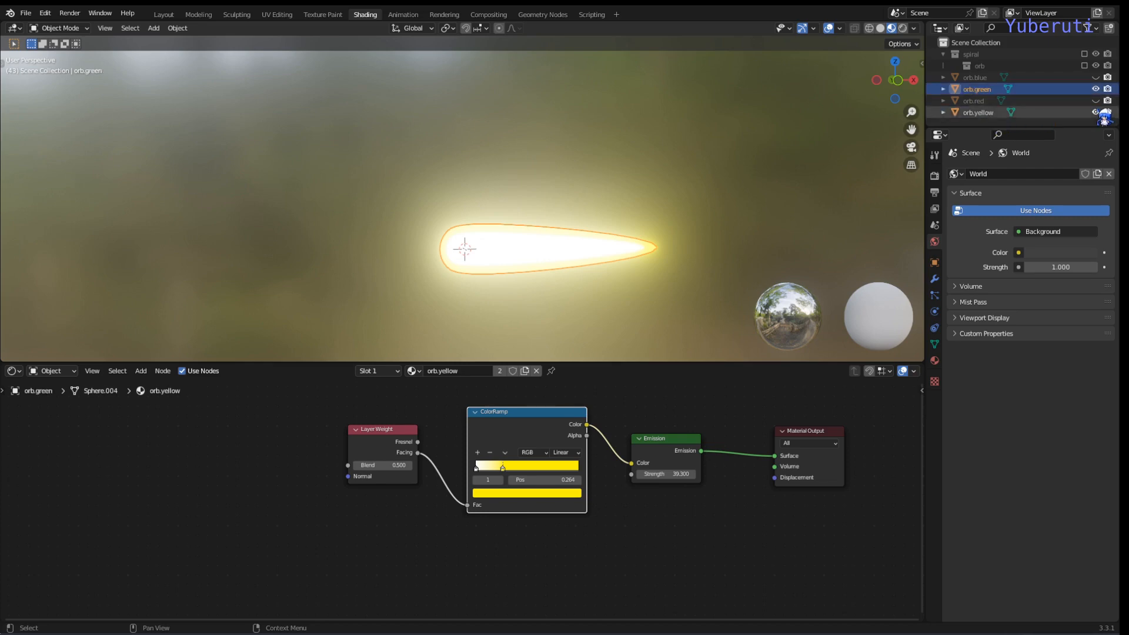
- Make orb.green's material a separate copy and recolor its yellow ColorRamp stop to green
left_click(499, 371)
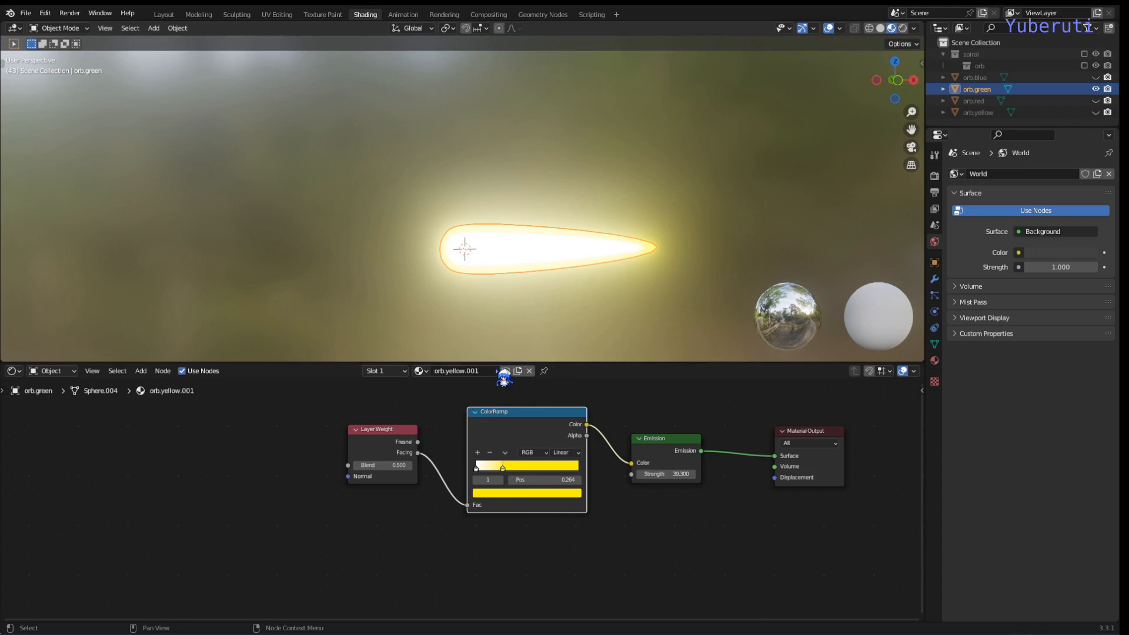
left_click(529, 494)
left_click_drag(487, 408, 484, 364)
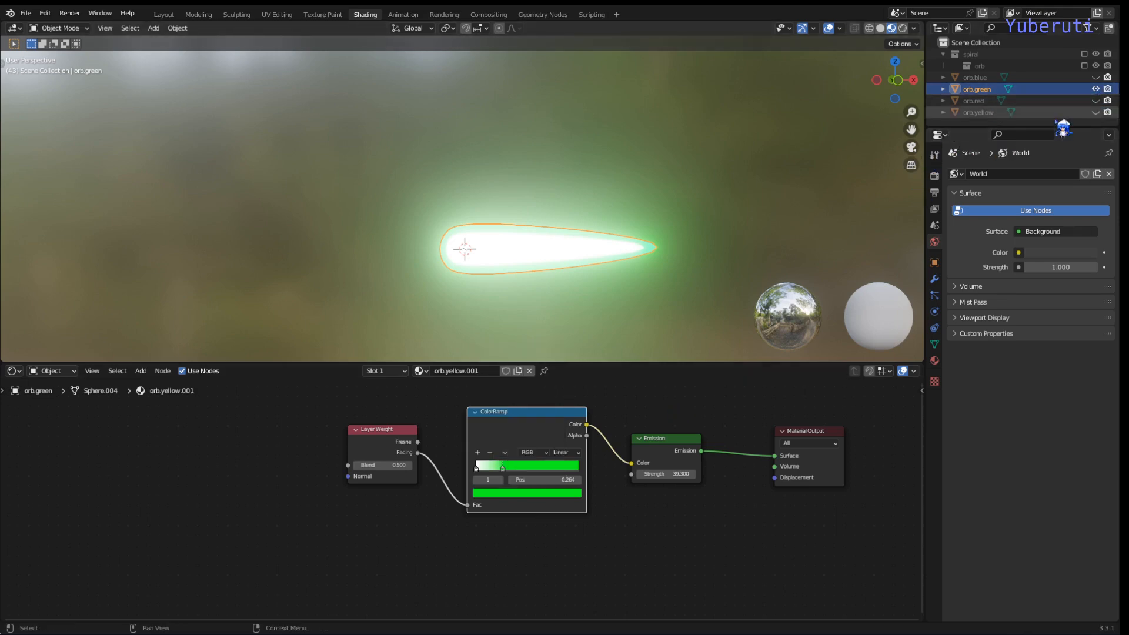
mouse_move(606, 258)
middle_mouse_down()
mouse_move(648, 273)
mouse_move(599, 282)
mouse_move(574, 267)
mouse_move(612, 255)
mouse_move(600, 294)
mouse_move(610, 272)
middle_mouse_up()
scroll(606, 279, "up", 2)
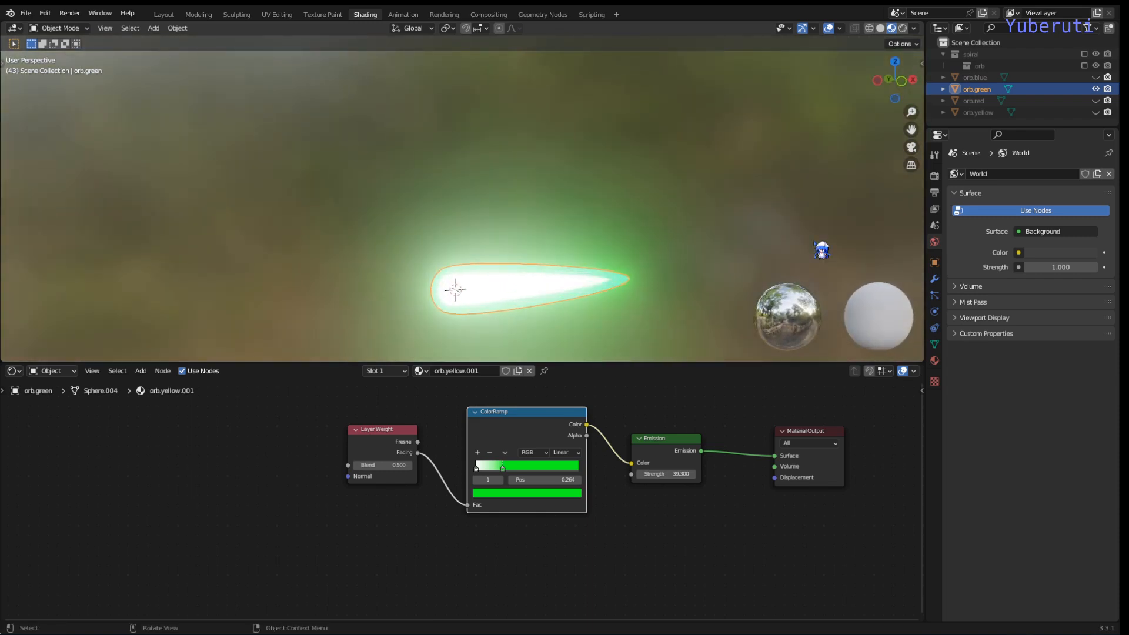
- Switch Eevee's Bloom effect off and back on to compare the green orb's glow
left_click(935, 177)
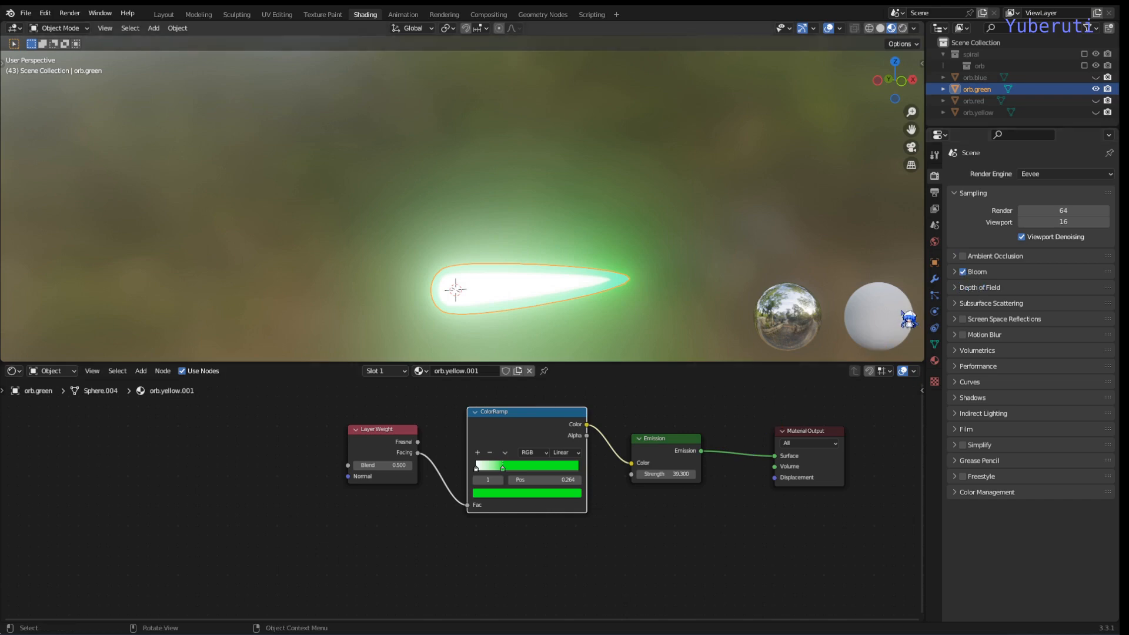
left_click(964, 272)
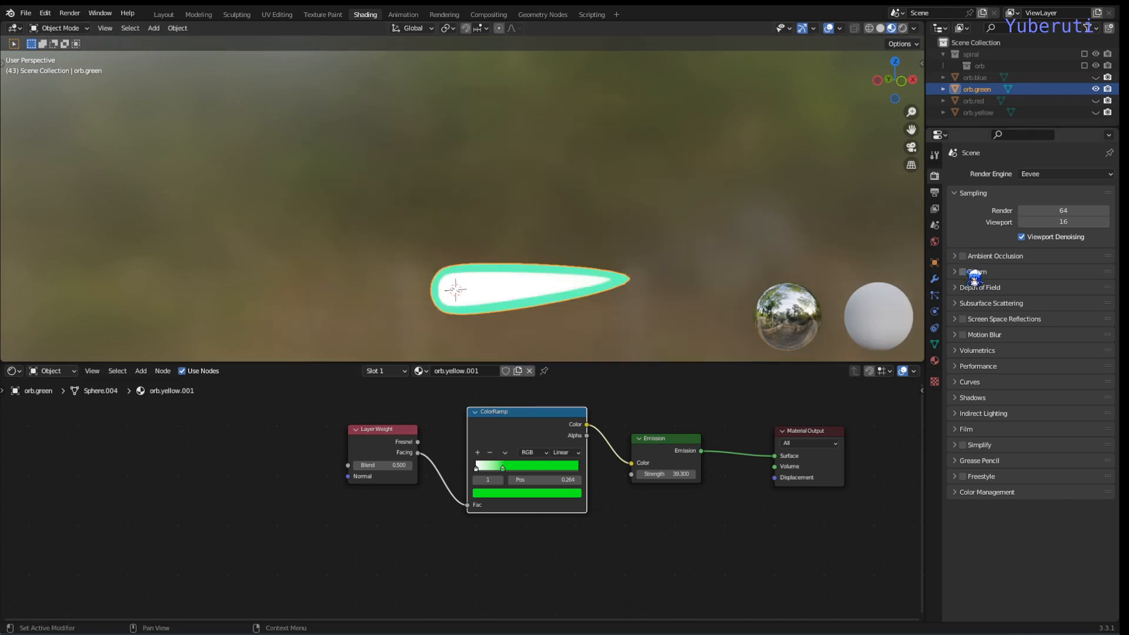
left_click(964, 272)
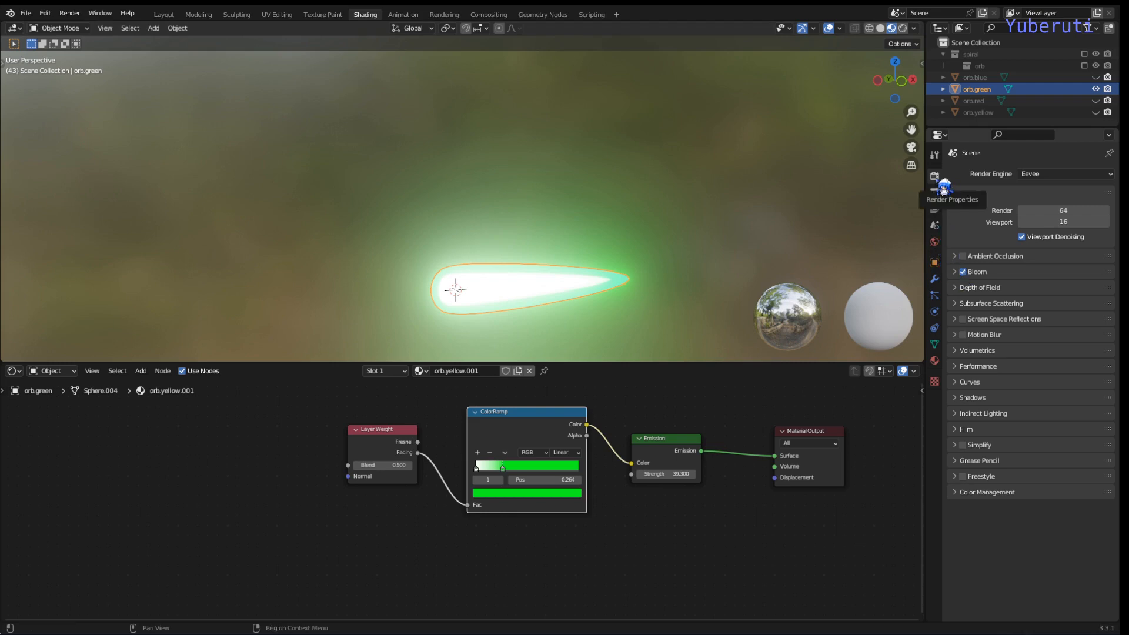
- Go through the blue, green, red and yellow orb objects to examine each one's material nodes
left_click(979, 101)
left_click(979, 80)
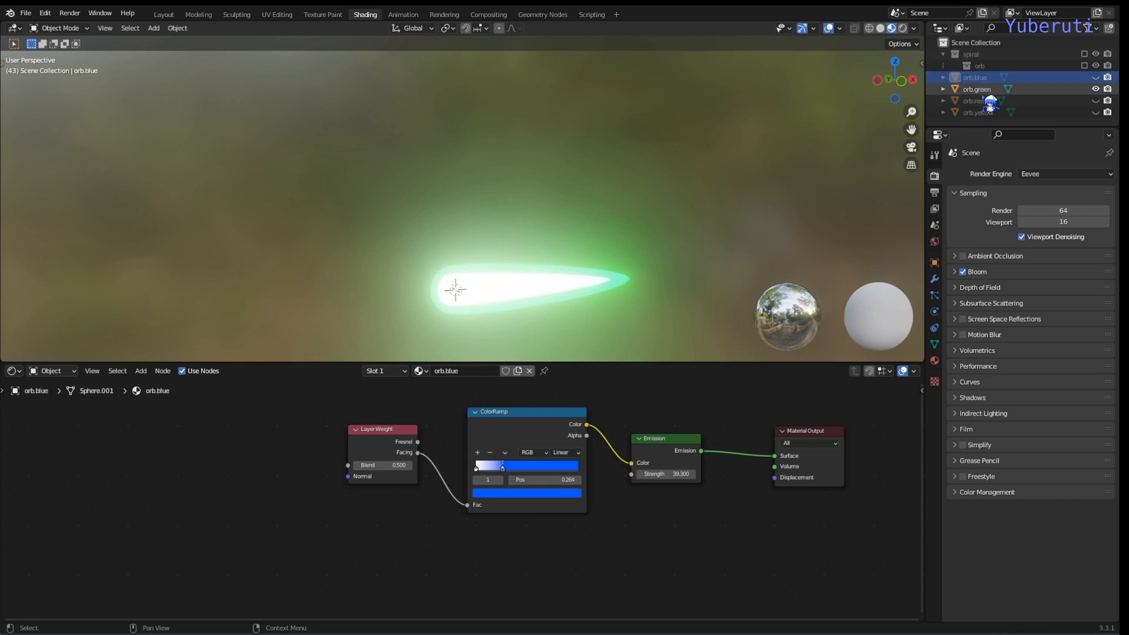
left_click(981, 93)
left_click(981, 103)
left_click(981, 110)
key("Up")
key("Up")
key("Up")
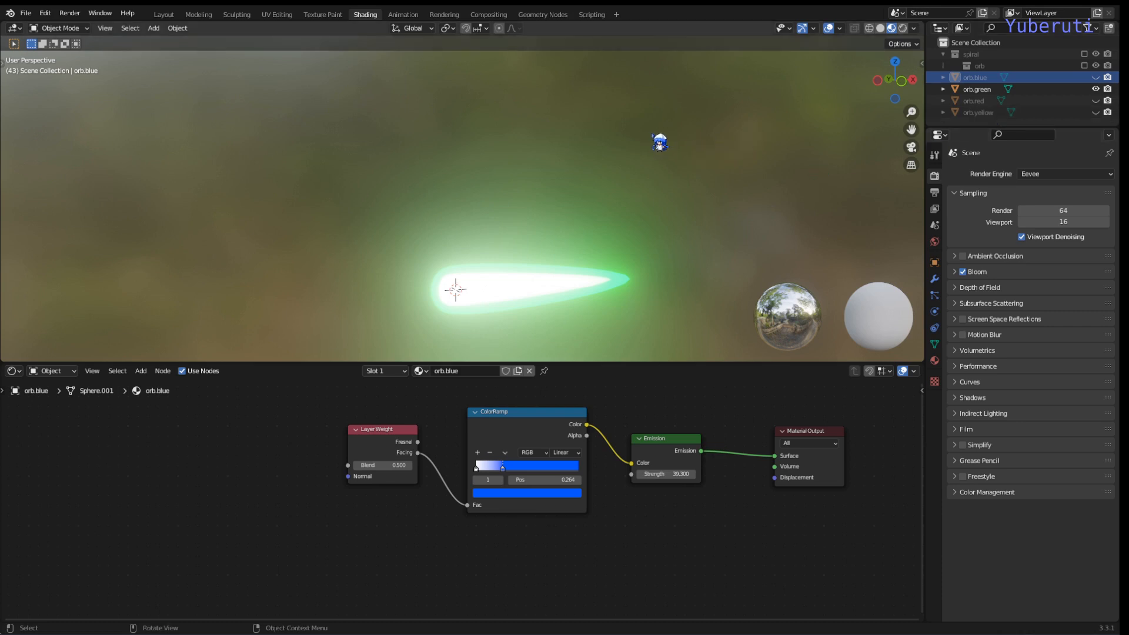
- Go to the Geometry Nodes workspace and hide orb.green in the viewport
left_click(556, 15)
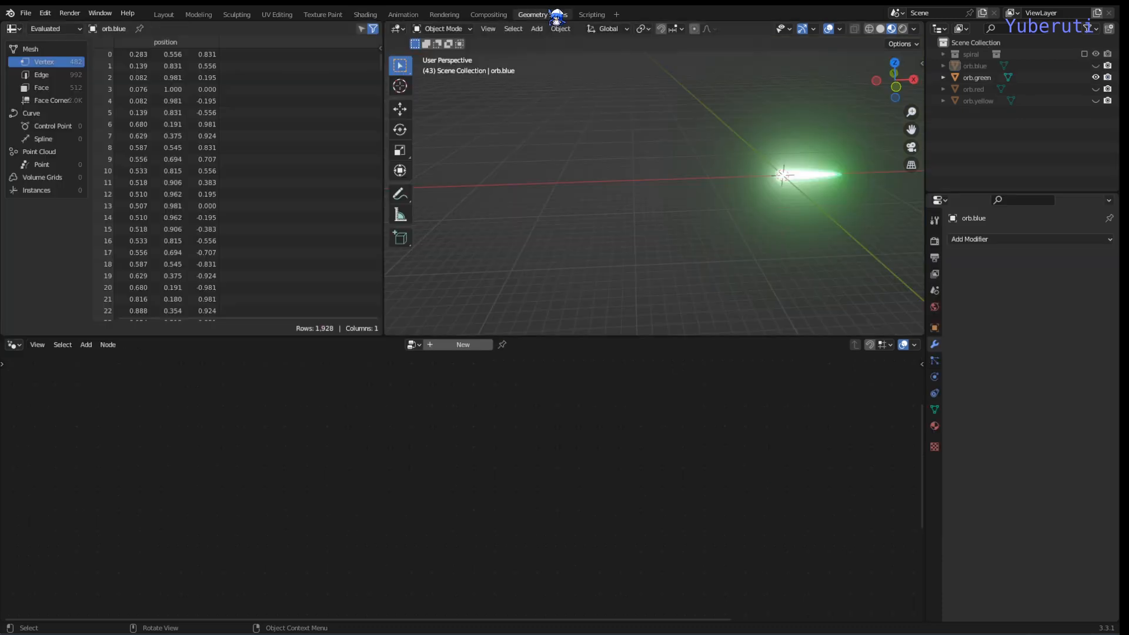
left_click(1096, 78)
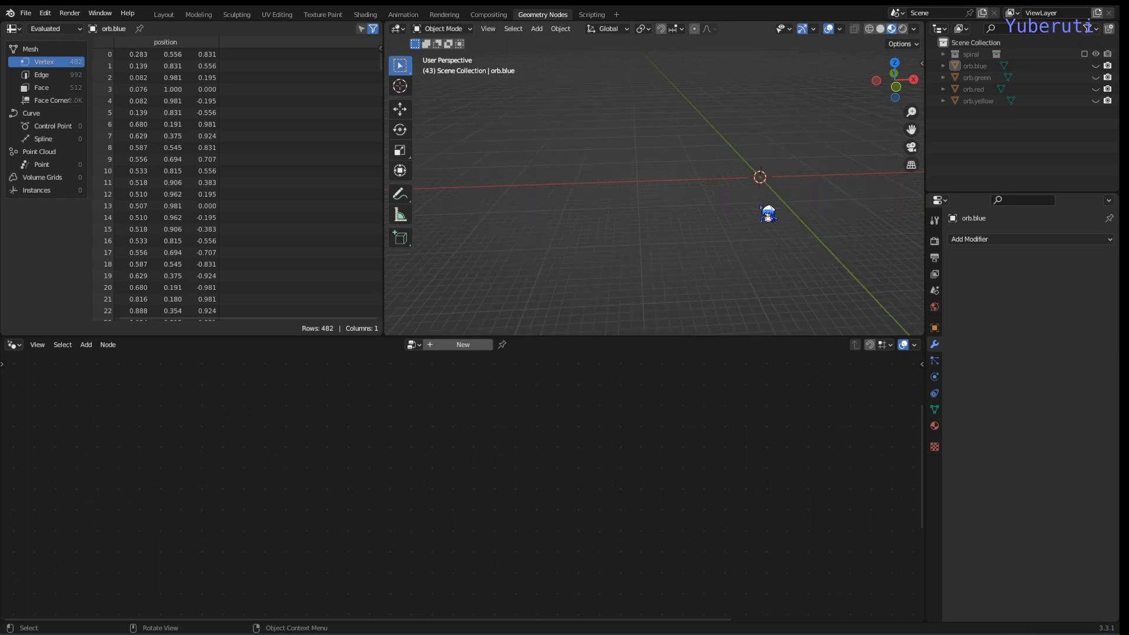
middle_click_drag(670, 211, 728, 227)
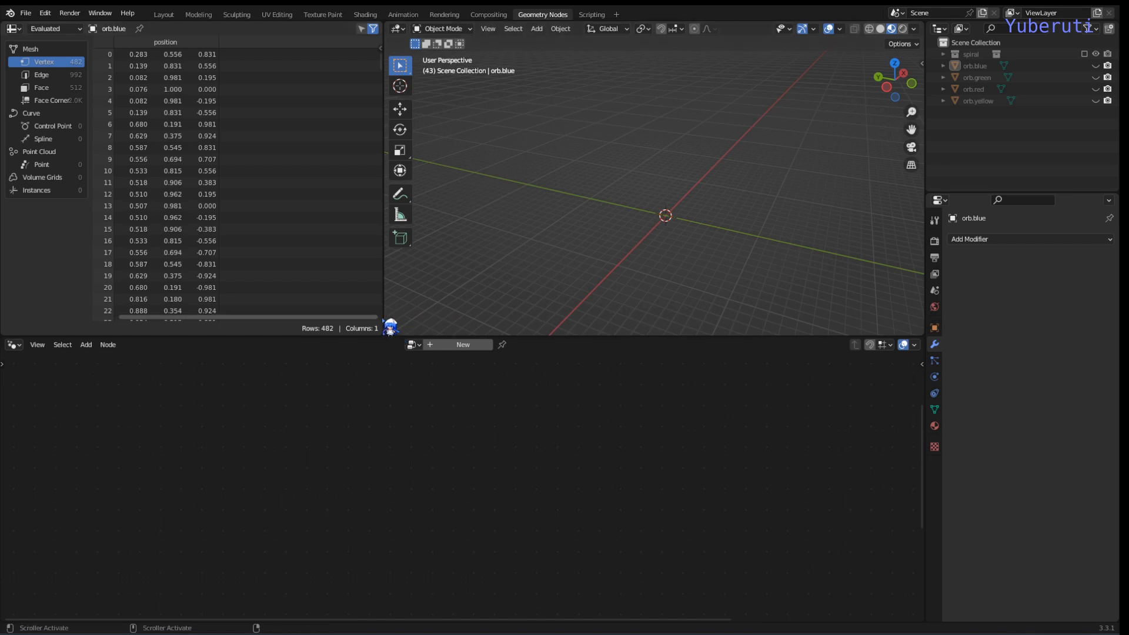
- Join the spreadsheet area into the 3D viewport so the viewport takes over its space
right_click(383, 321)
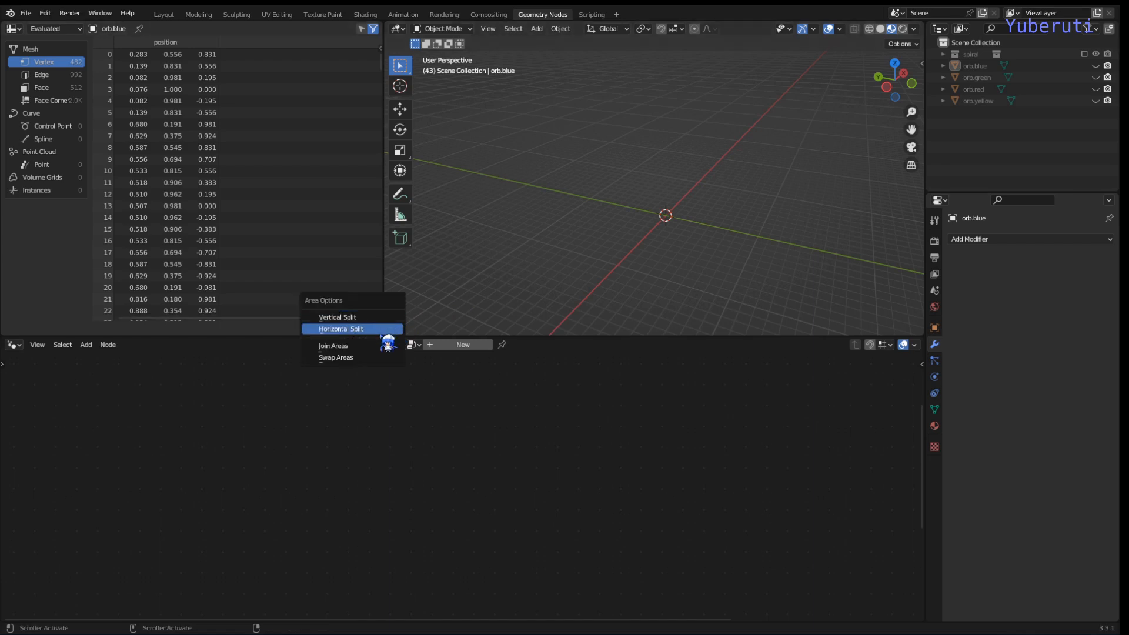
left_click(388, 329)
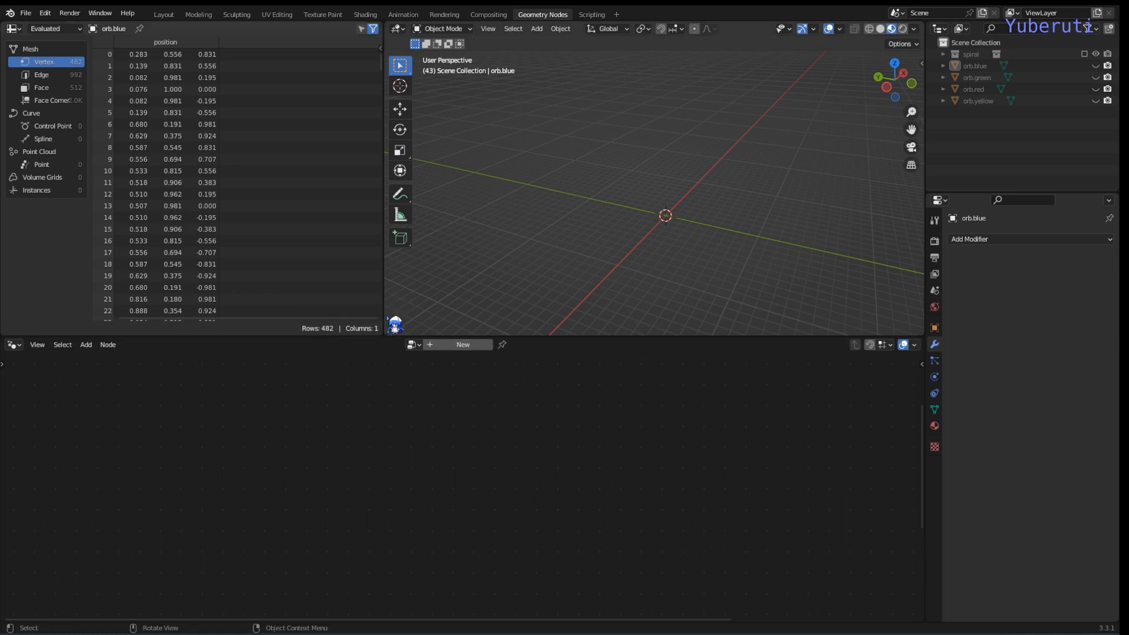
right_click(382, 315)
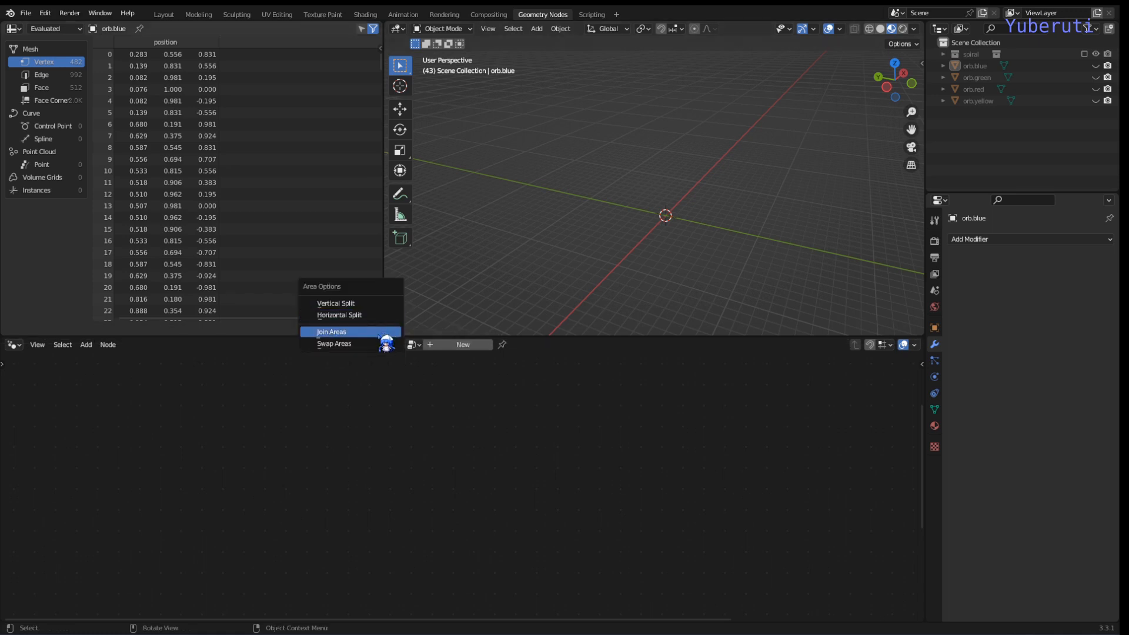
left_click(387, 321)
left_click(328, 297)
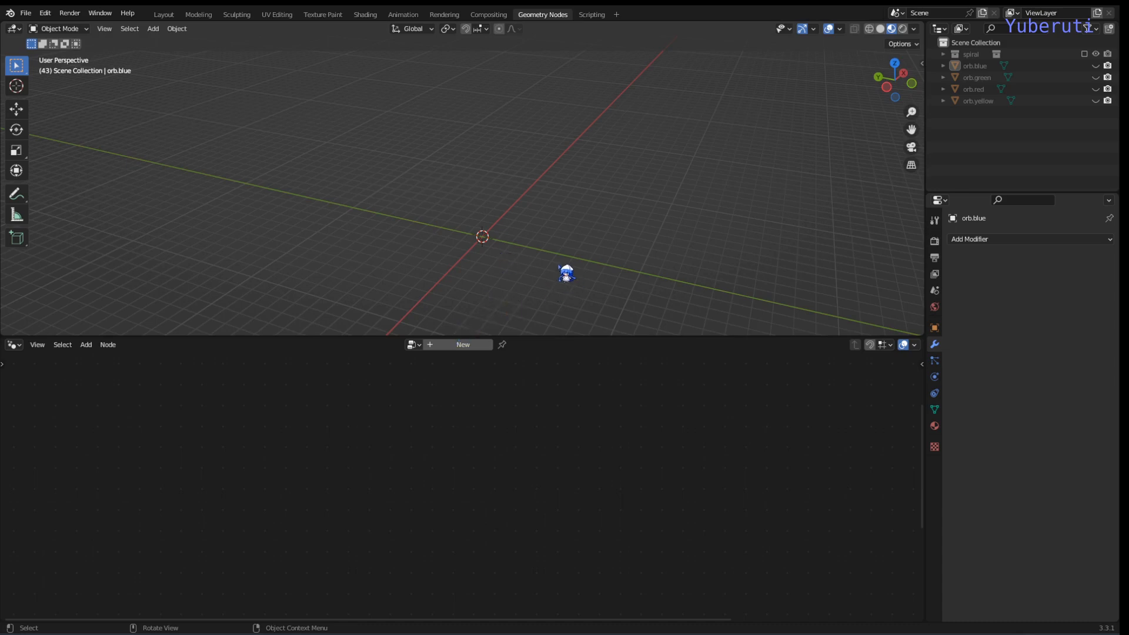
- Add a mesh plane at the origin and rename it spiral.orbs
key("shift+a")
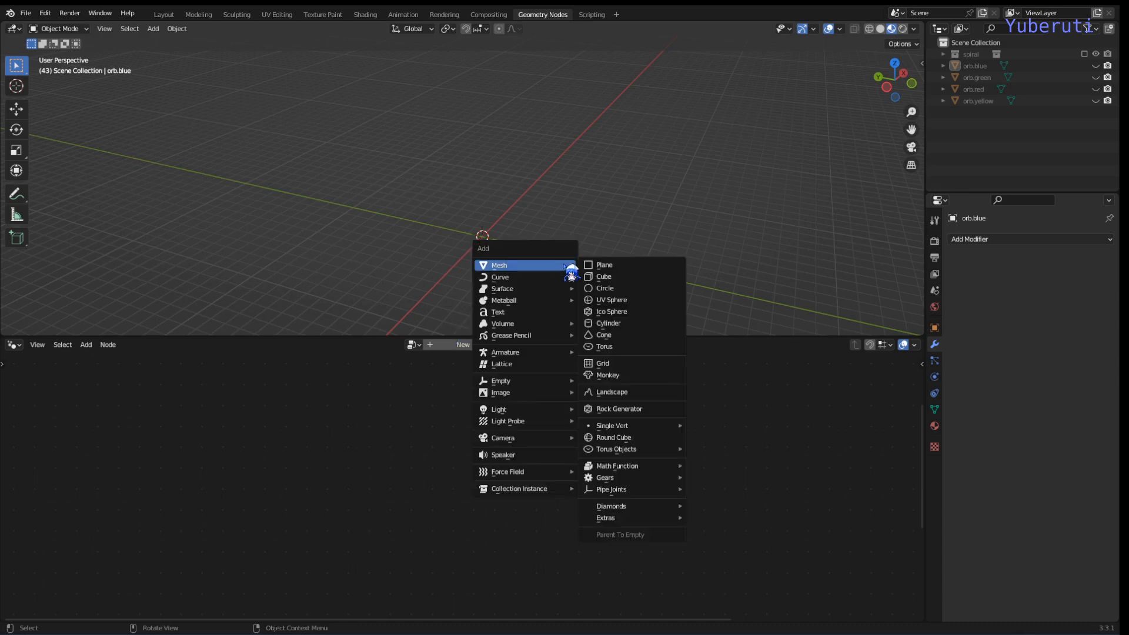
left_click(597, 265)
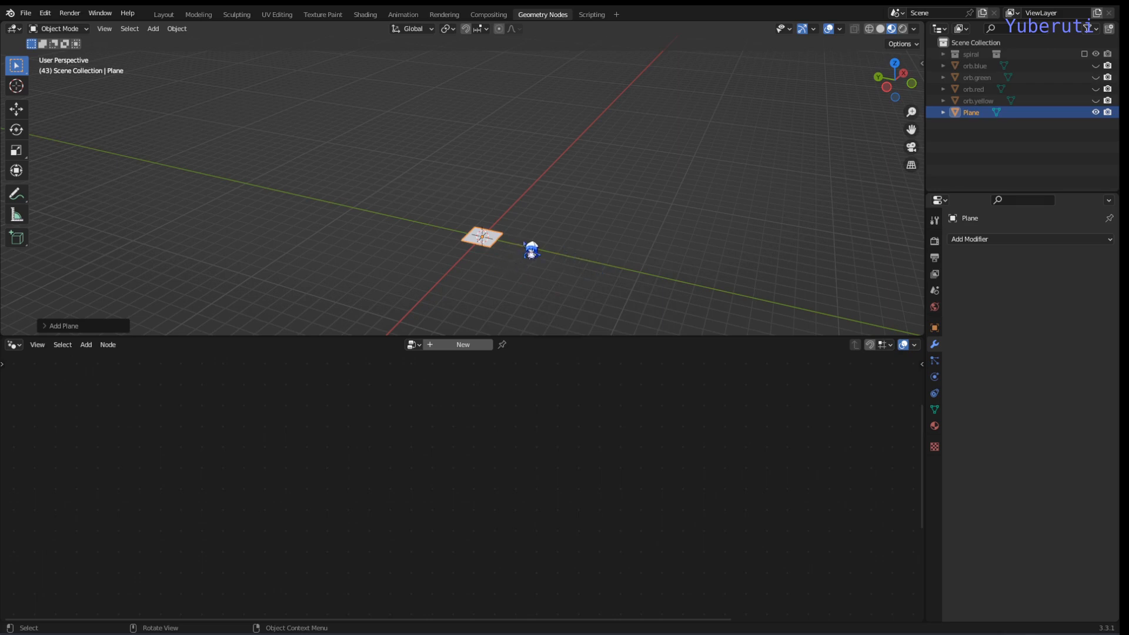
middle_click_drag(532, 250, 577, 232, "shift")
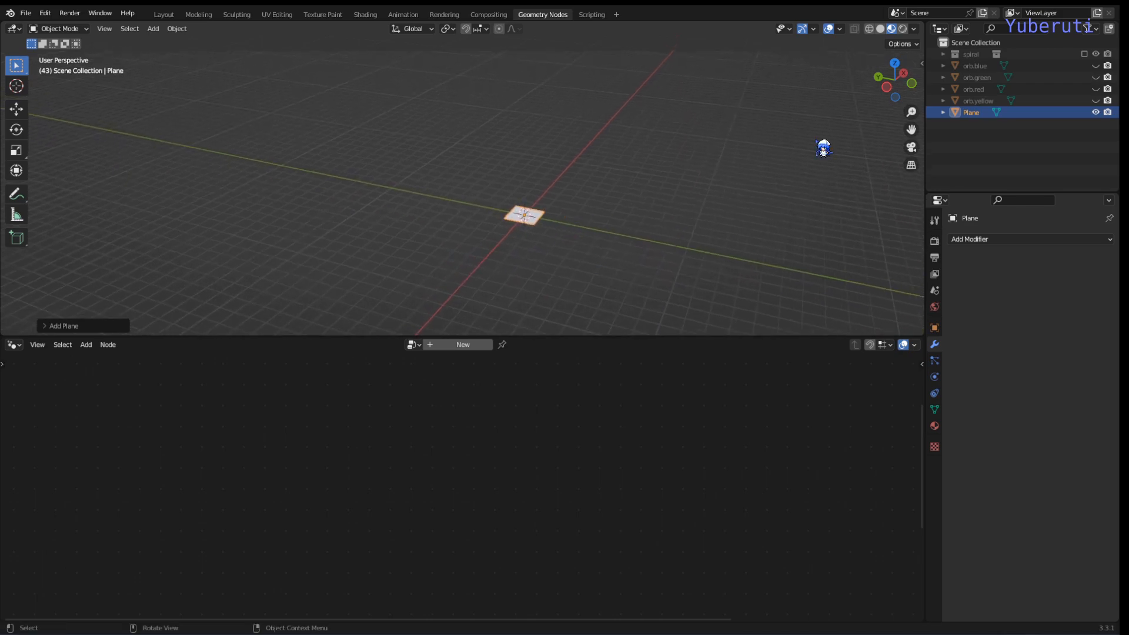
double_click(970, 113)
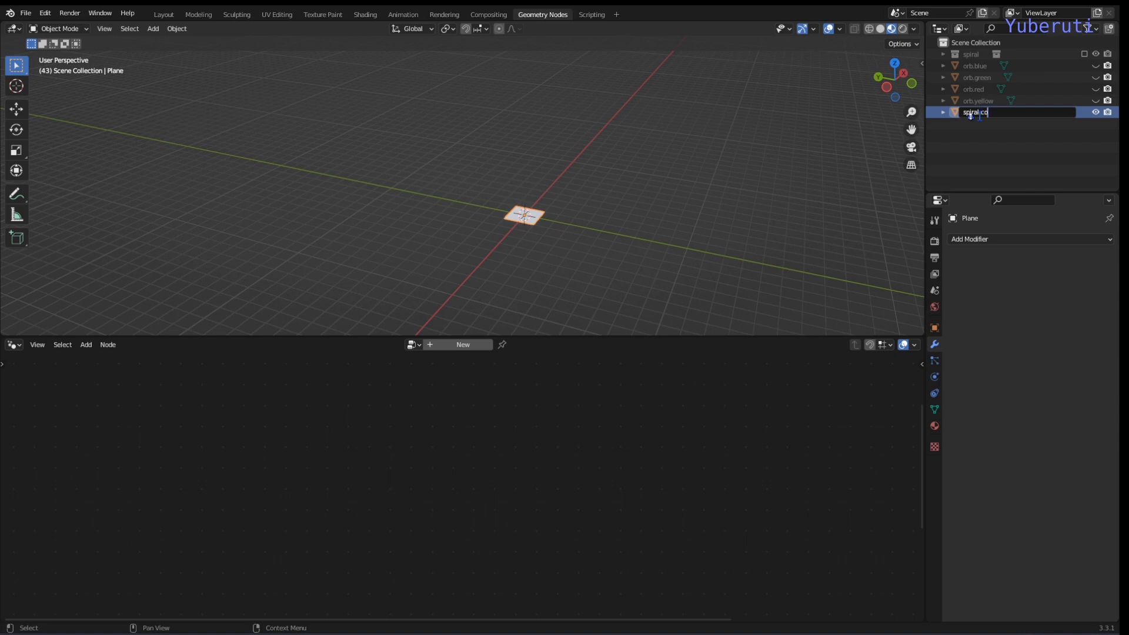
type("s")
key("Return")
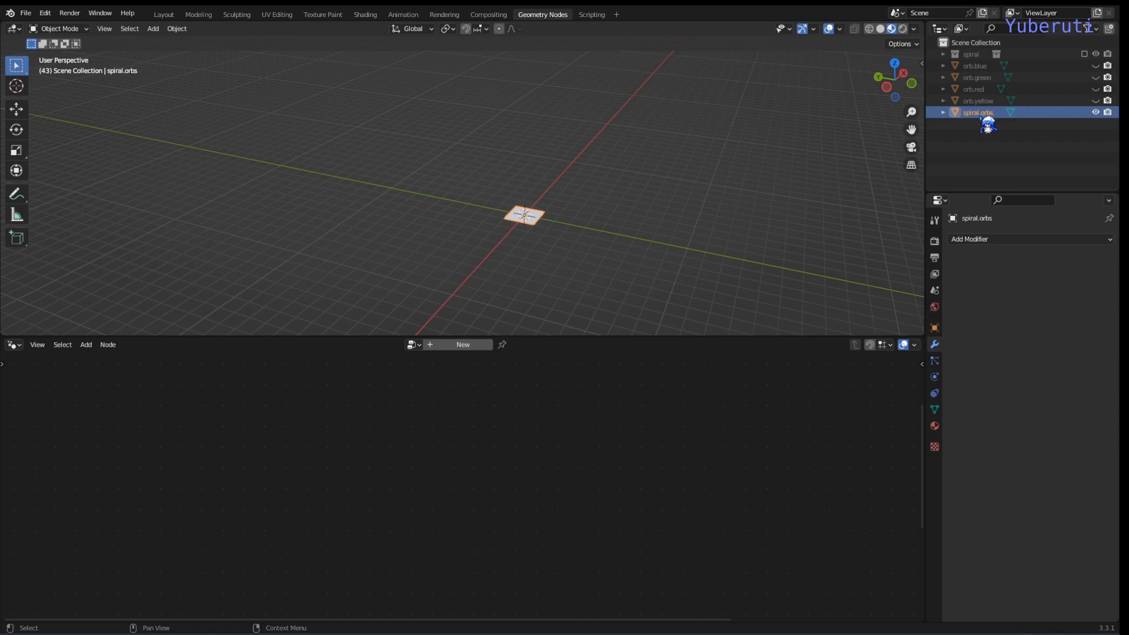
- Create a new geometry node tree on the spiral.orbs plane and name it spiral.orbs
left_click(461, 347)
double_click(445, 345)
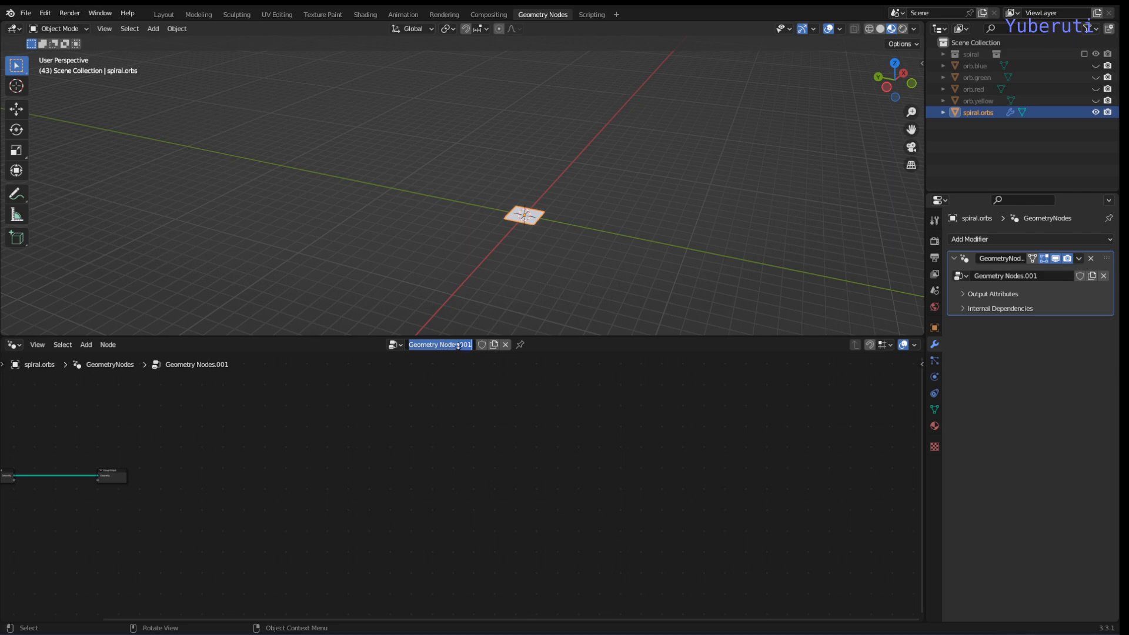
type("spiral.orbs")
key("Return")
middle_click_drag(144, 536, 388, 501)
scroll(388, 501, "up", 8)
left_click(447, 472)
left_click(454, 471)
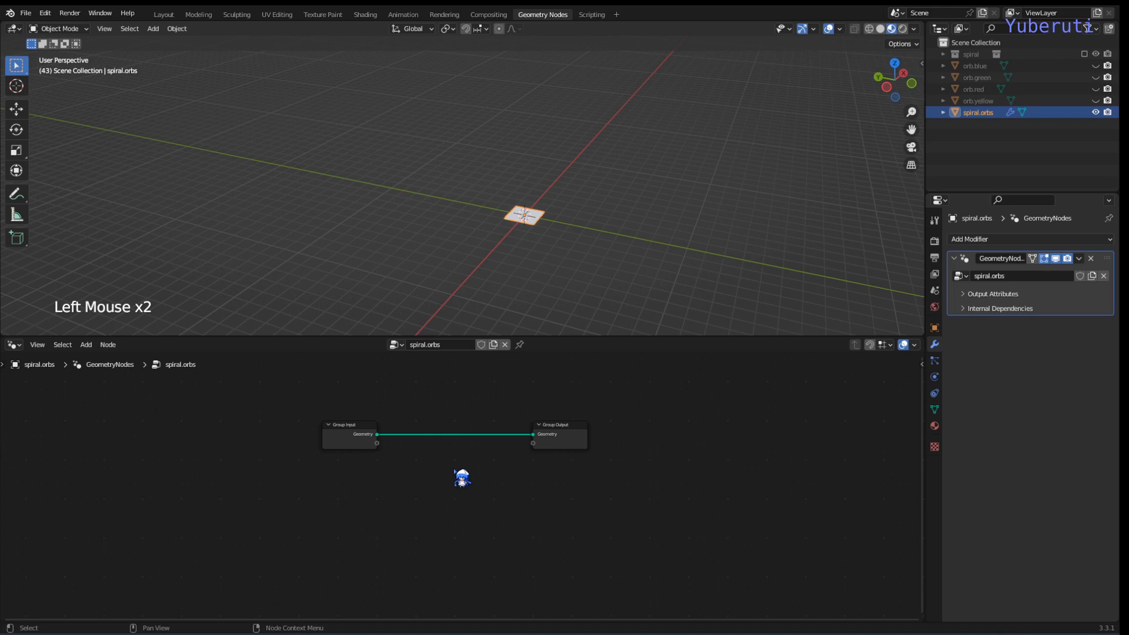
scroll(462, 478, "down", 2)
scroll(462, 478, "up", 4)
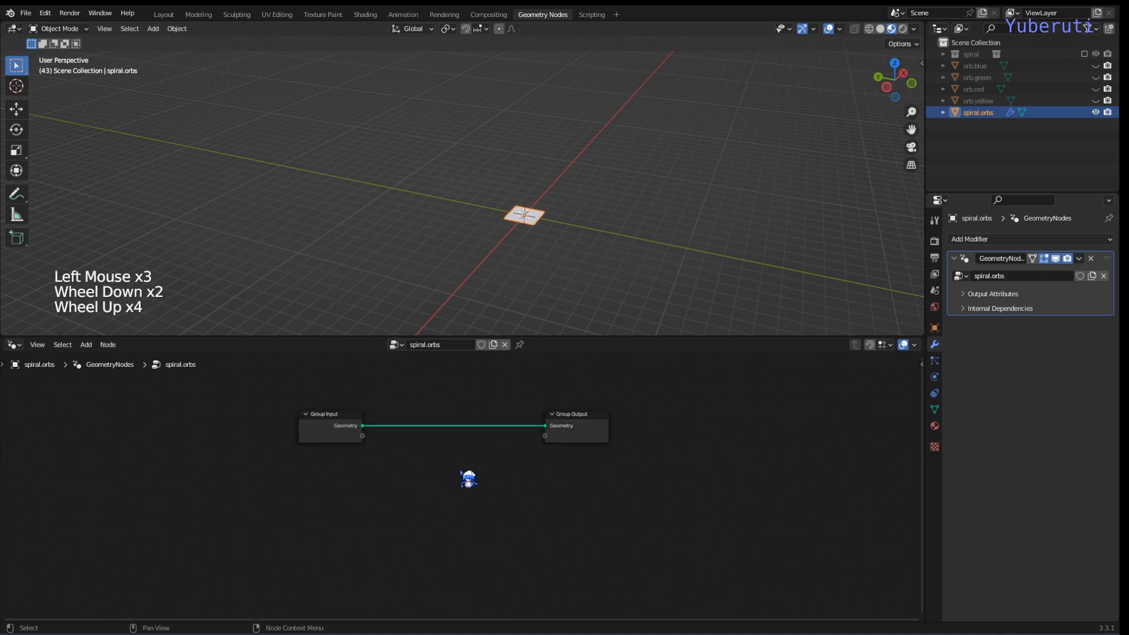
middle_click_drag(464, 475, 433, 486)
scroll(434, 486, "up", 2)
left_click(434, 486)
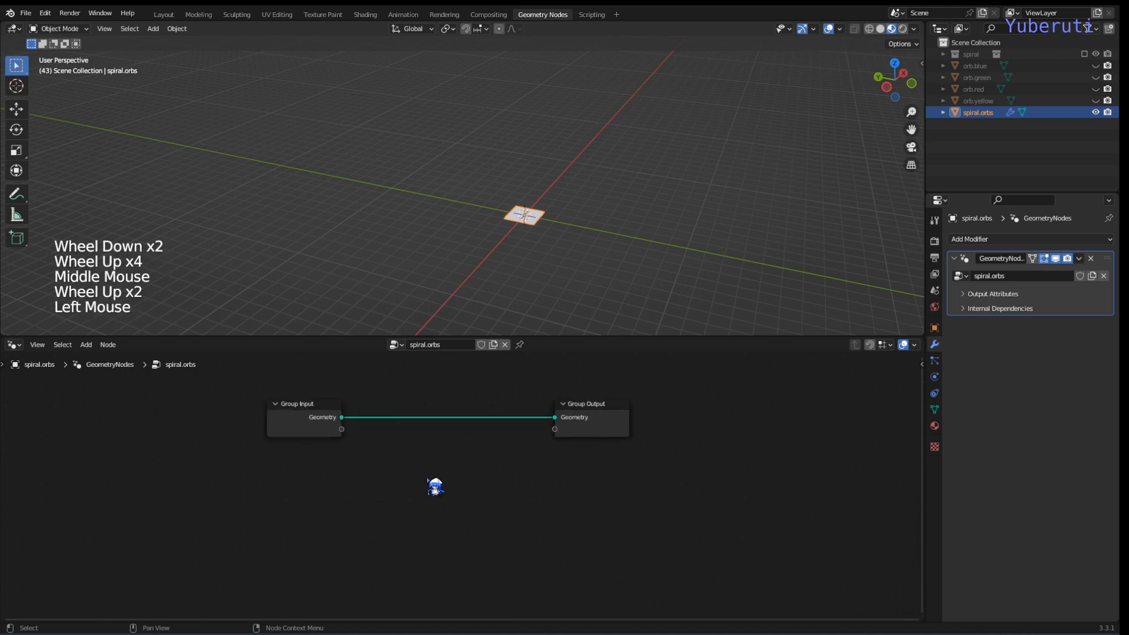
scroll(435, 487, "down", 2)
left_click(435, 487)
- Add a Curve Spiral node below Group Input and connect its Curve output to the Group Output geometry
key("shift+a")
mouse_move(435, 486)
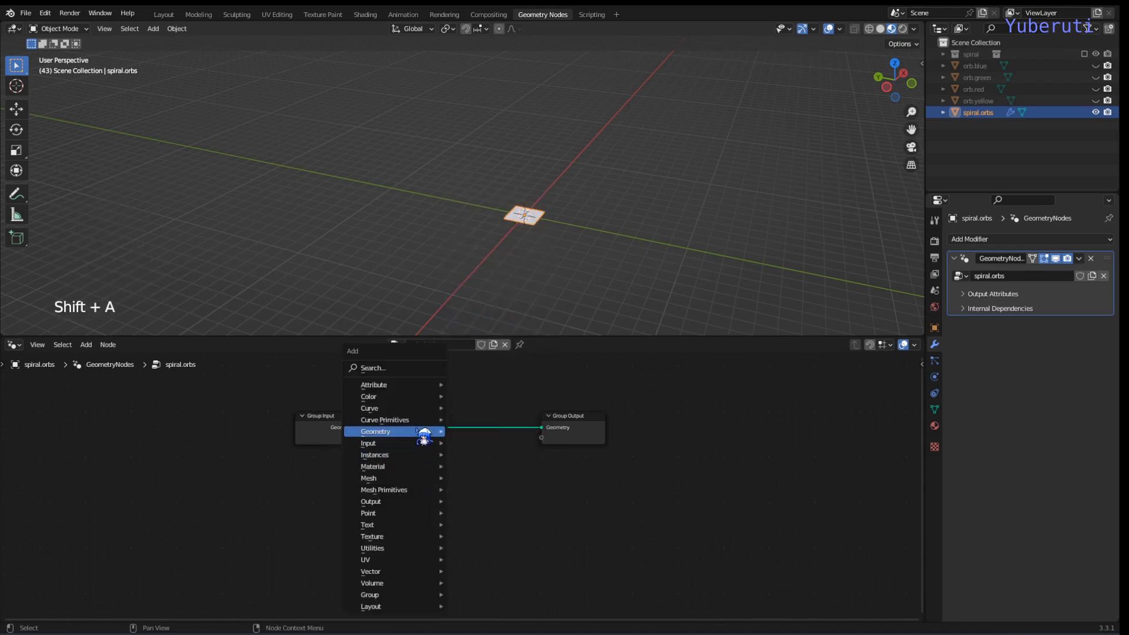
mouse_move(427, 421)
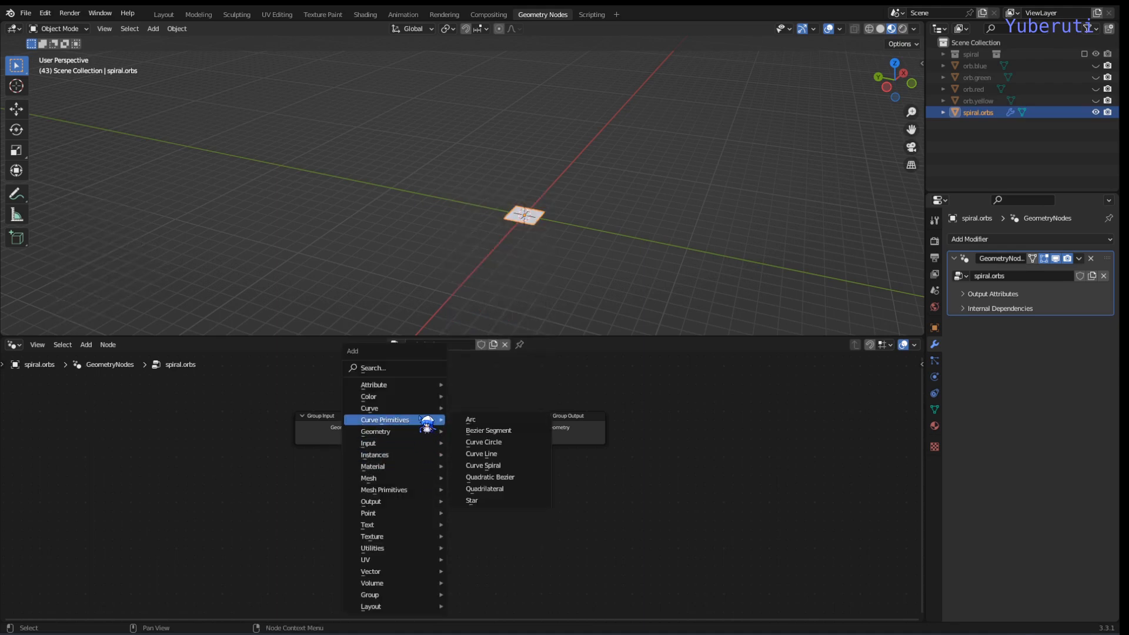
left_click(488, 466)
left_click(357, 485)
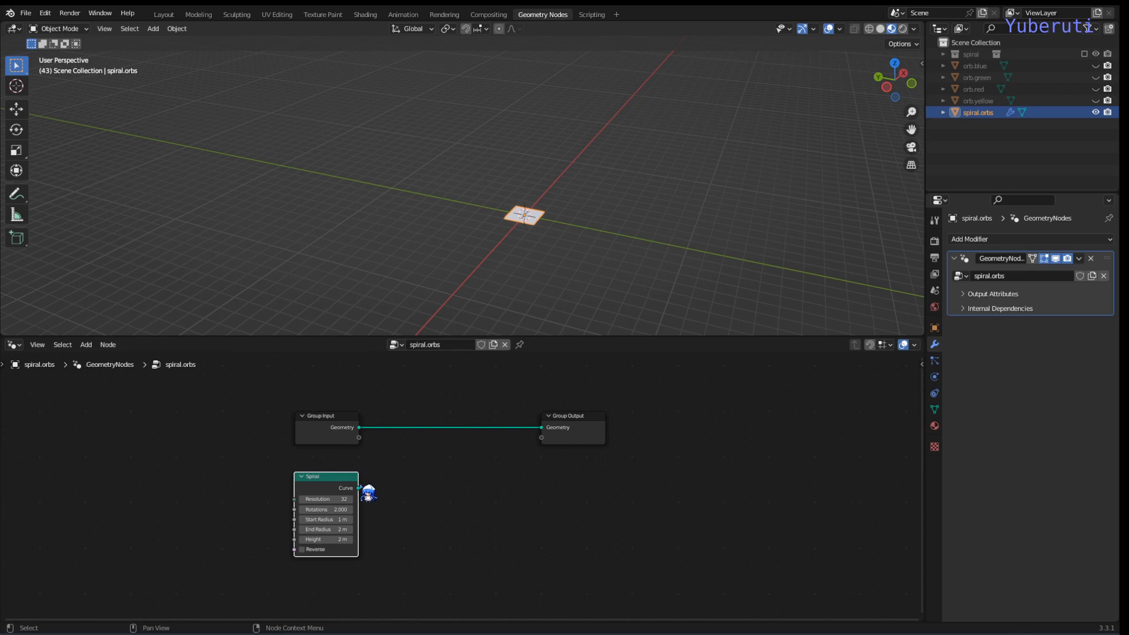
left_click_drag(361, 490, 551, 429)
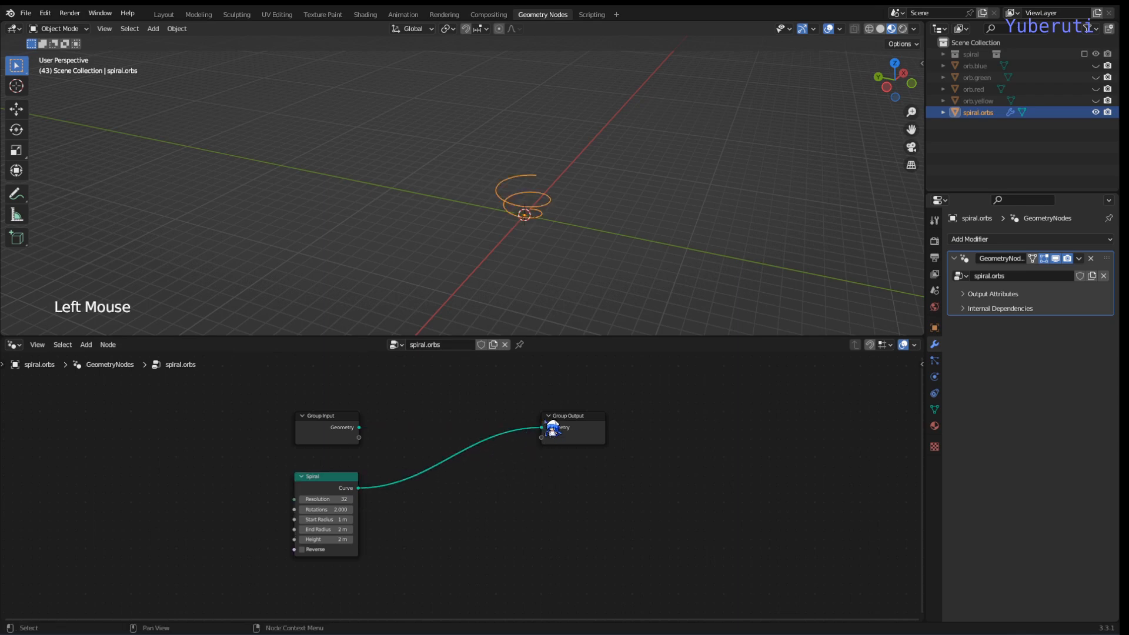
- Set the Spiral node's Start Radius to 2 m
scroll(582, 256, "up", 4)
mouse_move(597, 263)
middle_mouse_down()
mouse_move(625, 245)
mouse_move(729, 228)
mouse_move(612, 270)
middle_mouse_up()
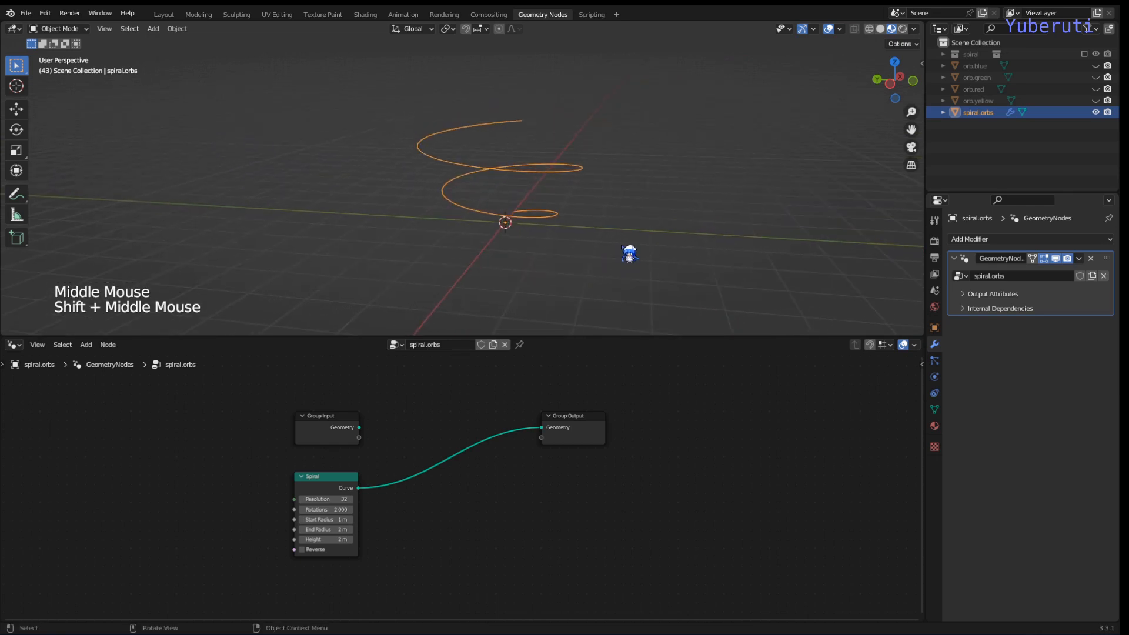
scroll(629, 254, "down", 1)
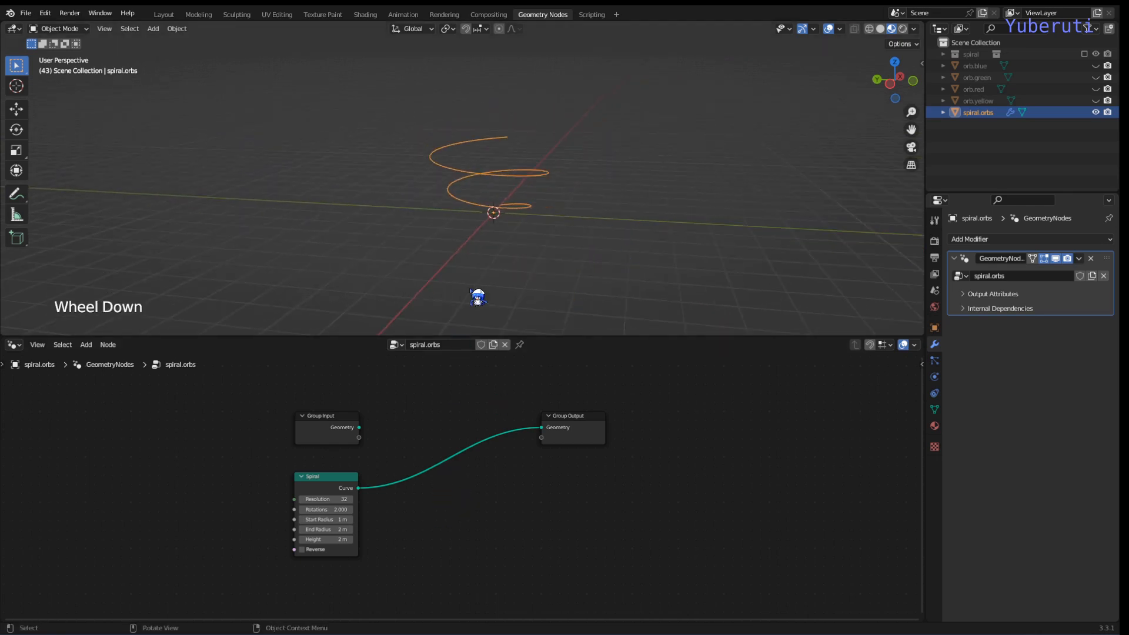
middle_click_drag(430, 486, 443, 451)
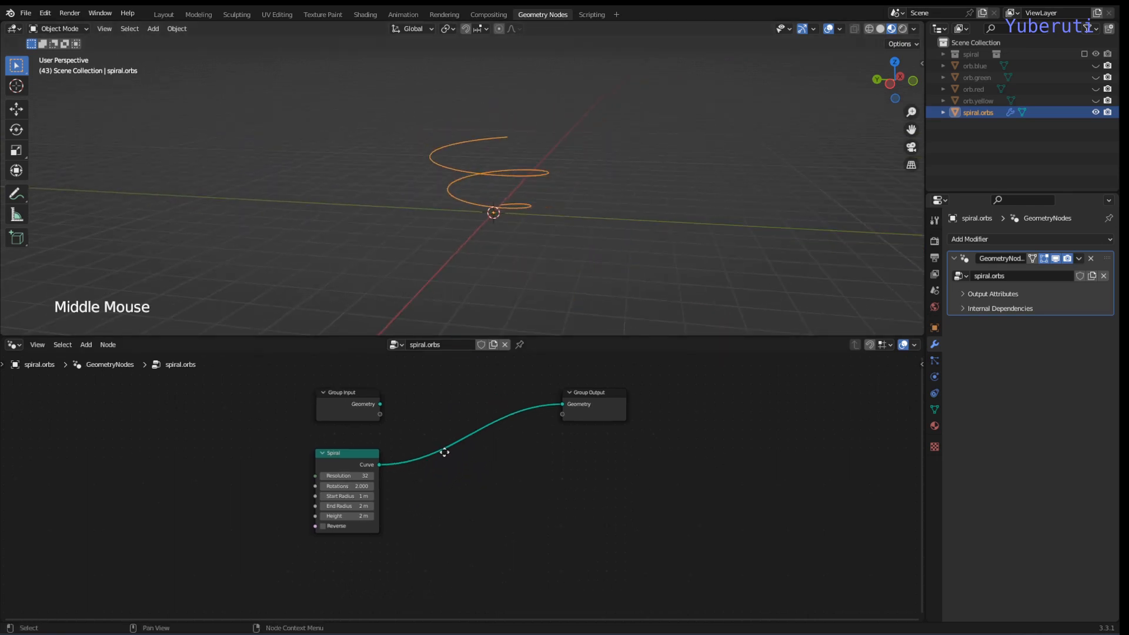
scroll(445, 485, "up", 2)
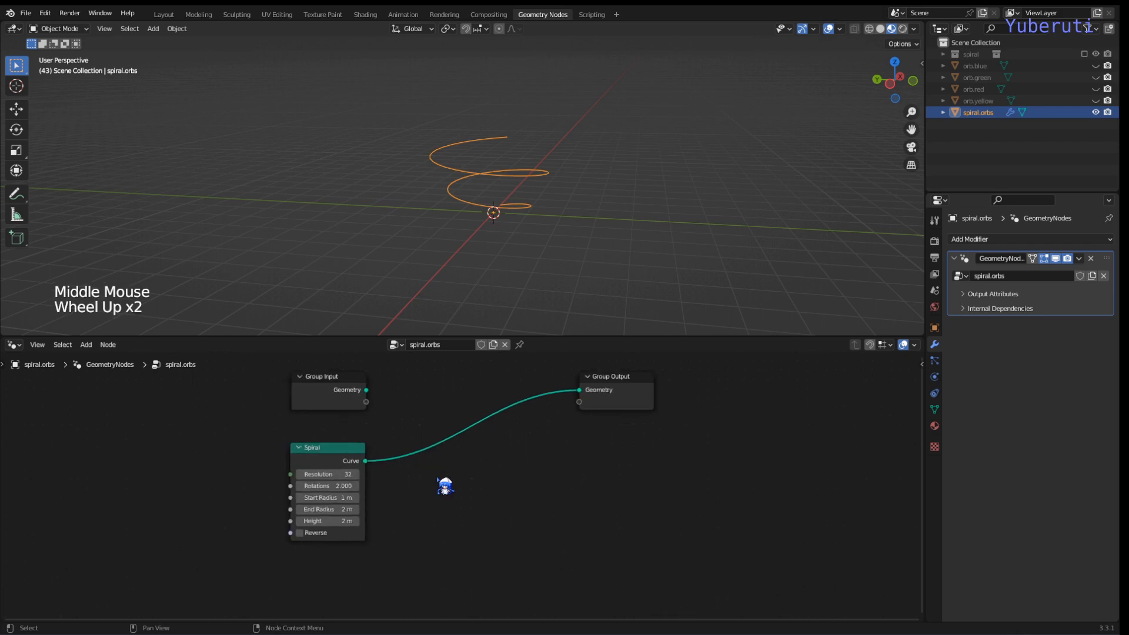
mouse_move(330, 498)
left_mouse_down()
mouse_move(408, 497)
mouse_move(333, 497)
left_mouse_up()
left_click(332, 498)
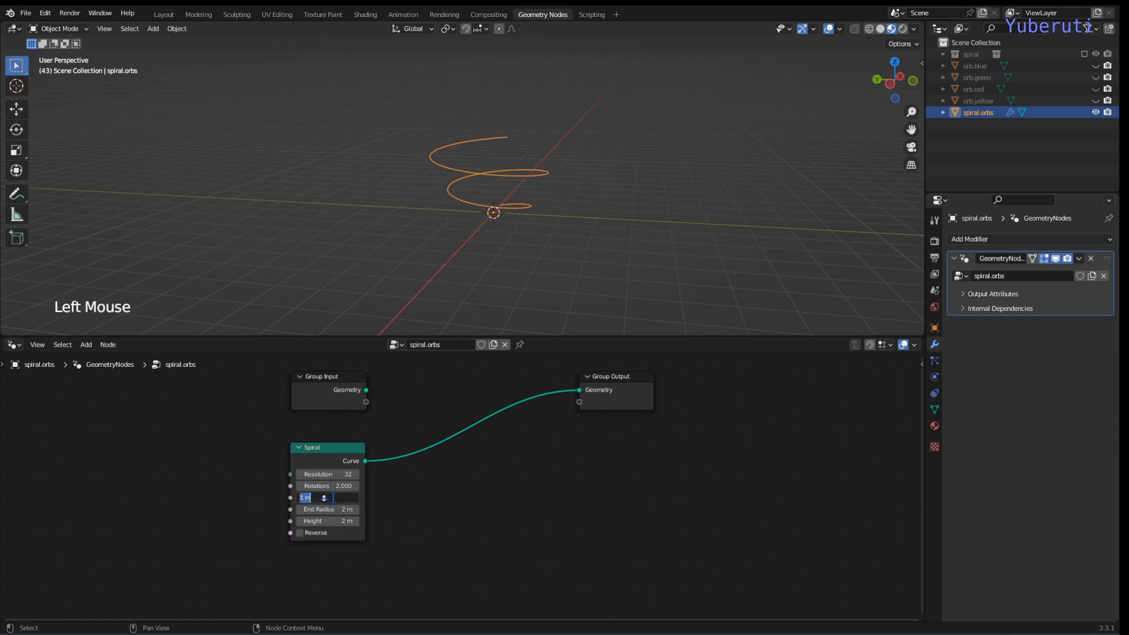
left_click(355, 514)
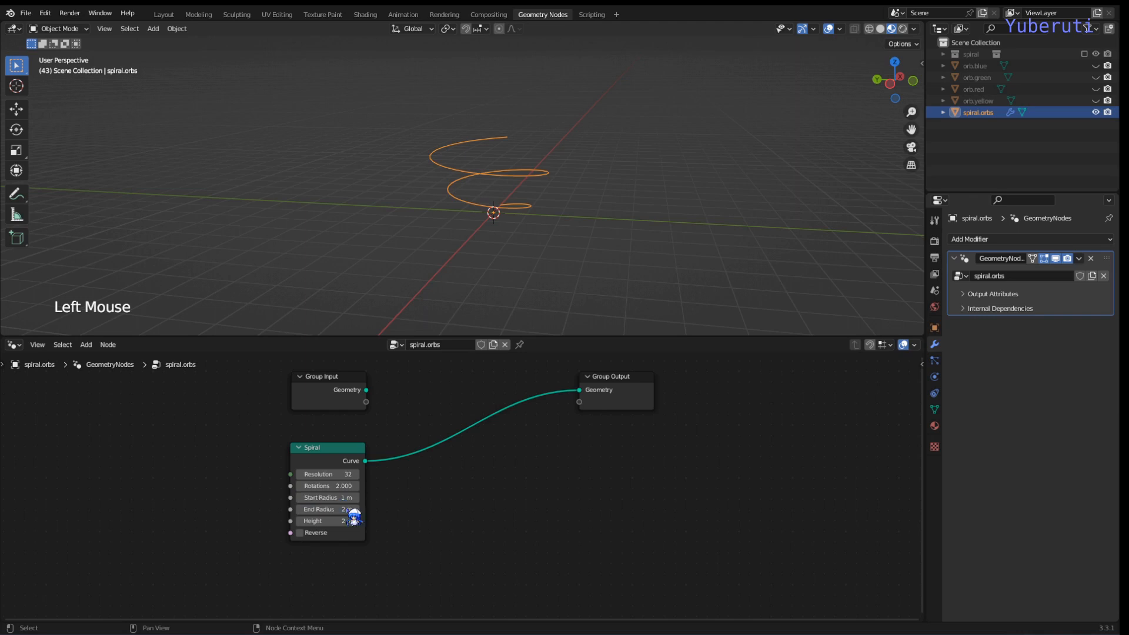
left_click_drag(347, 498, 347, 497)
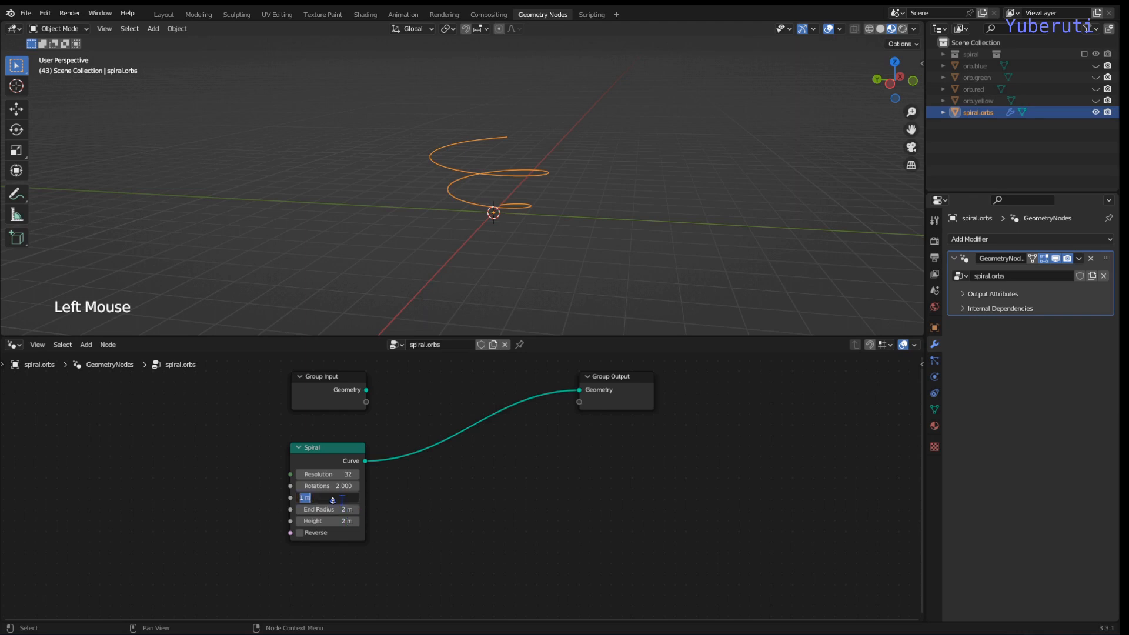
type("2")
key("Return")
middle_click_drag(511, 225, 542, 220)
middle_click_drag(494, 192, 506, 202)
scroll(474, 283, "up", 1)
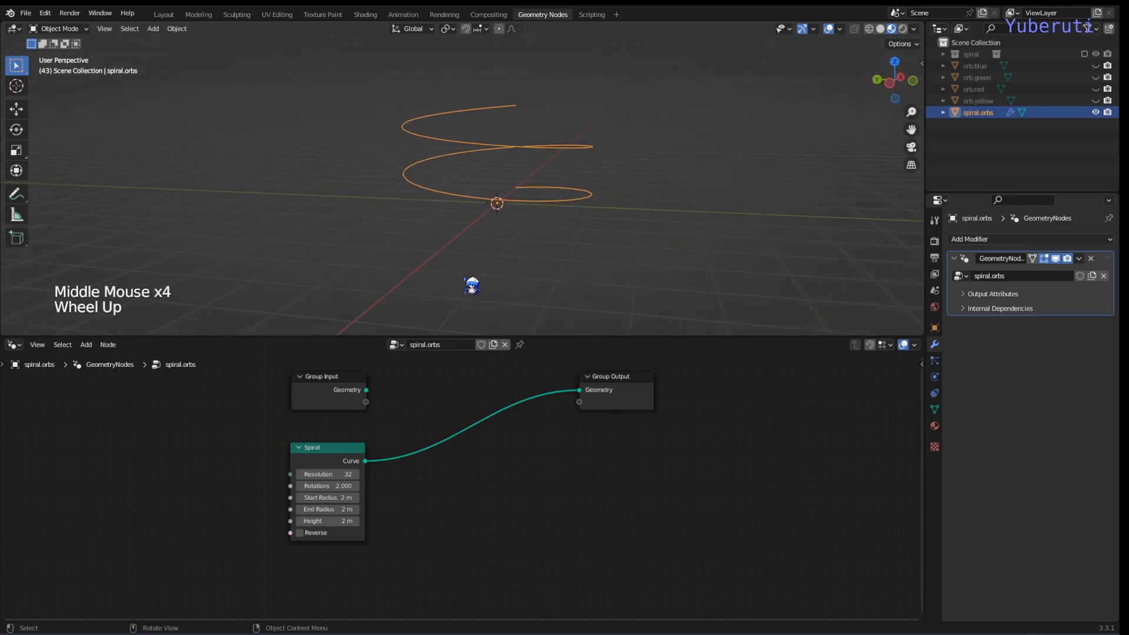
- Set both the Start Radius and End Radius of the Spiral node to 5 m
left_click_drag(338, 499, 423, 511)
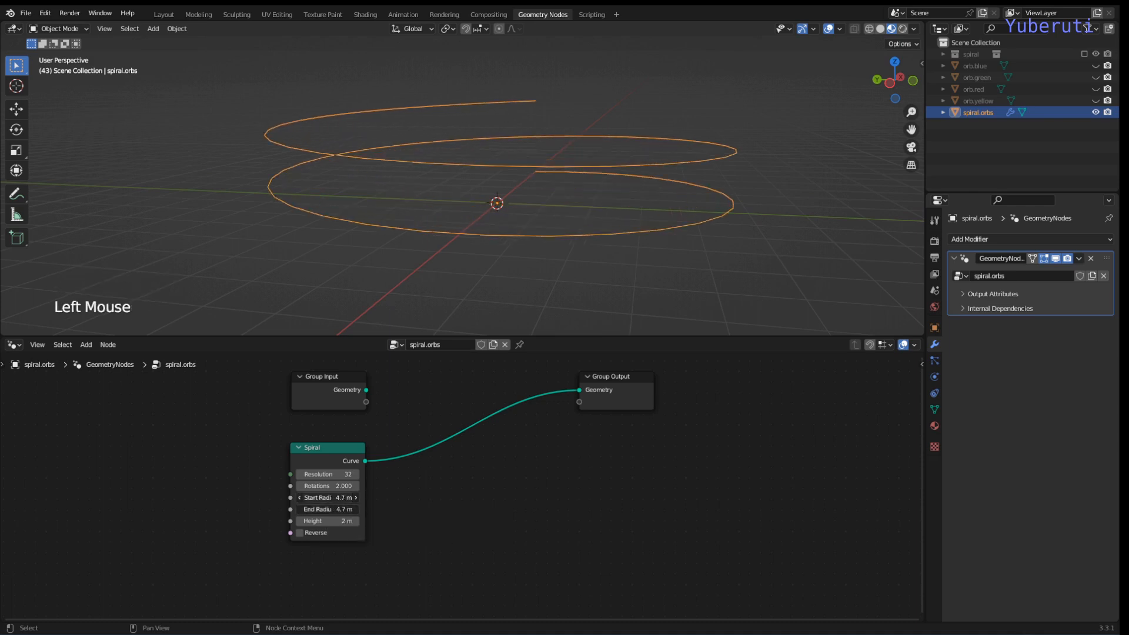
left_click_drag(337, 499, 337, 509)
type("5")
key("Return")
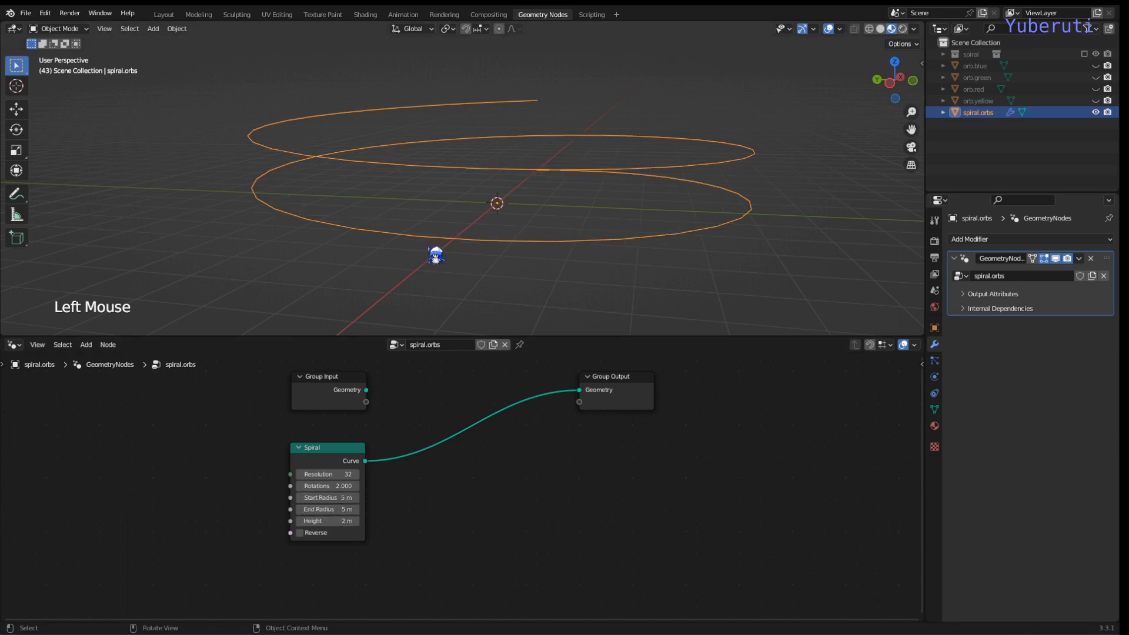
- Set the Spiral node's Height to 10 m
scroll(436, 257, "down", 3)
middle_click_drag(454, 256, 475, 264)
scroll(475, 264, "up", 2)
scroll(423, 473, "up", 2)
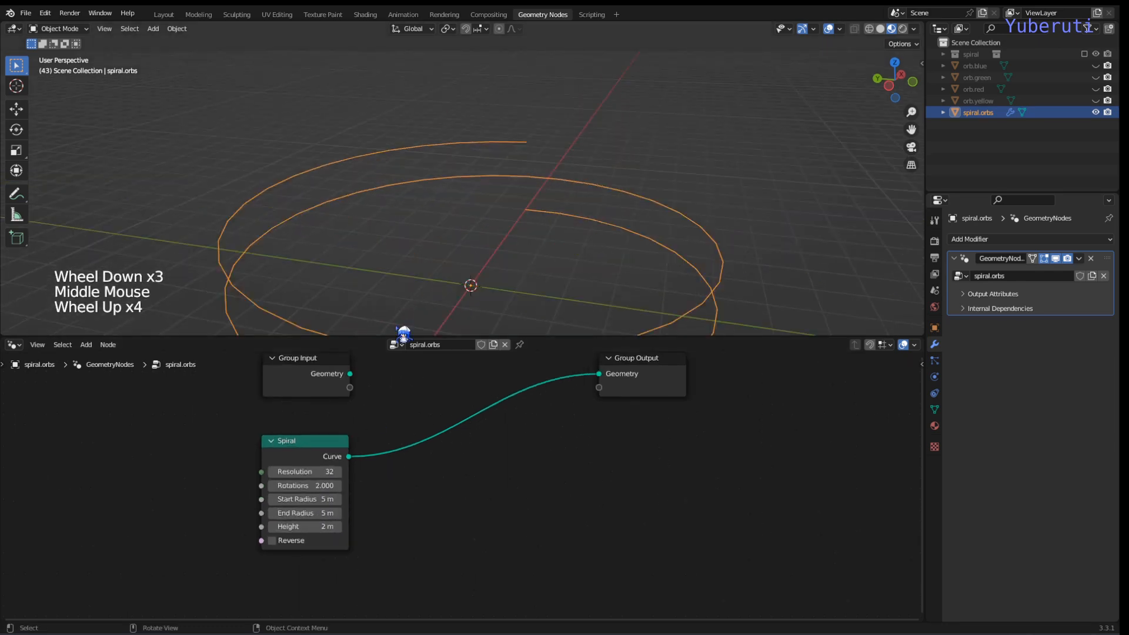
scroll(433, 285, "down", 2)
scroll(433, 286, "up", 1)
scroll(432, 288, "down", 3)
middle_click_drag(433, 293, 461, 259)
scroll(461, 259, "up", 1)
scroll(465, 485, "up", 1)
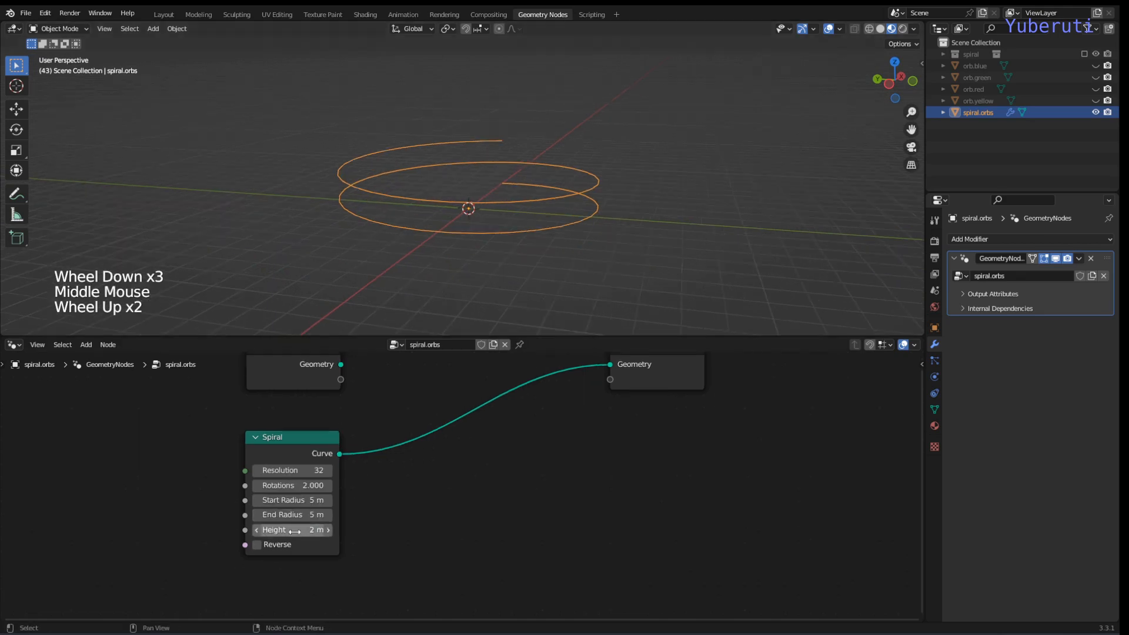
left_click_drag(297, 530, 378, 529)
left_click_drag(292, 530, 270, 530)
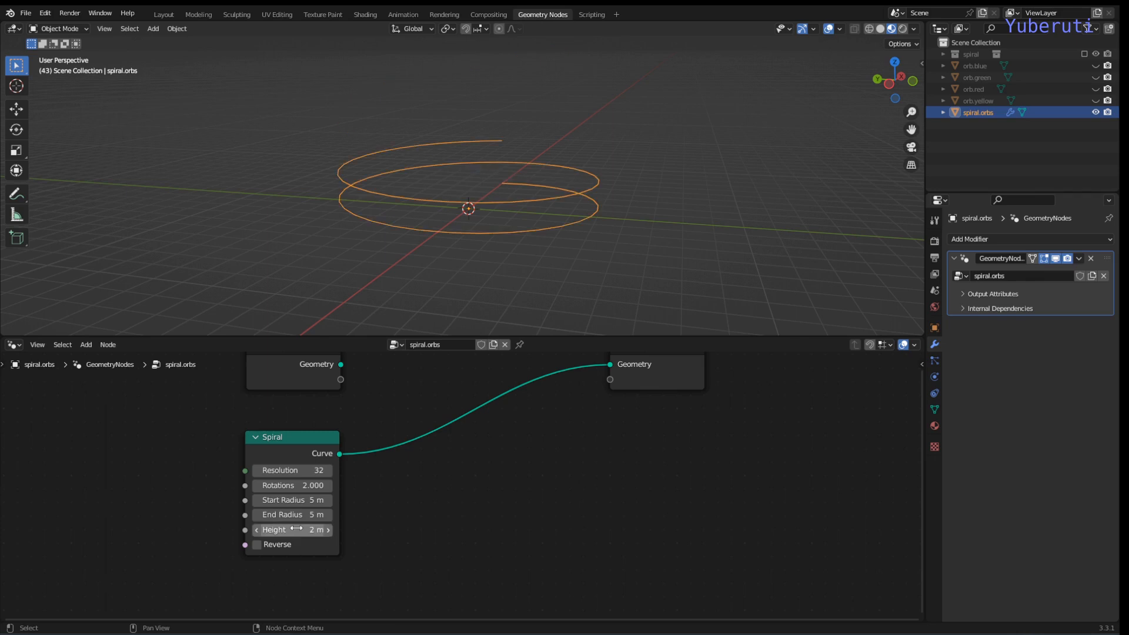
left_click(287, 527)
key("Return")
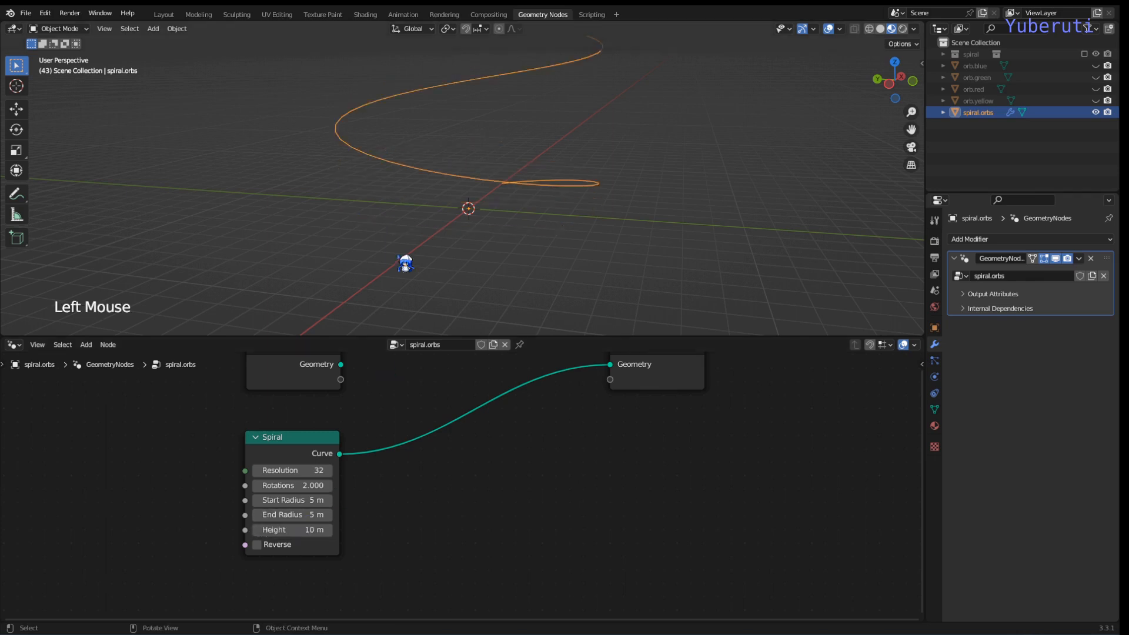
scroll(450, 225, "down", 3)
middle_click_drag(480, 201, 479, 209, "shift")
scroll(479, 209, "up", 1, "shift")
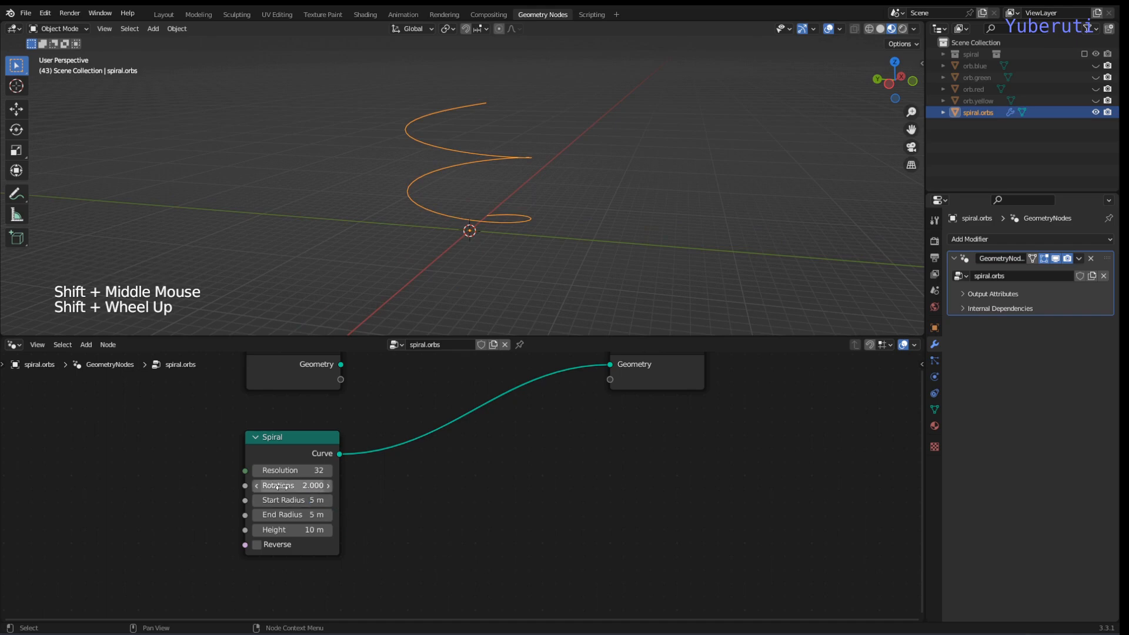
- Set the Spiral node's Rotations to 6
mouse_move(278, 486)
left_mouse_down()
mouse_move(409, 486)
mouse_move(288, 488)
left_mouse_up()
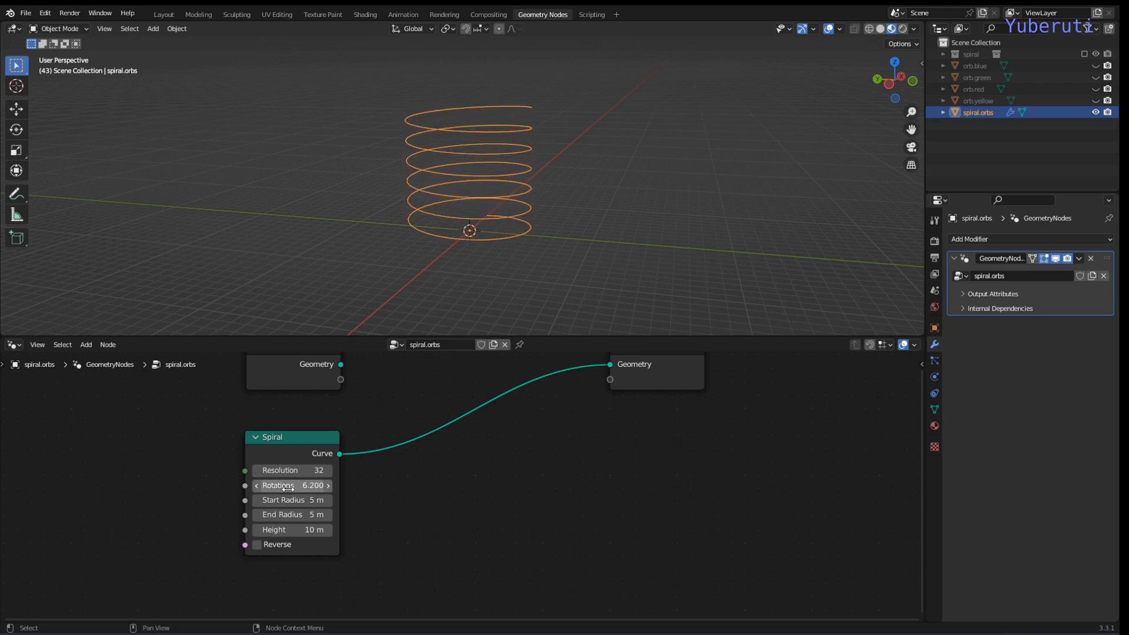
left_click(288, 488)
type("6.2")
key("Return")
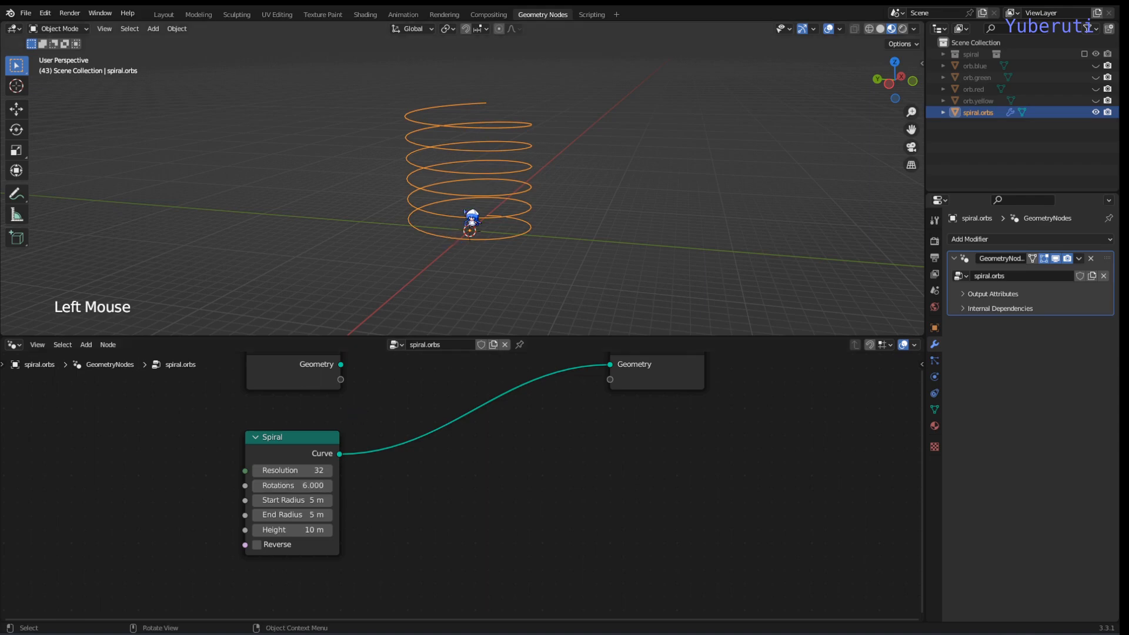
middle_click_drag(468, 222, 495, 206)
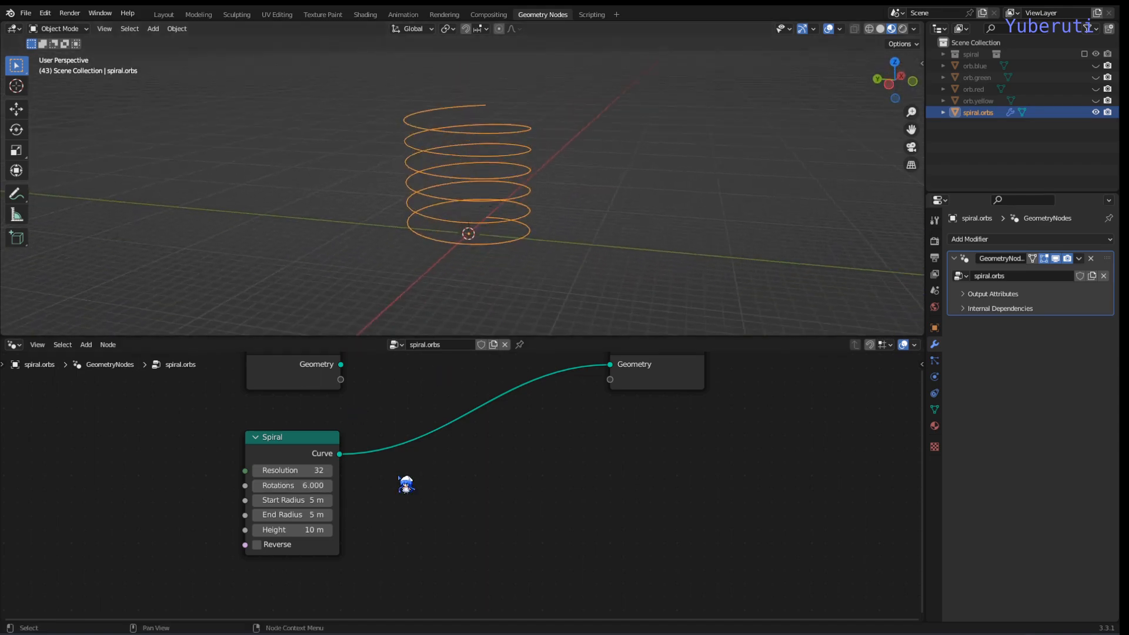
- Shift the Spiral node slightly lower and add an Object Info node beside it
left_click(424, 477)
scroll(414, 472, "down", 3)
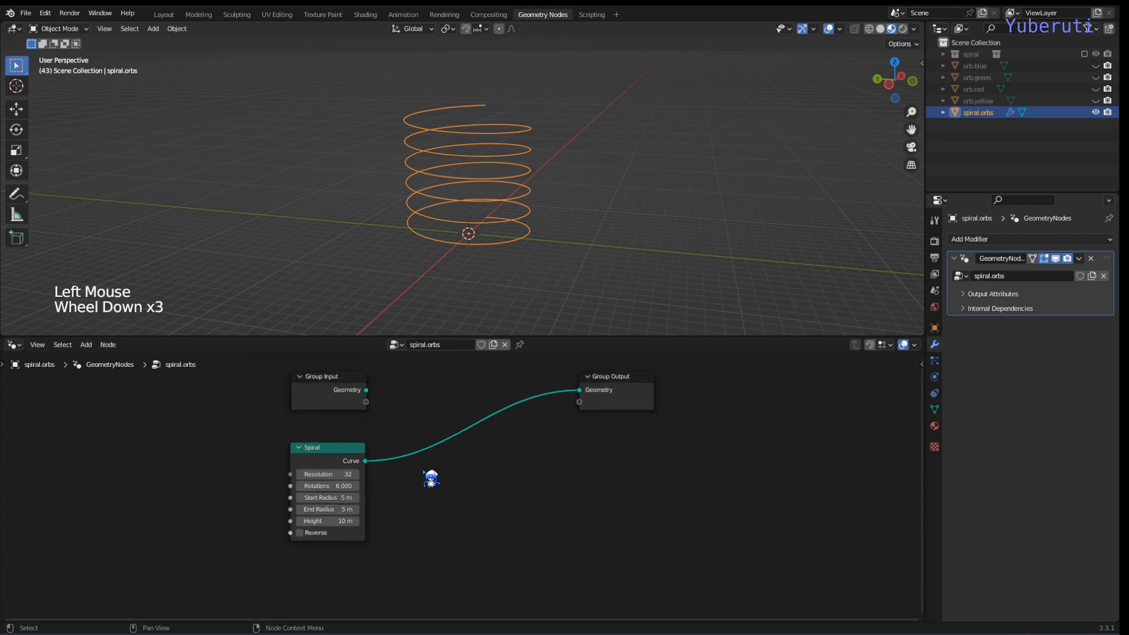
middle_click_drag(433, 474, 379, 469)
scroll(379, 468, "up", 1)
mouse_move(329, 470)
left_mouse_down()
mouse_move(298, 474)
mouse_move(334, 486)
left_mouse_up()
left_click(473, 504)
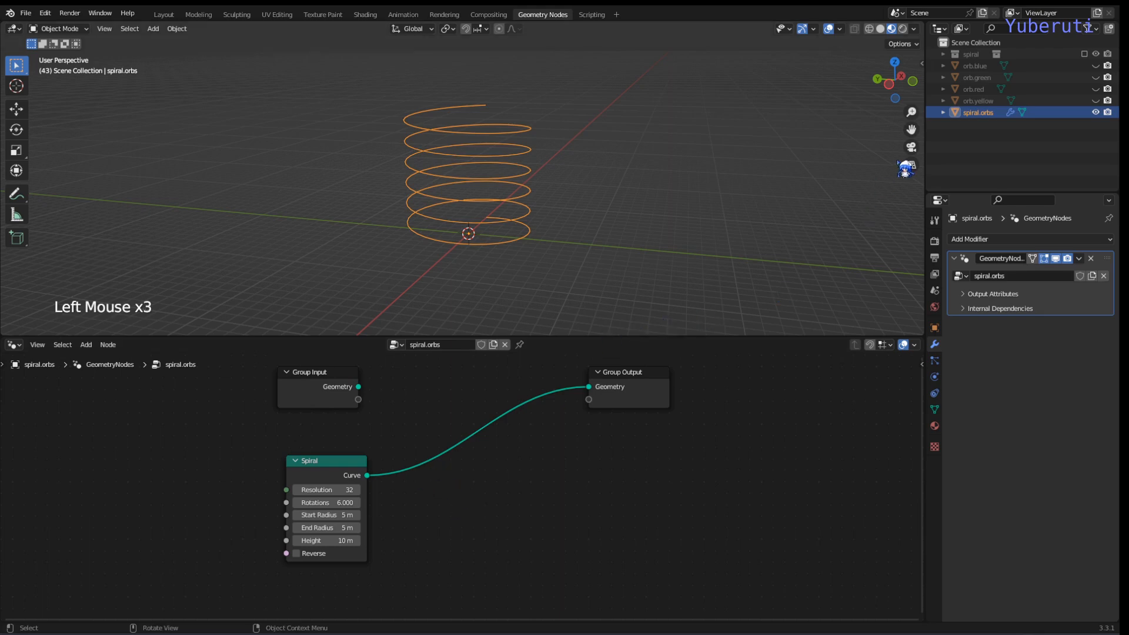
key("shift+a")
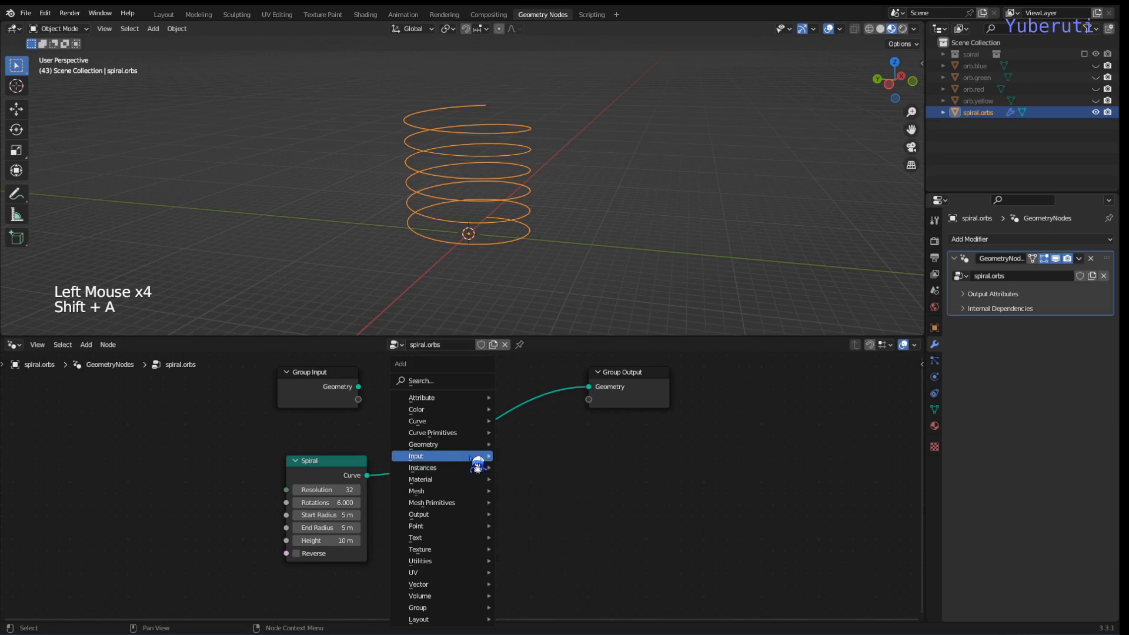
mouse_move(478, 457)
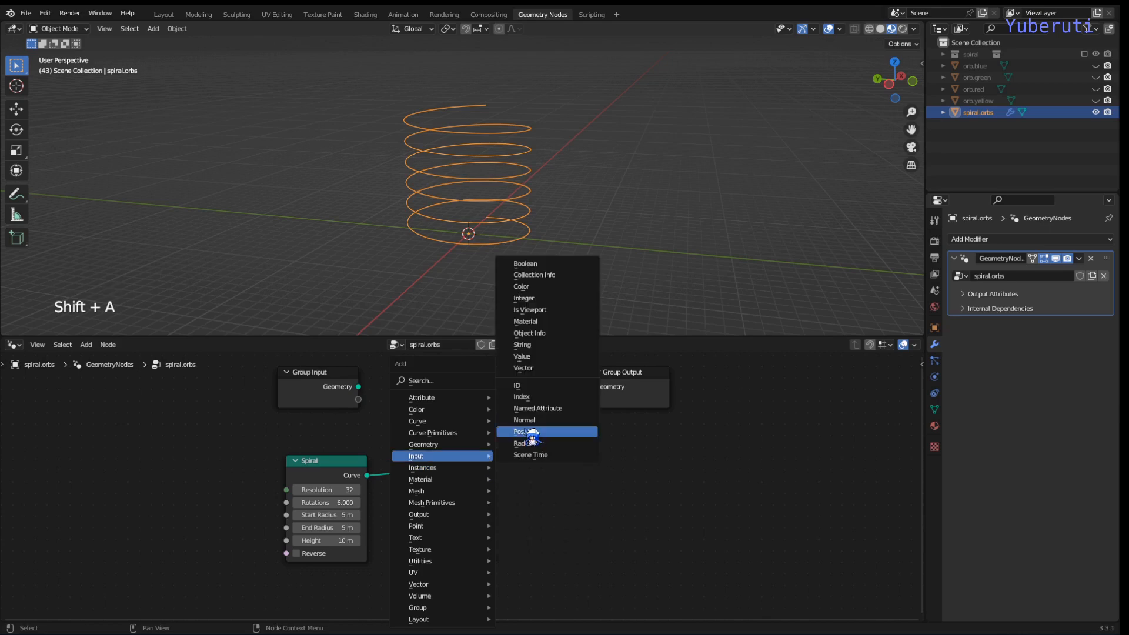
left_click(547, 334)
left_click(379, 513)
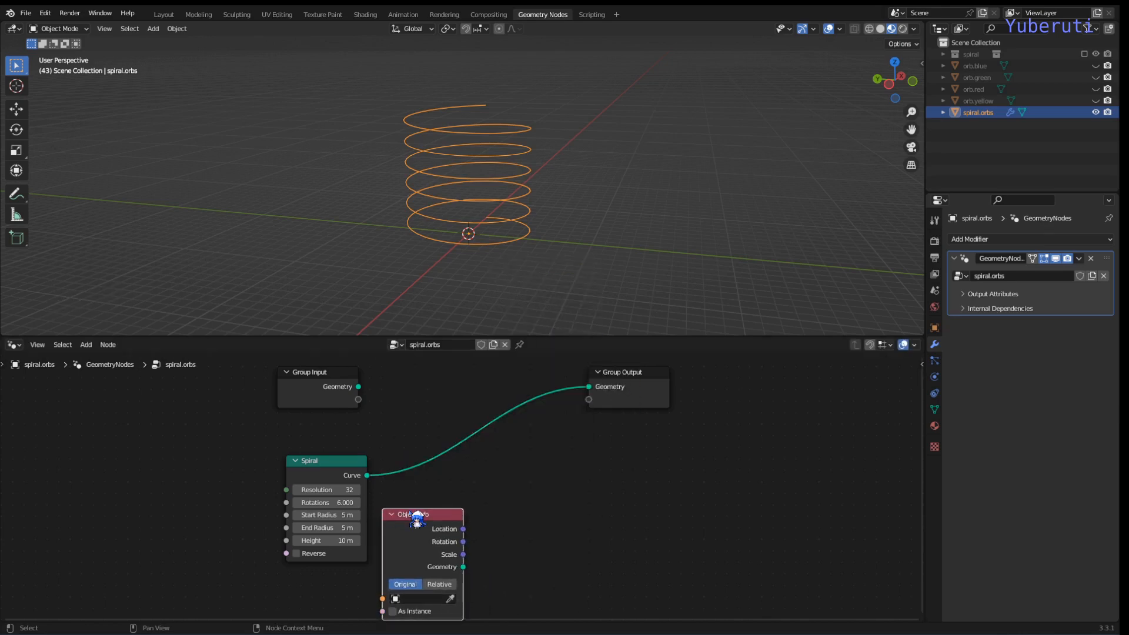
- Assign orb.blue as the object of the Object Info node
middle_click_drag(404, 512, 411, 492)
scroll(421, 493, "up", 1)
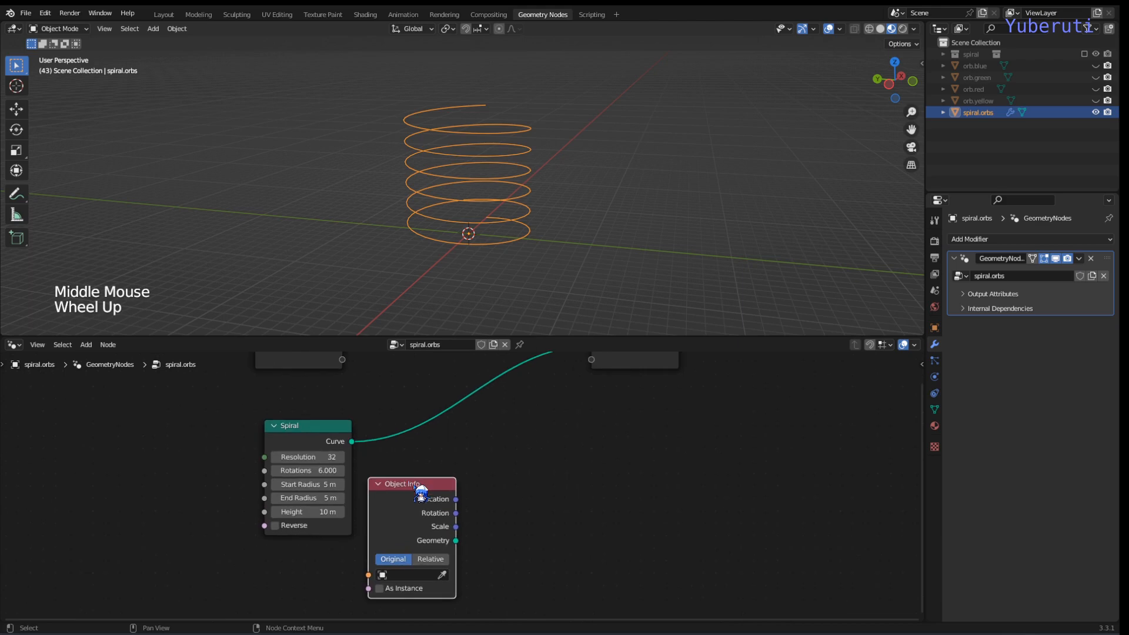
left_click(442, 575)
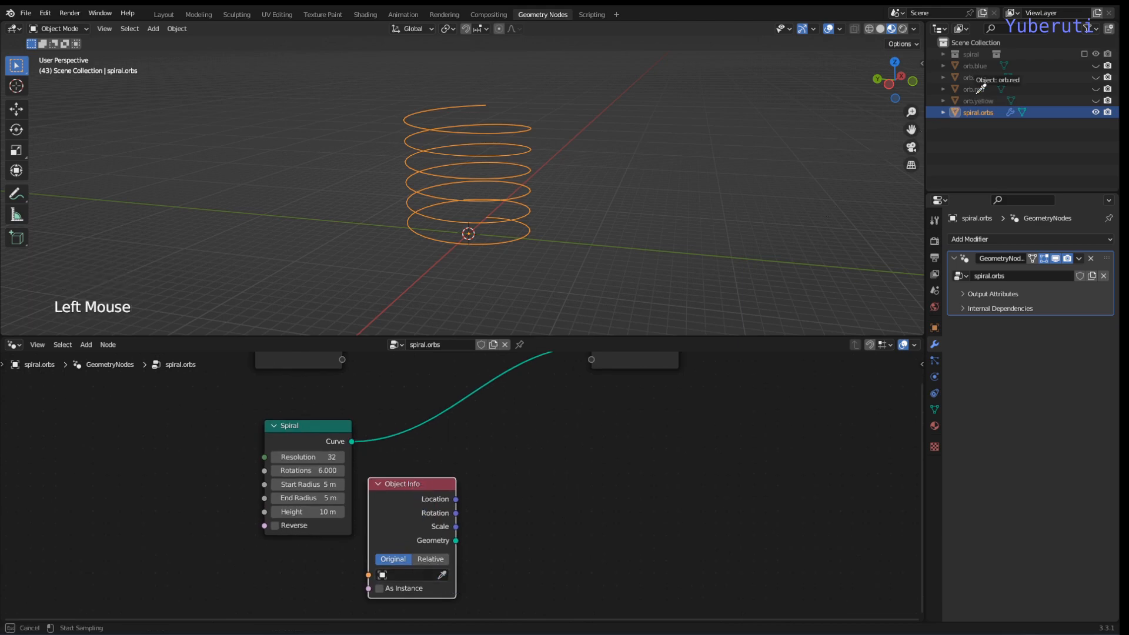
left_click(977, 64)
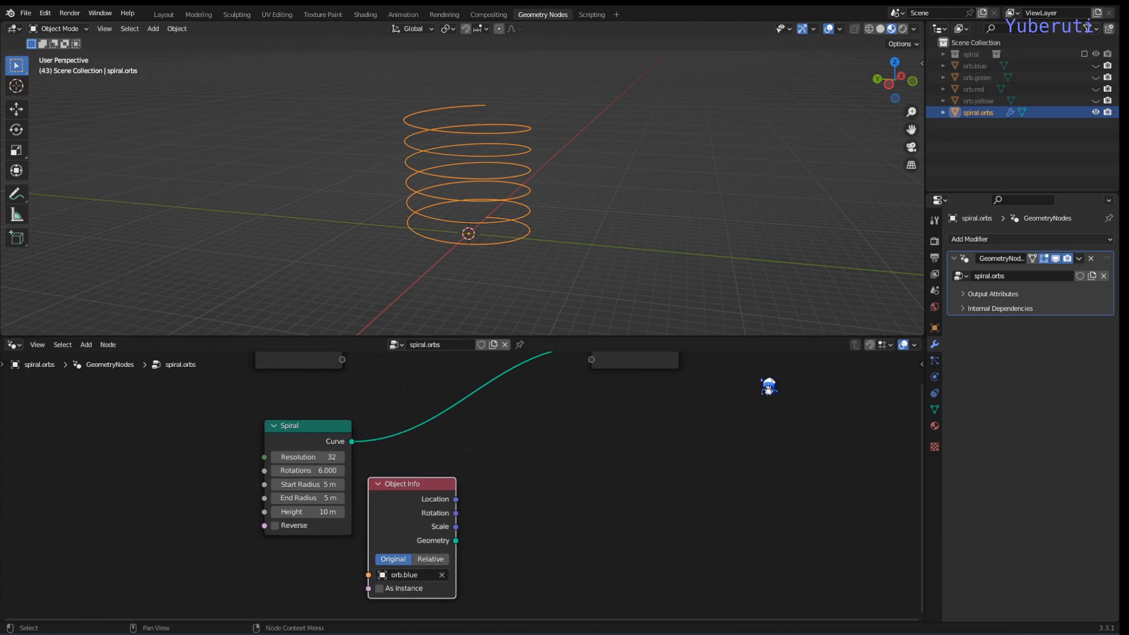
- Preview the blue orb by linking Object Info's Geometry to Group Output, and reconnect the Spiral's Curve output there
left_click_drag(404, 504, 416, 482)
scroll(498, 458, "down", 2)
middle_click_drag(497, 458, 481, 496)
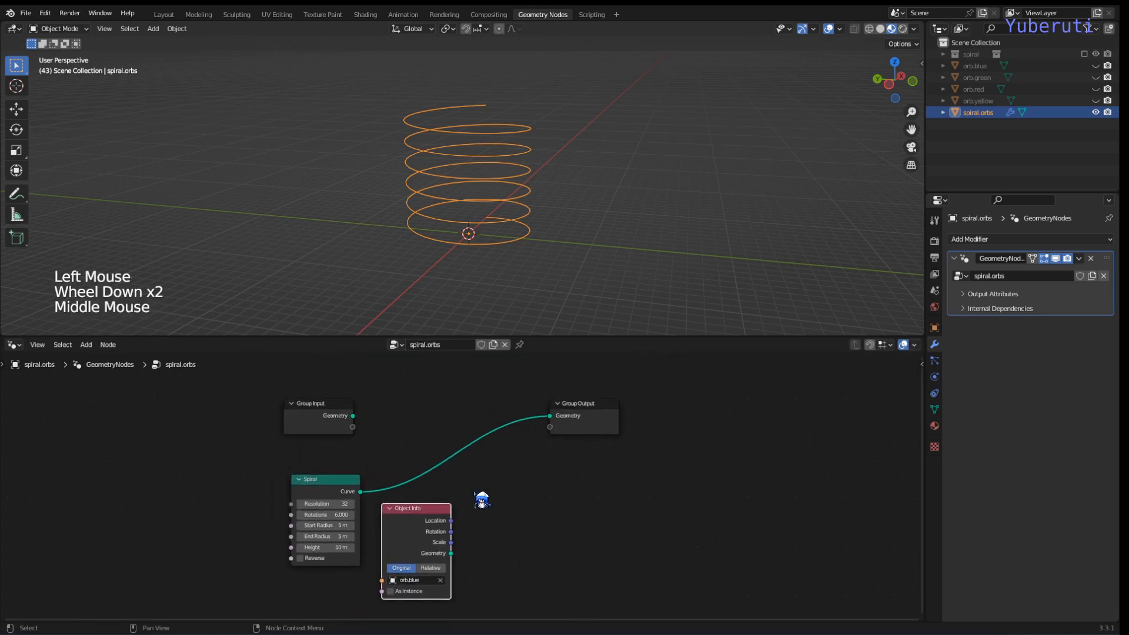
scroll(448, 567, "up", 1)
left_click_drag(450, 559, 558, 411)
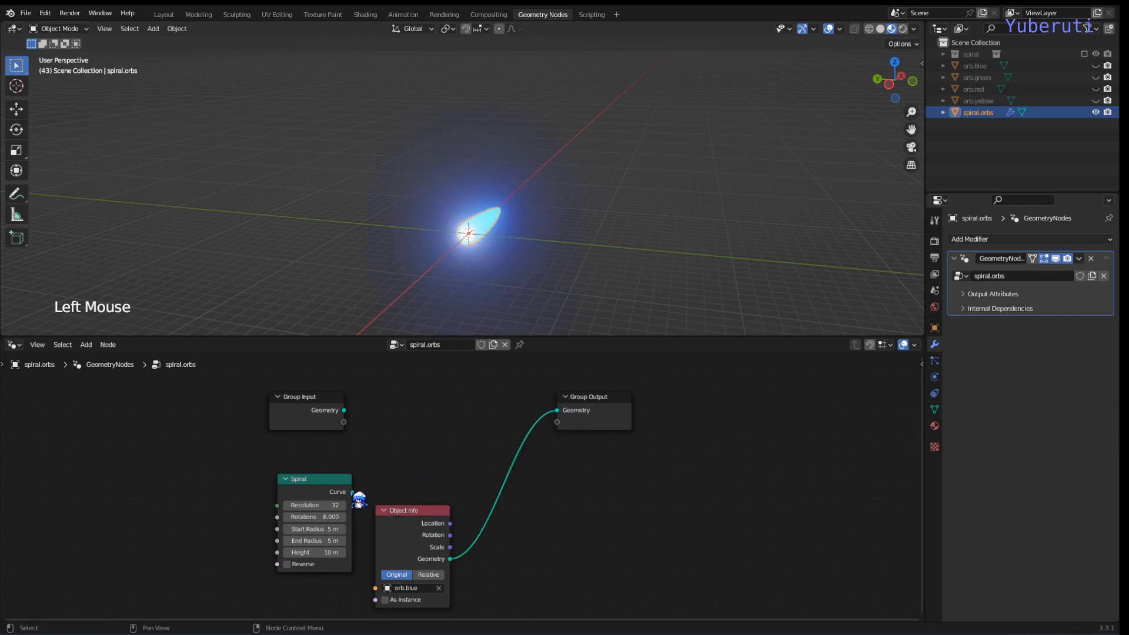
left_click_drag(352, 491, 557, 411)
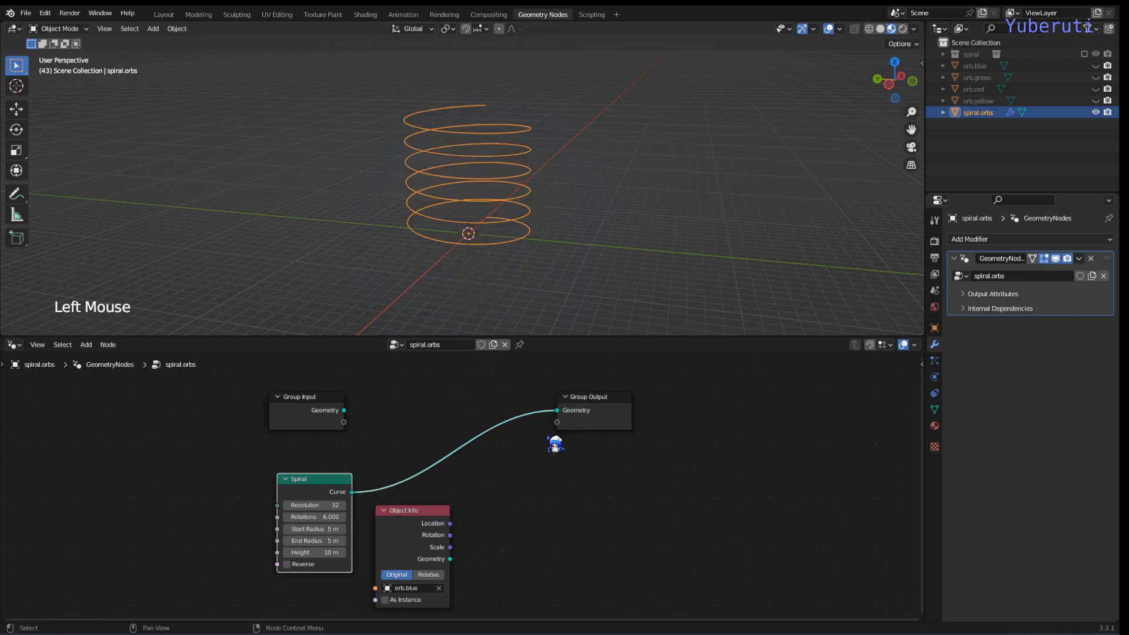
- Reposition the Object Info node directly below the Spiral node
middle_click_drag(438, 481, 518, 408)
left_click_drag(487, 482, 388, 564)
left_click(523, 466)
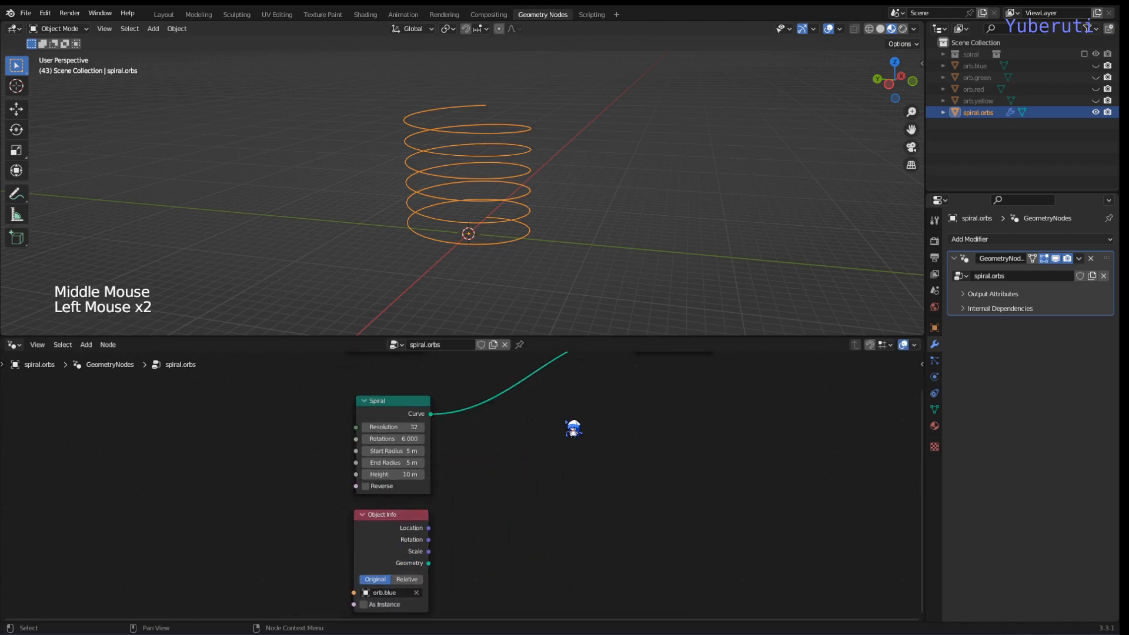
- Add a Sample Curve node beside the Spiral node
middle_click_drag(573, 428, 506, 442)
scroll(506, 442, "up", 1)
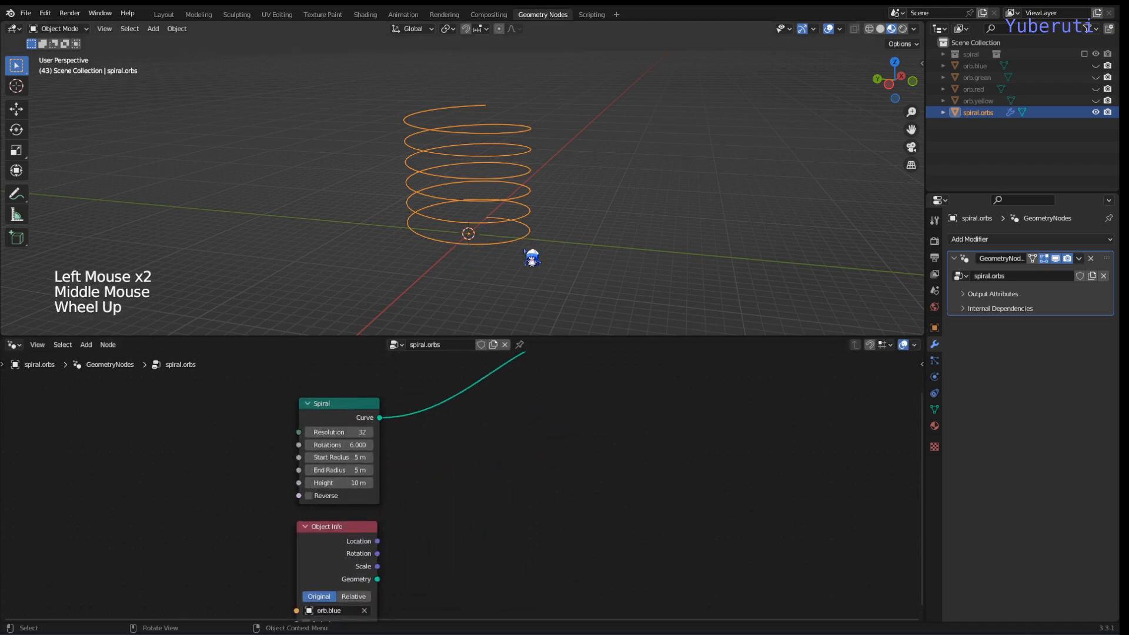
left_click(493, 433)
key("shift+a")
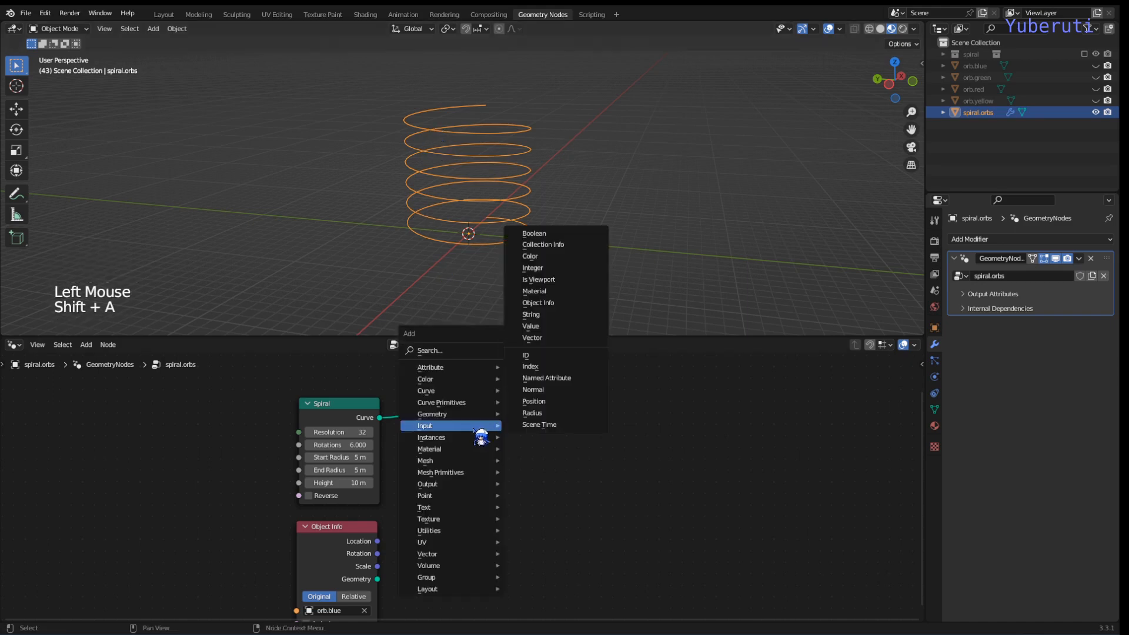
mouse_move(480, 392)
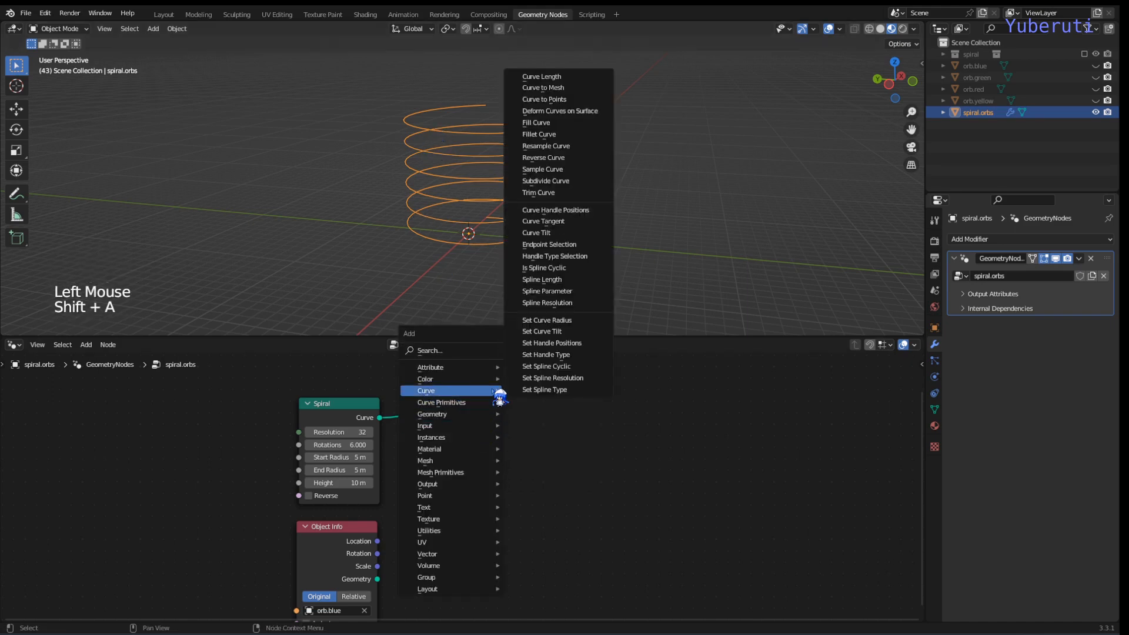
left_click(567, 172)
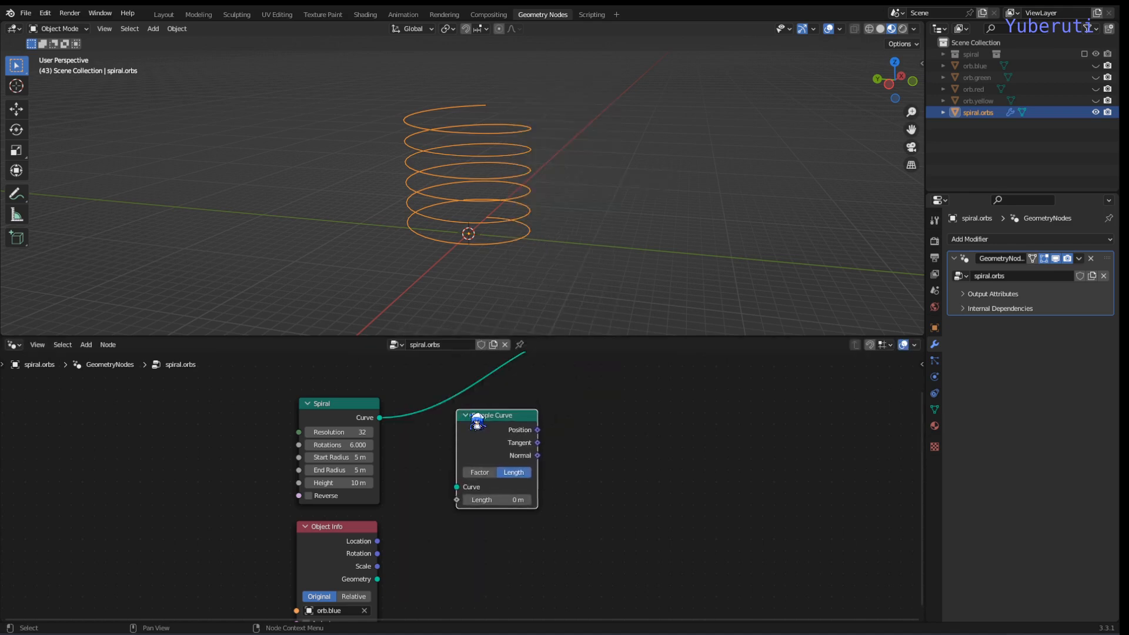
- Add a Set Position node on the far side of the Sample Curve node
key("shift+a")
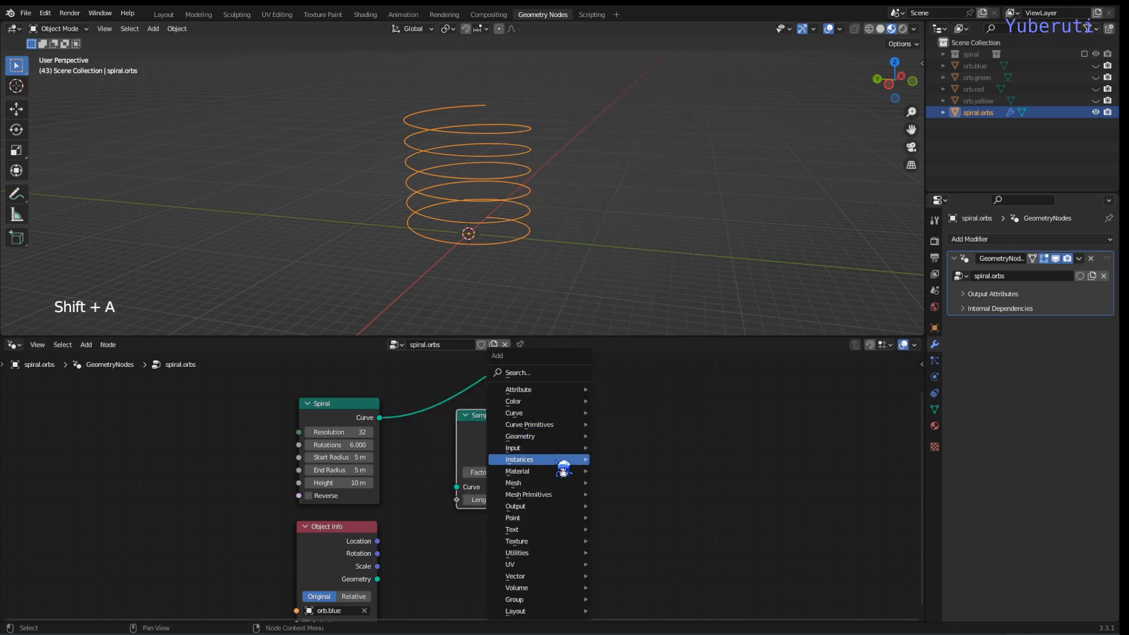
mouse_move(559, 436)
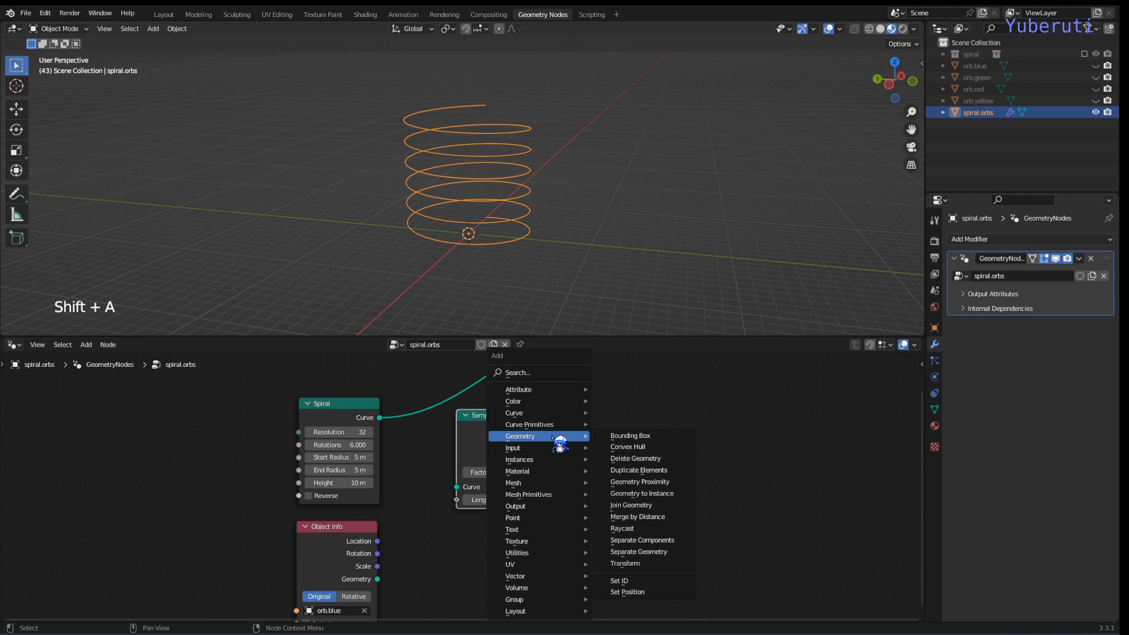
left_click(630, 592)
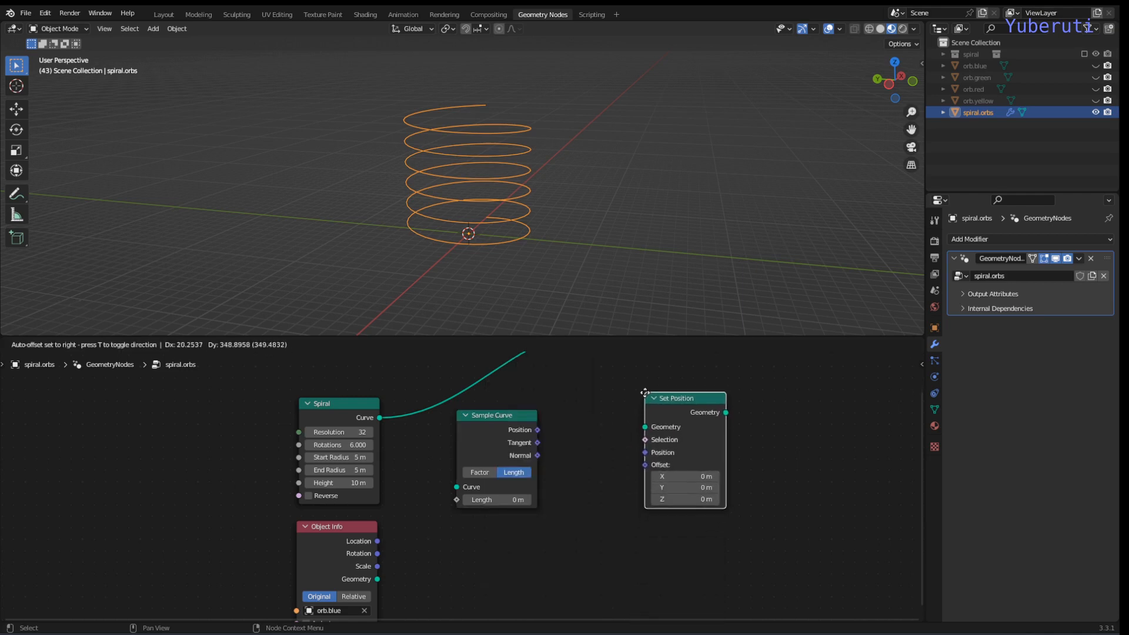
left_click(665, 401)
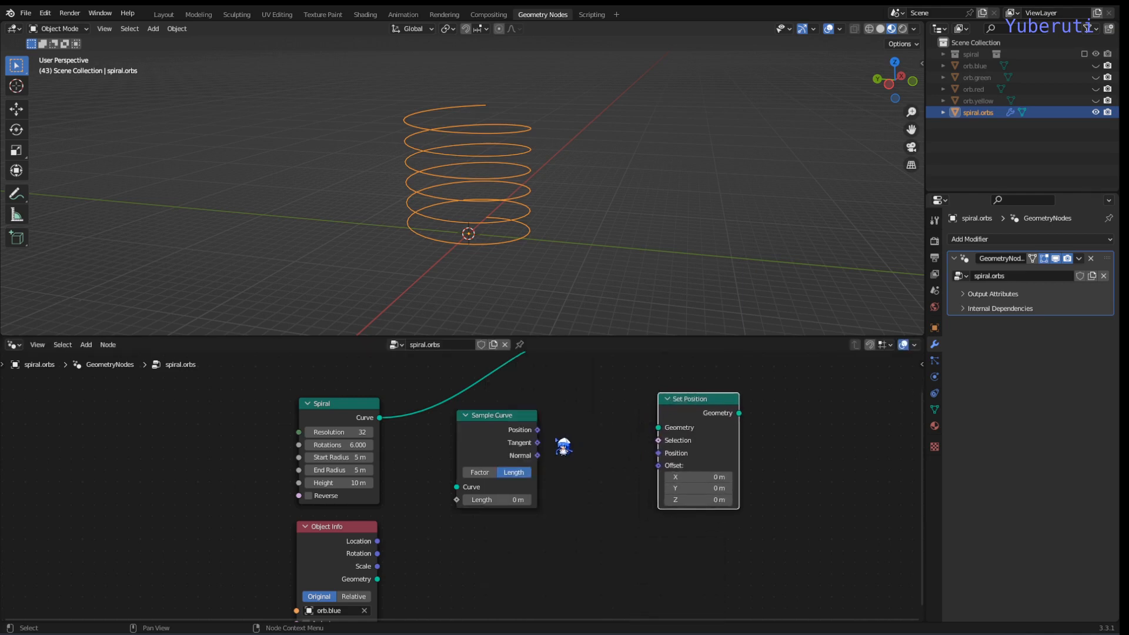
- Connect the Spiral's Curve output to Sample Curve, and Sample Curve's Position output to Set Position's Position input
middle_click_drag(563, 447, 487, 467)
scroll(486, 470, "up", 1)
scroll(462, 505, "down", 2)
mouse_move(462, 505)
middle_mouse_down()
mouse_move(479, 475)
mouse_move(469, 519)
middle_mouse_up()
scroll(502, 459, "up", 1)
scroll(469, 519, "up", 1)
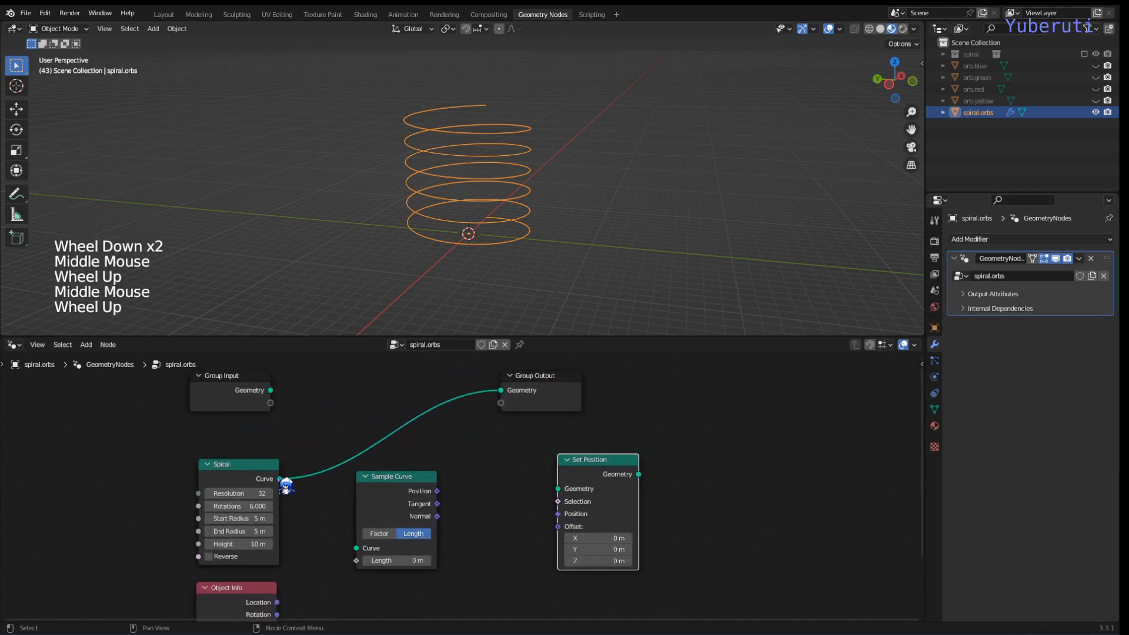
left_click_drag(281, 480, 371, 557)
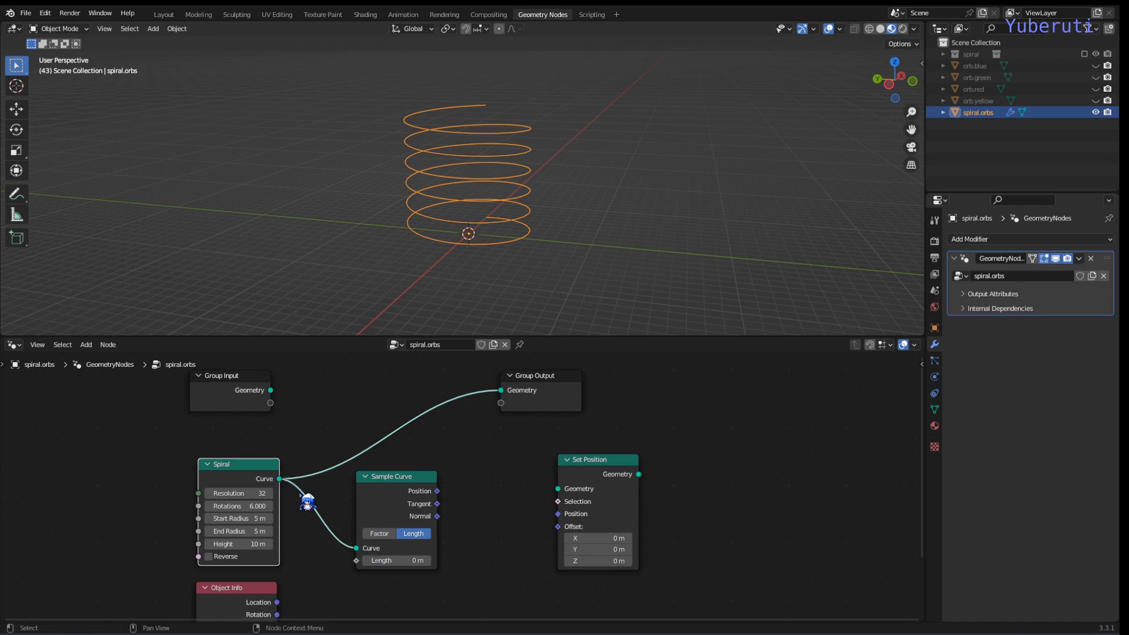
left_click_drag(419, 488, 562, 519)
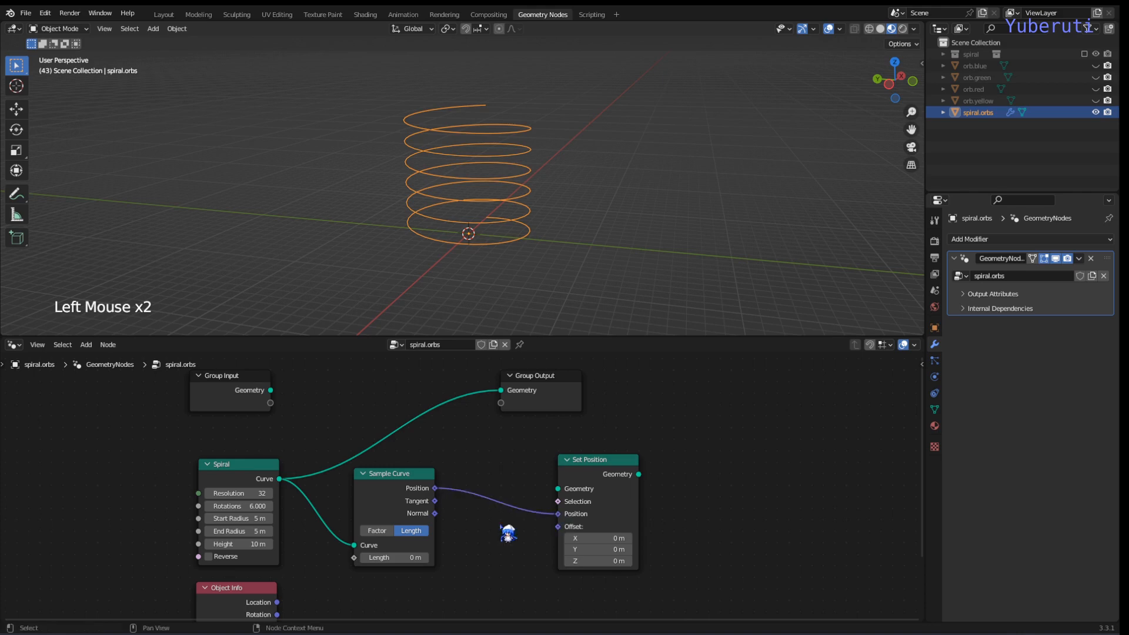
- Connect Object Info's Geometry output to Set Position's Geometry input, and Set Position's Geometry output to Group Output
middle_click_drag(446, 512, 433, 476)
left_click_drag(579, 444, 556, 442)
left_click_drag(273, 604, 537, 456)
left_click_drag(601, 437, 496, 450)
middle_click_drag(453, 488, 511, 425)
scroll(510, 426, "up", 1)
scroll(488, 511, "down", 4)
middle_click_drag(465, 541, 478, 491)
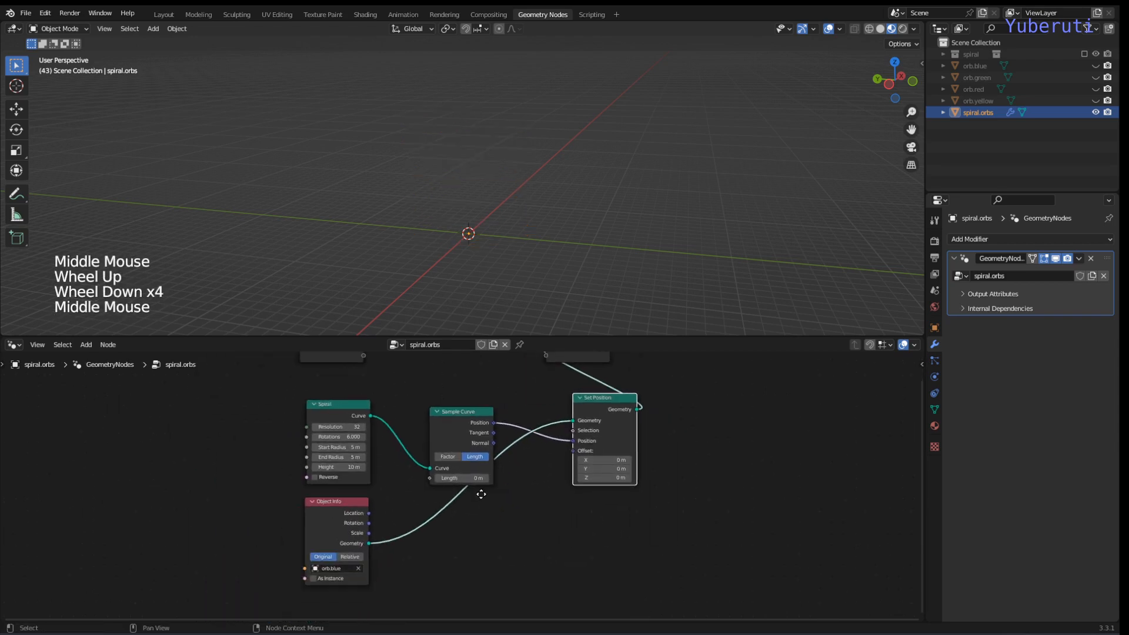
- Spread out the Spiral, Object Info and Sample Curve nodes to leave more room before Set Position
scroll(358, 487, "up", 1)
left_click_drag(238, 416, 474, 558)
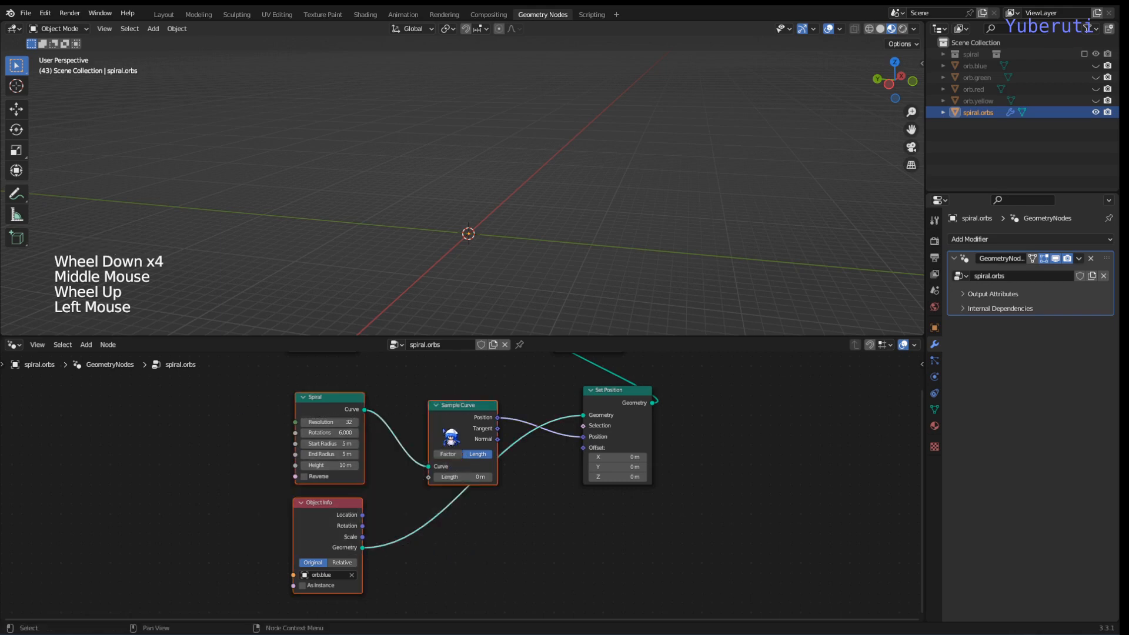
left_click_drag(454, 429, 344, 423)
middle_click_drag(464, 497, 606, 532)
left_click(480, 464)
left_click_drag(480, 464, 531, 456)
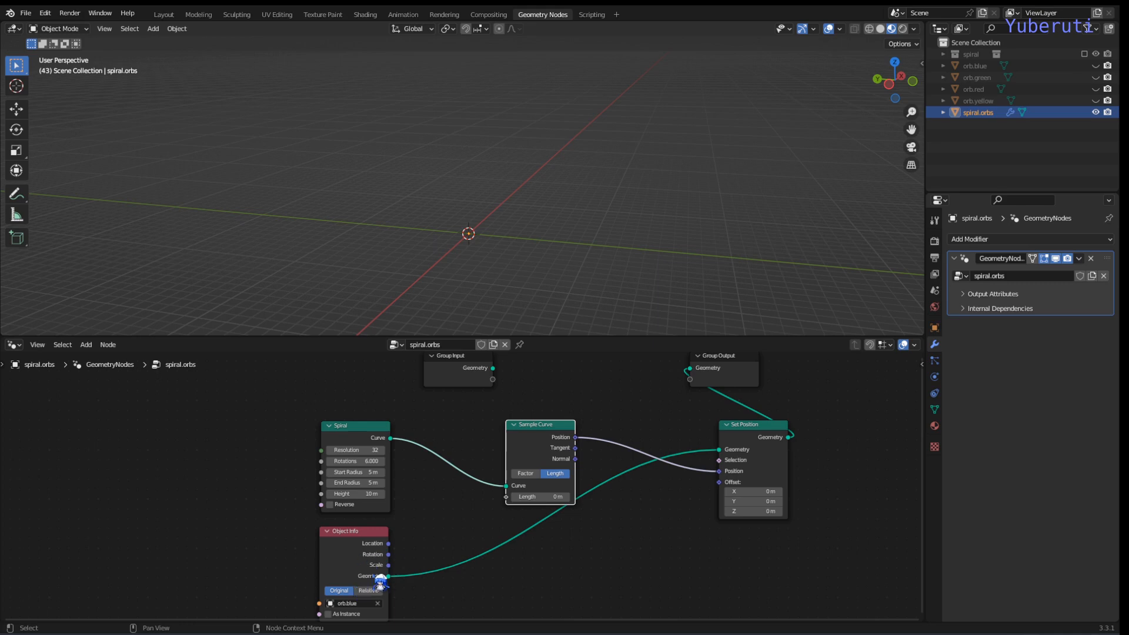
- Try a Length of about 14.4 m on the Sample Curve node
left_click_drag(538, 497, 544, 497)
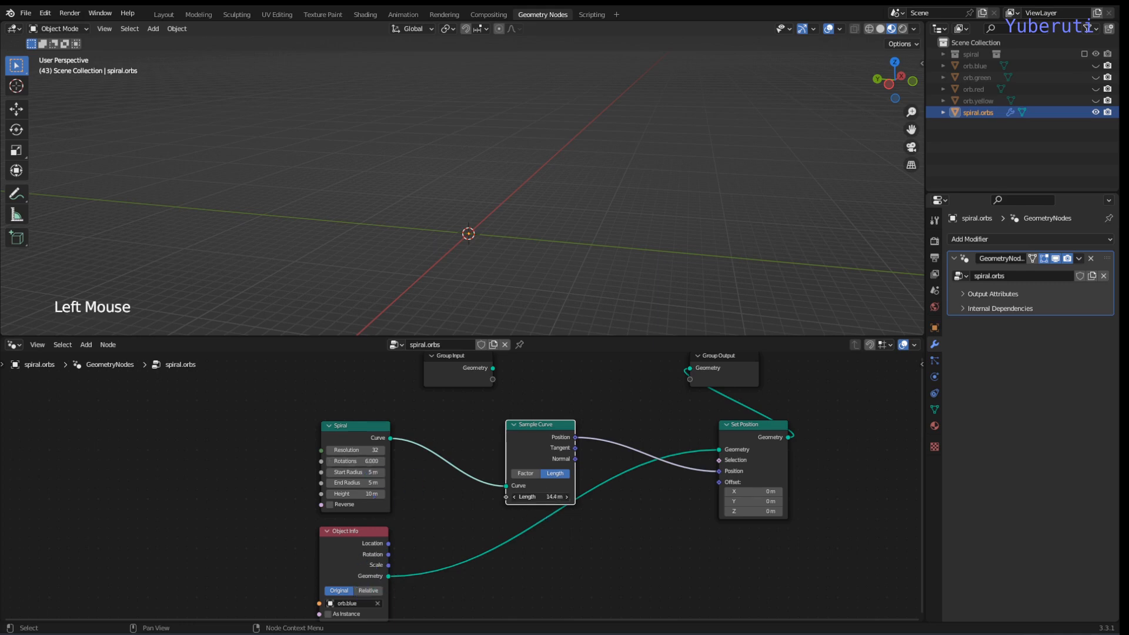
right_click(532, 499)
- Insert a Capture Attribute node on the geometry link between Object Info and Set Position
scroll(585, 547, "down", 4)
middle_click_drag(571, 540, 577, 523)
scroll(578, 523, "up", 1)
left_click(481, 535)
key("shift+a")
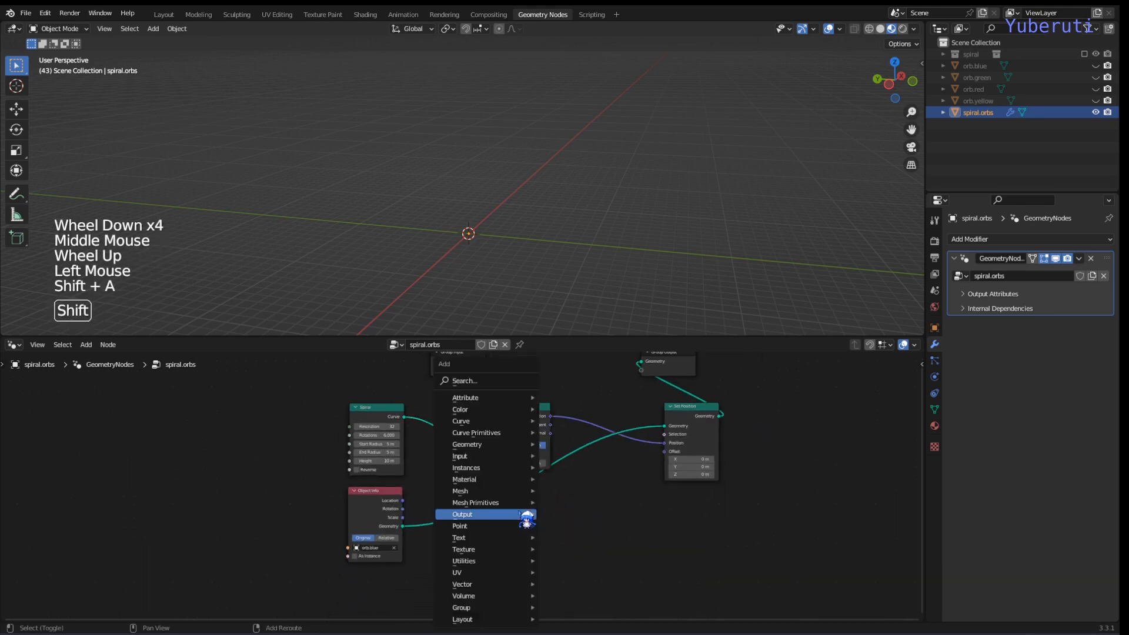
mouse_move(500, 398)
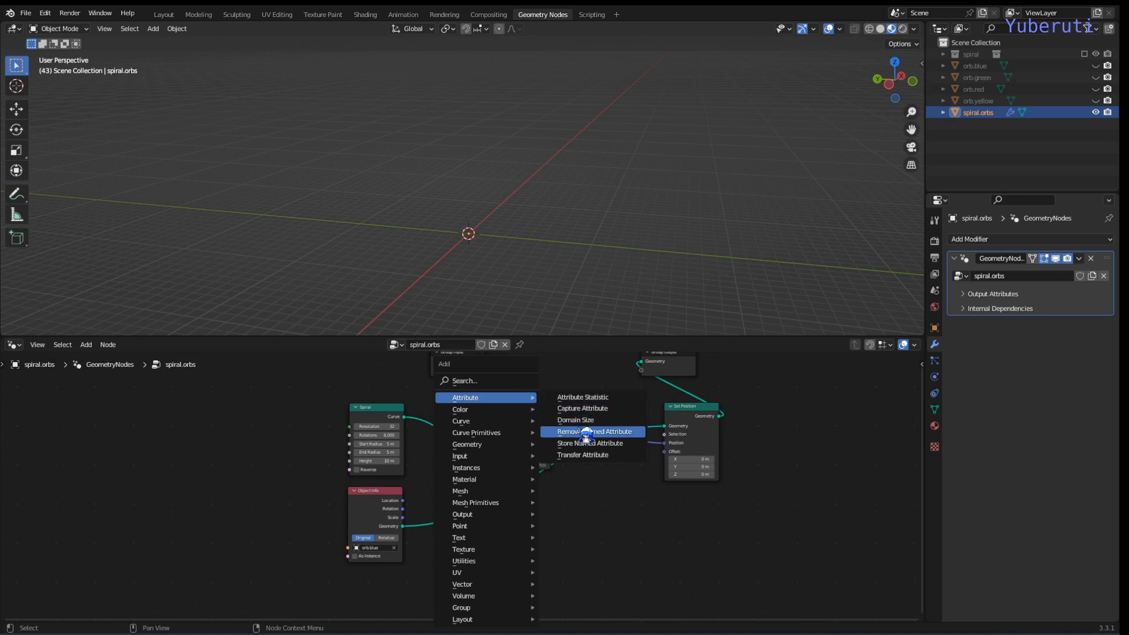
left_click(582, 408)
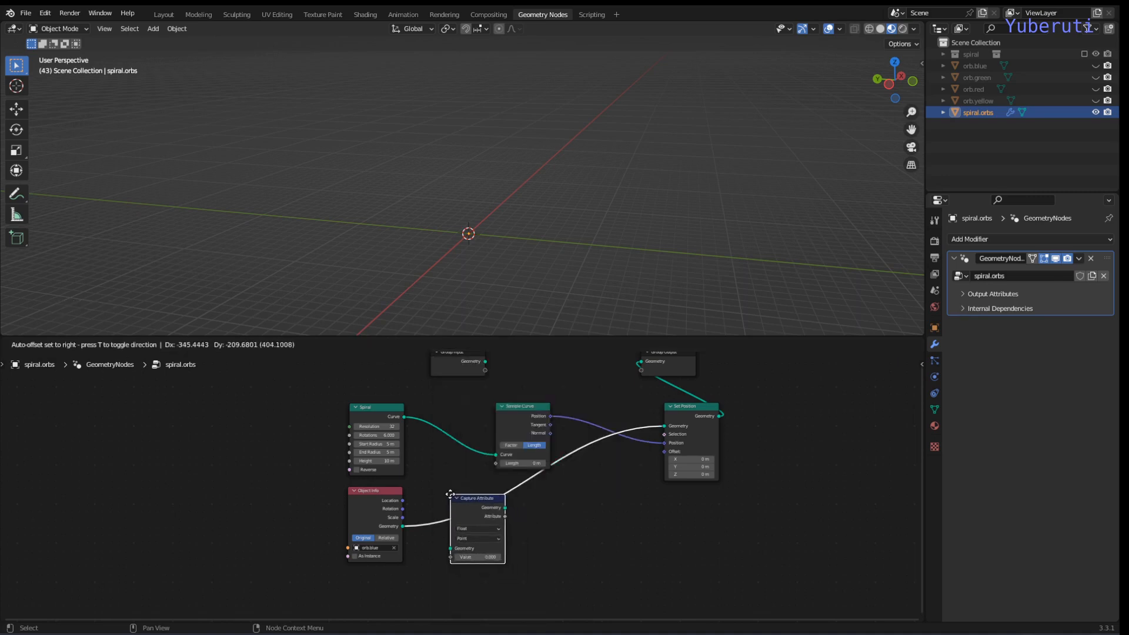
left_click(485, 498)
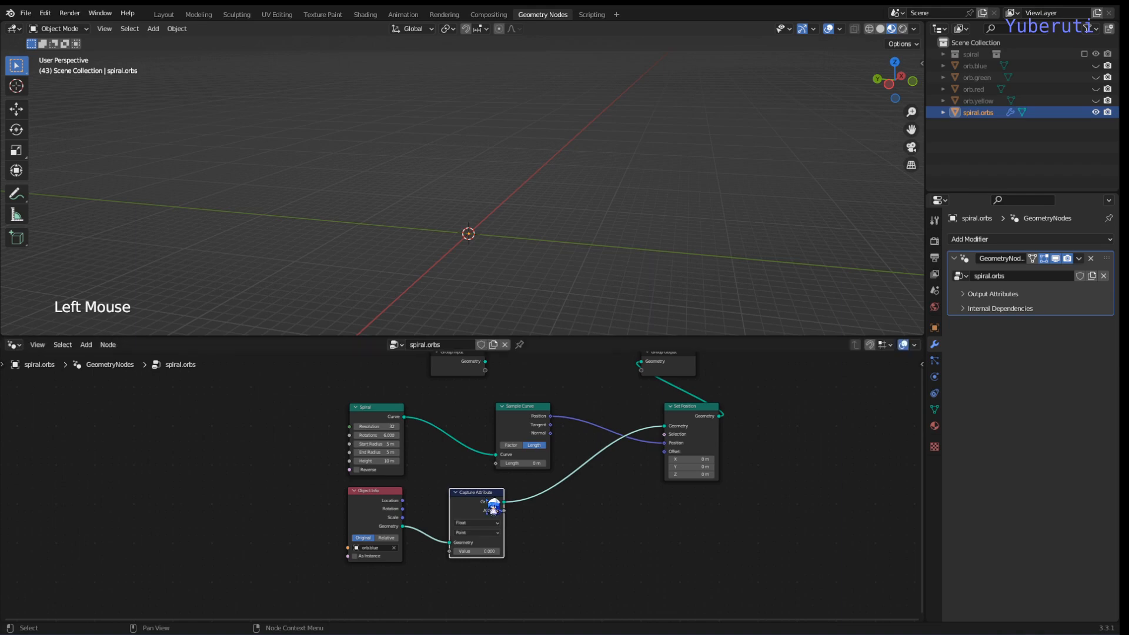
- Set the Capture Attribute node's data type to Vector
middle_click_drag(494, 506, 466, 524)
scroll(478, 529, "up", 1)
left_click(487, 525)
left_click(483, 512)
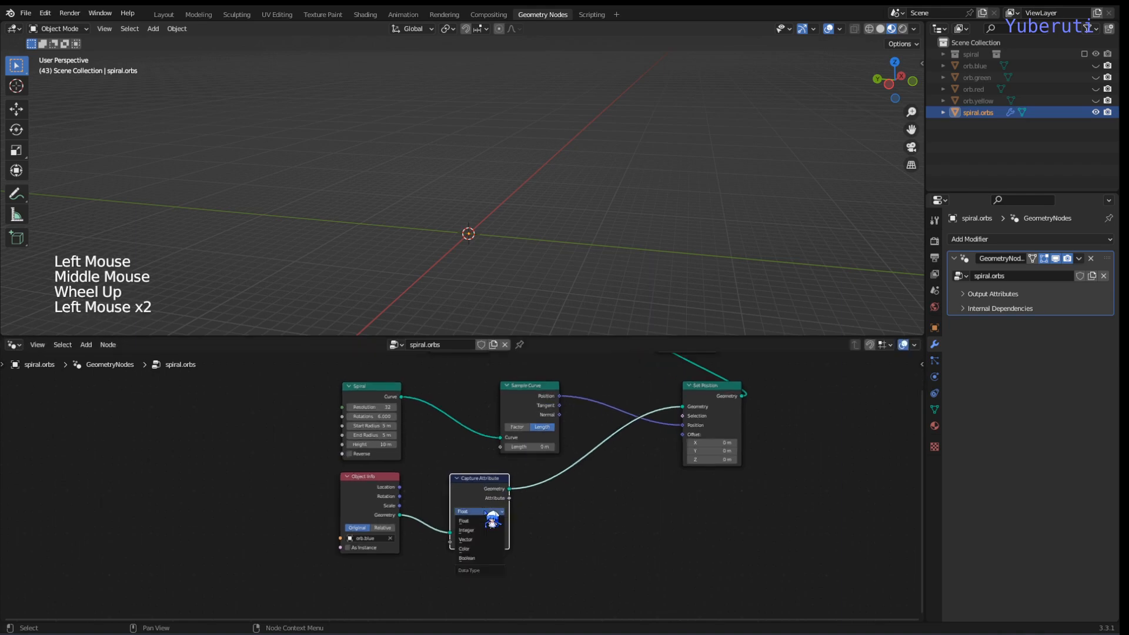
left_click(495, 544)
left_click(523, 541)
scroll(536, 535, "up", 1)
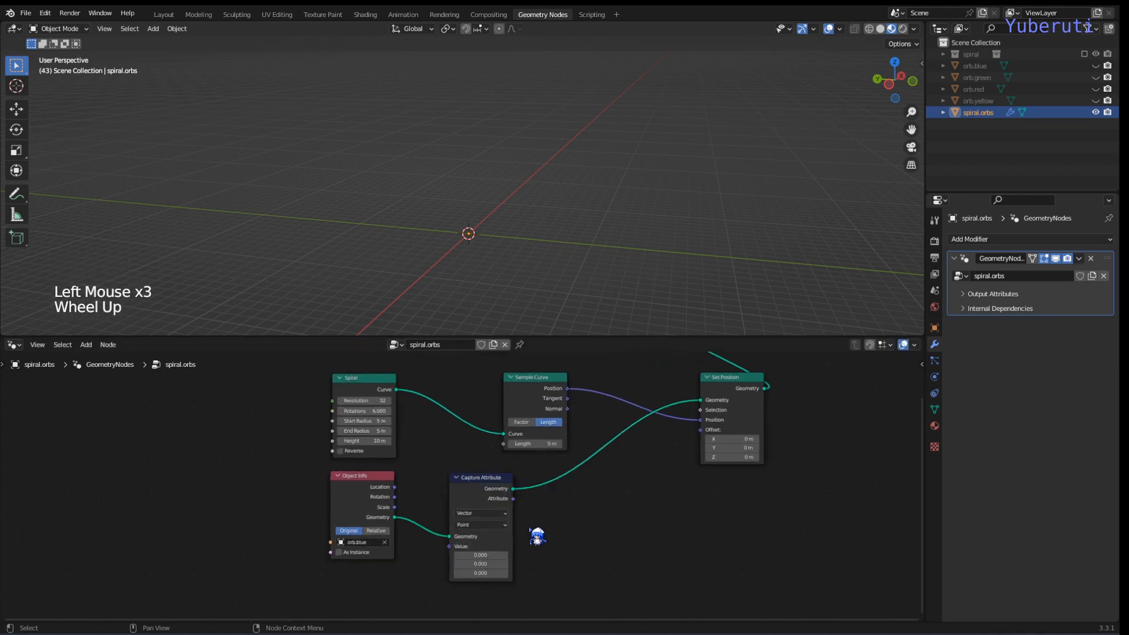
- Add a Position node below Capture Attribute and connect its Position output to Capture Attribute's Value input
key("shift+a")
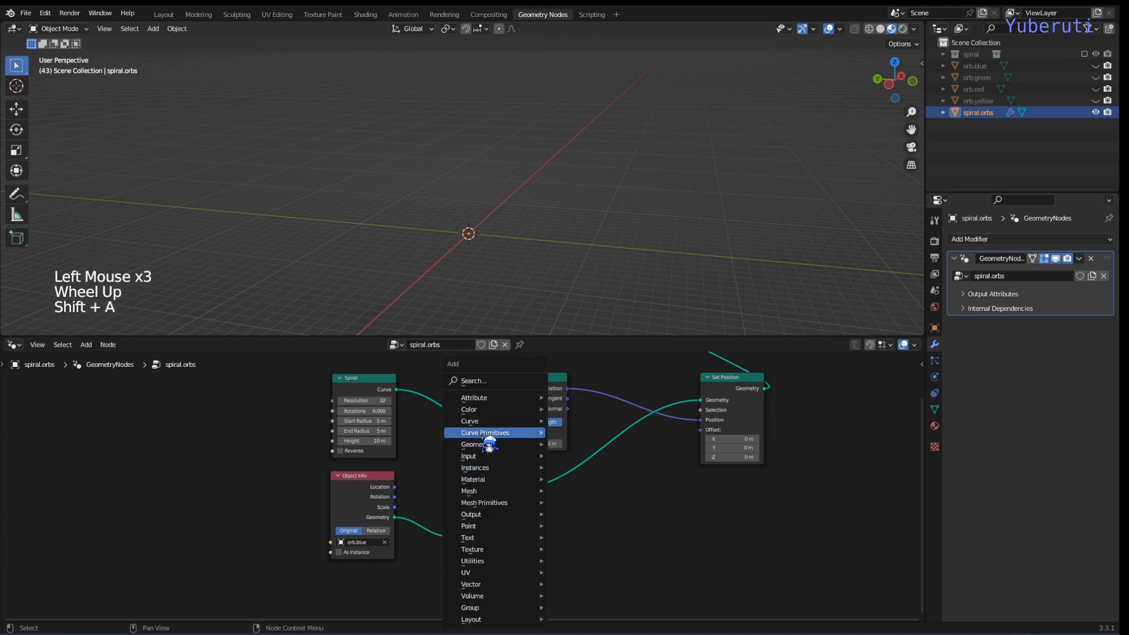
mouse_move(494, 400)
mouse_move(497, 457)
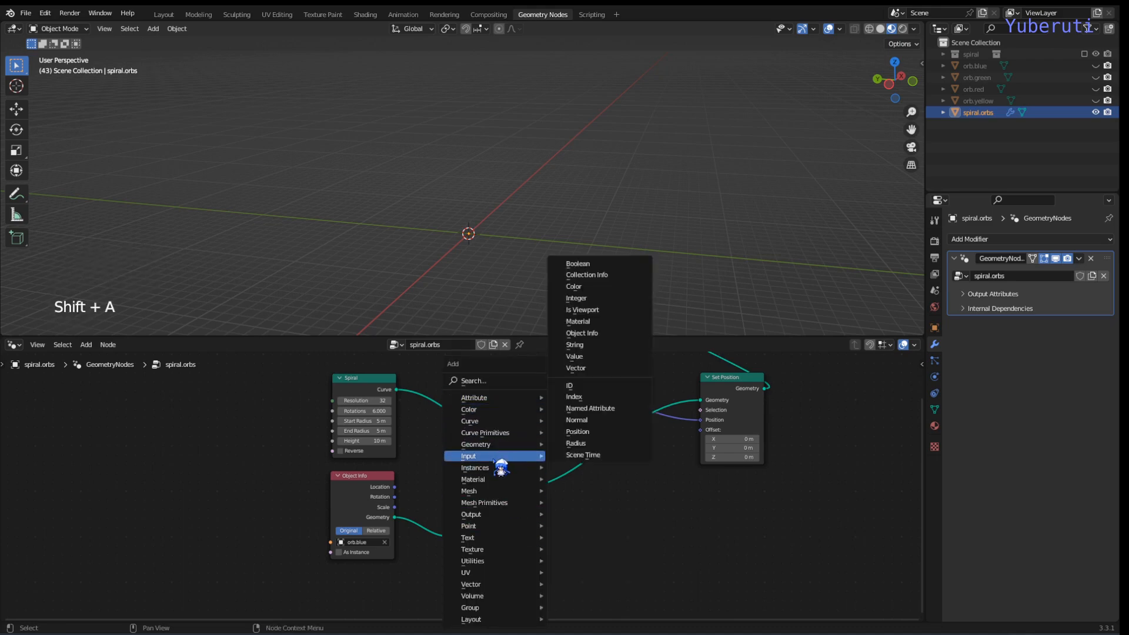
left_click(585, 433)
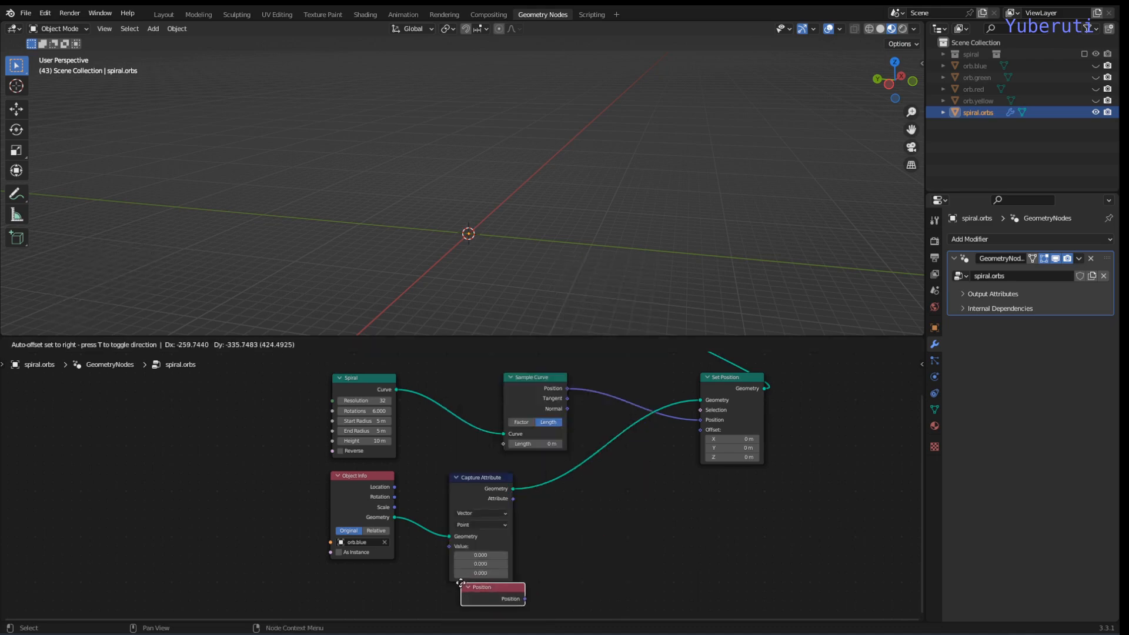
left_click(451, 586)
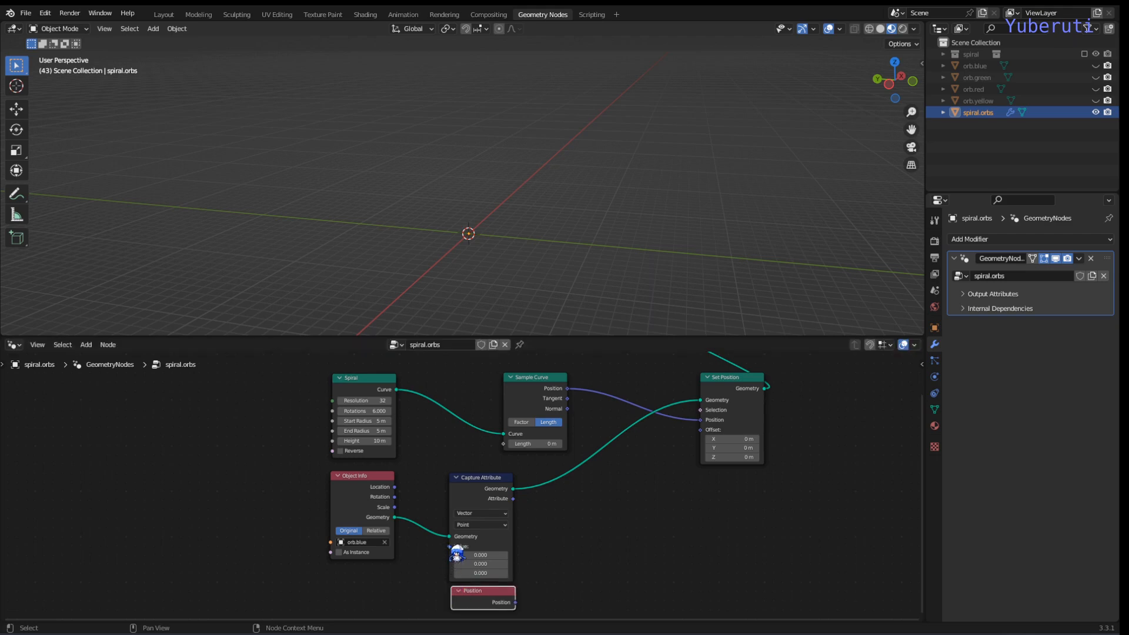
left_click_drag(450, 548, 498, 577)
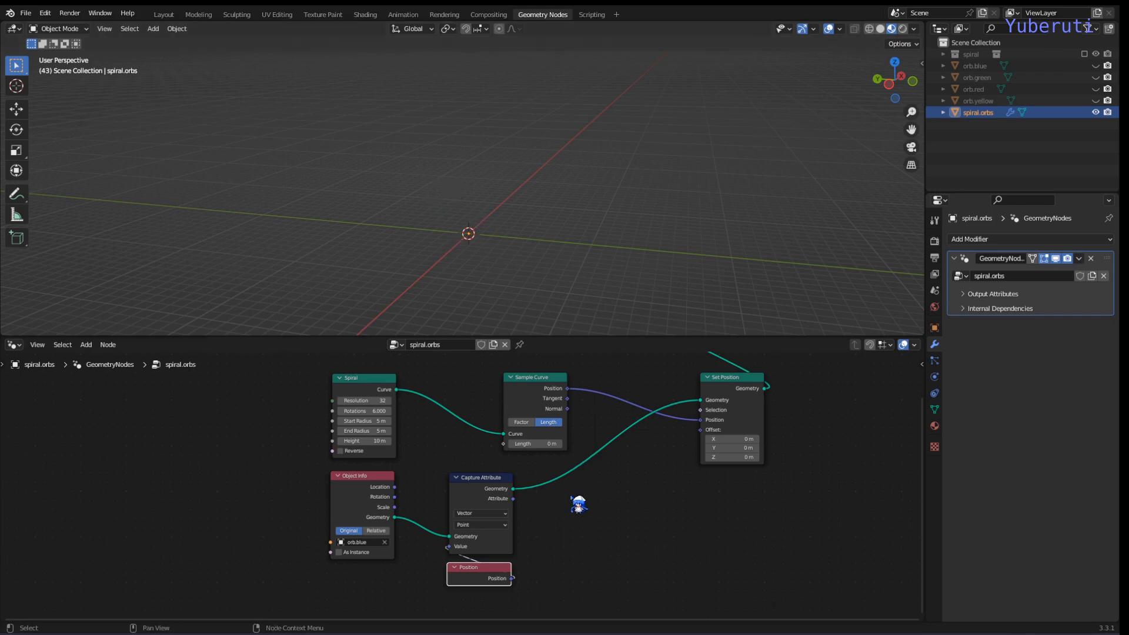
left_click_drag(499, 503, 490, 500)
left_click_drag(479, 570, 468, 568)
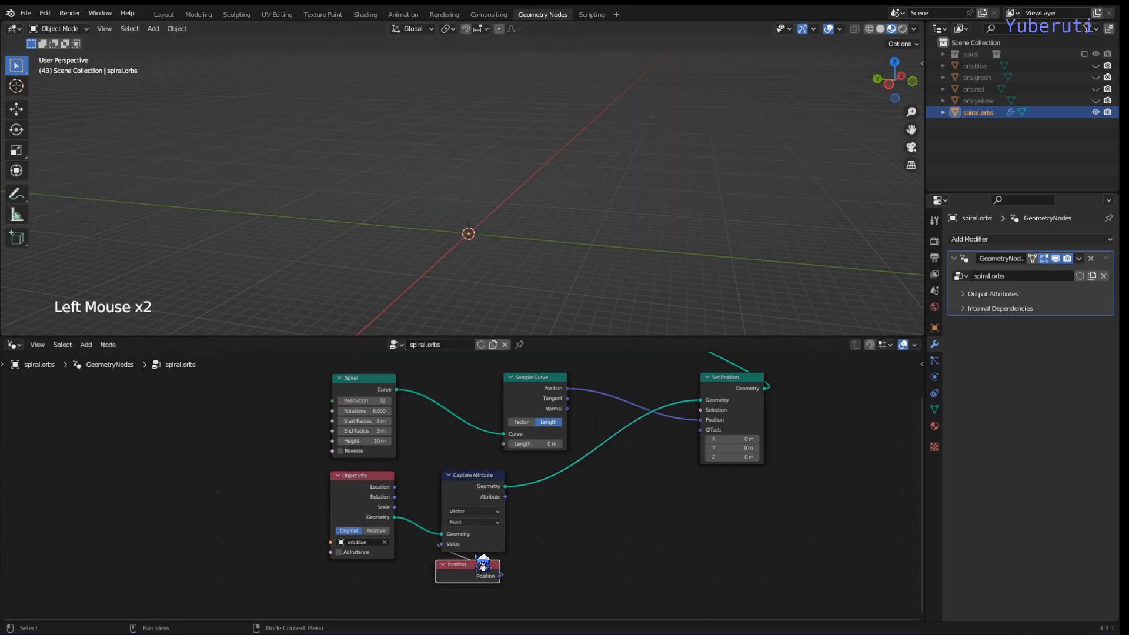
- Add a Separate XYZ node, feed its Vector from Capture Attribute's Attribute output, and connect its X output to Sample Curve's Length
left_click(585, 499)
key("shift+a")
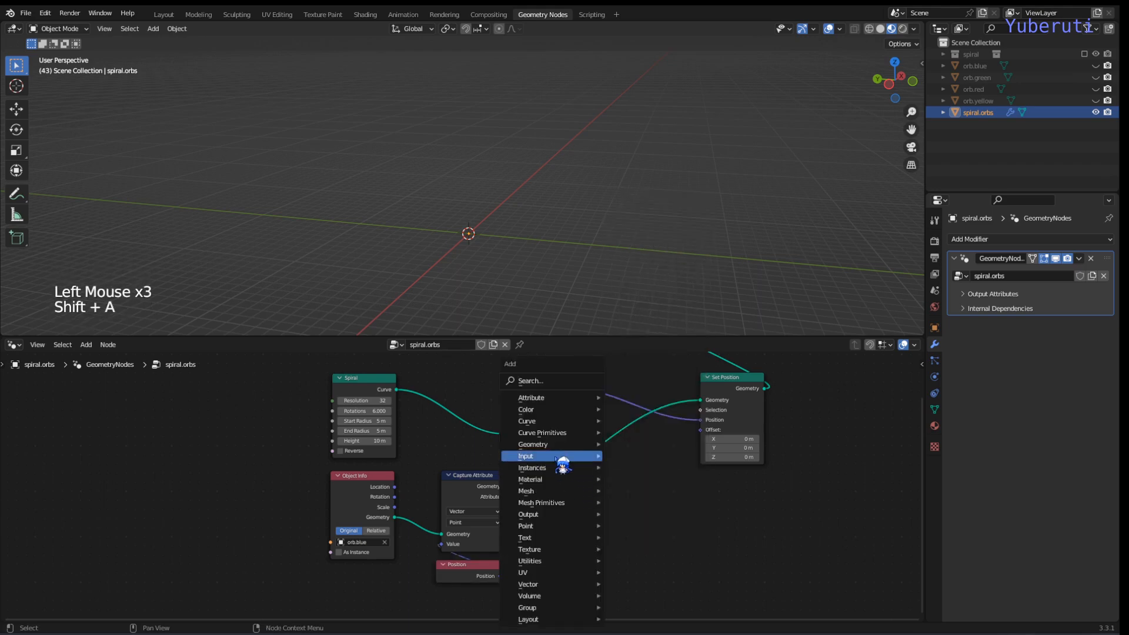
mouse_move(566, 587)
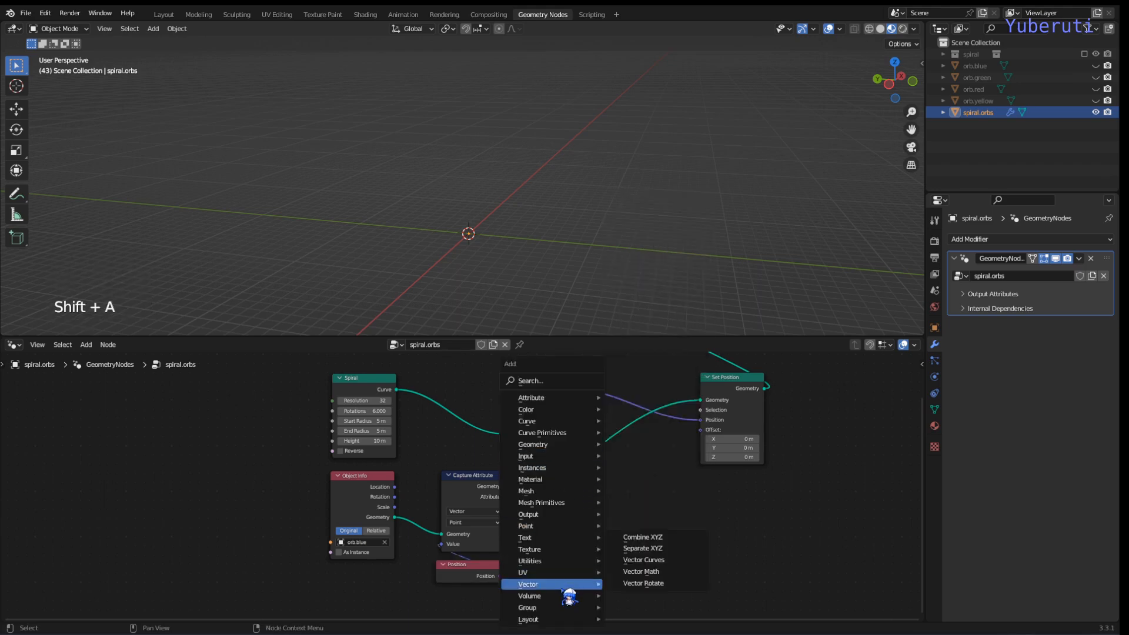
left_click(642, 548)
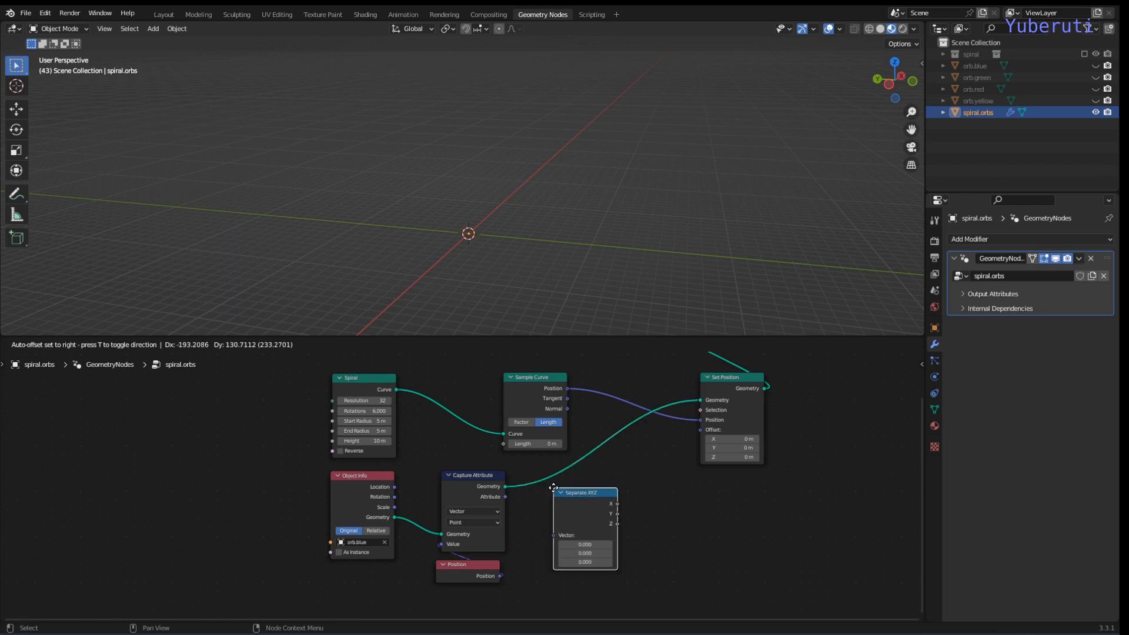
left_click(555, 488)
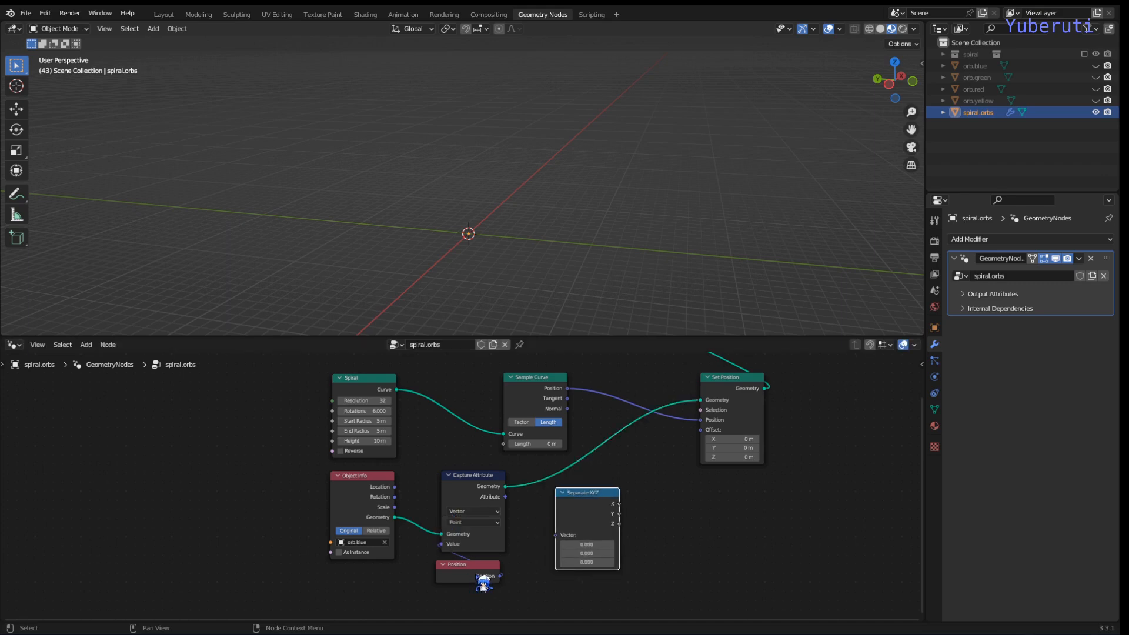
left_click_drag(506, 497, 512, 500)
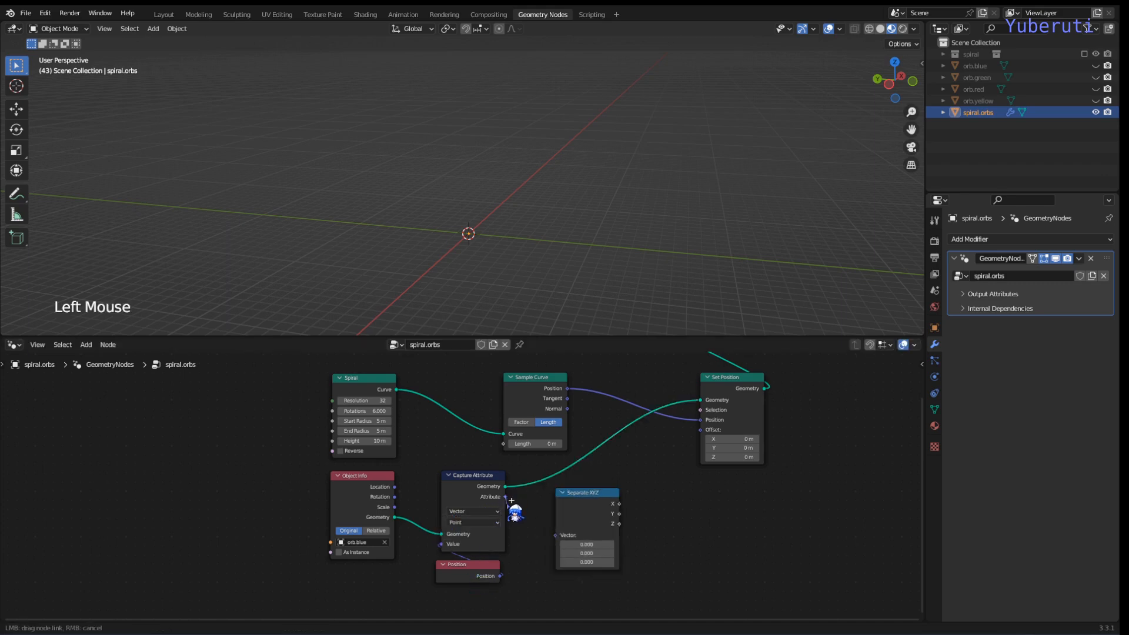
left_click_drag(588, 521, 502, 446)
middle_click_drag(557, 255, 599, 277)
scroll(516, 280, "up", 2)
scroll(590, 274, "up", 2)
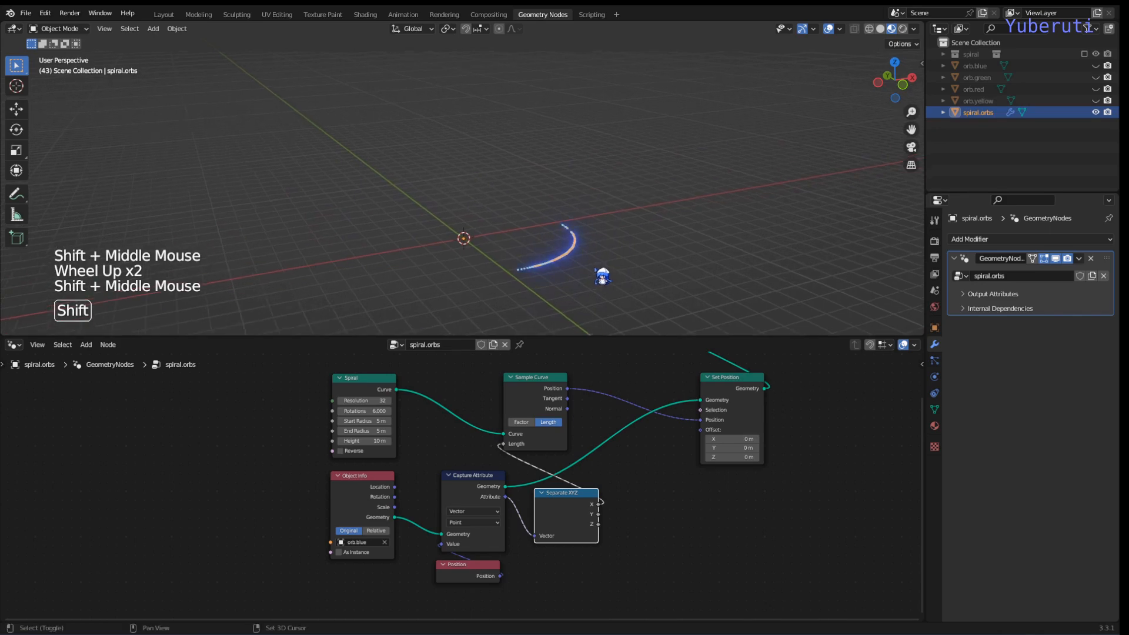
- Insert a Math node set to Add between Separate XYZ's X output and Sample Curve's Length, spacing out the surrounding nodes
scroll(569, 495, "up", 1)
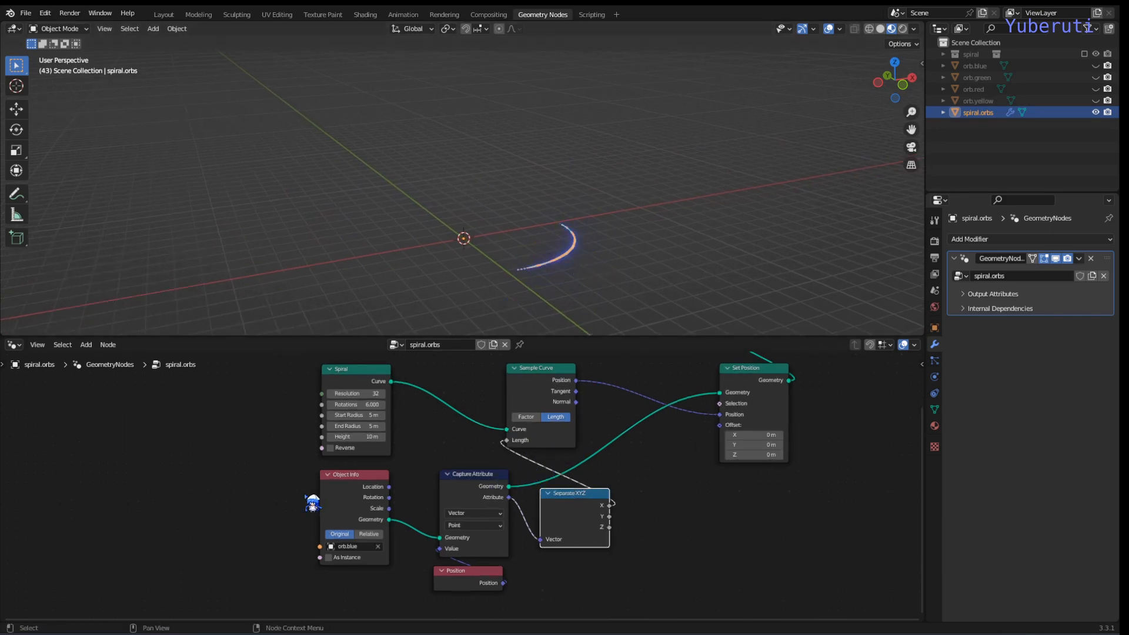
left_click_drag(298, 493, 587, 594)
left_click_drag(566, 522, 511, 540)
left_click(447, 444)
key("shift+a")
mouse_move(432, 438)
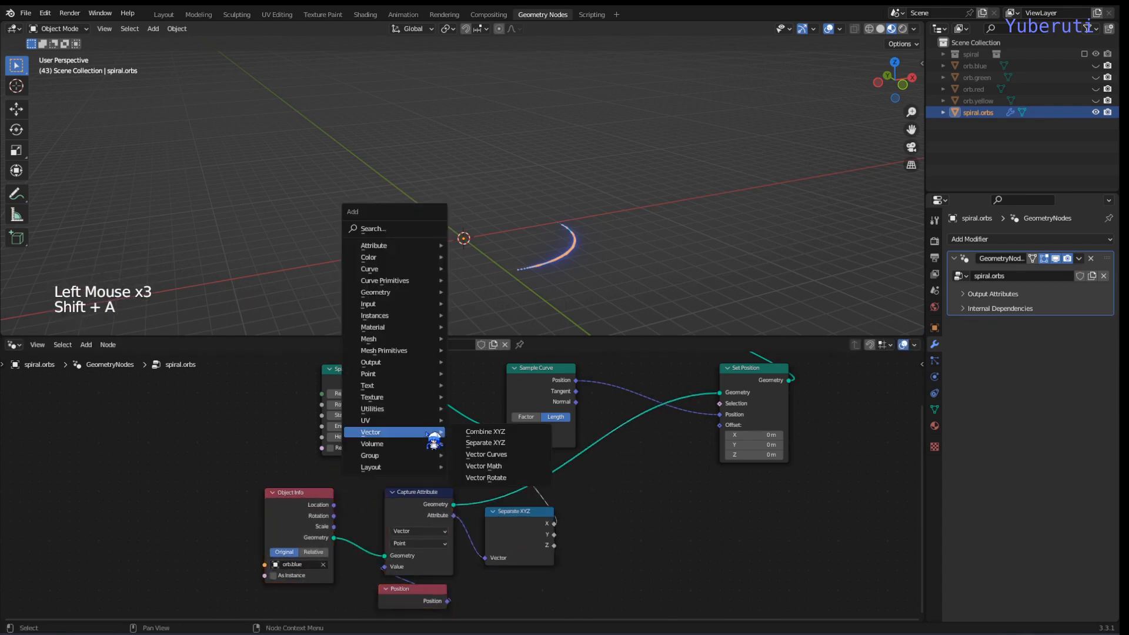
mouse_move(415, 411)
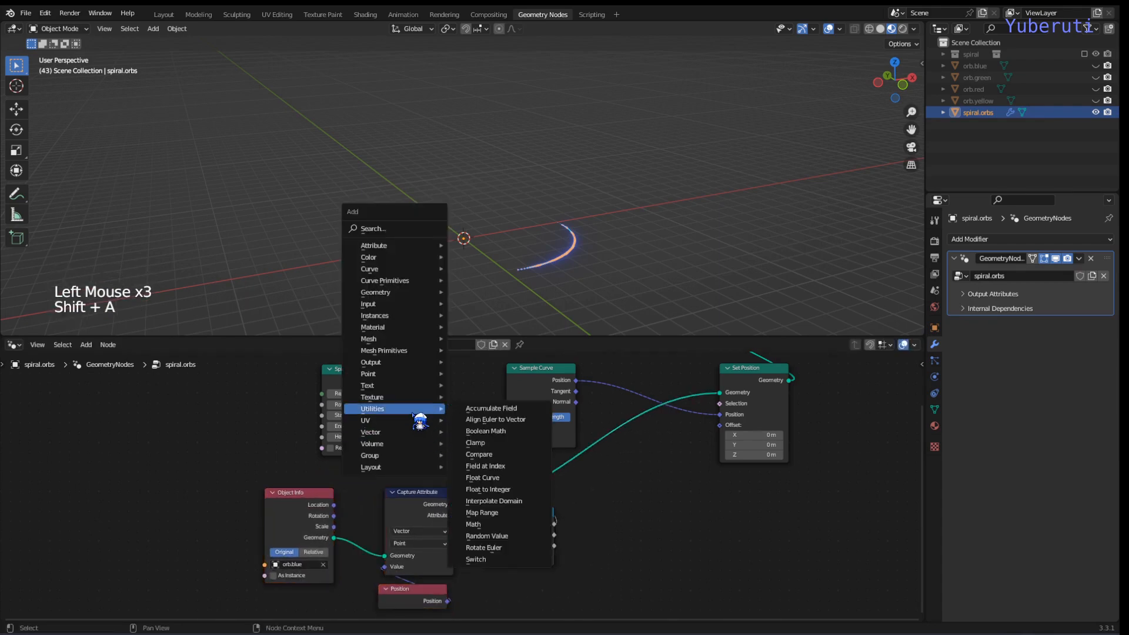
left_click(517, 525)
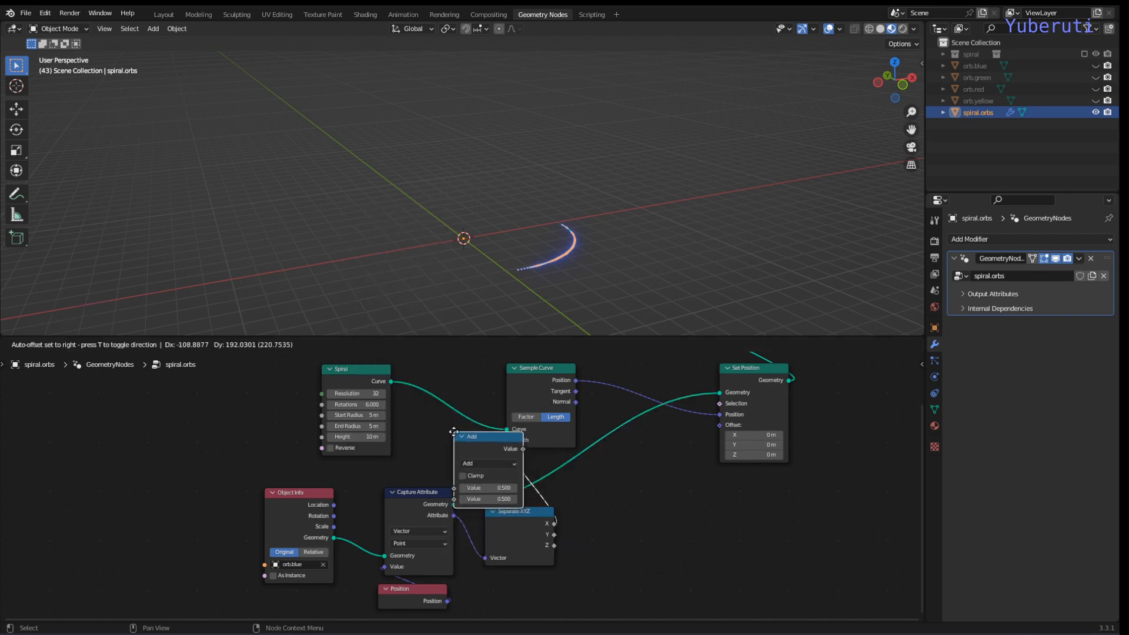
left_click(453, 432)
left_click_drag(622, 451, 509, 419)
left_click_drag(730, 381, 622, 462)
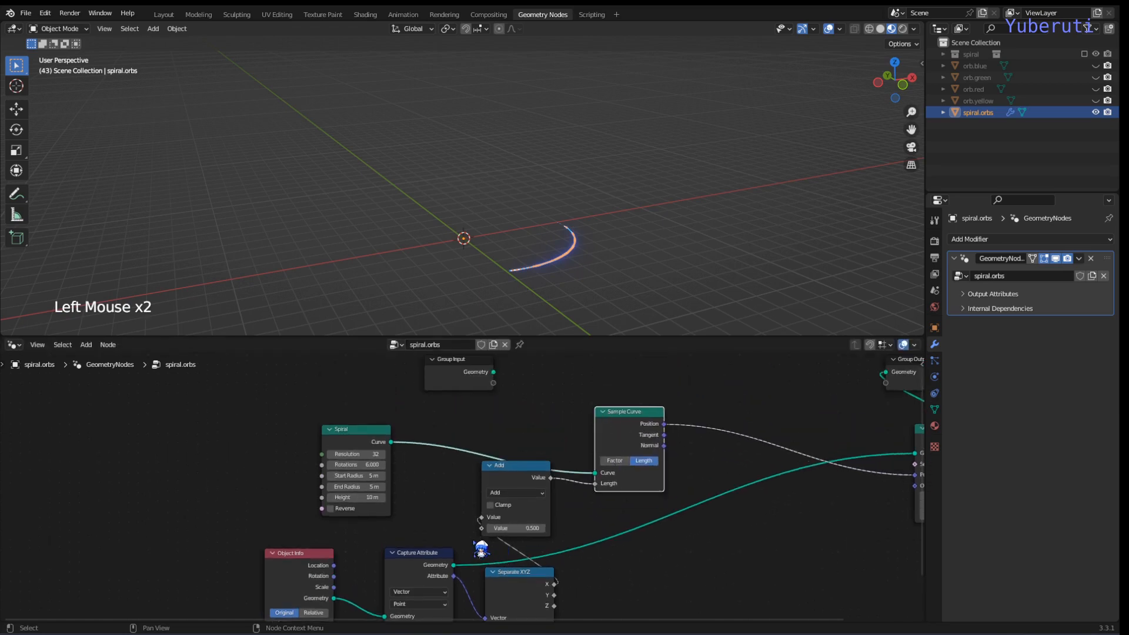
- Try a second Value of about 64.2 on the Add node, then return it to 0.5
left_click_drag(499, 528, 782, 528)
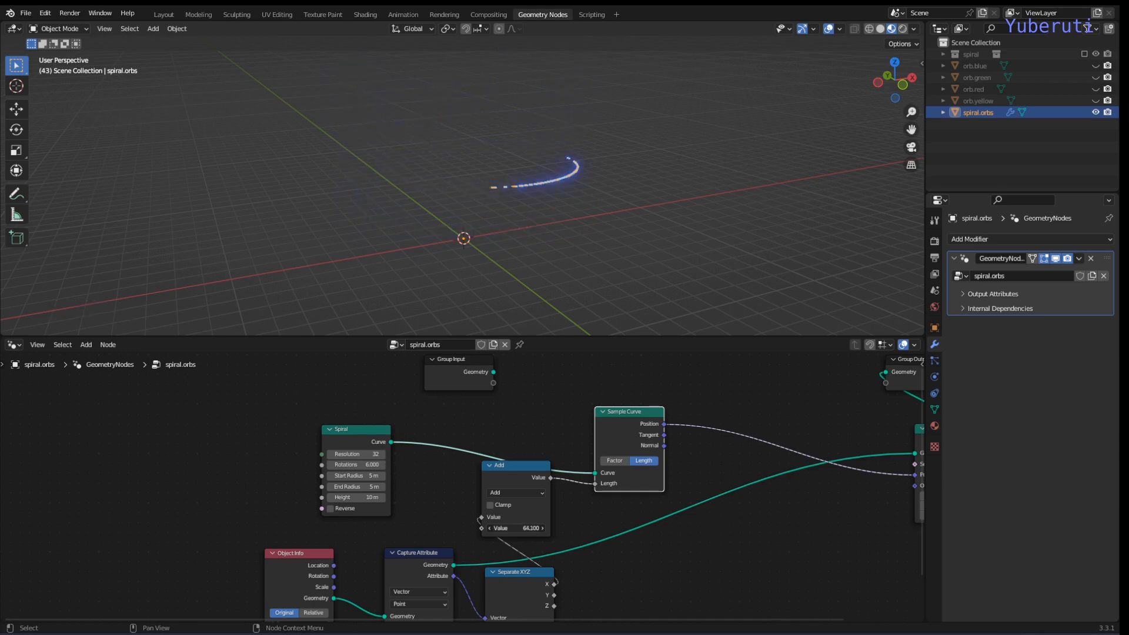
left_click_drag(516, 528, 297, 528)
left_click_drag(590, 528, 542, 528)
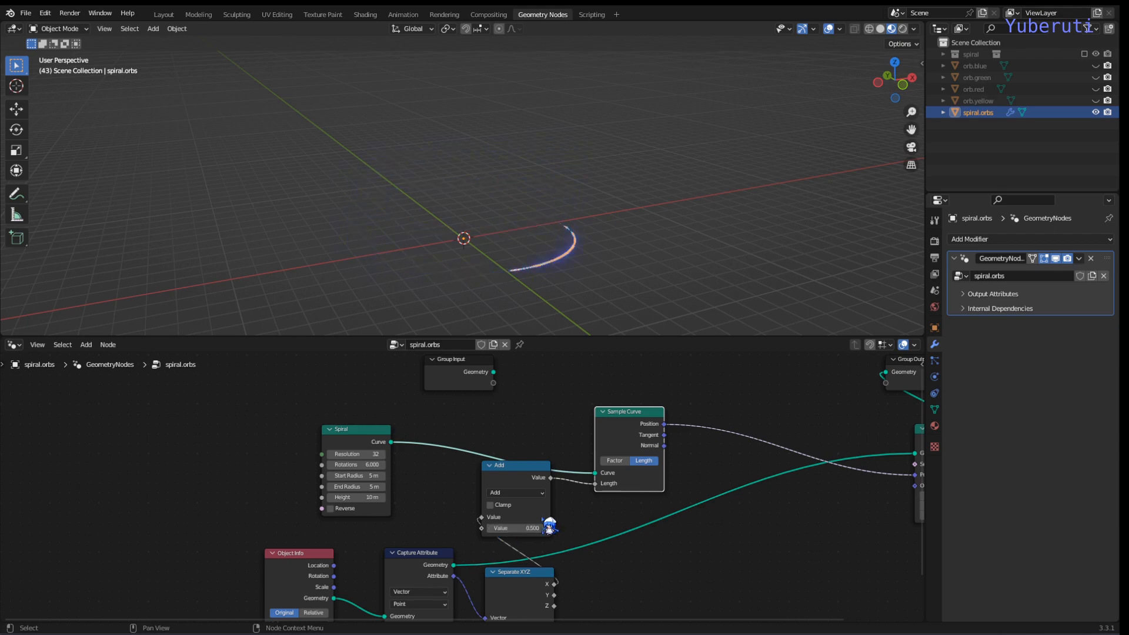
- Add a Vector Math node between Sample Curve and Set Position and set its operation to Scale
middle_click_drag(550, 517, 533, 438)
scroll(538, 503, "up", 1)
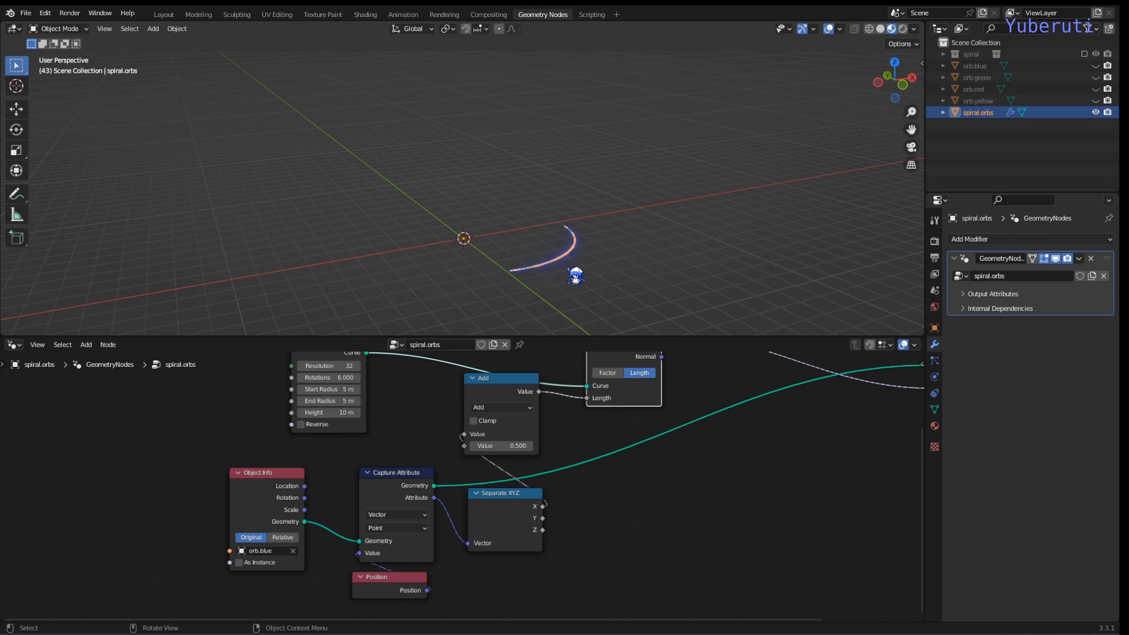
scroll(575, 276, "up", 1)
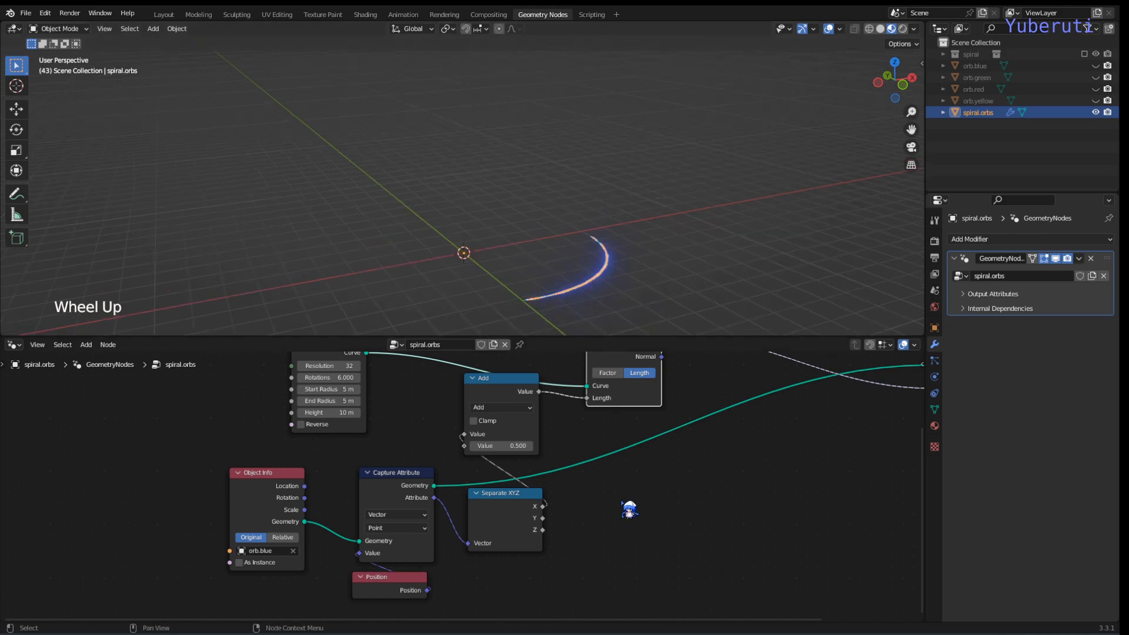
left_click(676, 474)
scroll(676, 474, "down", 2)
middle_click_drag(728, 474, 619, 492)
left_click(609, 487)
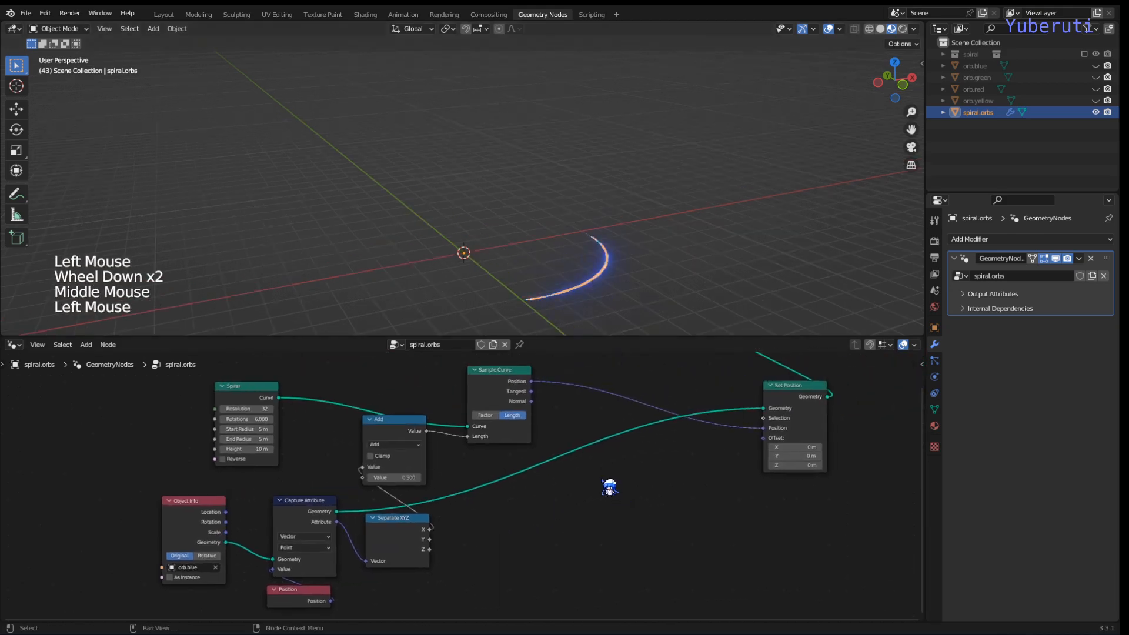
scroll(607, 486, "up", 1)
left_click(597, 496)
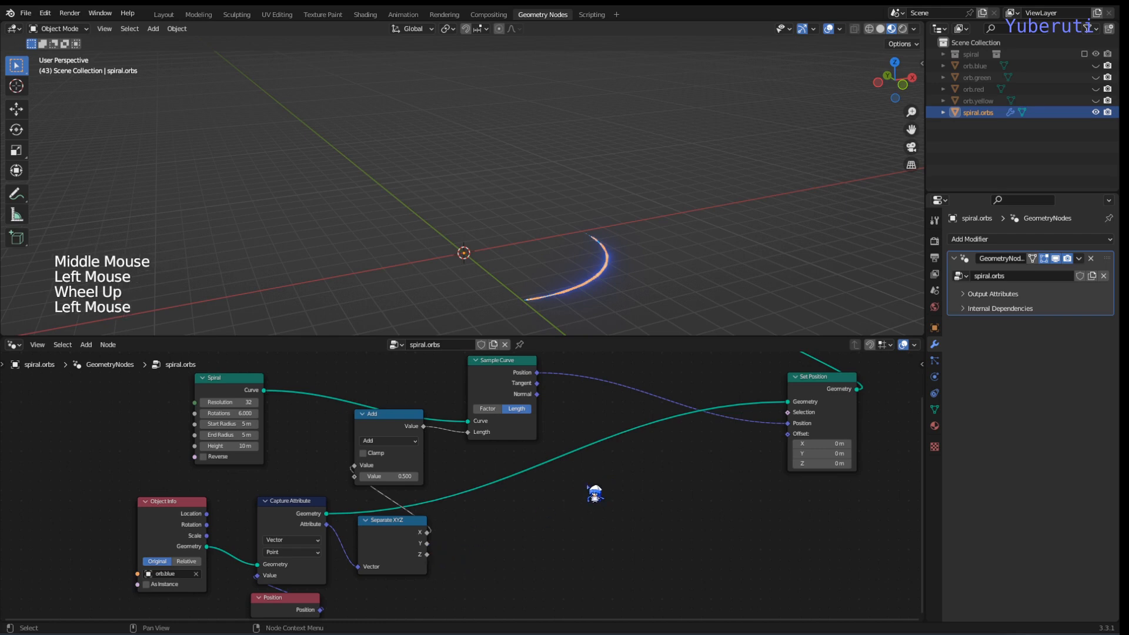
key("shift+a")
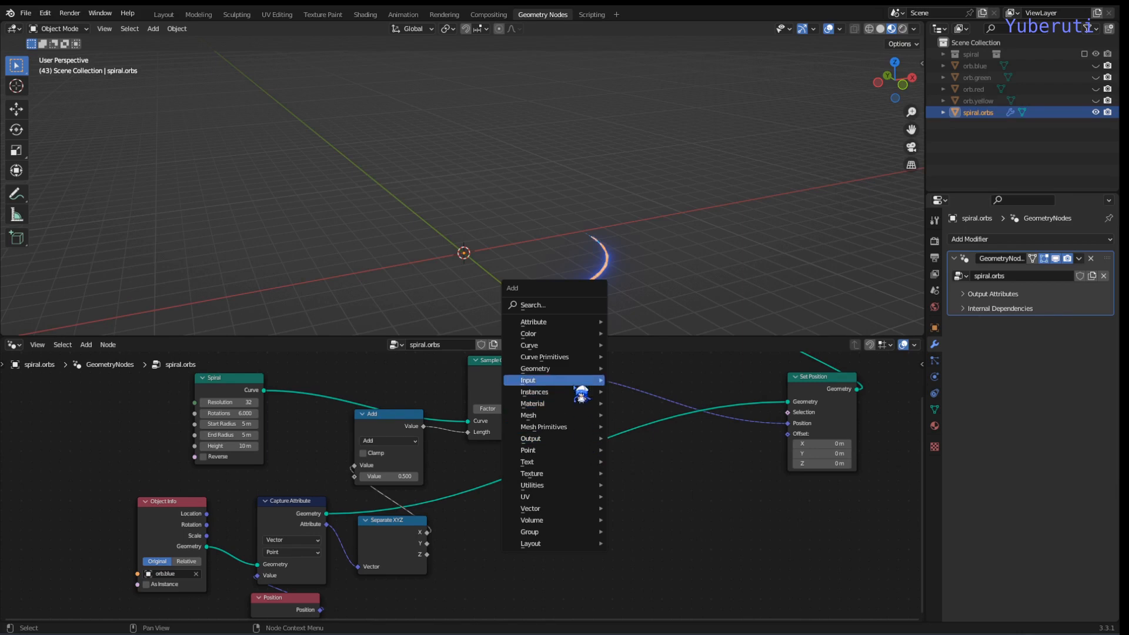
mouse_move(576, 508)
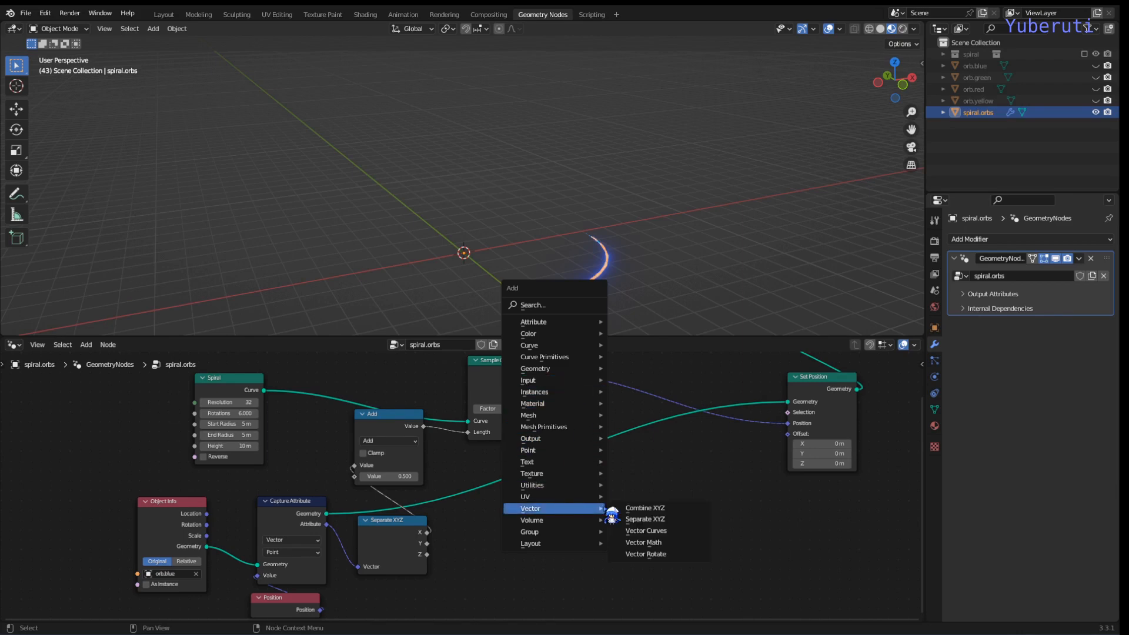
left_click(666, 542)
left_click(636, 497)
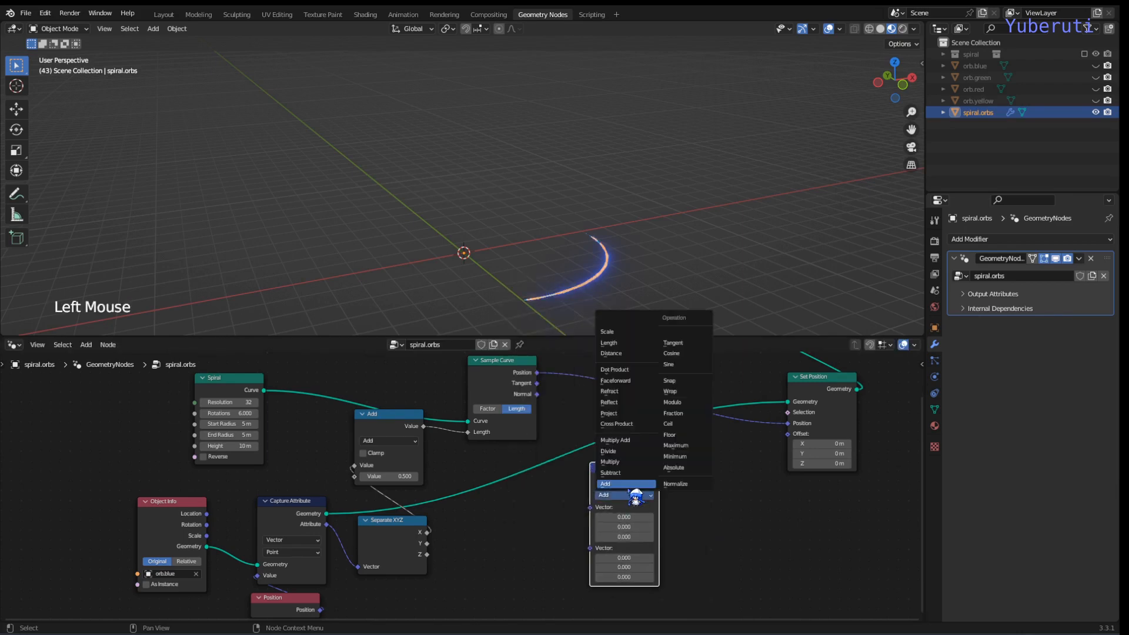
left_click(611, 332)
left_click_drag(627, 474, 628, 467)
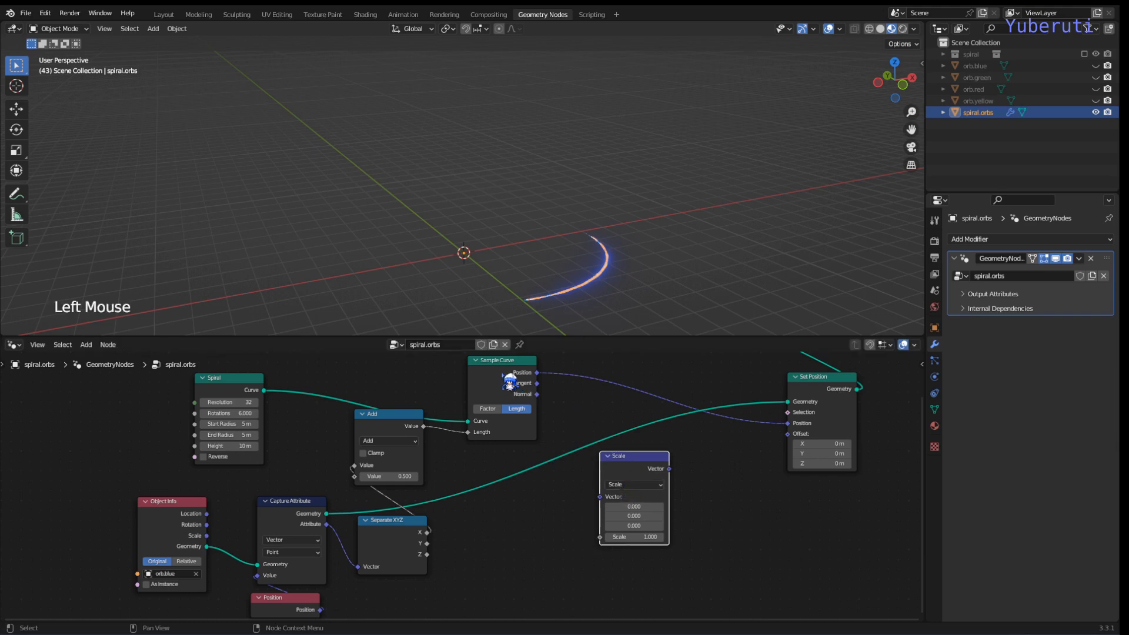
- Connect Sample Curve's Normal to the Scale node's Vector input and Separate XYZ's Y to its Scale input
left_click_drag(509, 382, 618, 489)
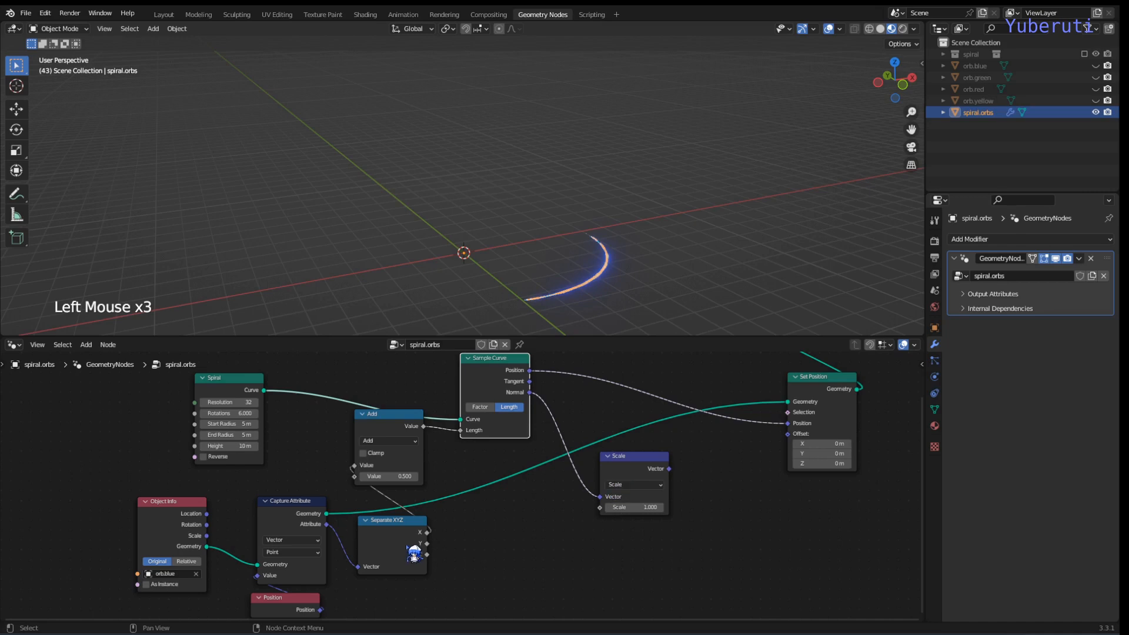
left_click_drag(427, 543, 640, 475)
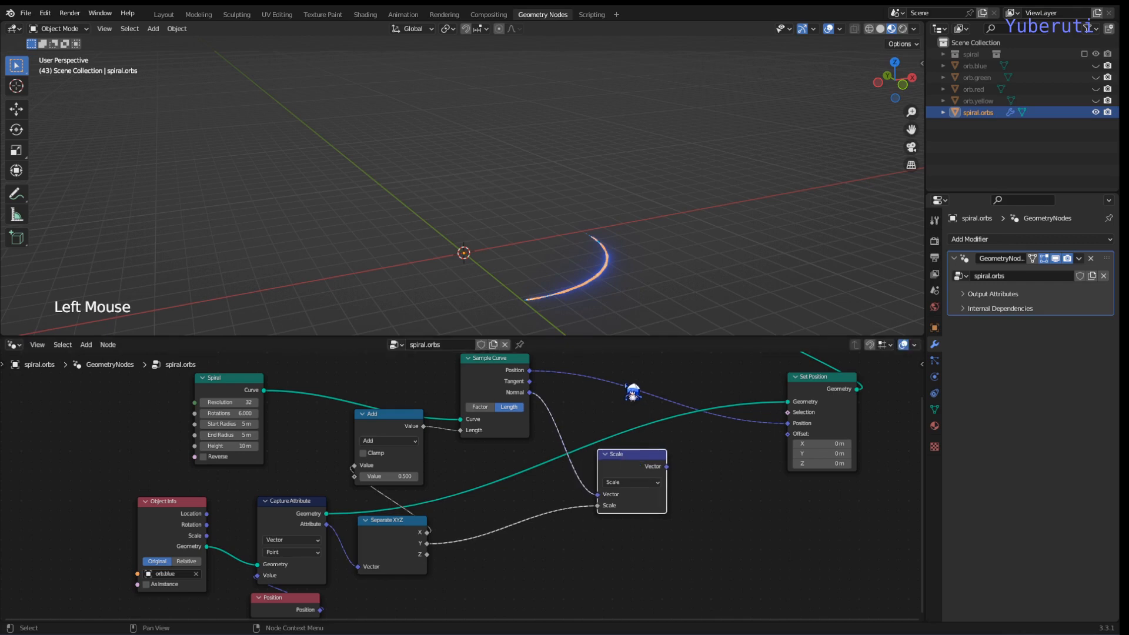
left_click(509, 376)
left_click_drag(509, 377, 478, 377)
- Add a Vector Math node set to Add between the Scale and Set Position nodes, moving Scale to make room
left_click(730, 496)
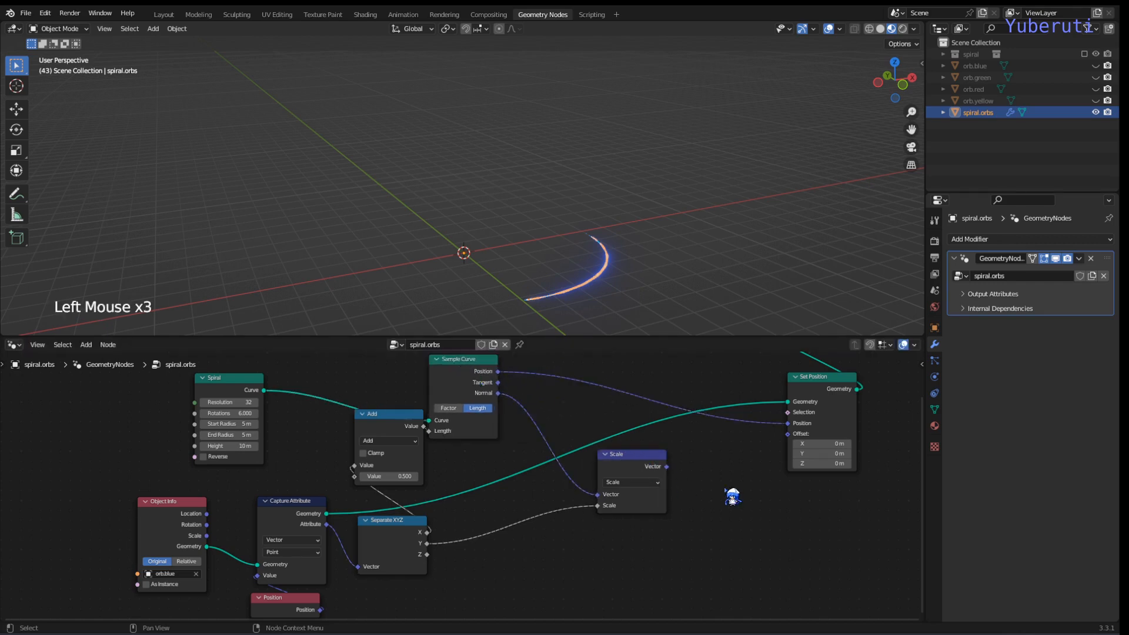
key("shift+a")
mouse_move(732, 488)
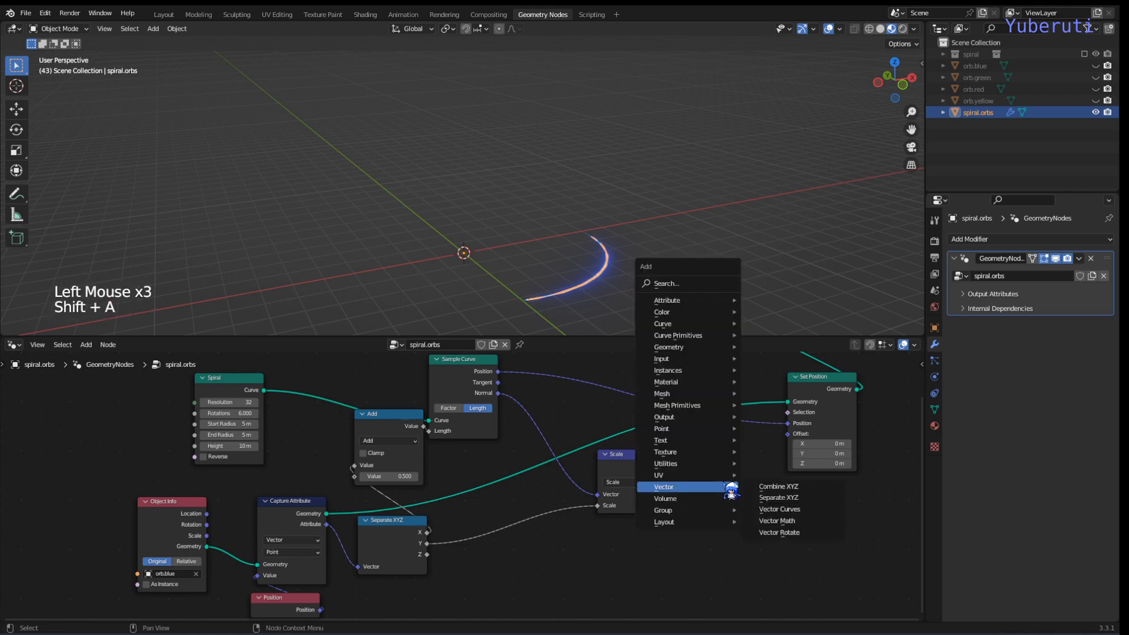
left_click(777, 521)
left_click(702, 465)
left_click_drag(629, 454, 605, 450)
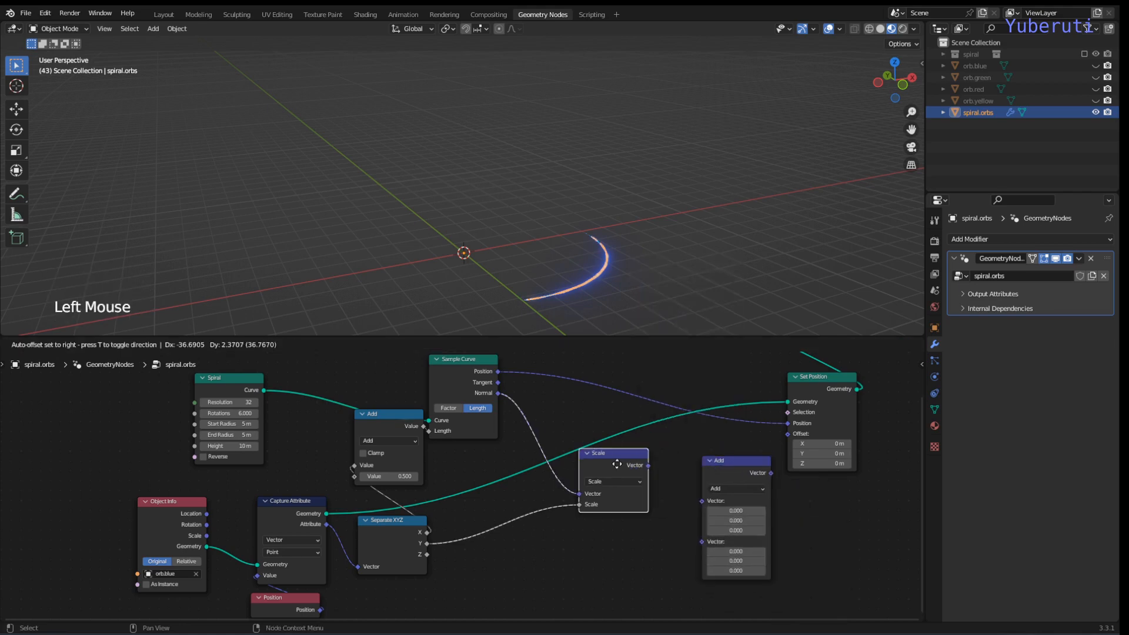
left_click(505, 380)
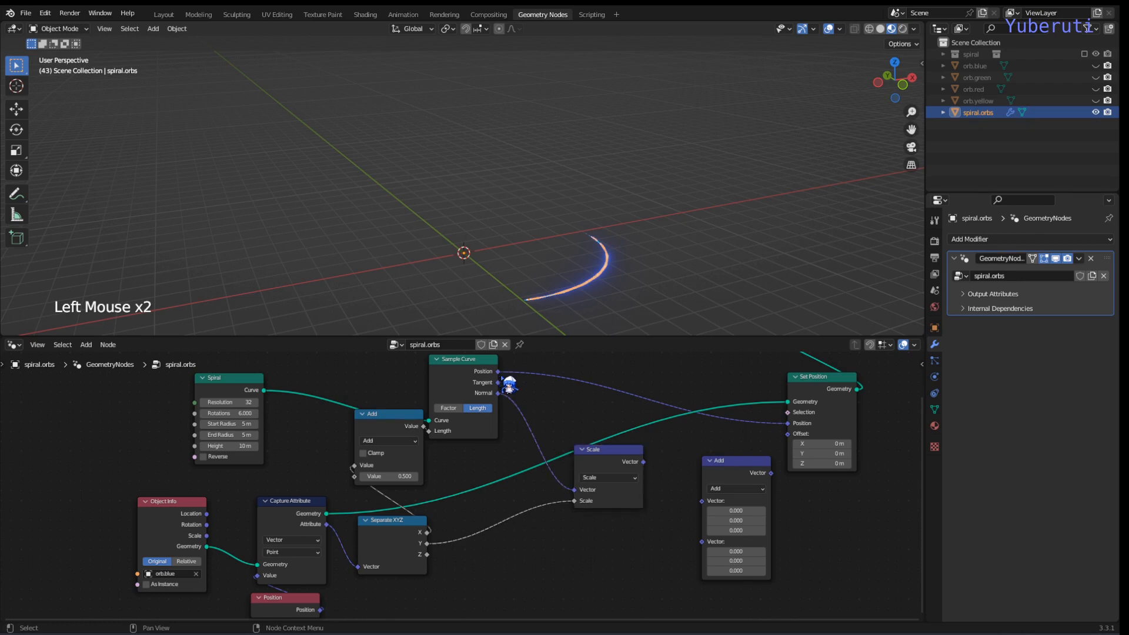
- Connect Sample Curve's Position and the Scale node's output to the vector Add node, and its output to Set Position's Position input
left_click_drag(498, 372, 704, 501)
left_click_drag(643, 461, 705, 519)
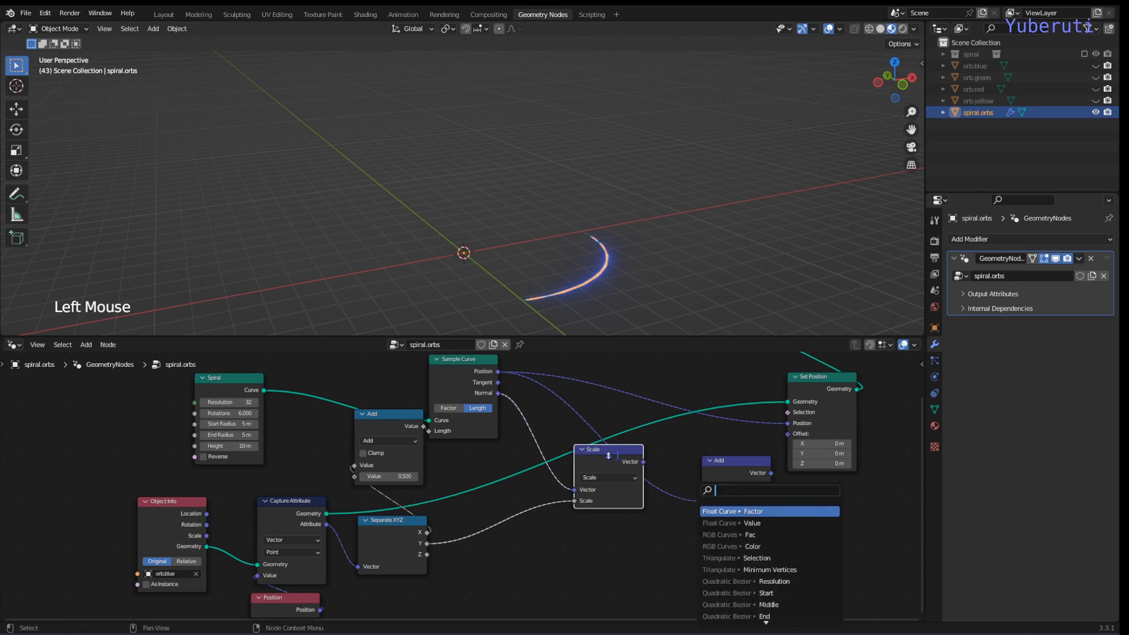
left_click(609, 456)
left_click_drag(643, 461, 599, 489)
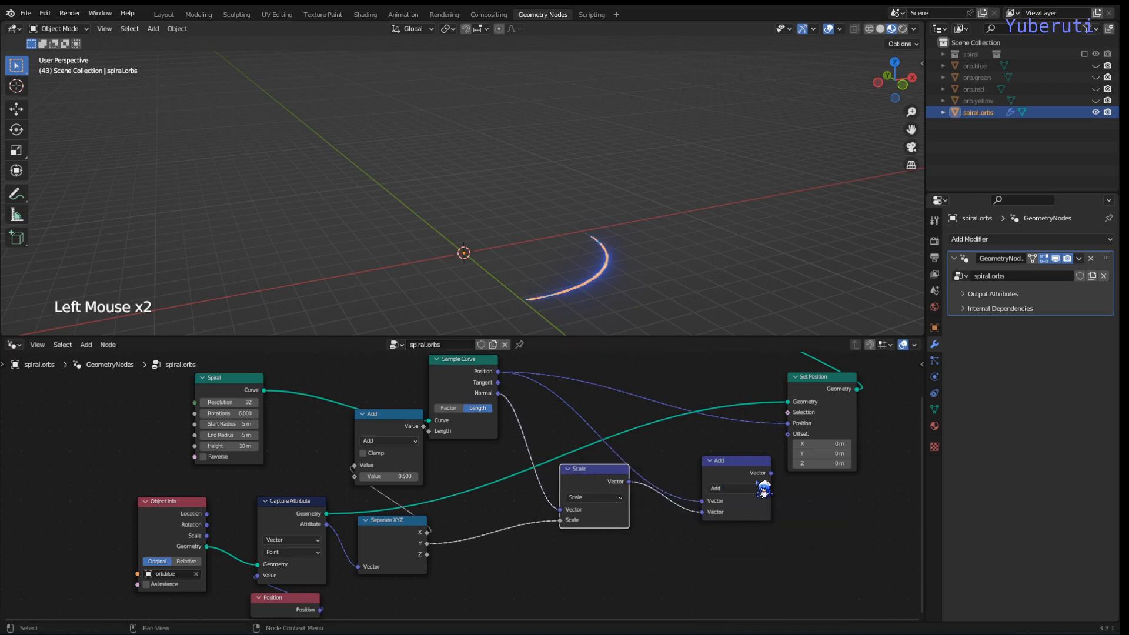
left_click_drag(706, 469, 682, 453)
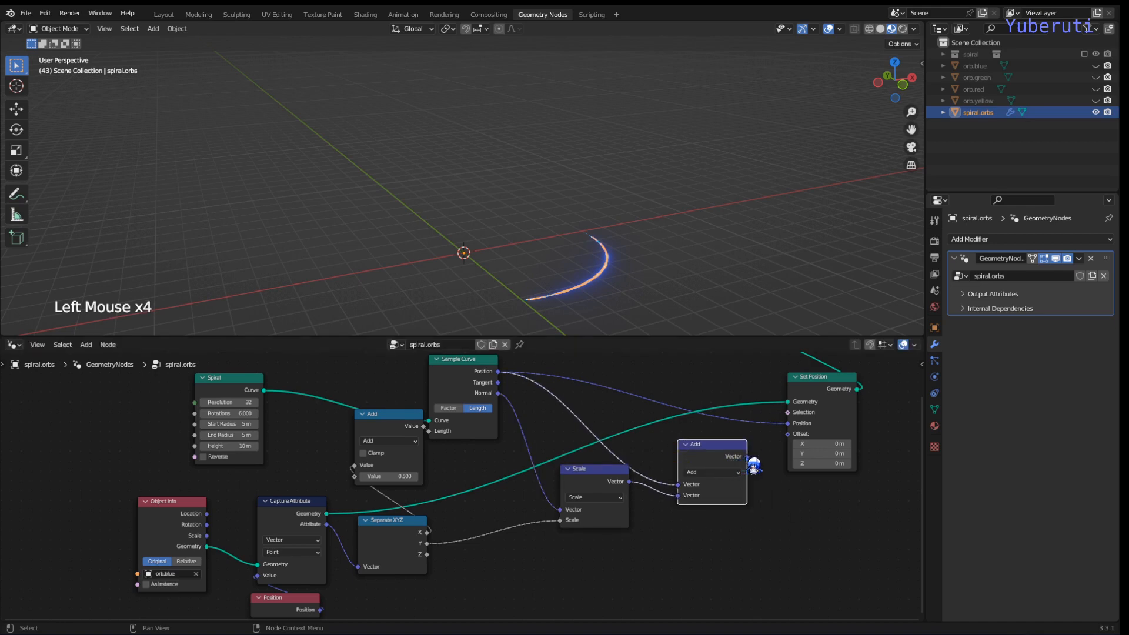
left_click_drag(753, 464, 788, 433)
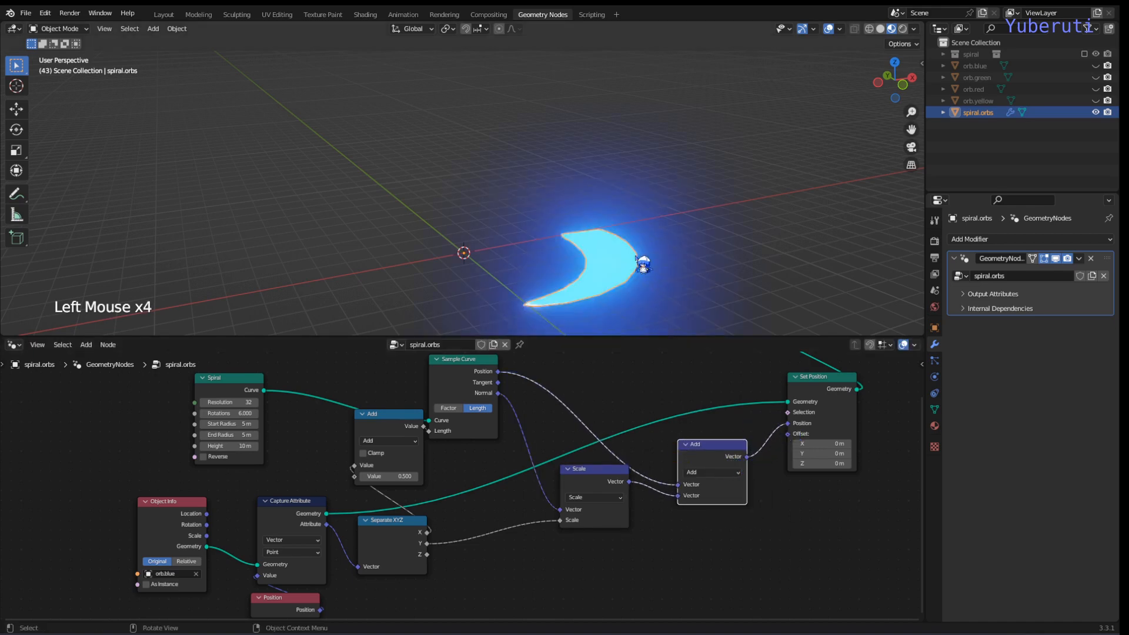
- Examine the shape and thickness of the deformed orb from several viewing angles, including edge-on
middle_click_drag(674, 270, 531, 289)
scroll(614, 281, "up", 3)
scroll(606, 278, "down", 2)
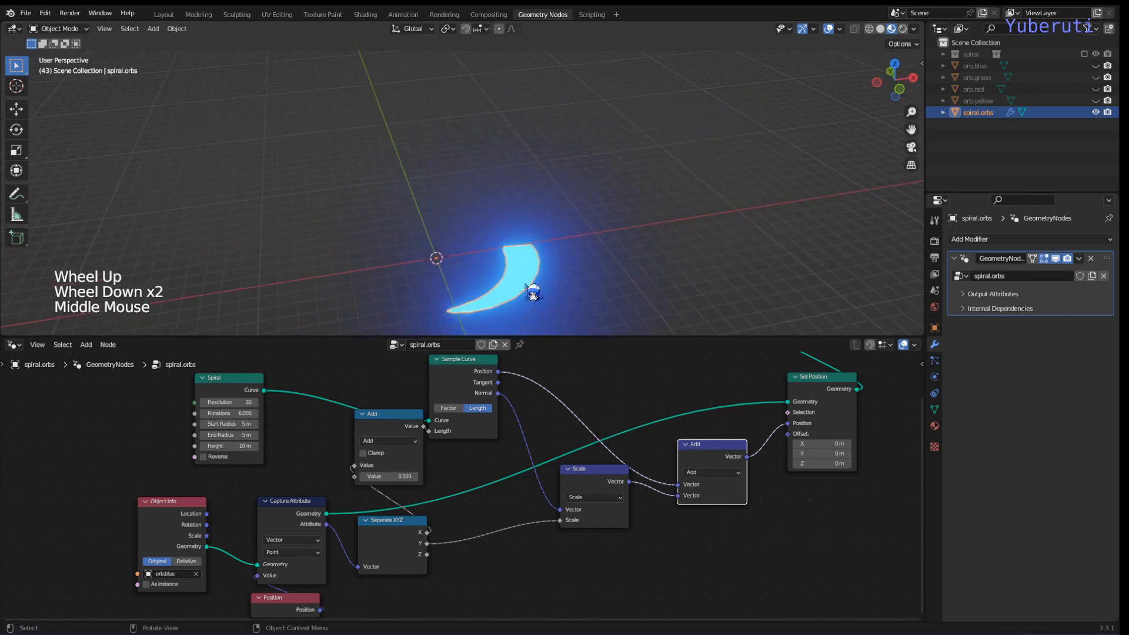
scroll(546, 293, "up", 1)
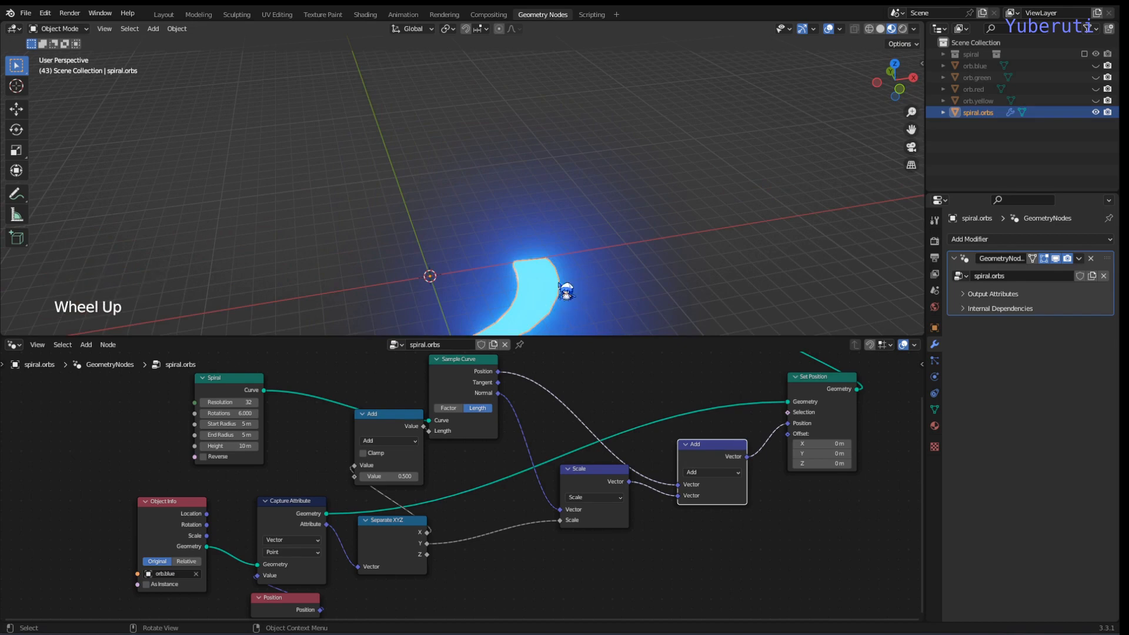
middle_click_drag(532, 293, 506, 257)
scroll(474, 202, "up", 1)
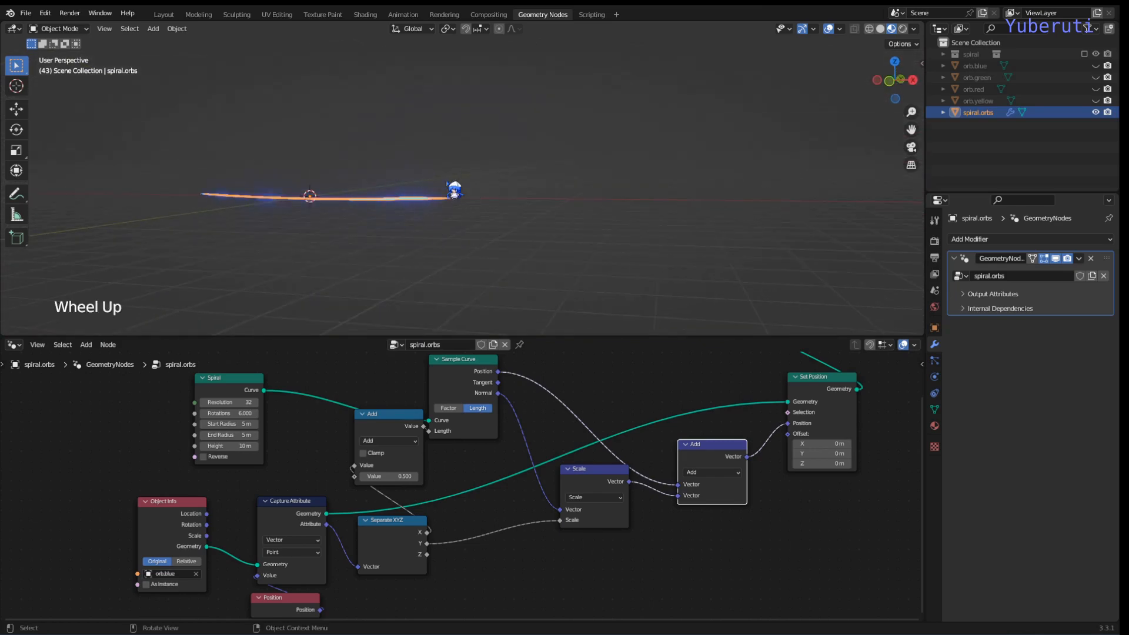
middle_click_drag(454, 190, 537, 219)
scroll(556, 241, "up", 1)
- Duplicate the Scale and vector Add nodes together and place the copies below the originals
left_click(722, 538)
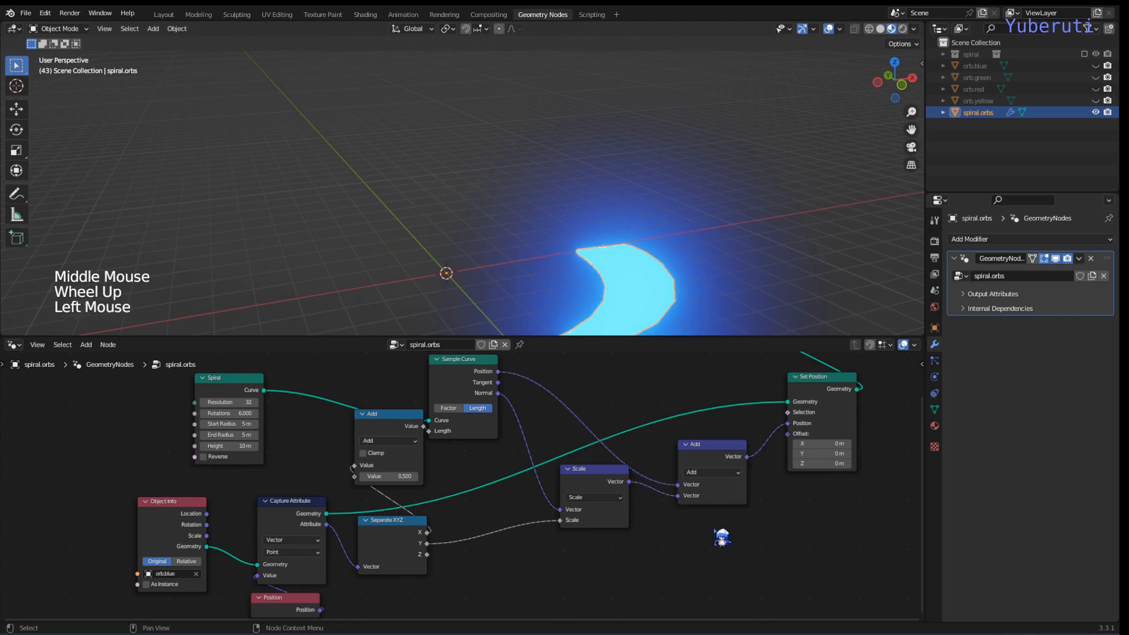
scroll(706, 535, "down", 1)
middle_click_drag(681, 532, 642, 471)
scroll(641, 471, "down", 2)
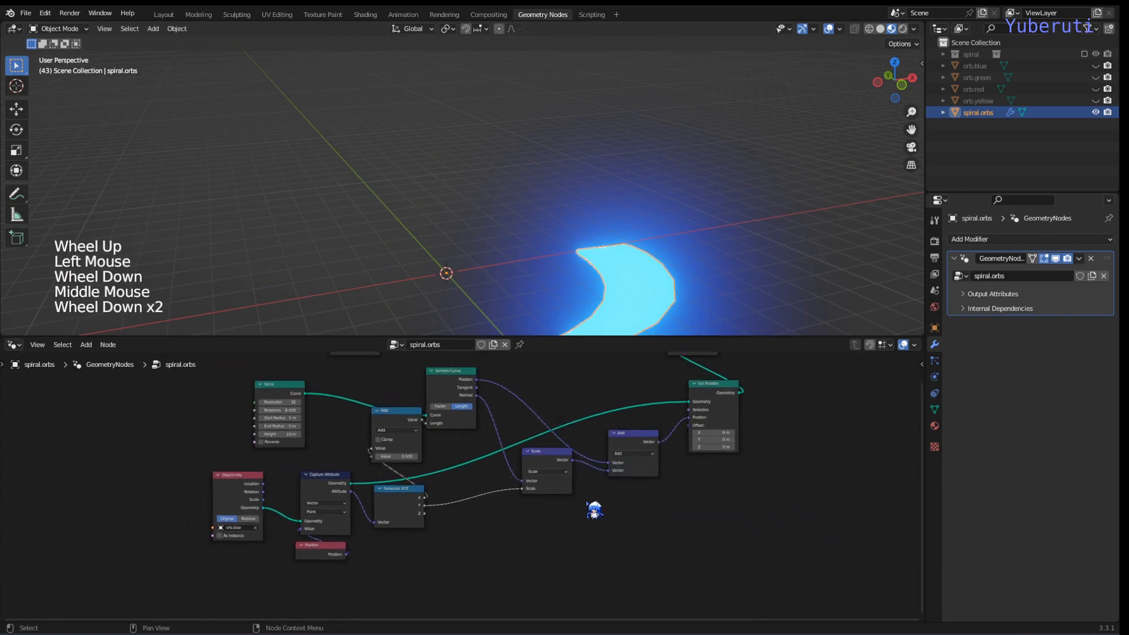
middle_click_drag(595, 511, 562, 498)
left_click_drag(528, 517, 604, 453)
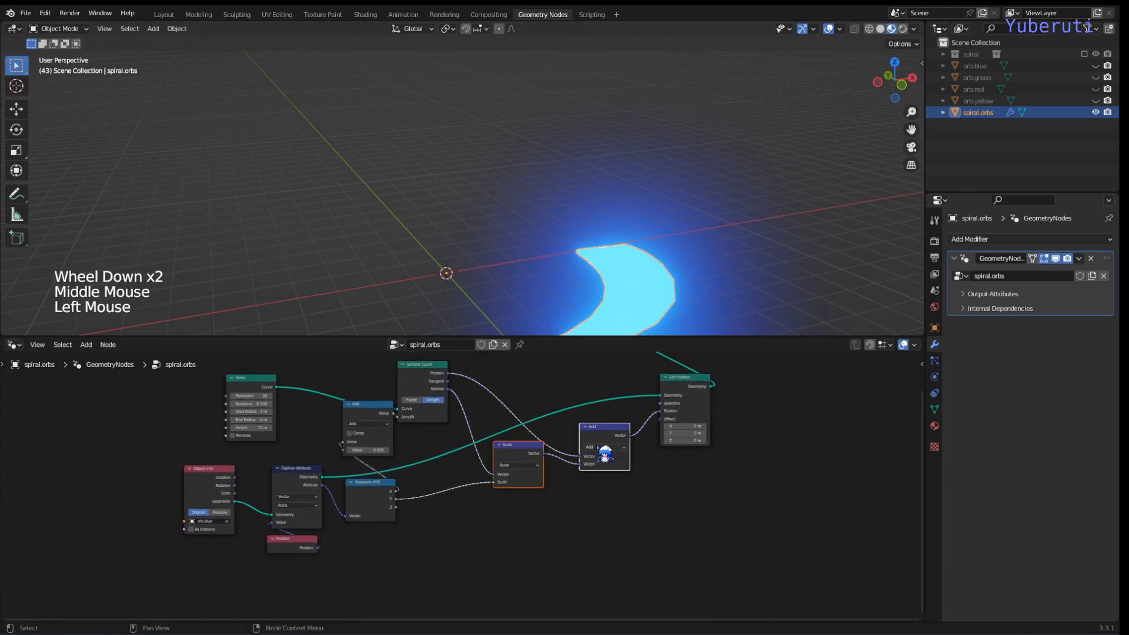
key("shift+d")
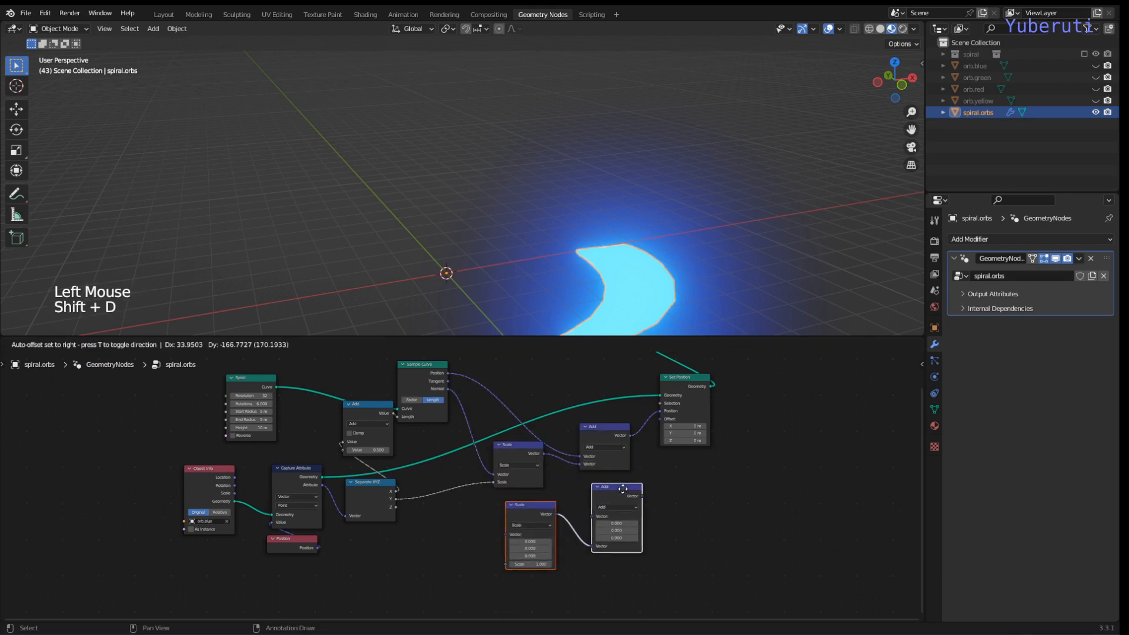
left_click(553, 513)
left_click(544, 520)
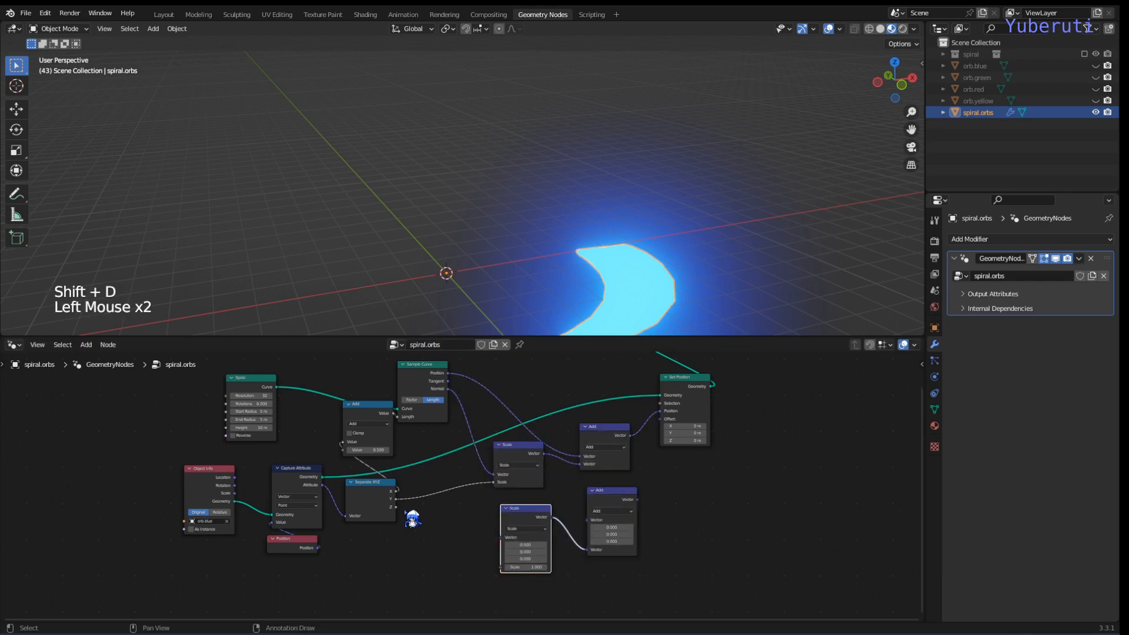
- Feed Separate XYZ's Z and Sample Curve's Normal into the duplicate Scale node, and chain the duplicate Add node between the first Add and Set Position
left_click_drag(397, 507, 503, 567)
left_click_drag(448, 389, 504, 536)
left_click_drag(601, 494, 640, 475)
left_click_drag(632, 435, 556, 453)
left_click_drag(541, 517, 549, 500)
left_click_drag(569, 430, 577, 418)
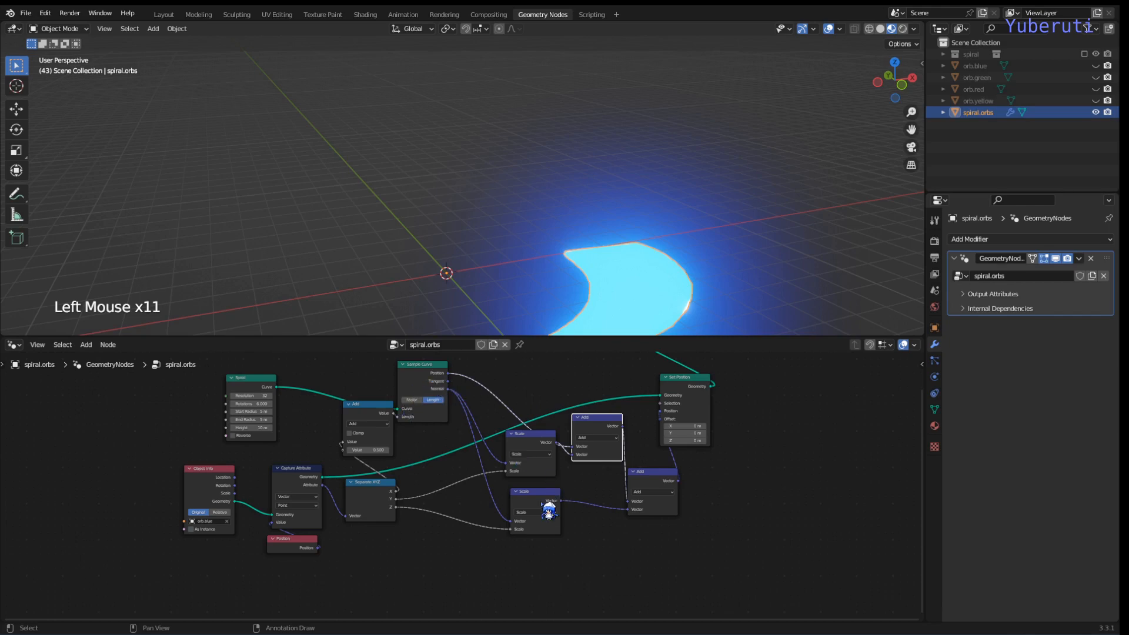
- Shift the lower Scale node aside and add a Vector Math node set to Cross Product
left_click_drag(549, 510, 587, 517)
left_click(490, 511)
key("shift+a")
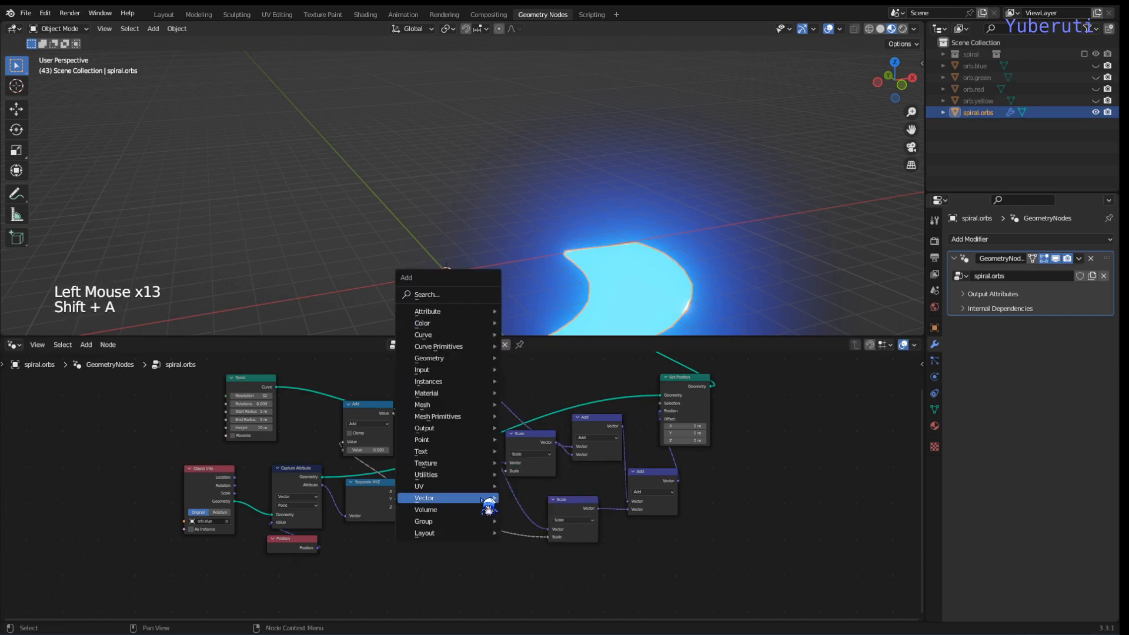
mouse_move(488, 501)
left_click(536, 531)
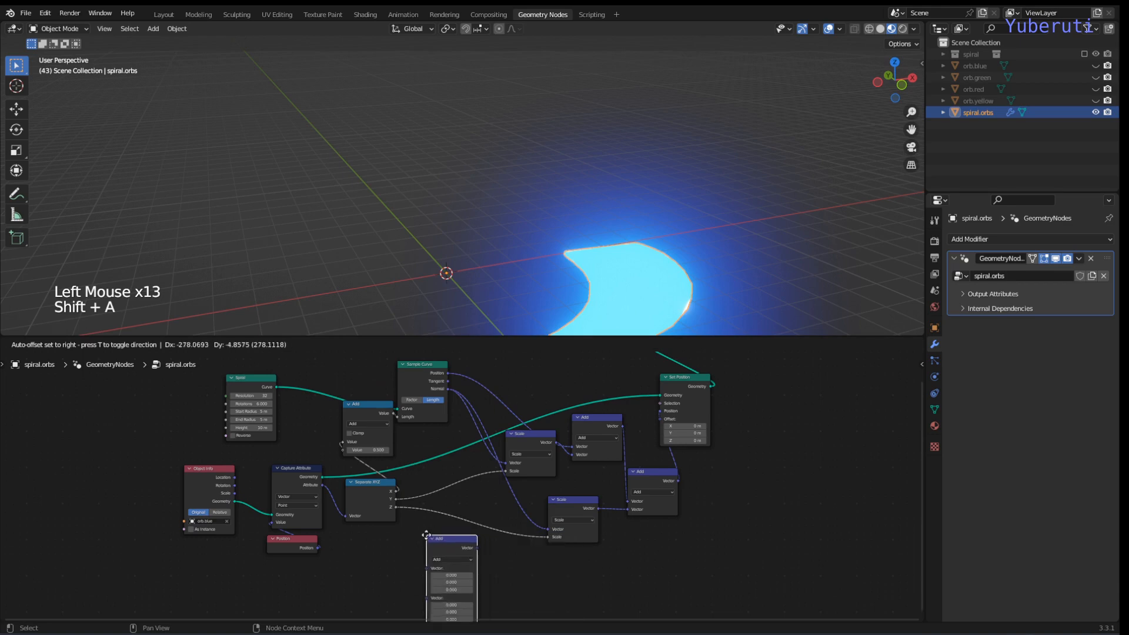
left_click(426, 535)
left_click(461, 559)
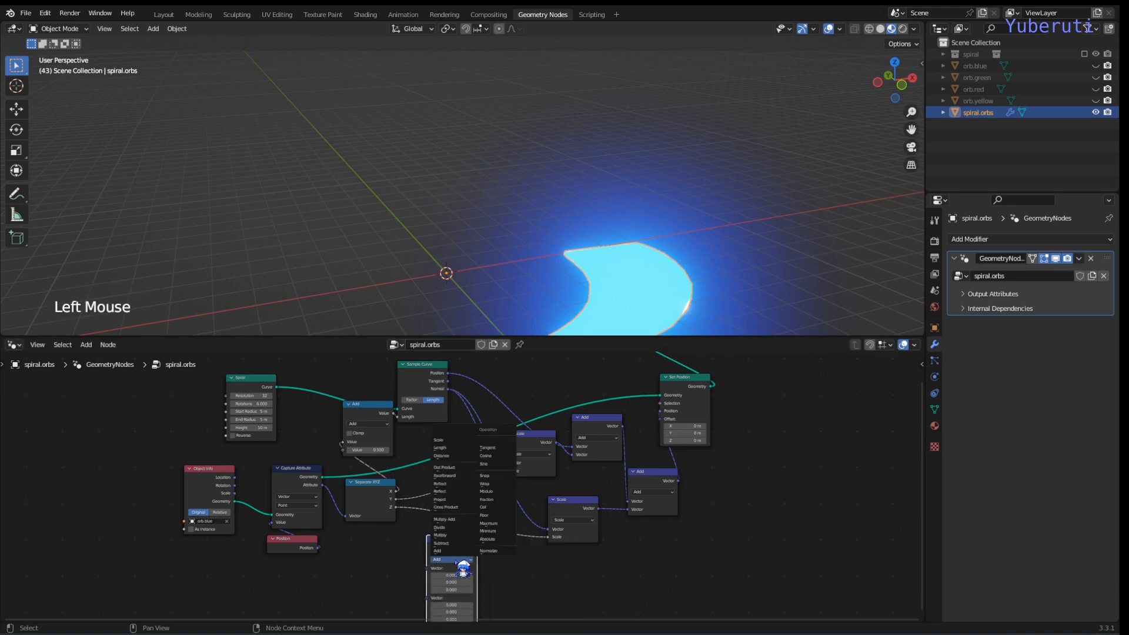
left_click(454, 508)
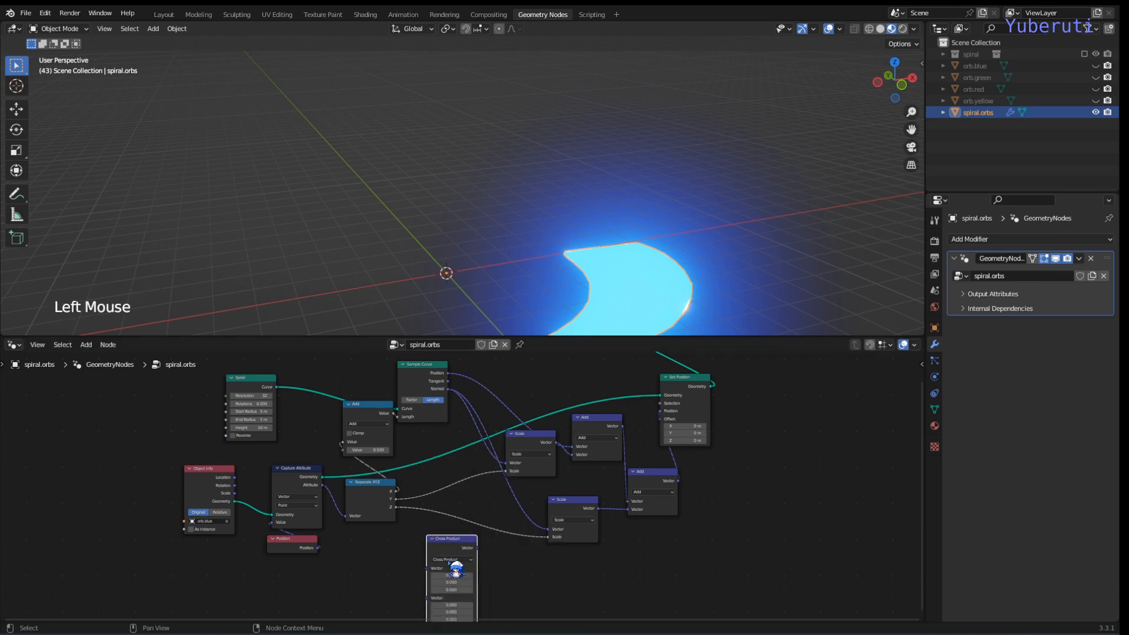
- Insert the Cross Product node before the lower Scale node's Vector input, fed by Sample Curve's Tangent and Normal
left_click_drag(450, 543, 505, 504)
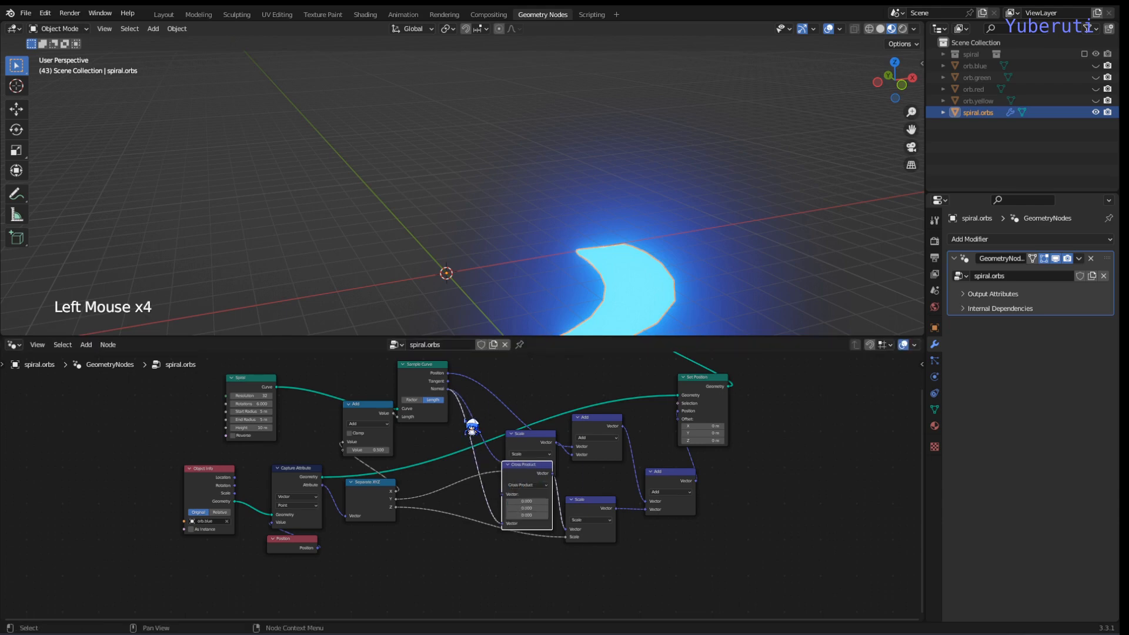
left_click_drag(455, 390, 511, 505)
scroll(660, 285, "down", 2)
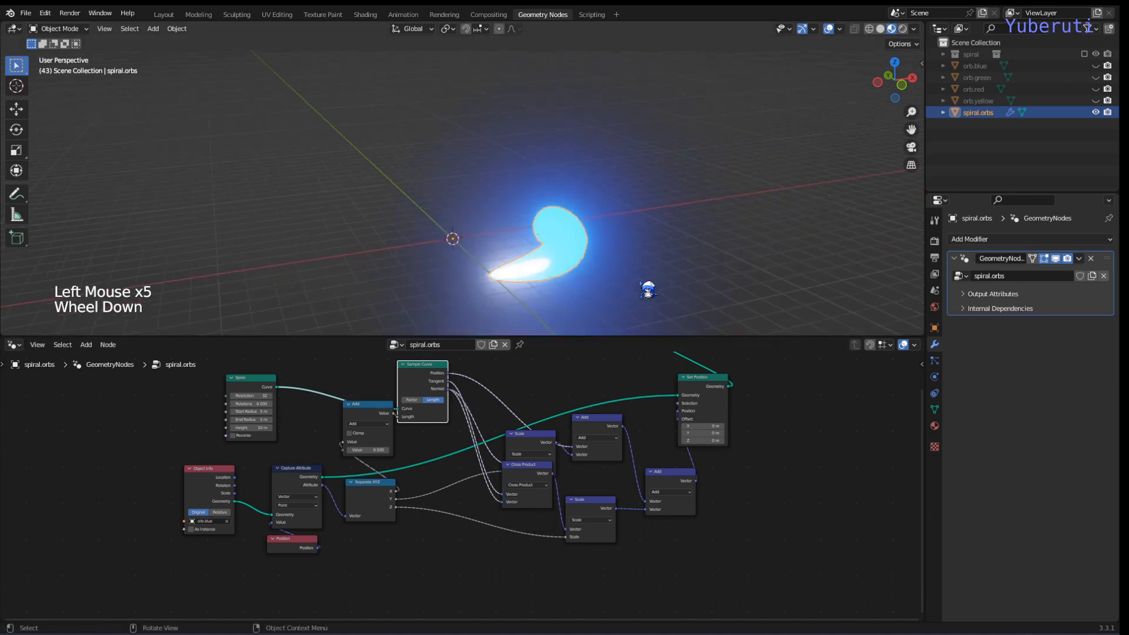
middle_click_drag(651, 285, 574, 307)
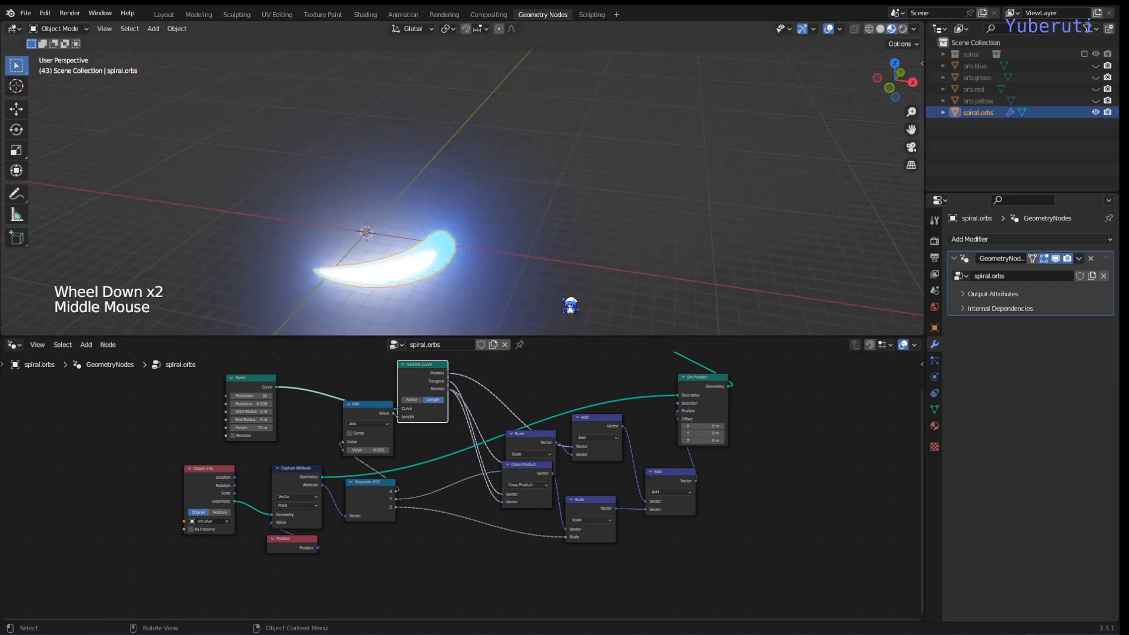
scroll(576, 309, "up", 1)
- Spread out the Cross Product, upper Scale and both vector Add nodes, and briefly try another second Value on the Math Add node
left_click_drag(532, 479, 533, 504)
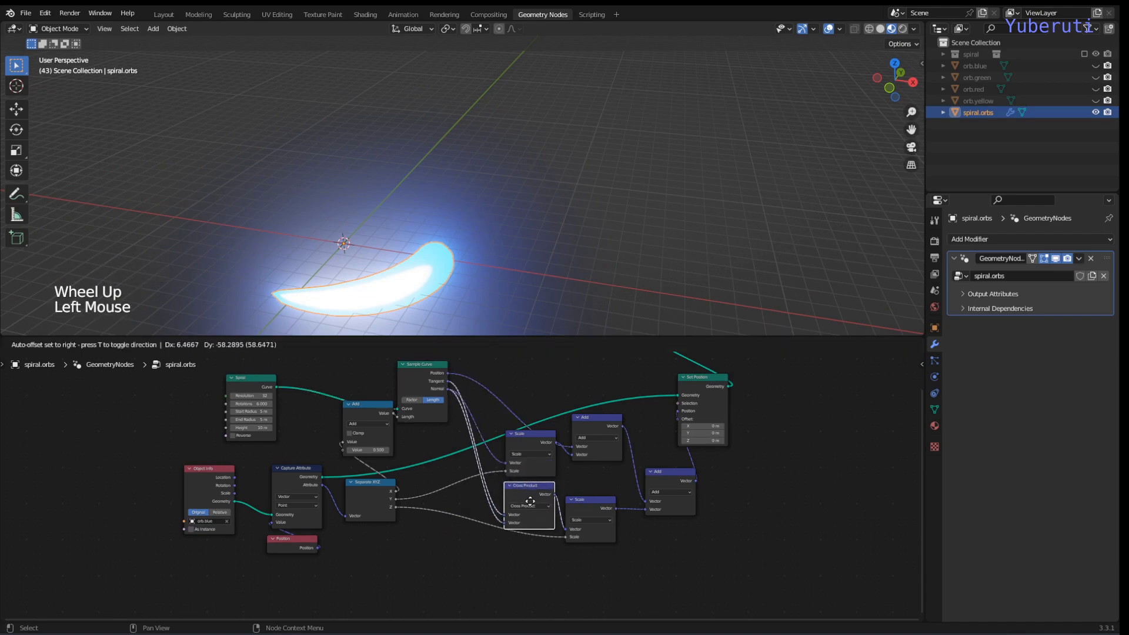
left_click_drag(524, 436, 505, 429)
left_click_drag(593, 425, 588, 394)
left_click_drag(671, 479, 660, 470)
left_click_drag(537, 511, 524, 499)
middle_click_drag(470, 283, 496, 269)
scroll(496, 269, "up", 1)
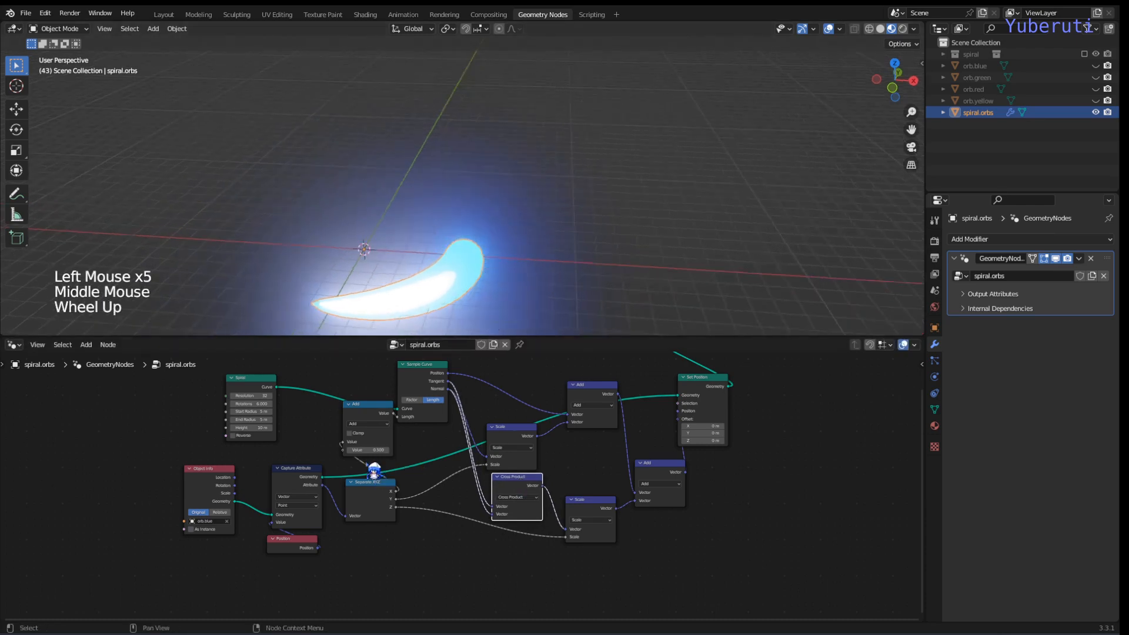
mouse_move(364, 450)
left_mouse_down()
mouse_move(823, 449)
mouse_move(380, 450)
left_mouse_up()
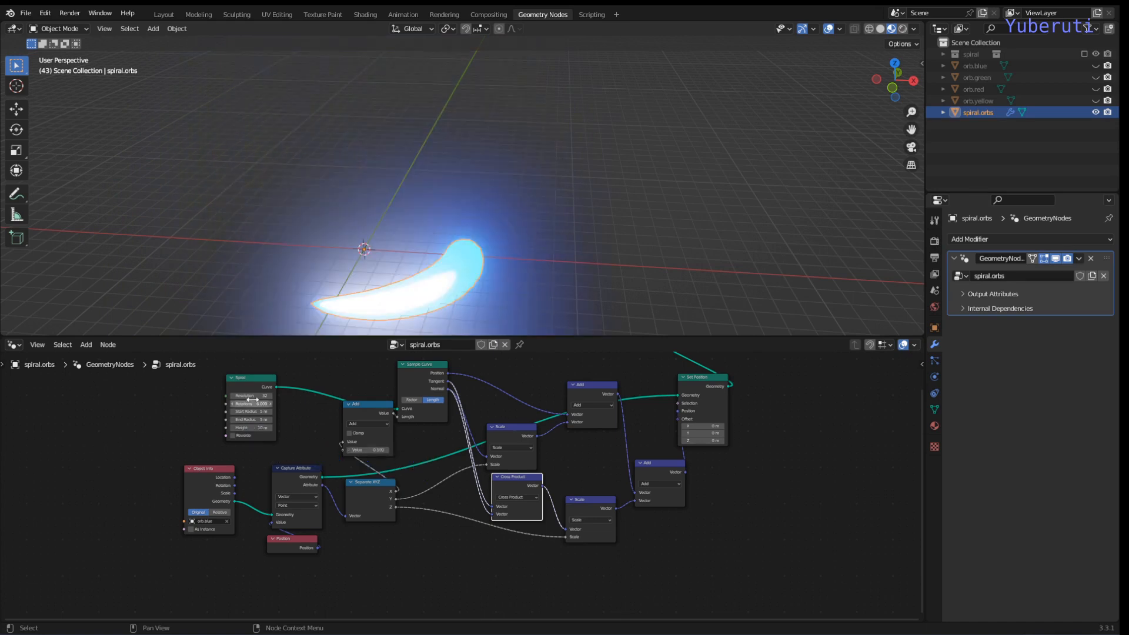
- Move the Spiral and Object Info nodes away from the Capture Attribute, Position and Separate XYZ nodes to open a gap between them
left_click_drag(265, 394, 210, 396)
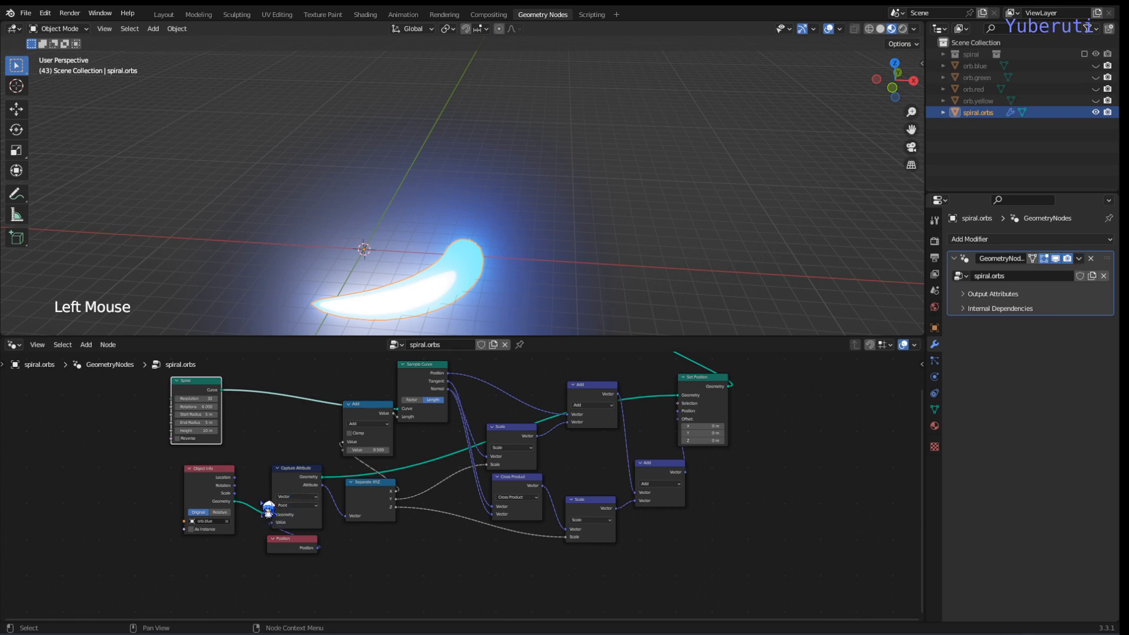
left_click_drag(268, 511, 375, 574)
left_click_drag(376, 504, 406, 506)
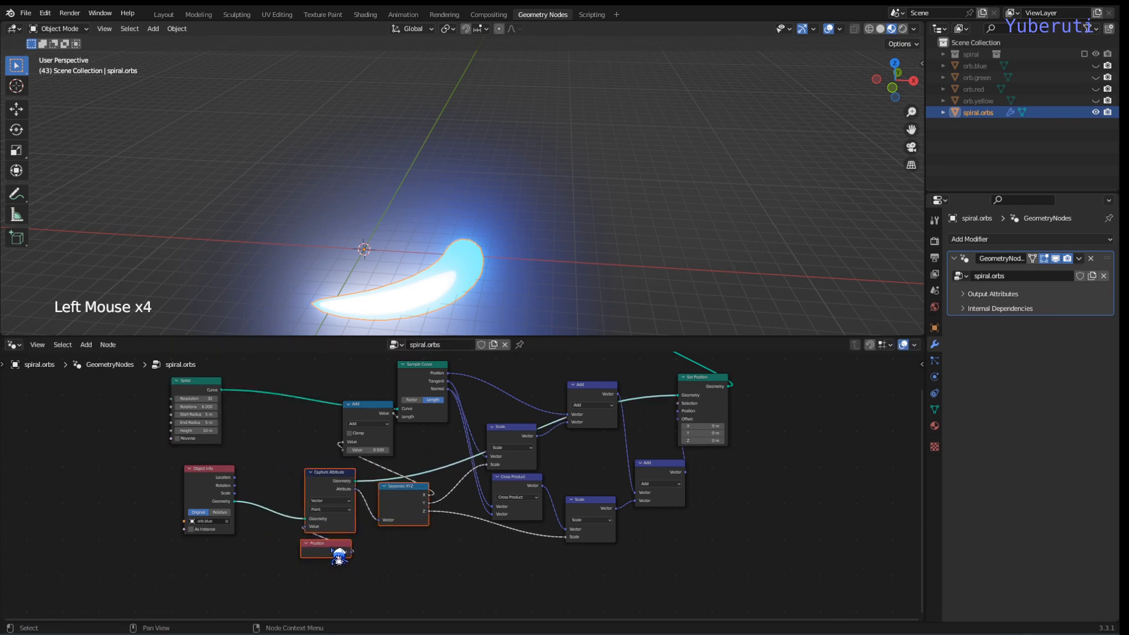
left_click_drag(340, 556, 345, 554)
left_click_drag(201, 484, 177, 486)
left_click(262, 469)
- Insert a Transform node between Object Info and Capture Attribute and set its Y rotation to 180°
middle_click_drag(262, 469, 433, 474)
scroll(433, 474, "up", 1)
left_click(426, 470)
key("shift+a")
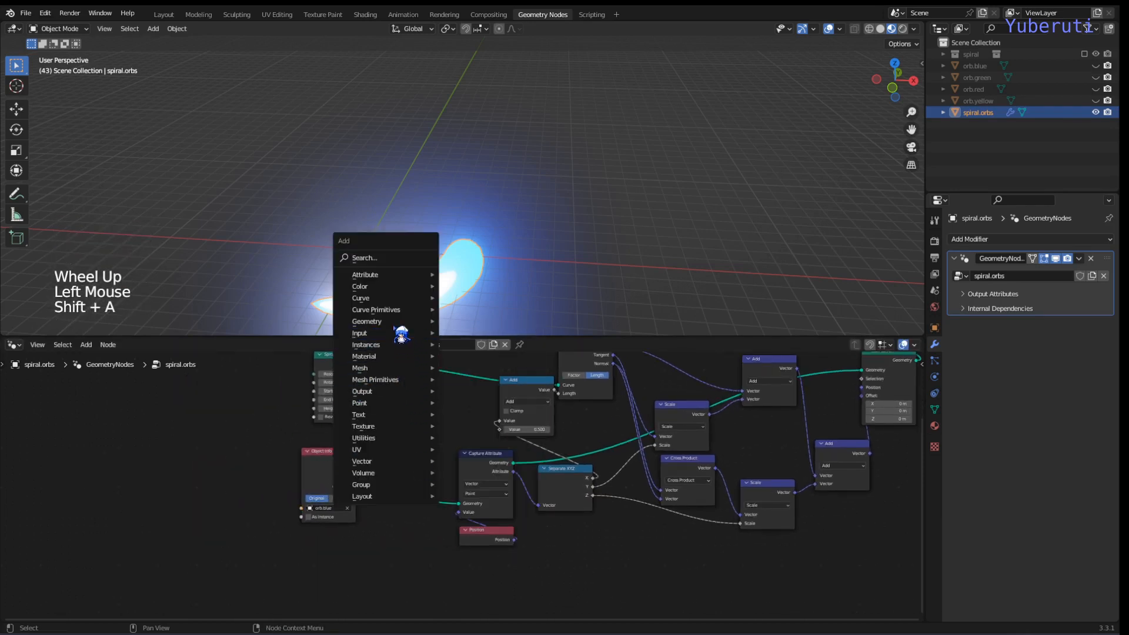
mouse_move(388, 321)
left_click(482, 450)
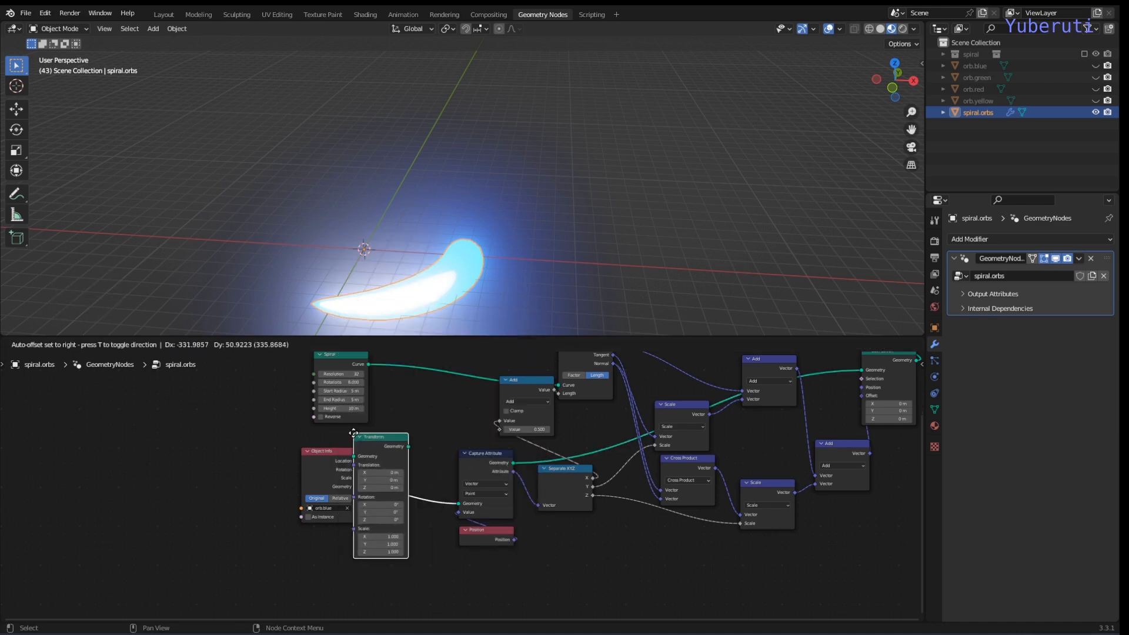
left_click(395, 444)
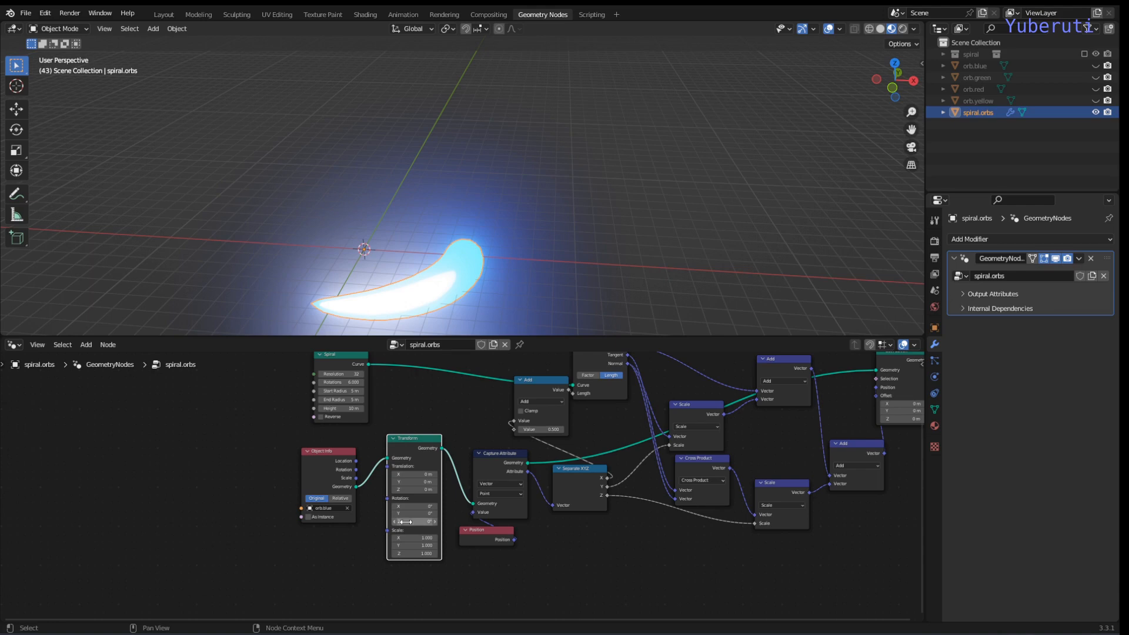
mouse_move(408, 514)
left_mouse_down()
mouse_move(417, 524)
mouse_move(399, 514)
left_mouse_up()
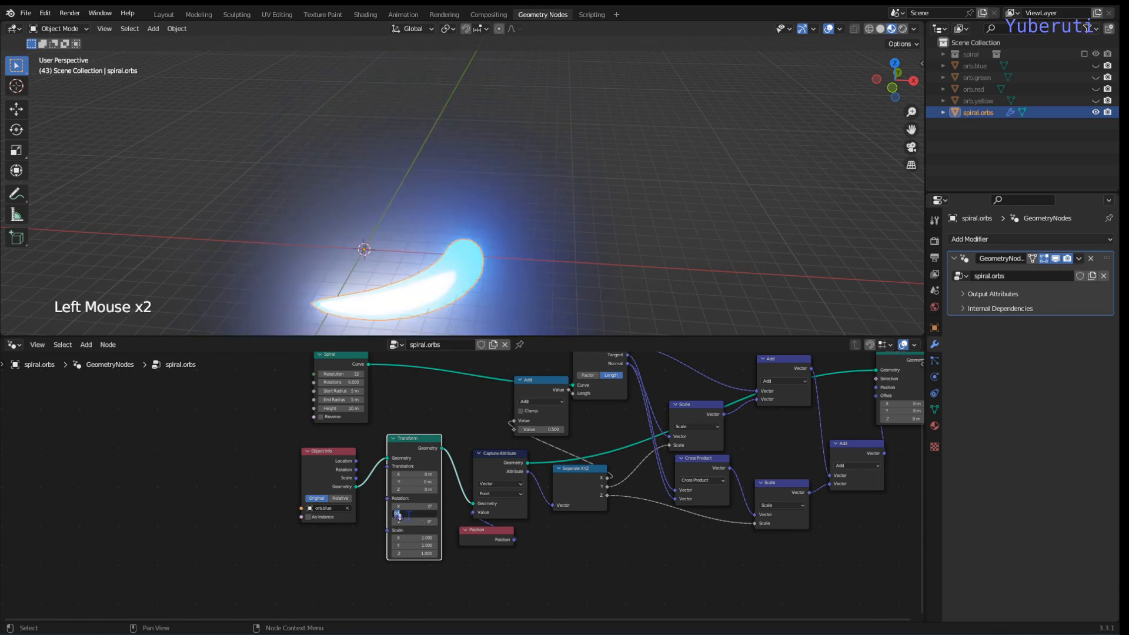
key("Return")
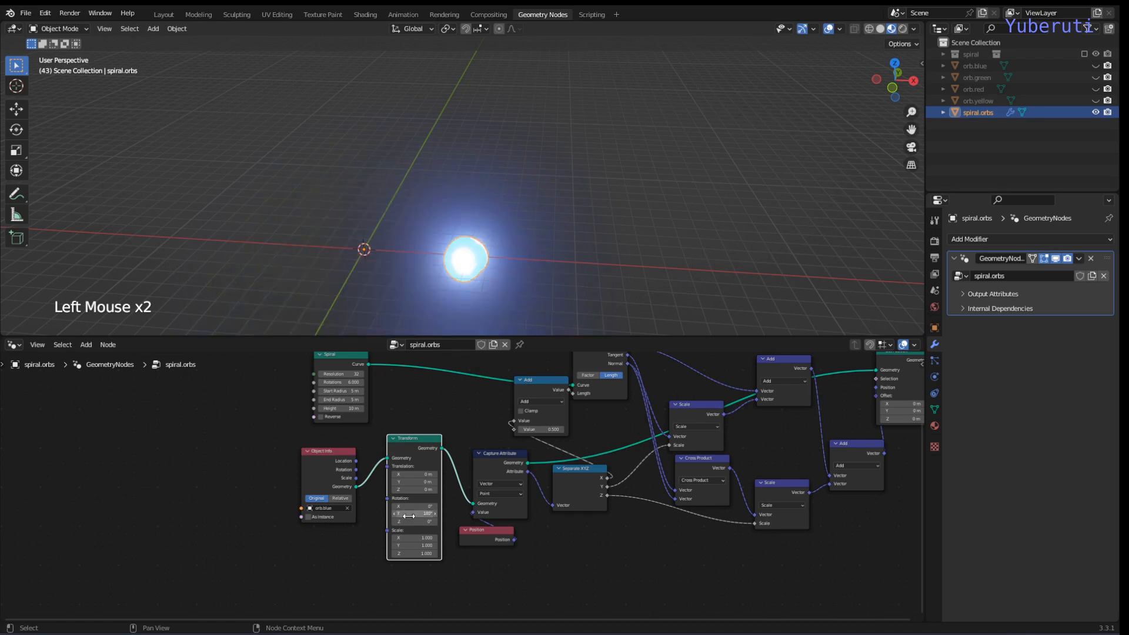
- Try sliding the Math Add node's second Value up and back down to test the orb's movement
left_click_drag(523, 430, 695, 430)
left_click_drag(541, 429, 176, 429)
- Reposition the Group Output node beyond Set Position and bring the Spiral and Math Add nodes closer together
left_click(594, 423)
scroll(594, 423, "down", 2)
middle_click_drag(594, 423, 203, 535)
left_click_drag(487, 438, 618, 458)
middle_click_drag(250, 479, 412, 431)
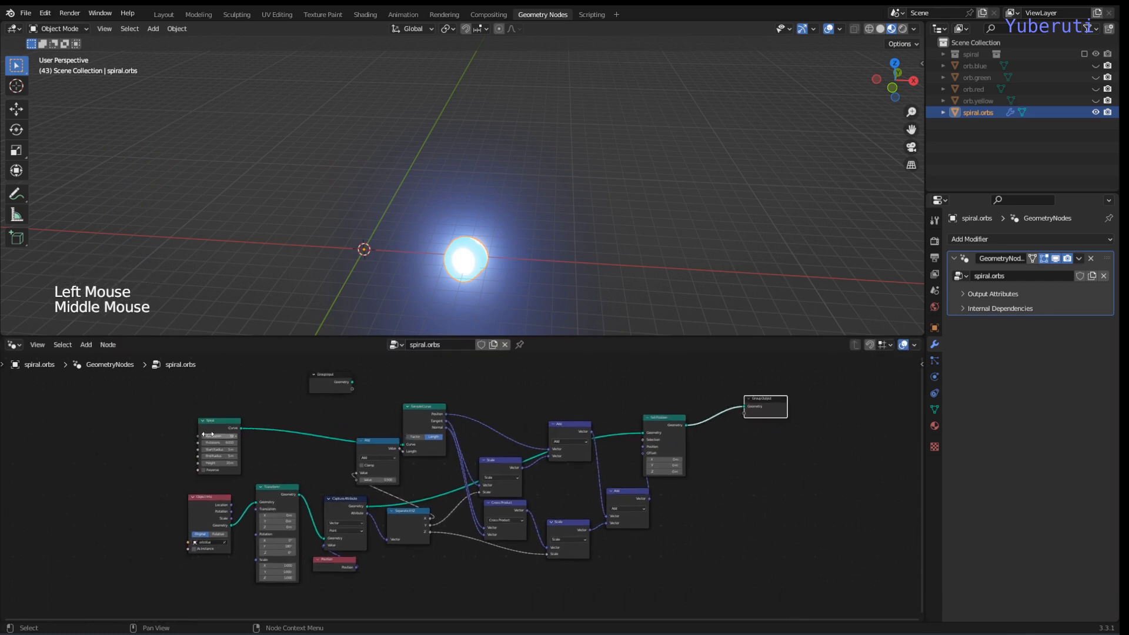
left_click_drag(222, 422, 275, 415)
left_click_drag(378, 460, 344, 460)
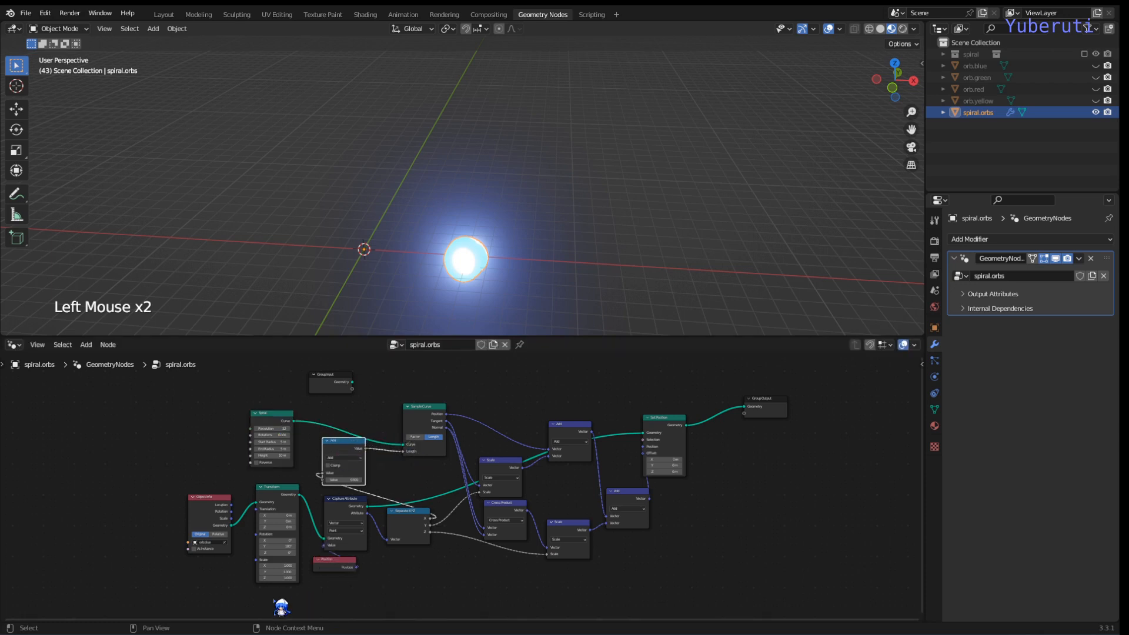
- Increase the Math Add node's second Value to move the orb farther along the spiral
mouse_move(338, 480)
left_mouse_down()
mouse_move(397, 480)
mouse_move(333, 472)
left_mouse_up()
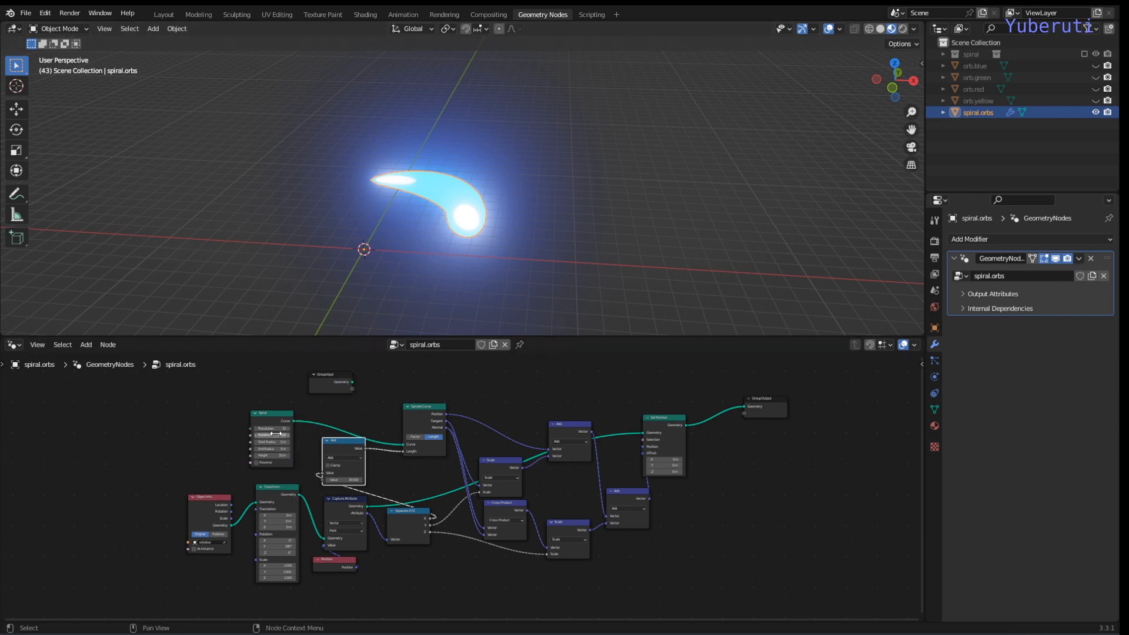
left_click(420, 475)
- Tidy the node layout by moving the lower Scale, Separate XYZ and Capture Attribute nodes
left_click_drag(570, 533, 567, 527)
left_click_drag(416, 514, 443, 511)
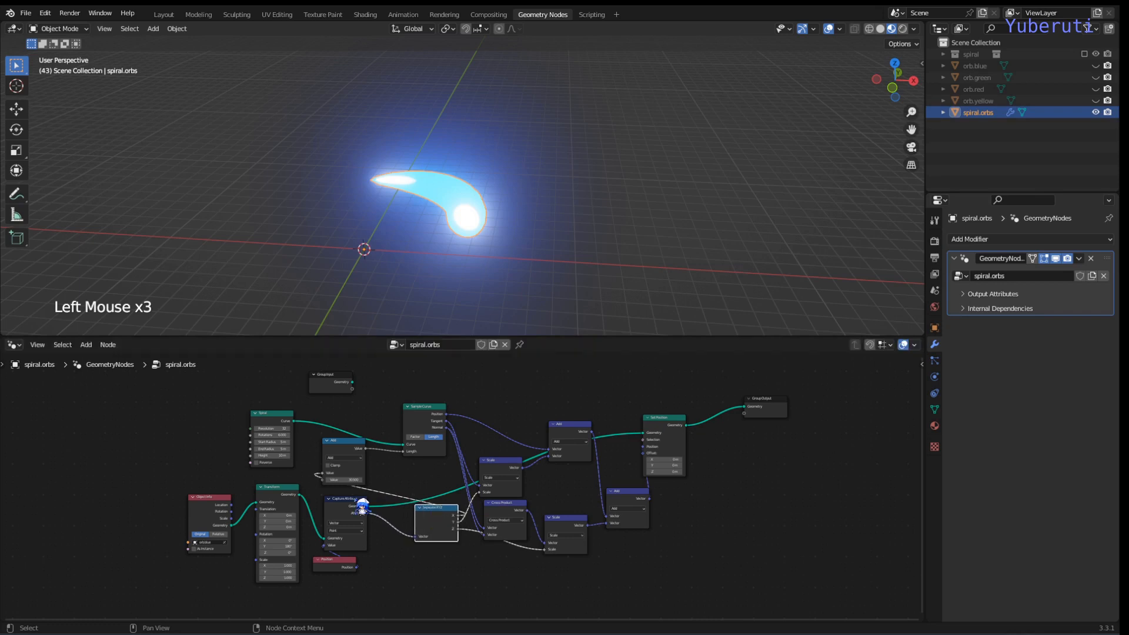
left_click_drag(327, 522, 359, 513)
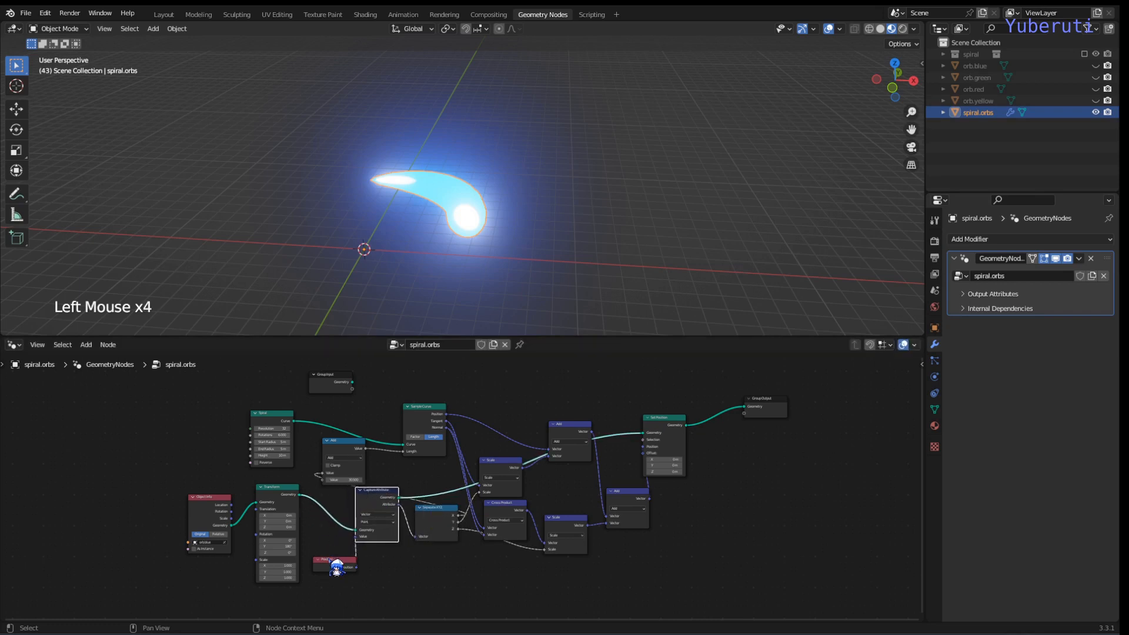
- Tidy the node layout and group the Transform, Capture Attribute, Sample Curve, math and Set Position nodes, leaving Spiral and Object Info outside
mouse_move(336, 567)
left_mouse_down()
mouse_move(376, 553)
mouse_move(340, 546)
left_mouse_up()
left_click_drag(280, 503, 309, 509)
mouse_move(260, 415)
left_mouse_down()
mouse_move(194, 415)
mouse_move(263, 433)
mouse_move(310, 558)
mouse_move(347, 591)
mouse_move(438, 602)
mouse_move(673, 569)
left_mouse_up()
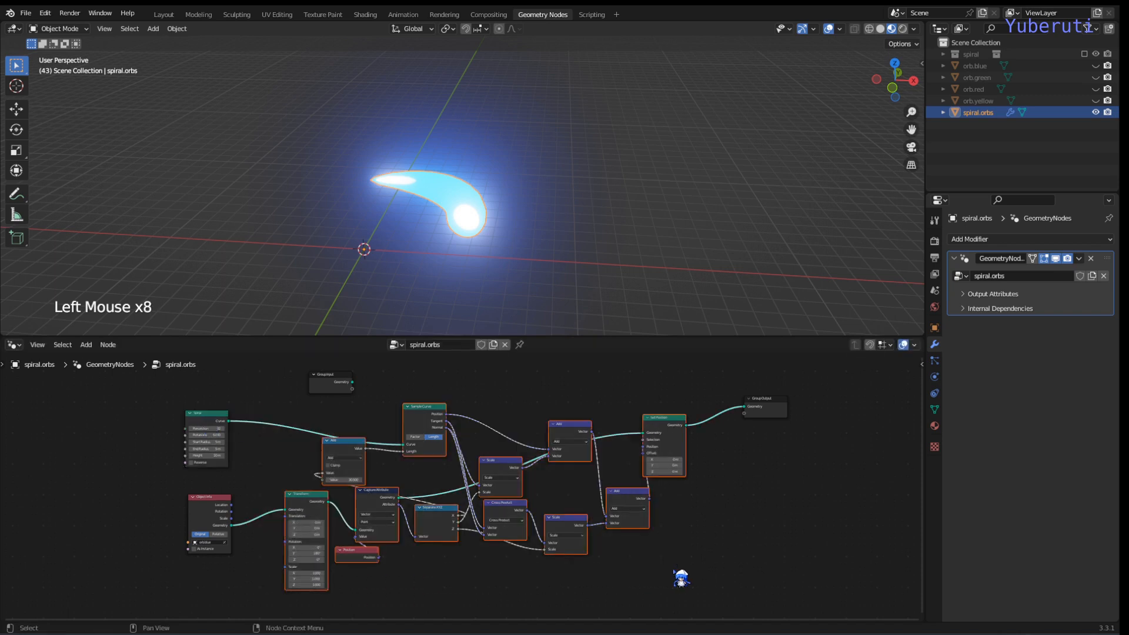
key("ctrl+g")
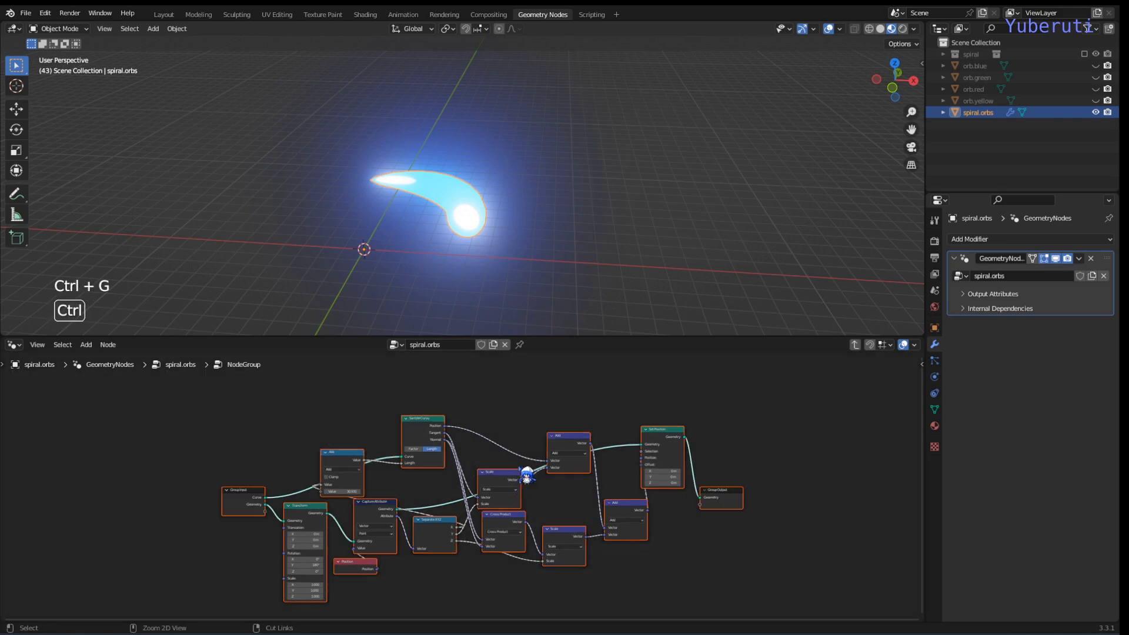
- Inside the group, move the Group Input node away and expose the Math Add node's second Value as a group input
scroll(488, 465, "up", 3)
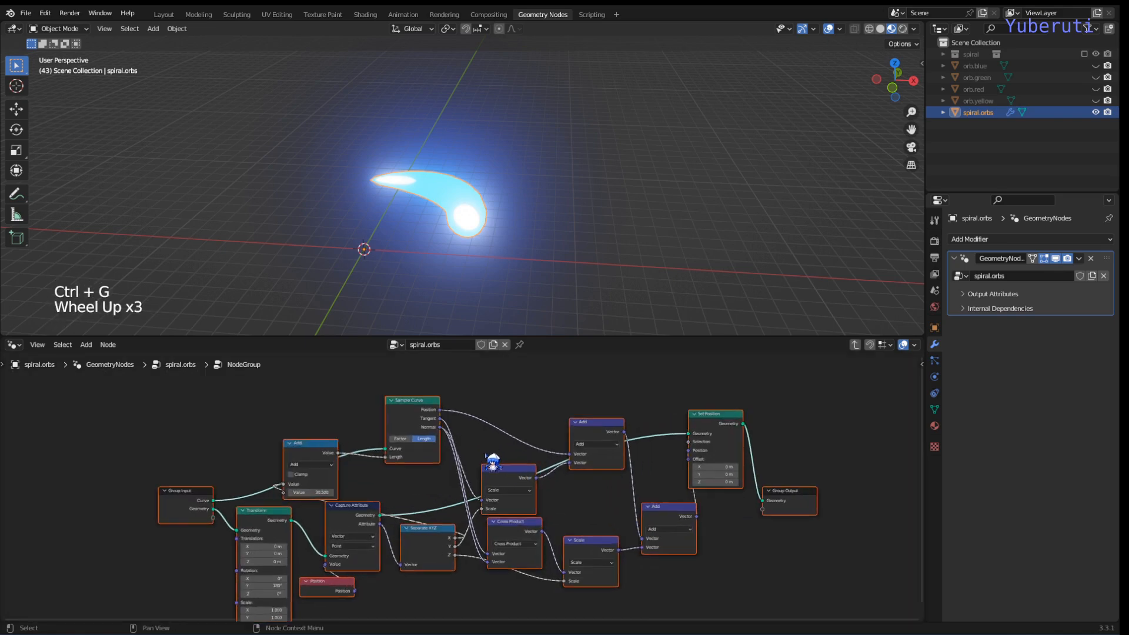
middle_click_drag(494, 464, 521, 408)
left_click_drag(231, 464, 197, 449)
left_click(272, 460)
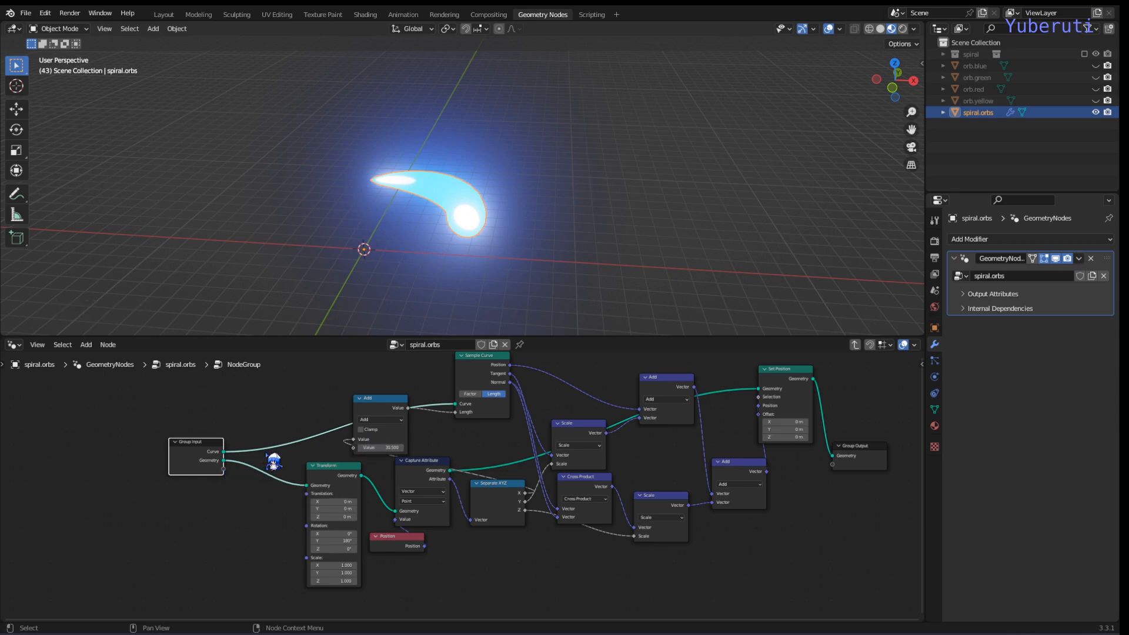
left_click_drag(224, 468, 355, 447)
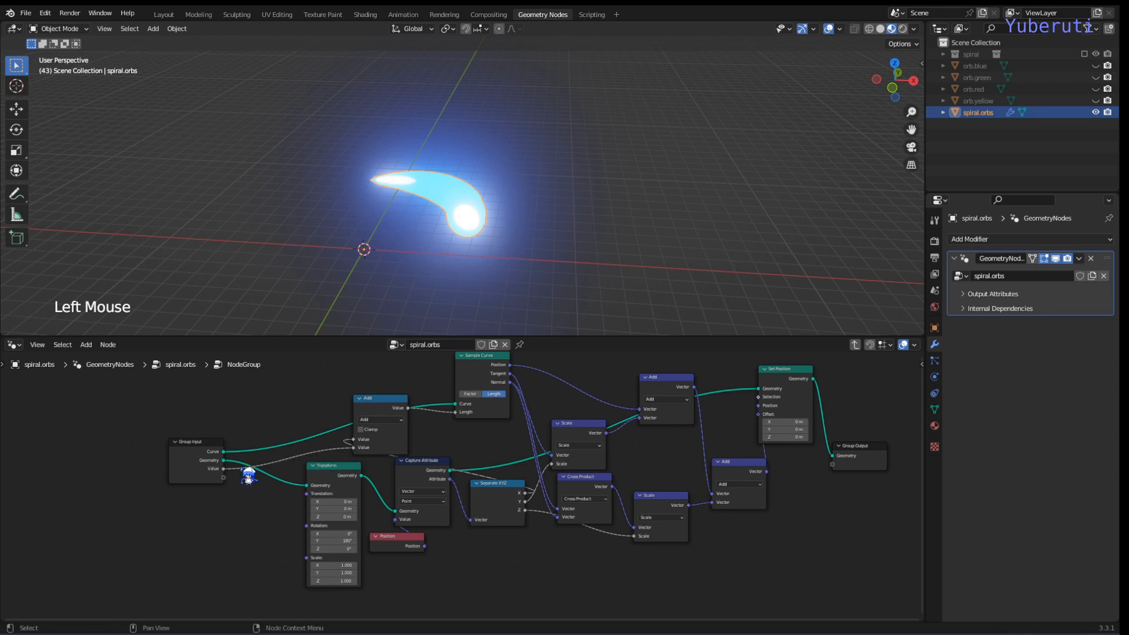
- Rename the group's new Value input to offset
left_click(922, 365)
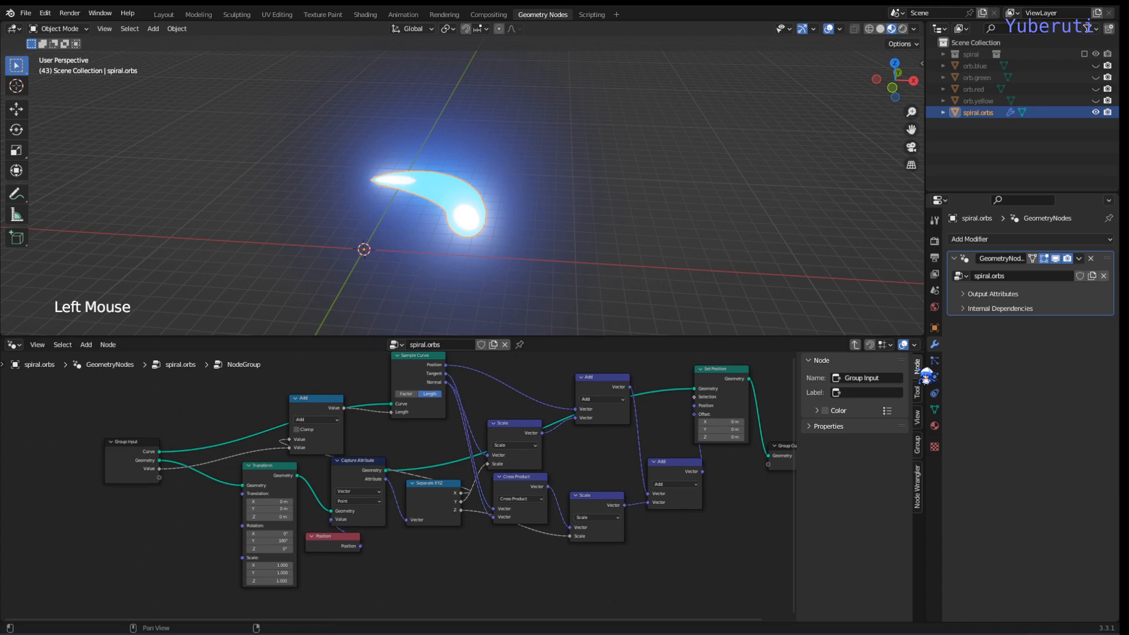
left_click(919, 446)
left_click(832, 404)
double_click(826, 404)
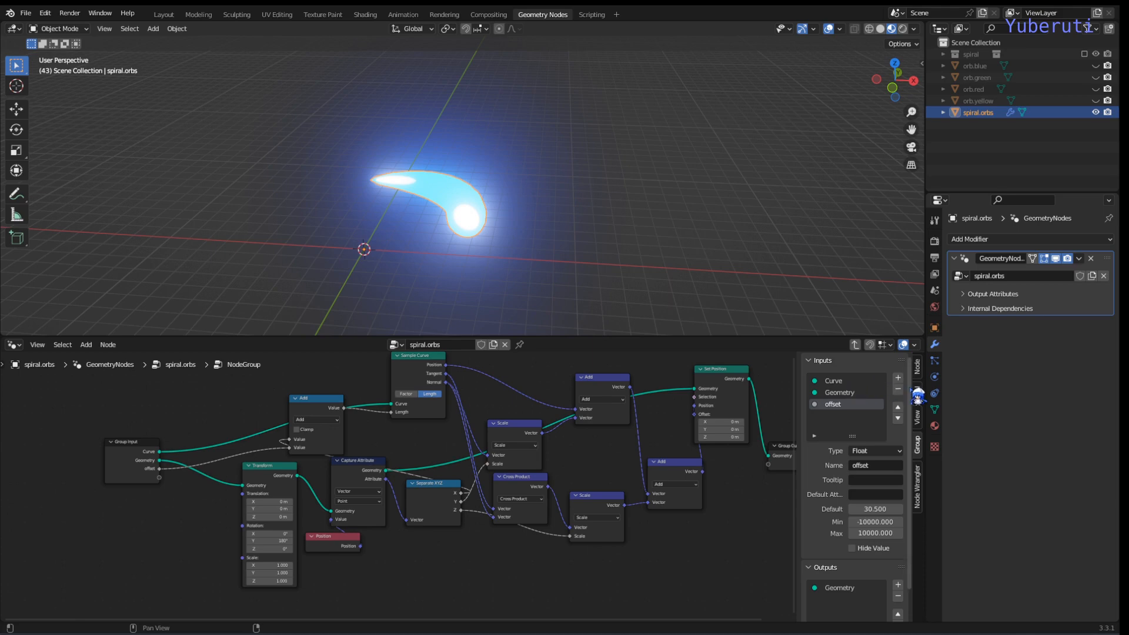
key("n")
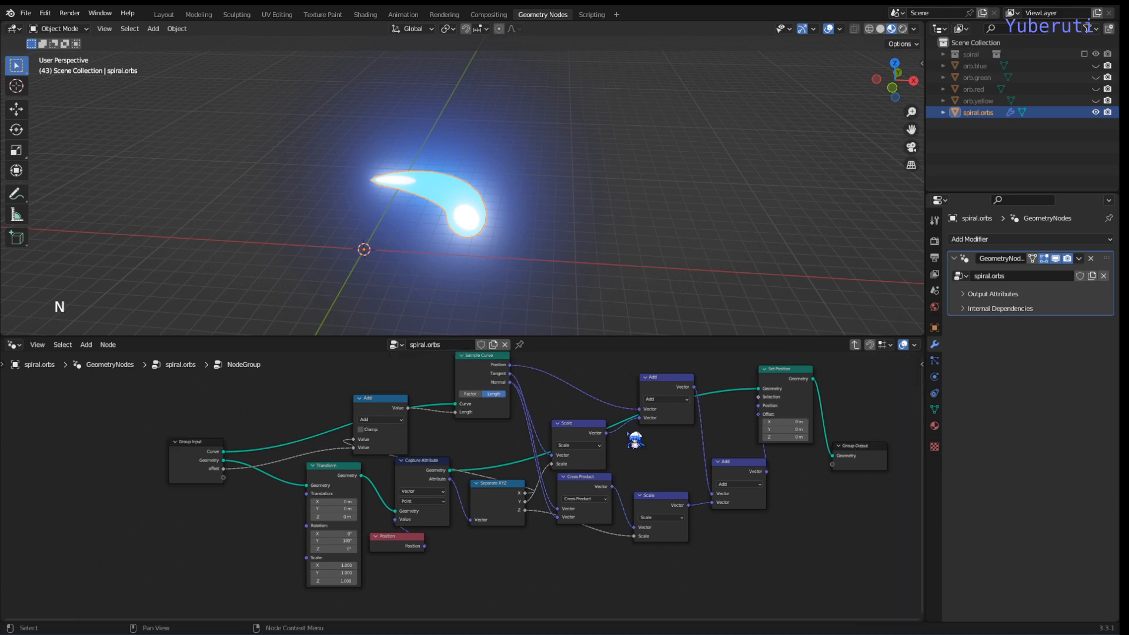
- Exit to the parent node tree and bring the Spiral, Object Info and group nodes closer together
left_click(855, 345)
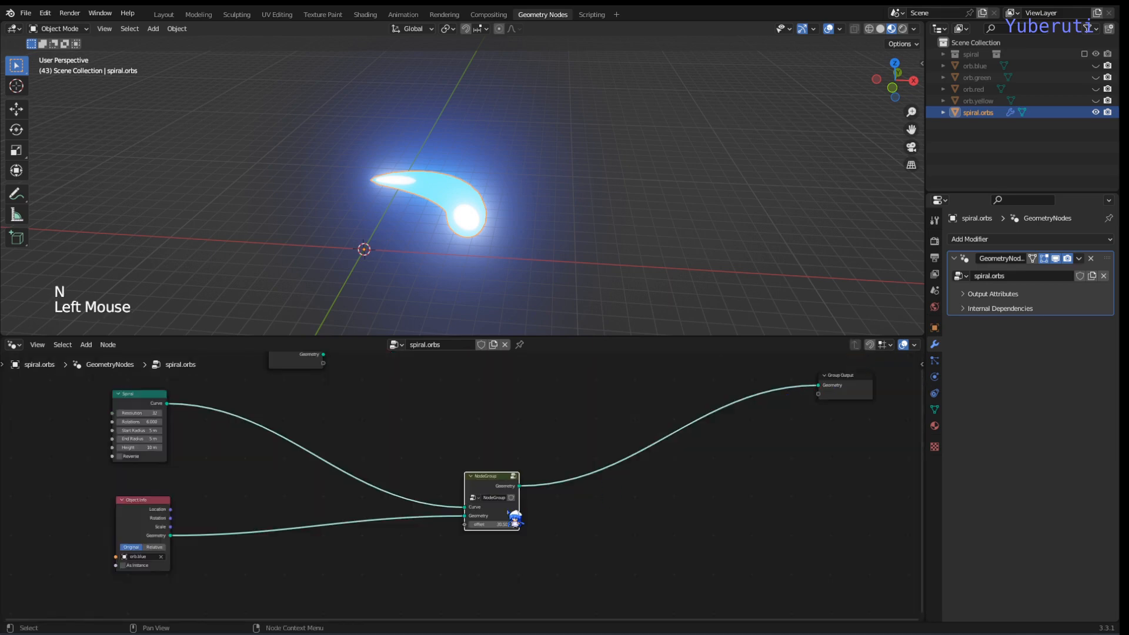
left_click_drag(504, 495, 478, 421)
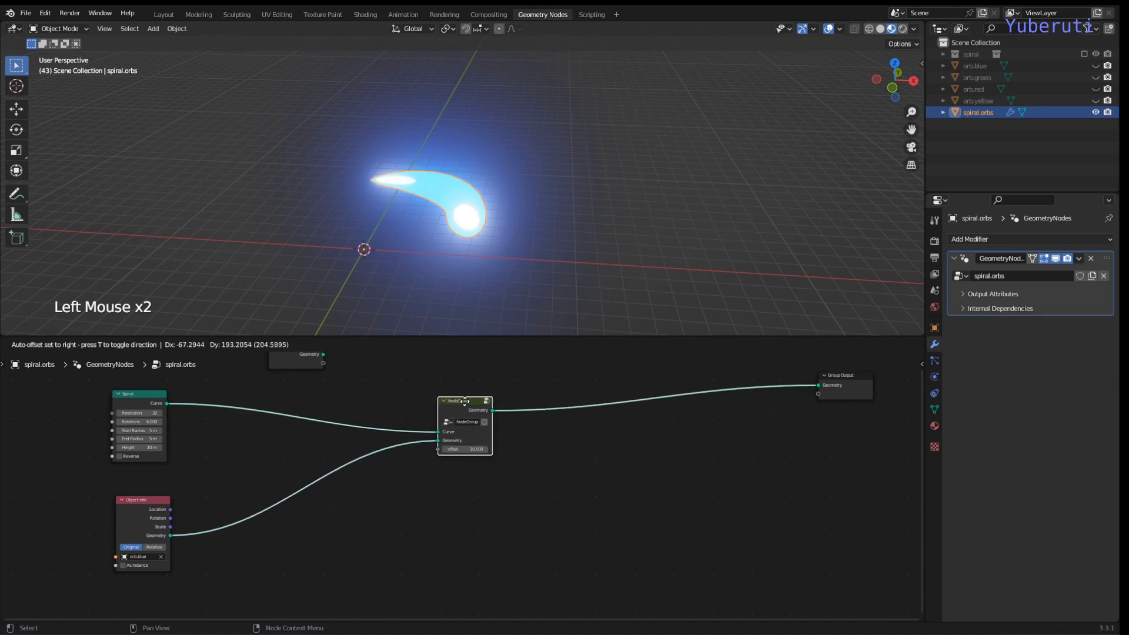
left_click_drag(145, 512, 147, 485)
left_click_drag(460, 416, 296, 431)
middle_click_drag(324, 478, 453, 505)
scroll(466, 517, "up", 4)
scroll(465, 518, "up", 1)
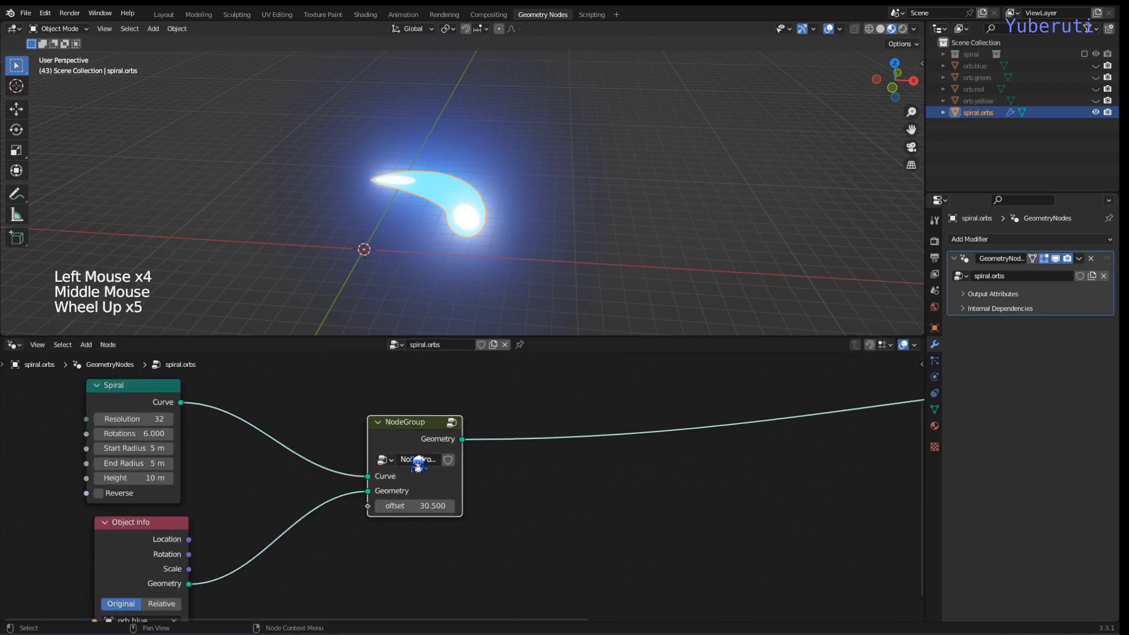
- Rename the node group to orb.deform and nudge its node closer to the Spiral and Object Info nodes
left_click(412, 460)
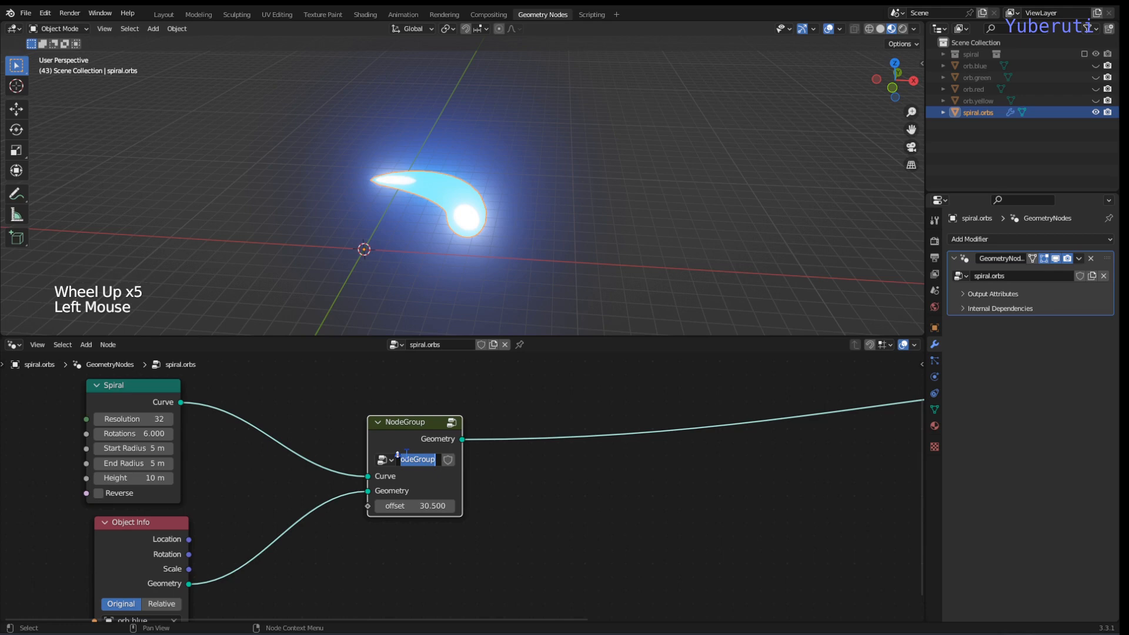
type("orm")
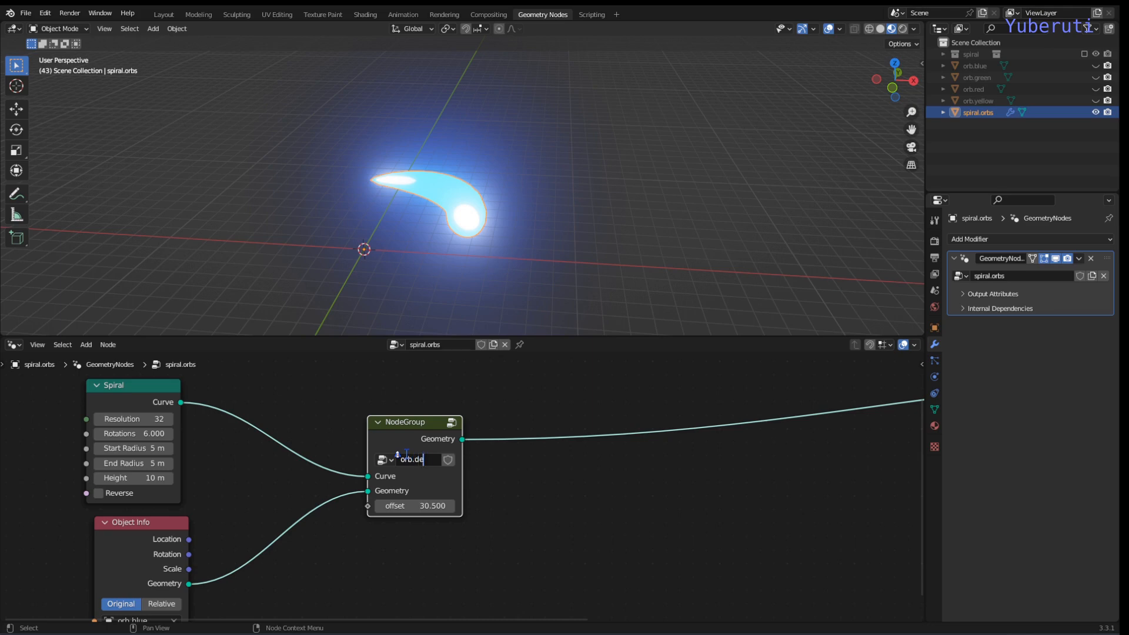
type("rb.deform")
key("Return")
left_click_drag(414, 433, 403, 411)
scroll(294, 534, "down", 2)
middle_click_drag(301, 532, 374, 500)
scroll(472, 435, "up", 2)
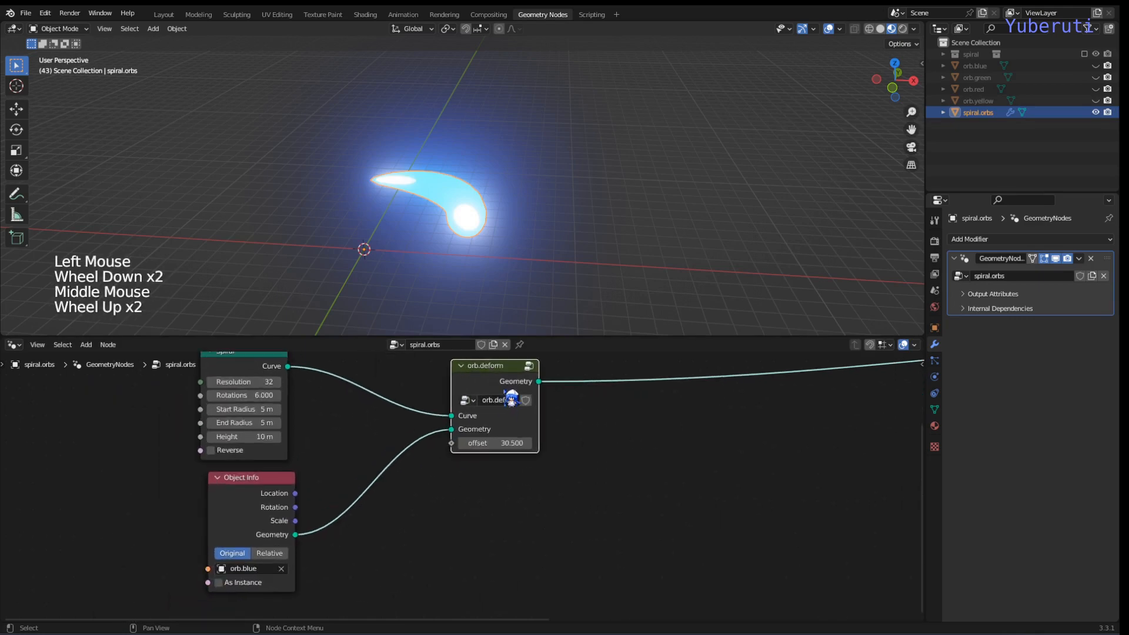
left_click_drag(500, 396, 459, 398)
scroll(427, 506, "down", 3)
scroll(427, 505, "down", 2)
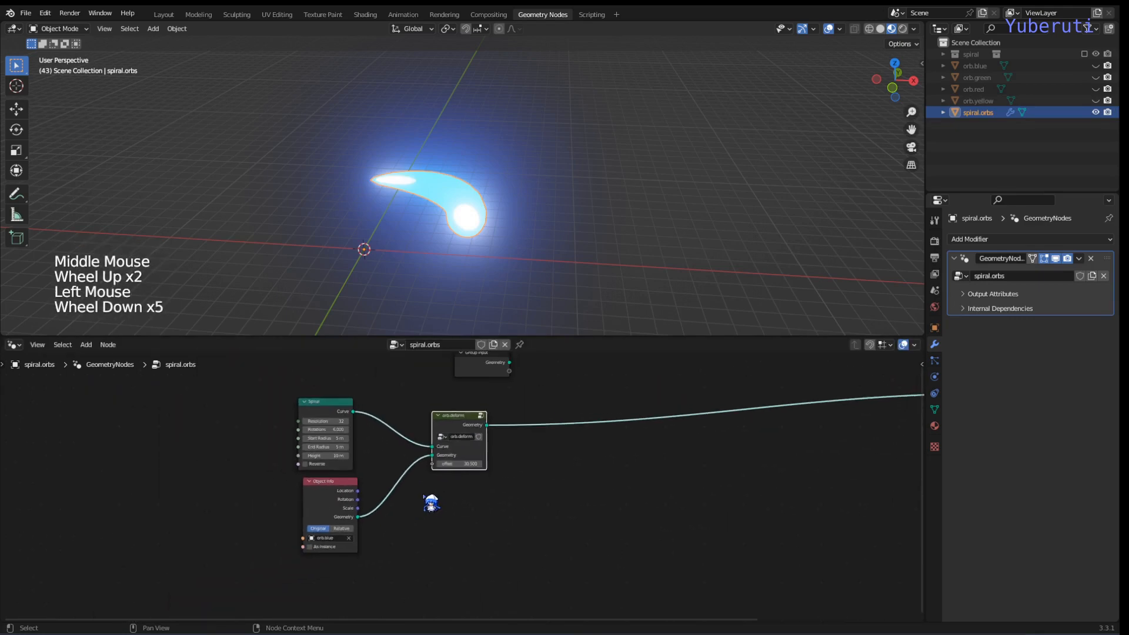
scroll(503, 522, "down", 2)
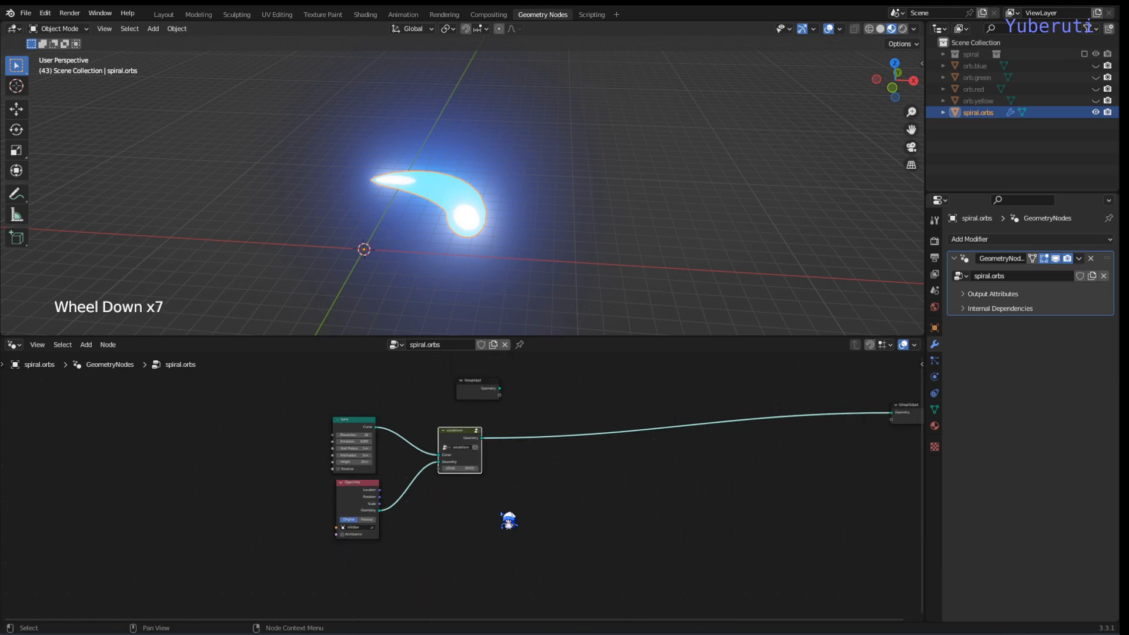
- Add a Join Geometry node that combines the Spiral curve with the orb.deform output and feeds the Group Output
middle_click_drag(587, 520, 559, 506)
scroll(490, 515, "up", 1)
key("shift+a")
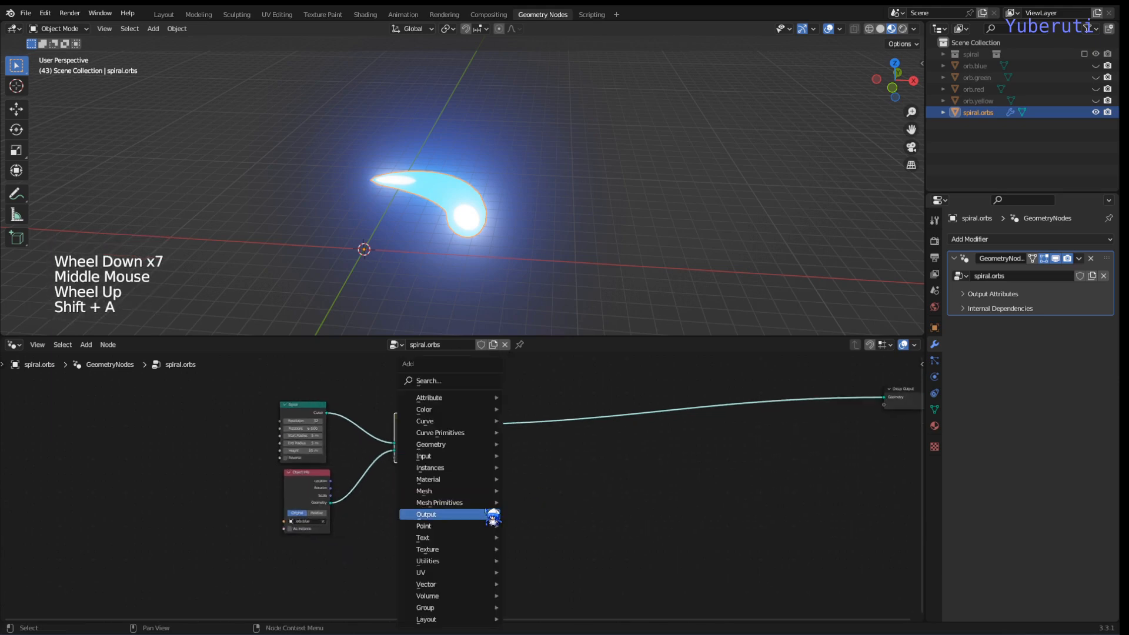
mouse_move(486, 456)
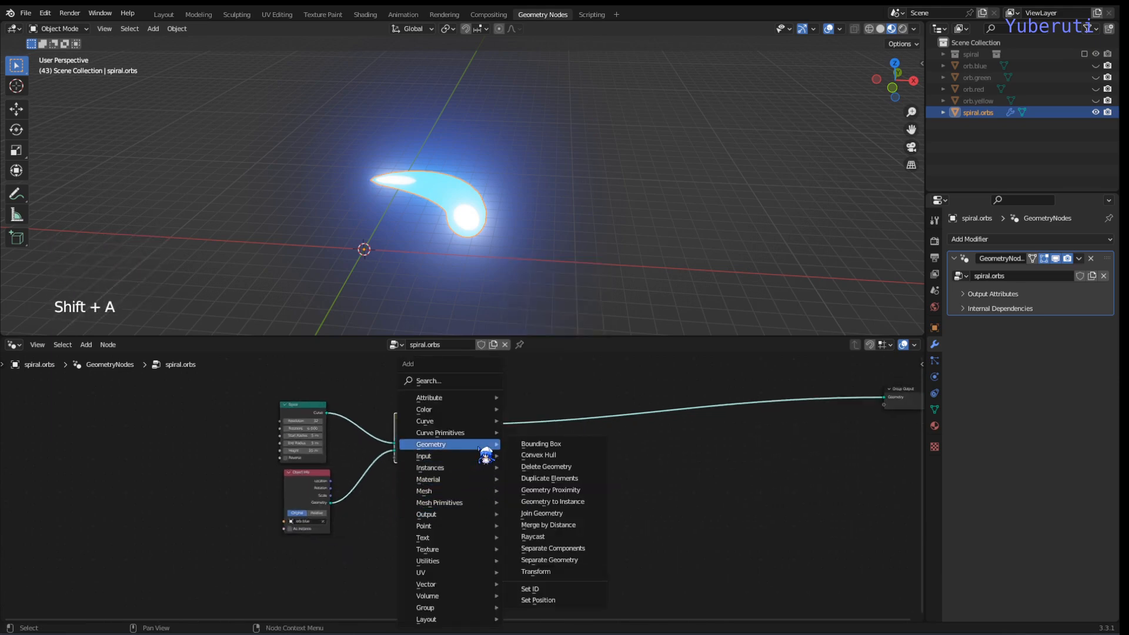
left_click(556, 515)
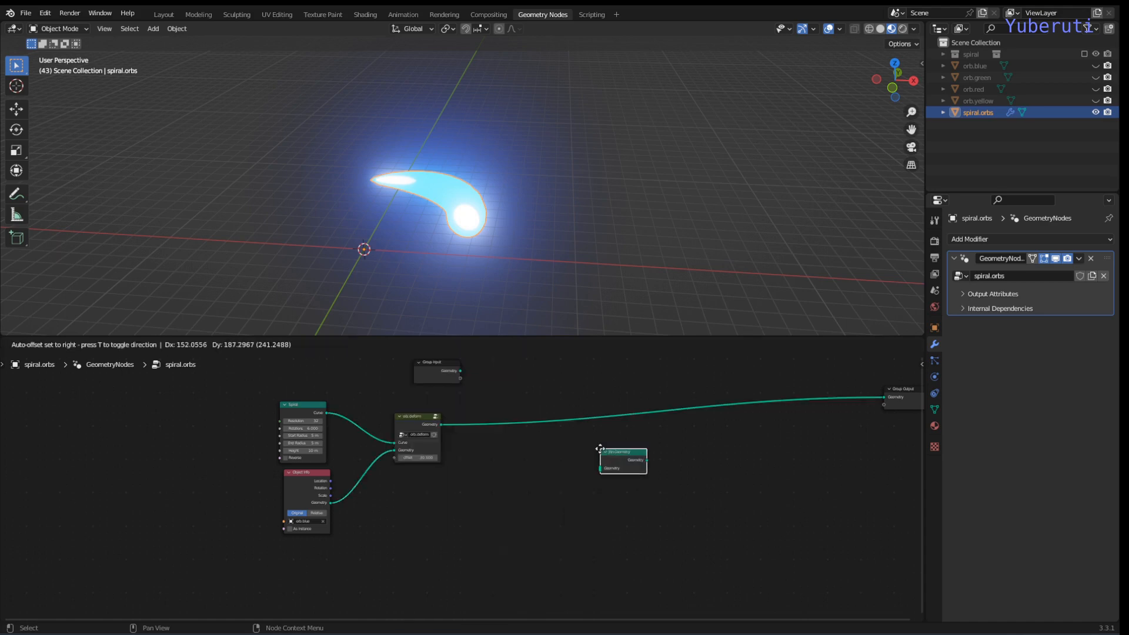
left_click_drag(333, 419, 611, 466)
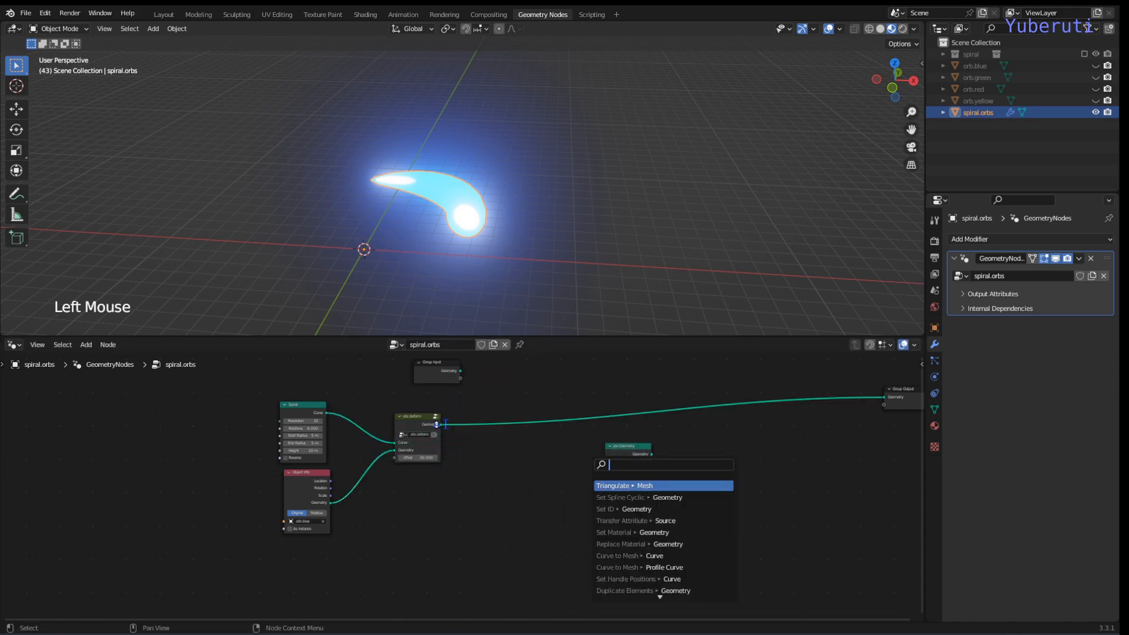
left_click(328, 416)
left_click_drag(326, 413, 606, 464)
left_click_drag(442, 425, 884, 397)
scroll(479, 239, "down", 2)
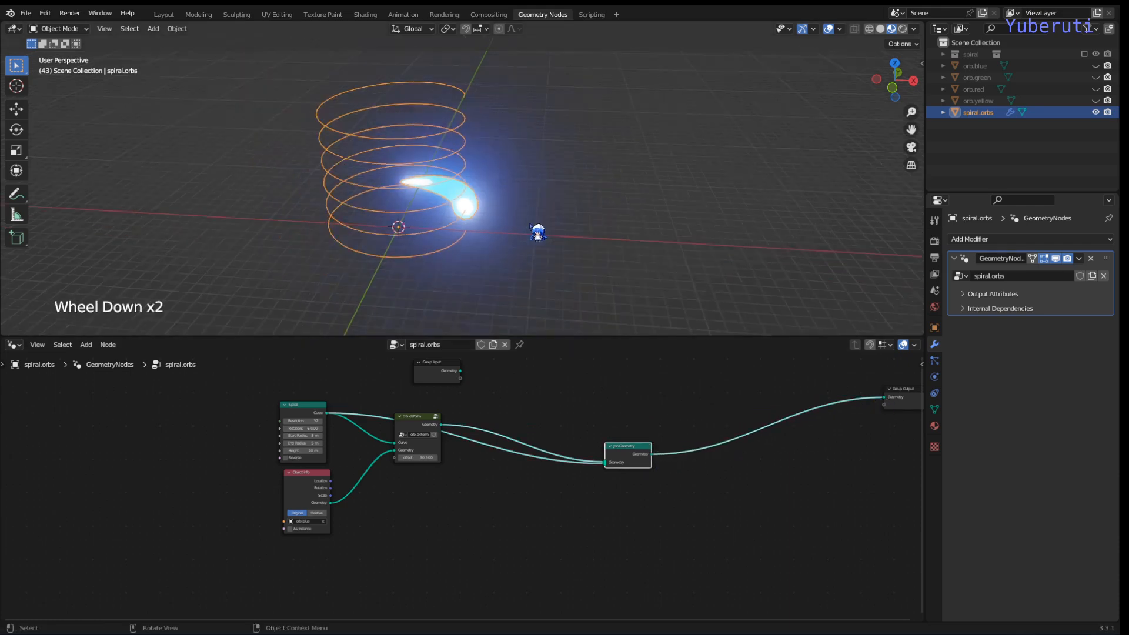
middle_click_drag(537, 232, 557, 282)
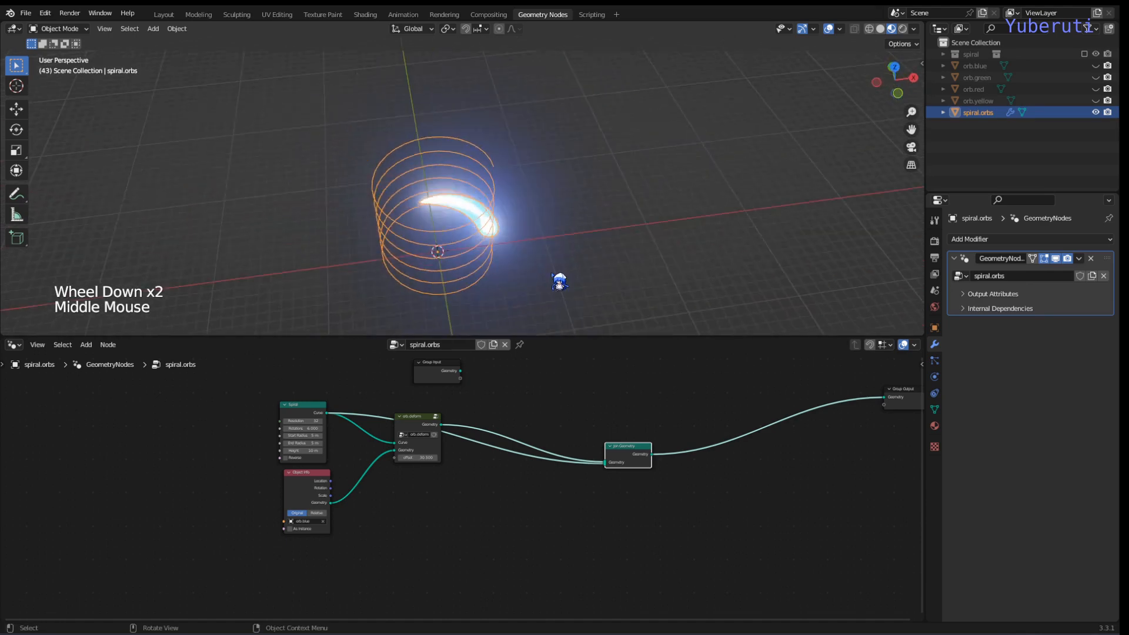
scroll(556, 282, "up", 1)
- Duplicate the Spiral and orb.deform nodes and place the copies below the blue orb's nodes
left_click(465, 527)
left_click_drag(307, 475, 306, 475)
left_click(357, 467)
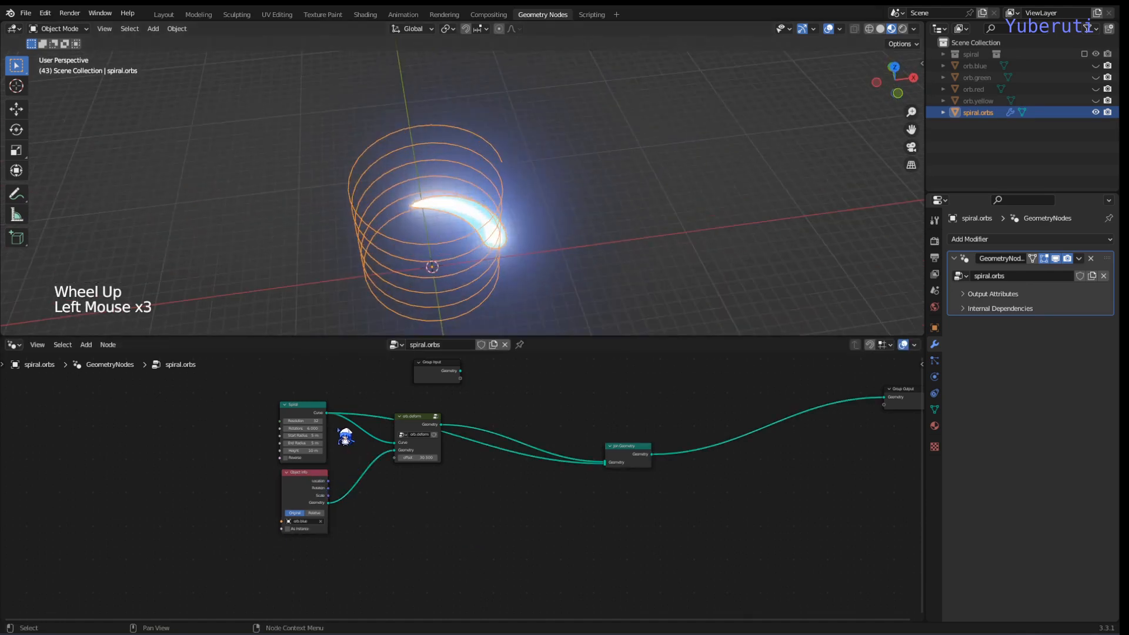
left_click(316, 423)
key("shift+d")
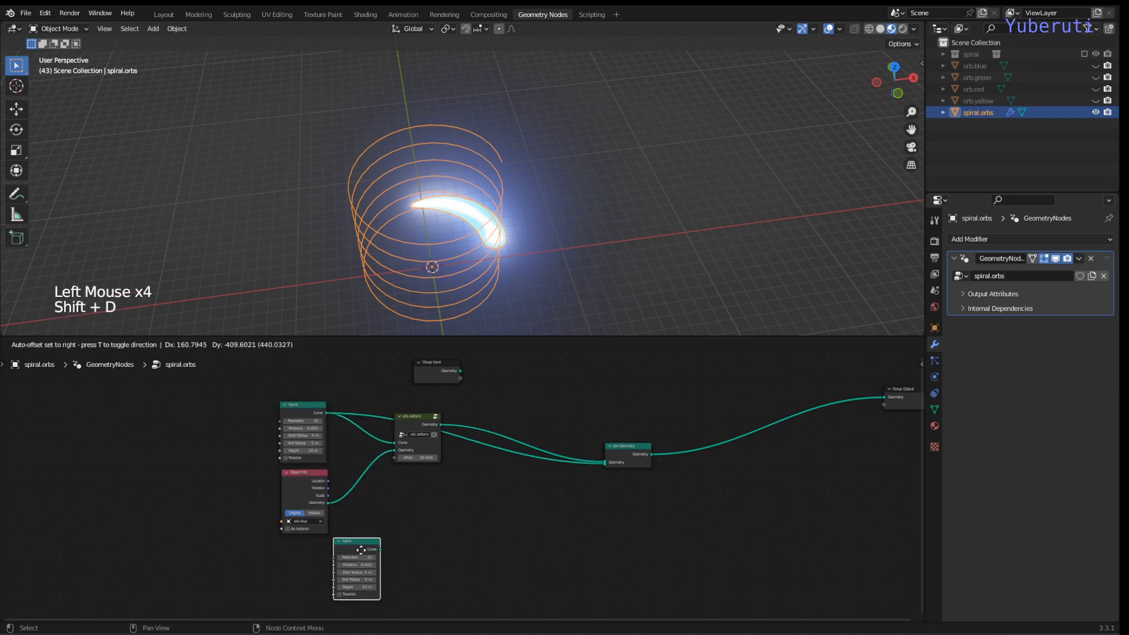
left_click(339, 568)
left_click(415, 422)
key("shift+d")
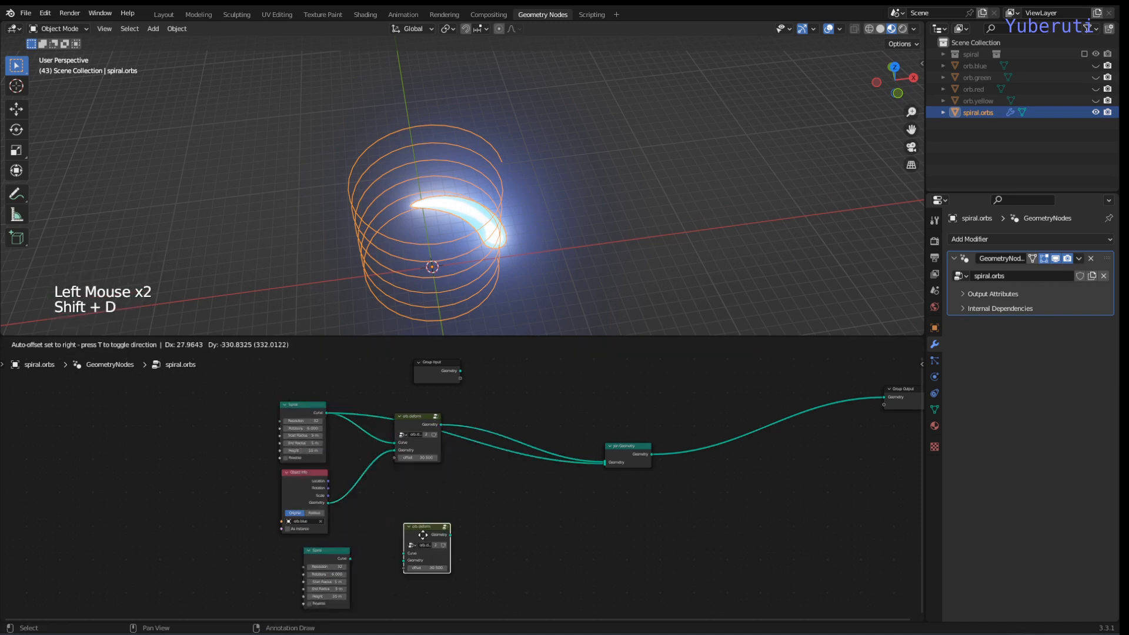
left_click(425, 568)
middle_click_drag(424, 568, 446, 464)
scroll(471, 485, "up", 2)
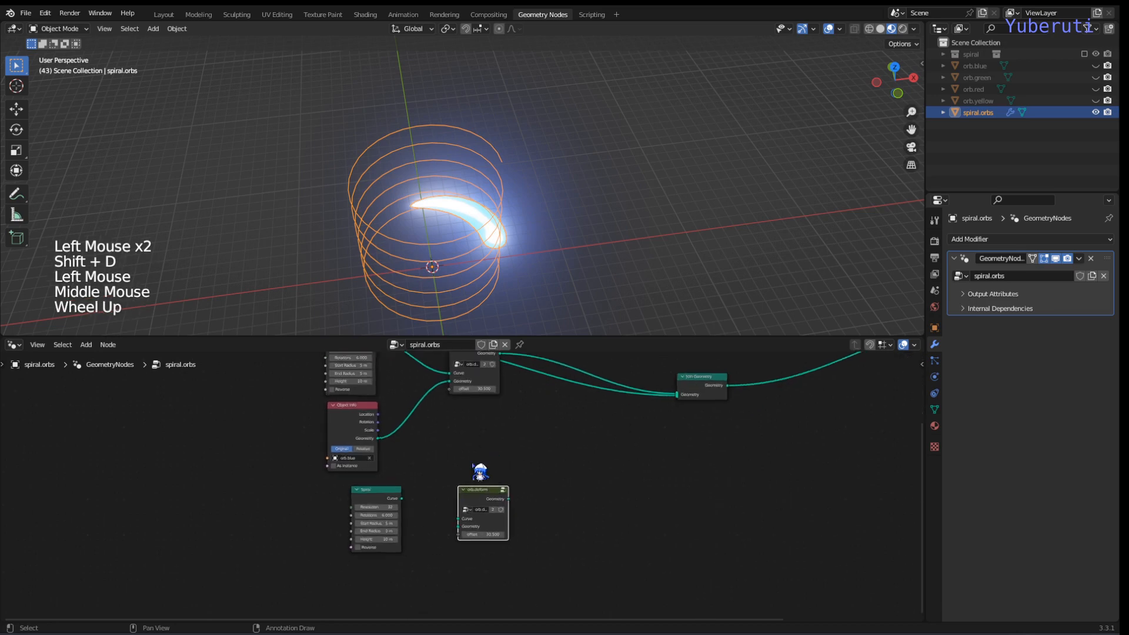
scroll(468, 466, "down", 2)
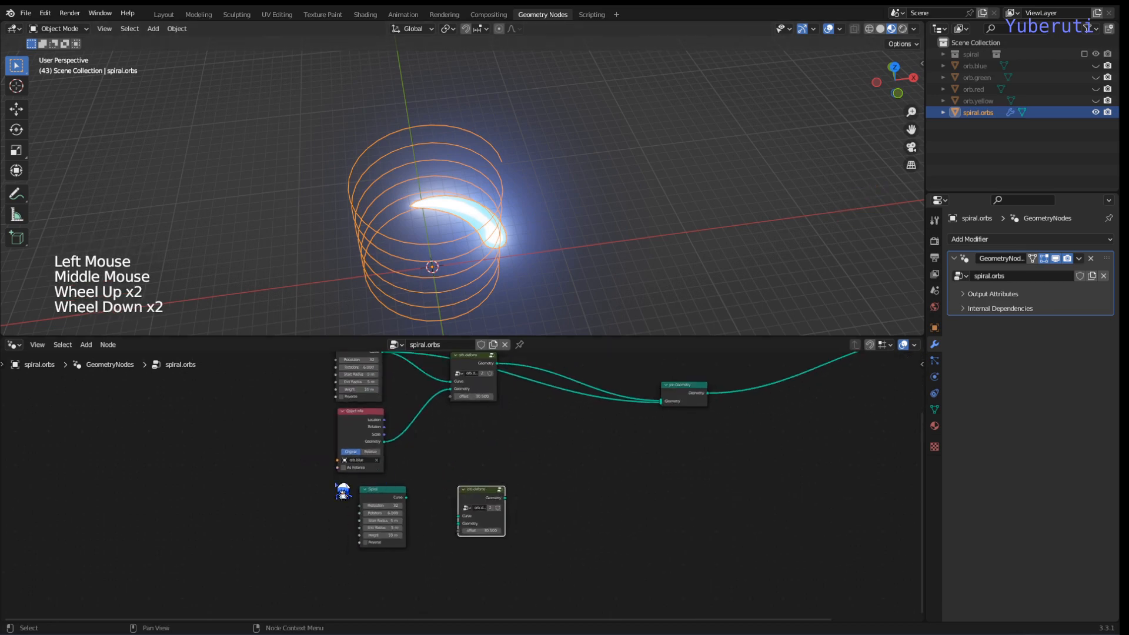
- Duplicate the Object Info node below the copied Spiral and set its object to orb.green
left_click(363, 435)
key("shift+d")
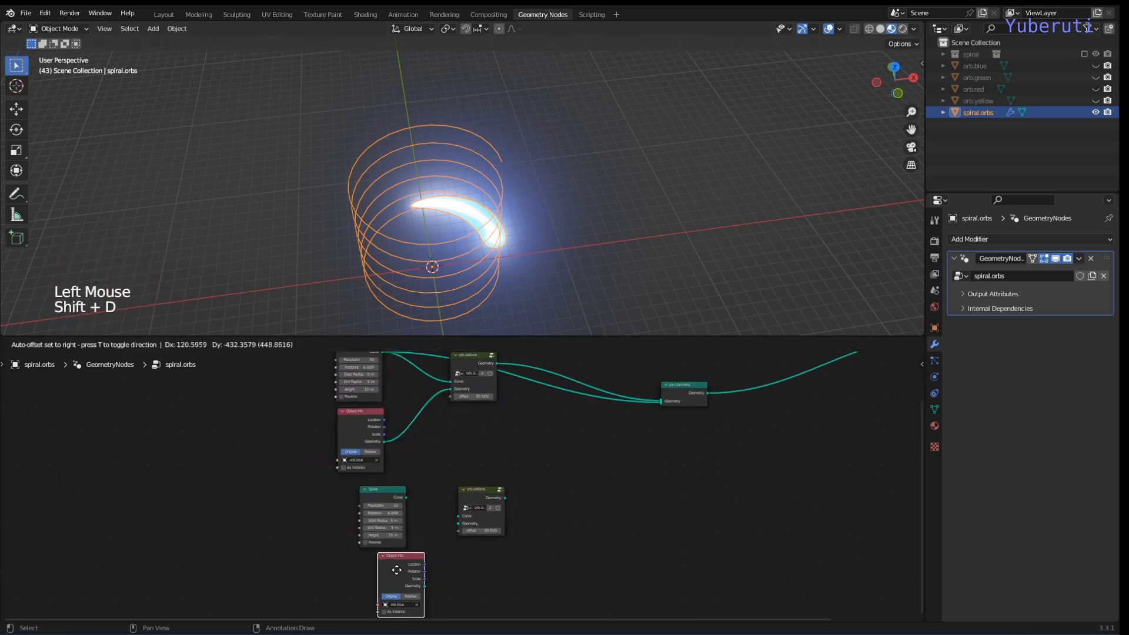
left_click(382, 569)
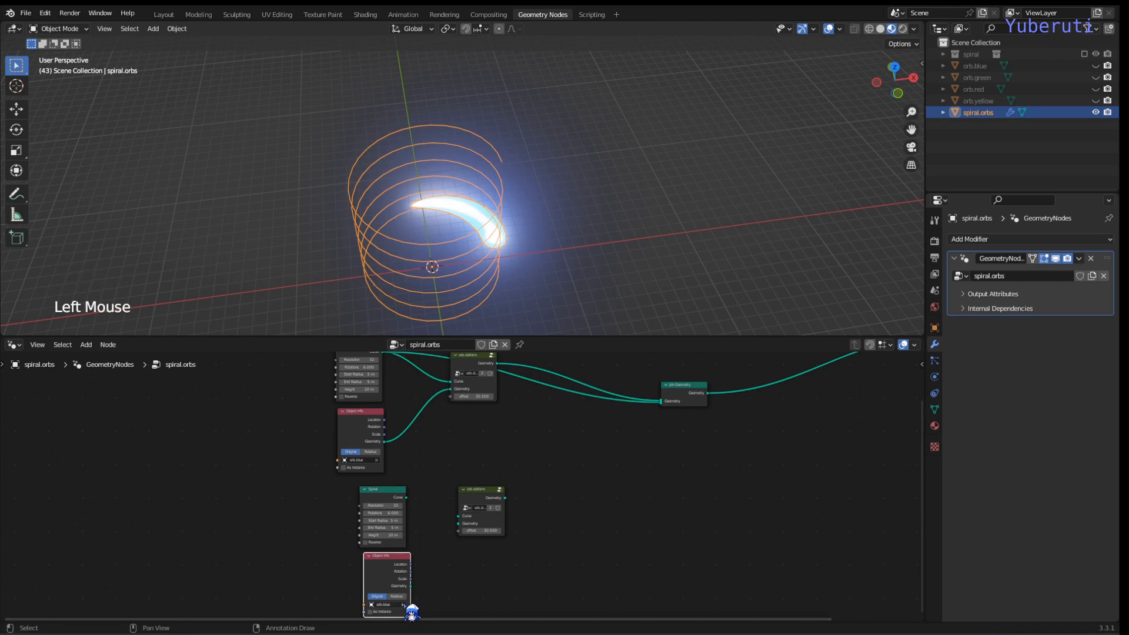
left_click(404, 605)
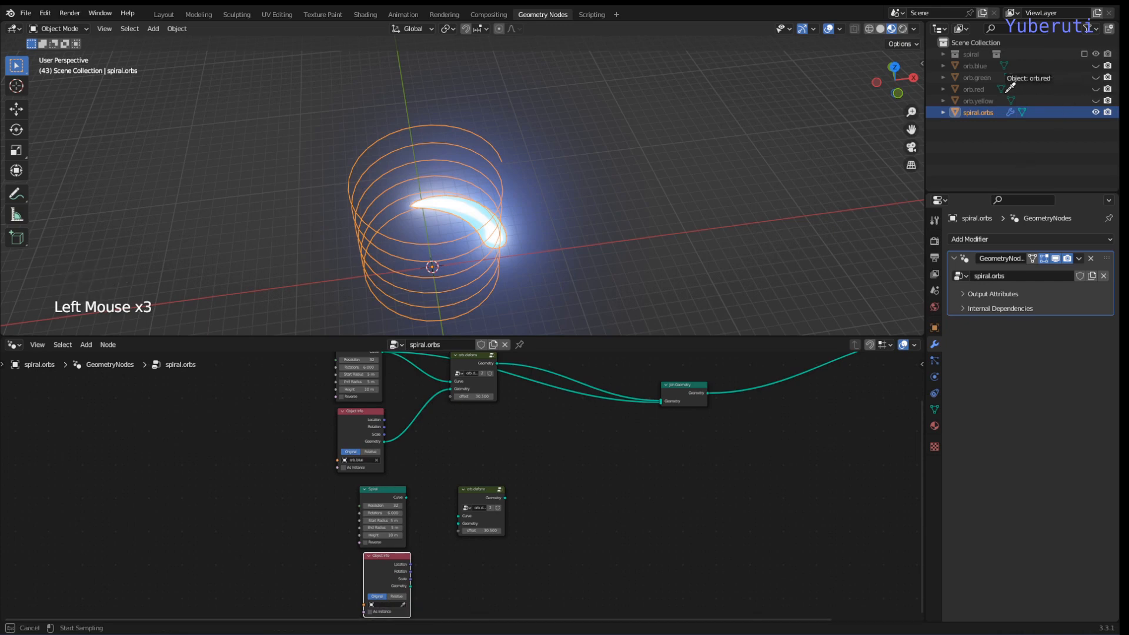
left_click(987, 77)
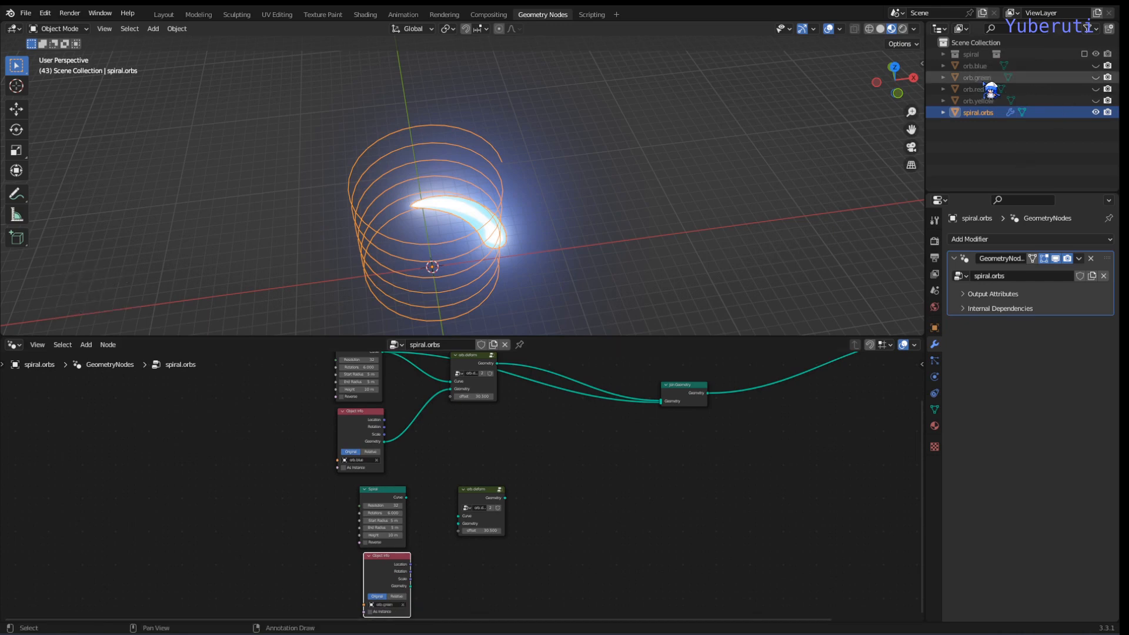
- Connect the copied Spiral and orb.green geometry to the second orb.deform node and link its output to Join Geometry
left_click(385, 581)
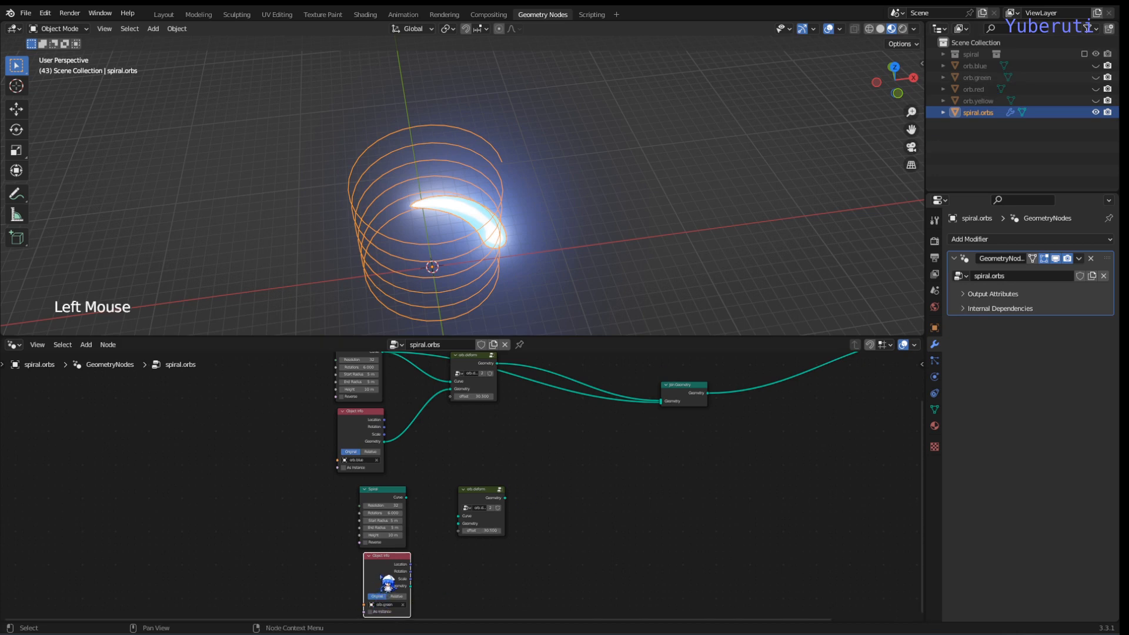
left_click_drag(387, 582, 460, 522)
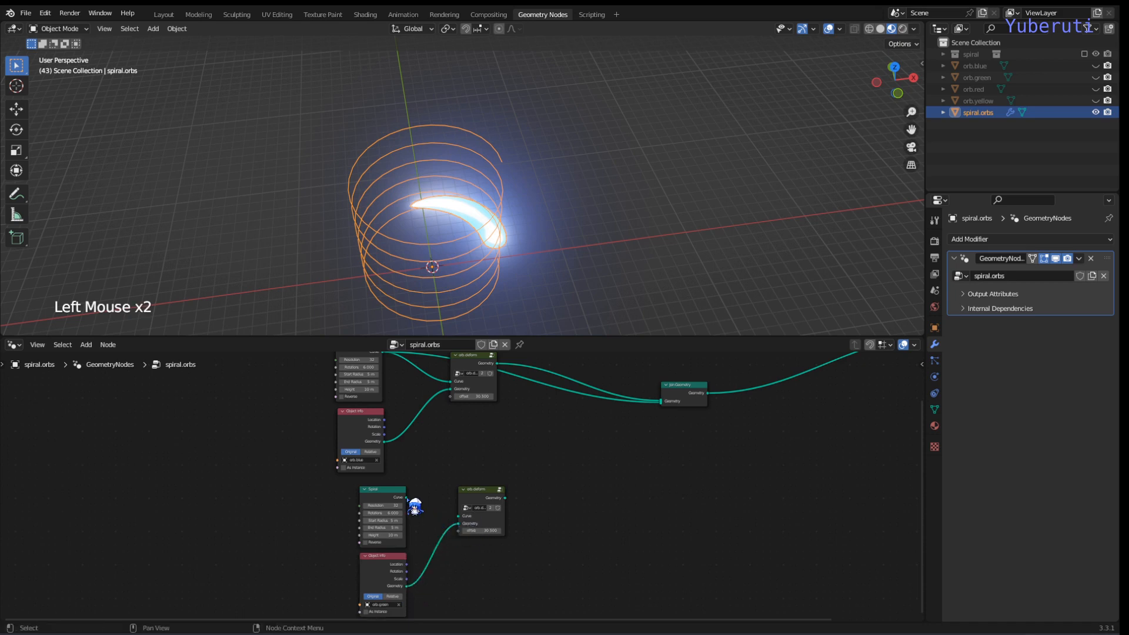
left_click_drag(407, 498, 664, 403)
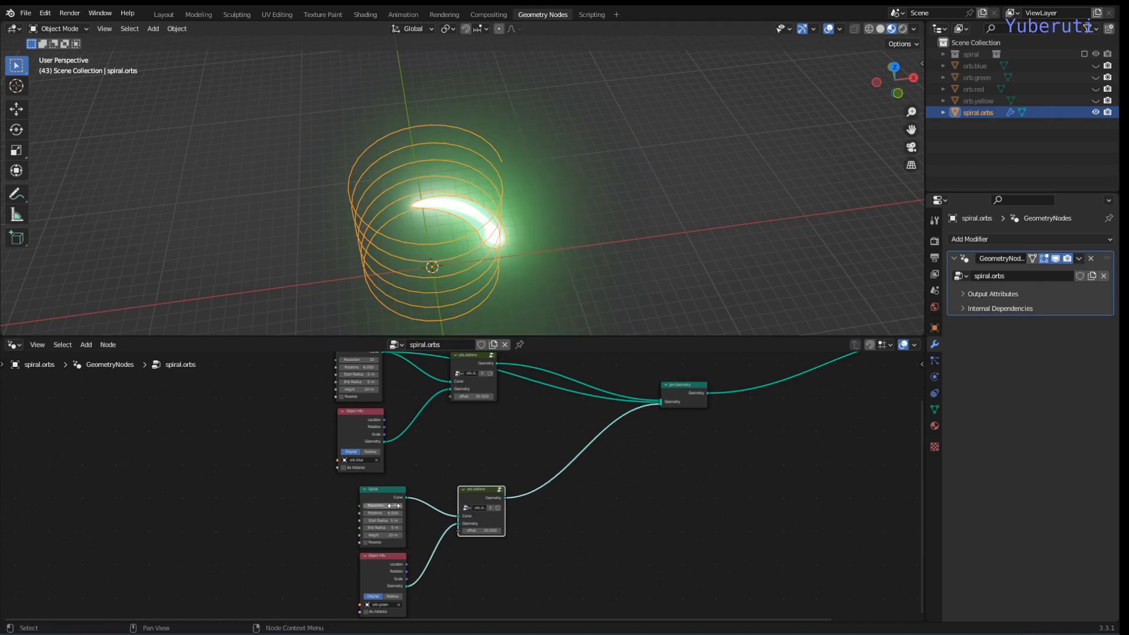
left_click_drag(407, 498, 546, 438)
- Duplicate the Join Geometry node and rewire so the copy joins both Spiral curves while the original joins both orb.deform outputs
left_click(684, 405)
key("shift+d")
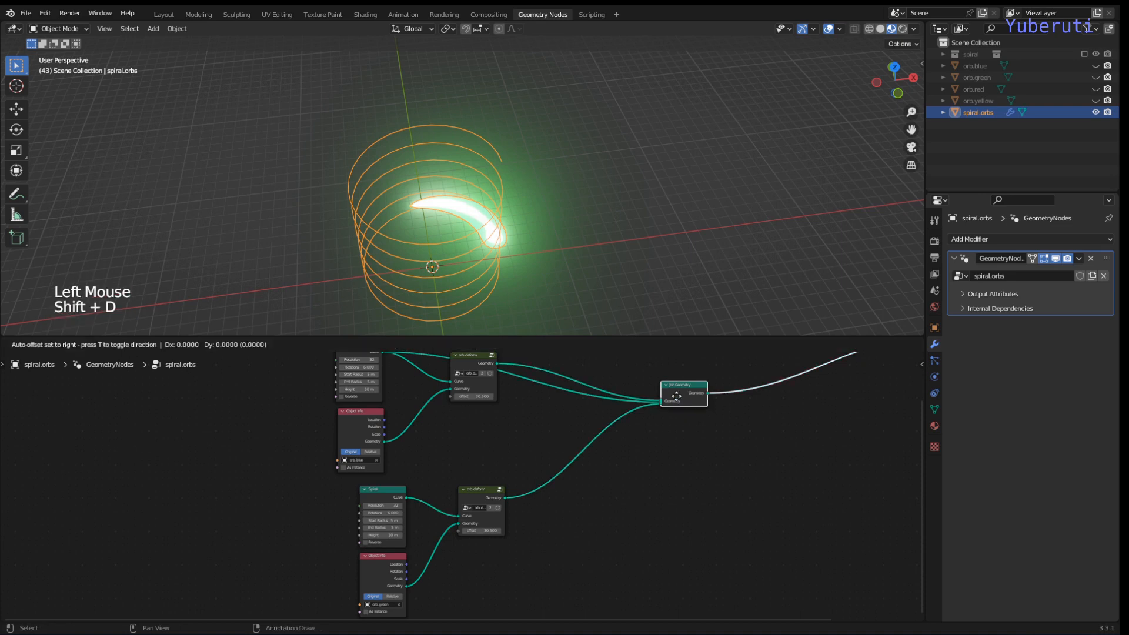
left_click(686, 484)
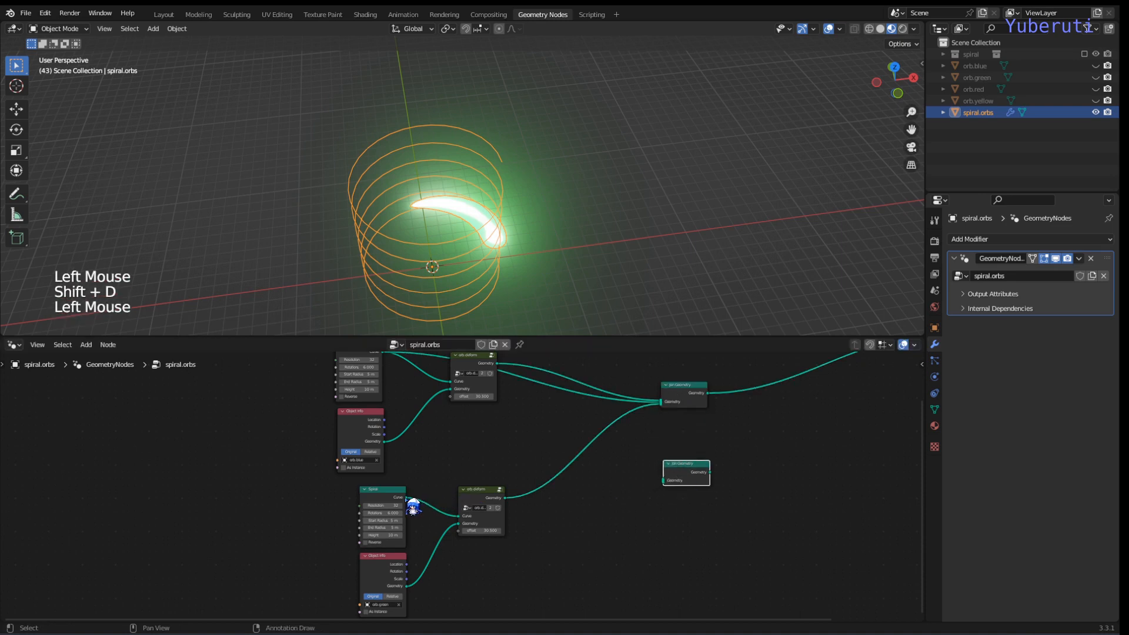
left_click_drag(406, 498, 666, 481)
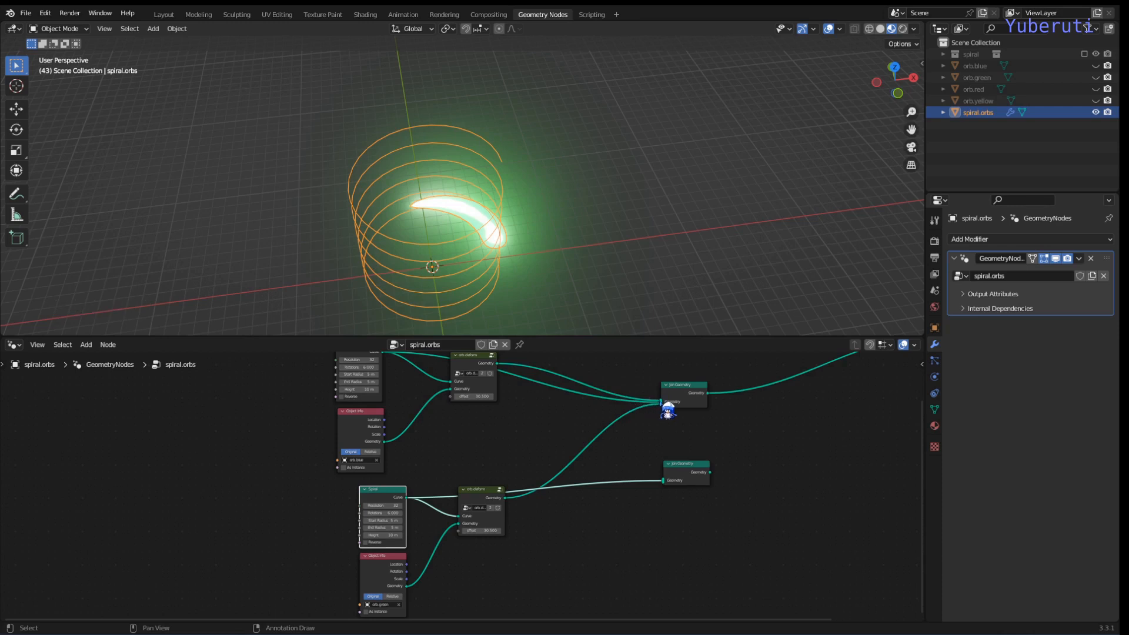
mouse_move(662, 402)
left_mouse_down()
mouse_move(642, 409)
mouse_move(666, 409)
left_mouse_up()
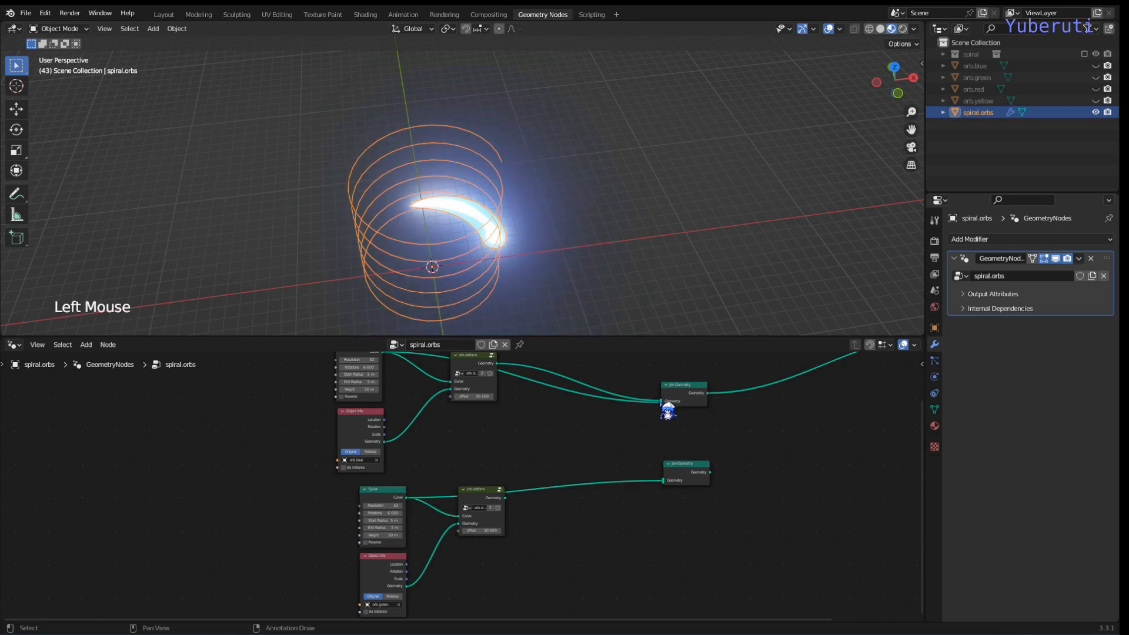
left_click(657, 418)
left_click_drag(661, 403, 668, 484)
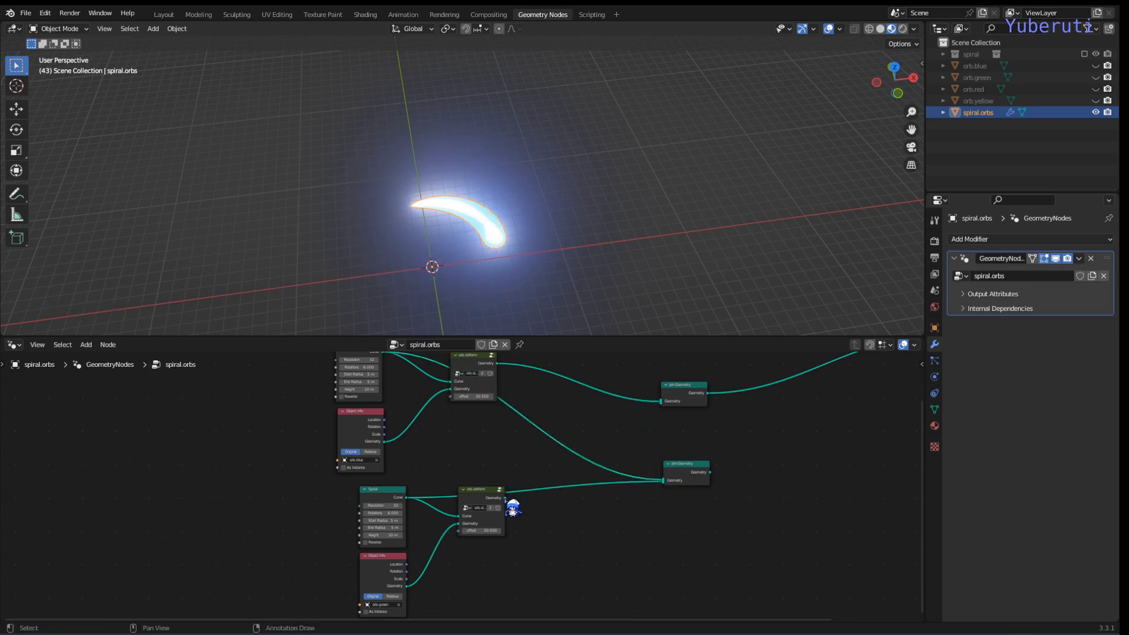
left_click_drag(506, 497, 670, 413)
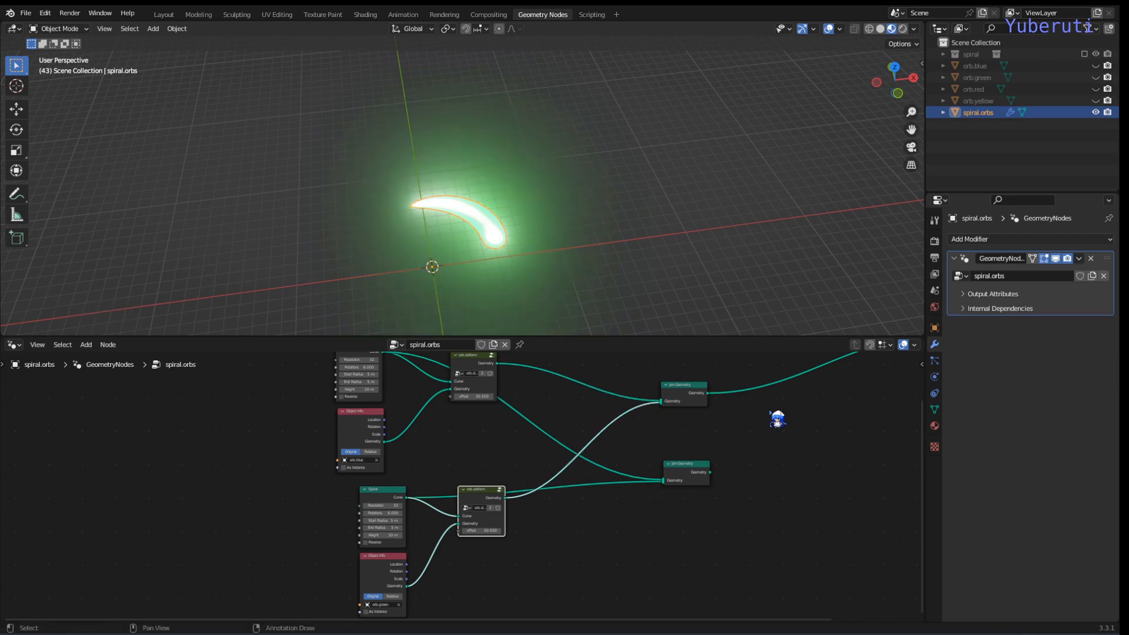
- Insert another Join Geometry copy before the Group Output to combine the joined orbs with the joined spiral curves
double_click(694, 476)
key("shift+d")
left_click(801, 386)
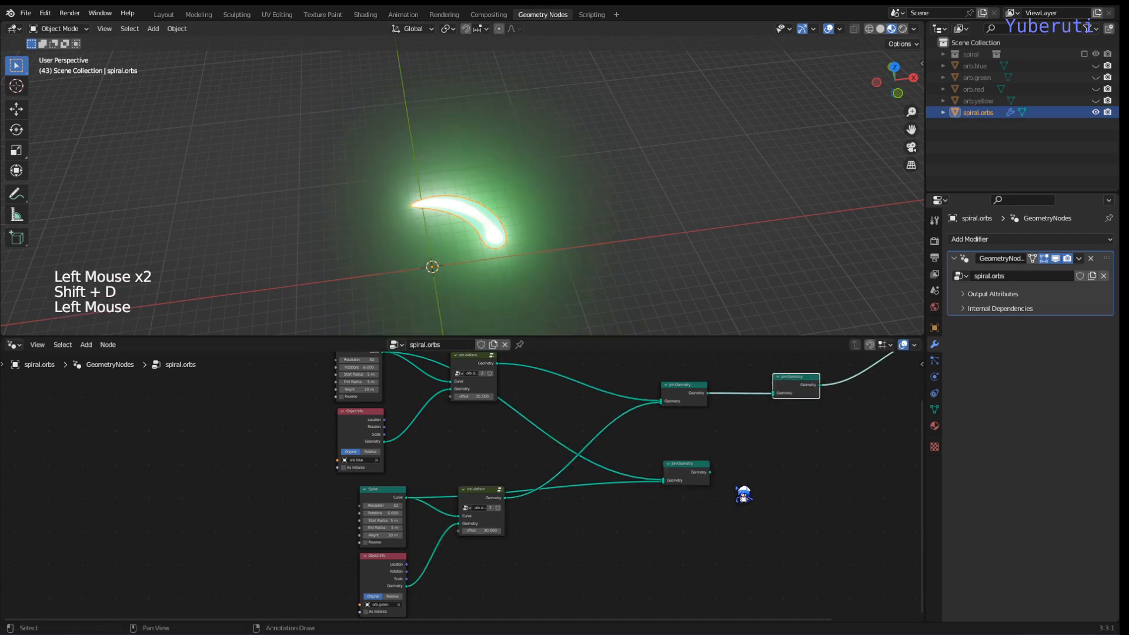
left_click_drag(710, 472, 773, 395)
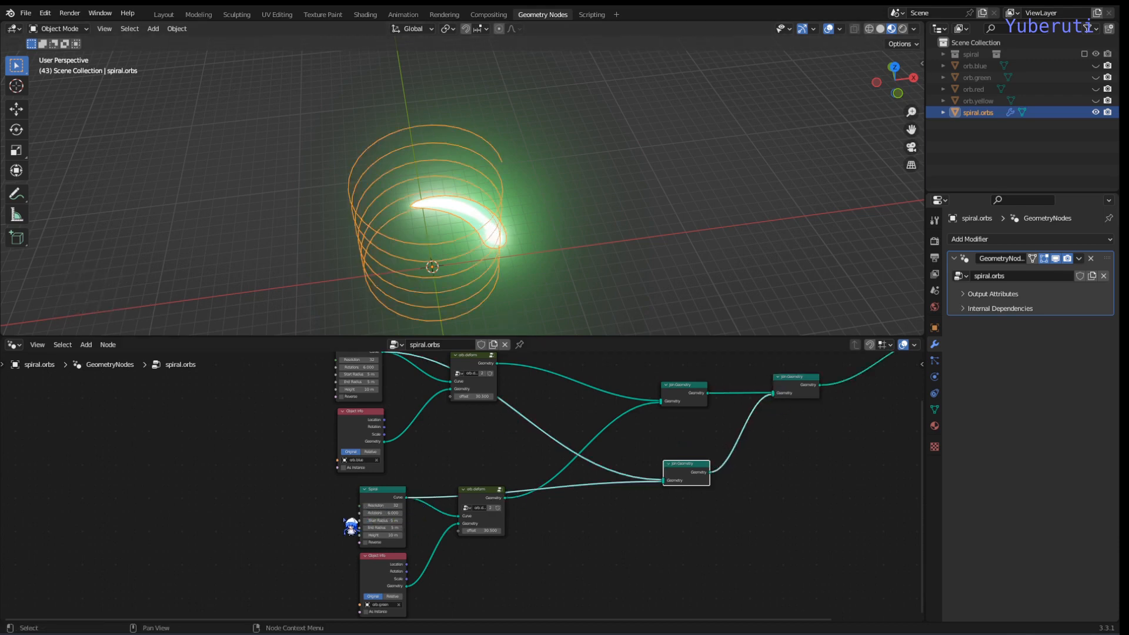
- Spread the green orb's nodes apart to make room between its Spiral and Object Info nodes and its orb.deform node
left_click_drag(351, 526, 397, 593)
left_click_drag(373, 499, 347, 496)
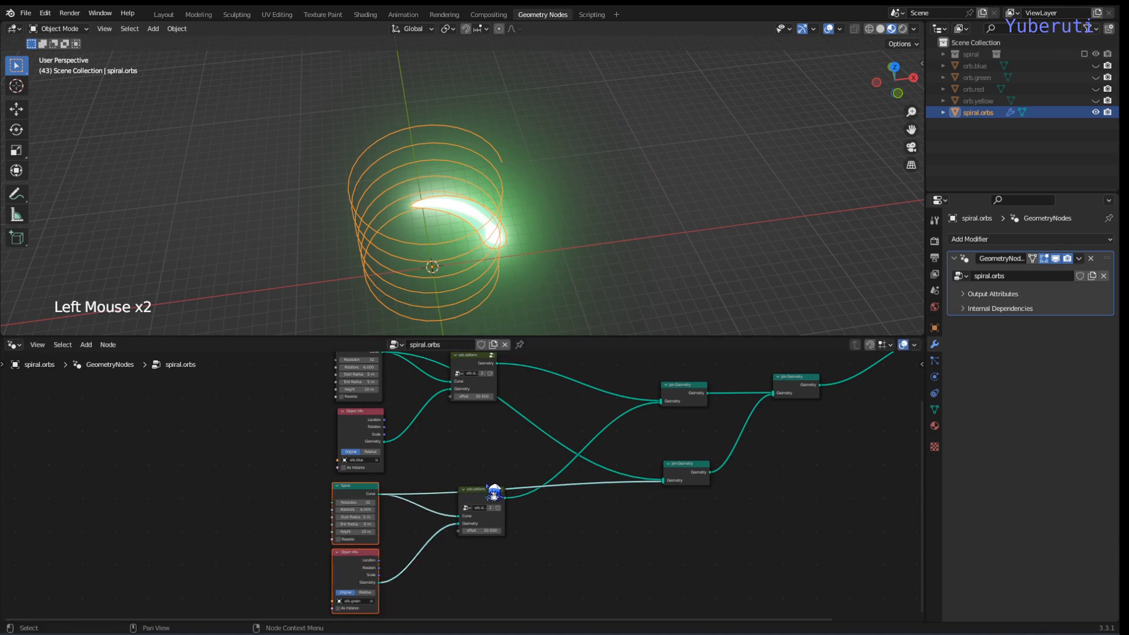
left_click_drag(497, 493, 577, 501)
left_click(491, 469)
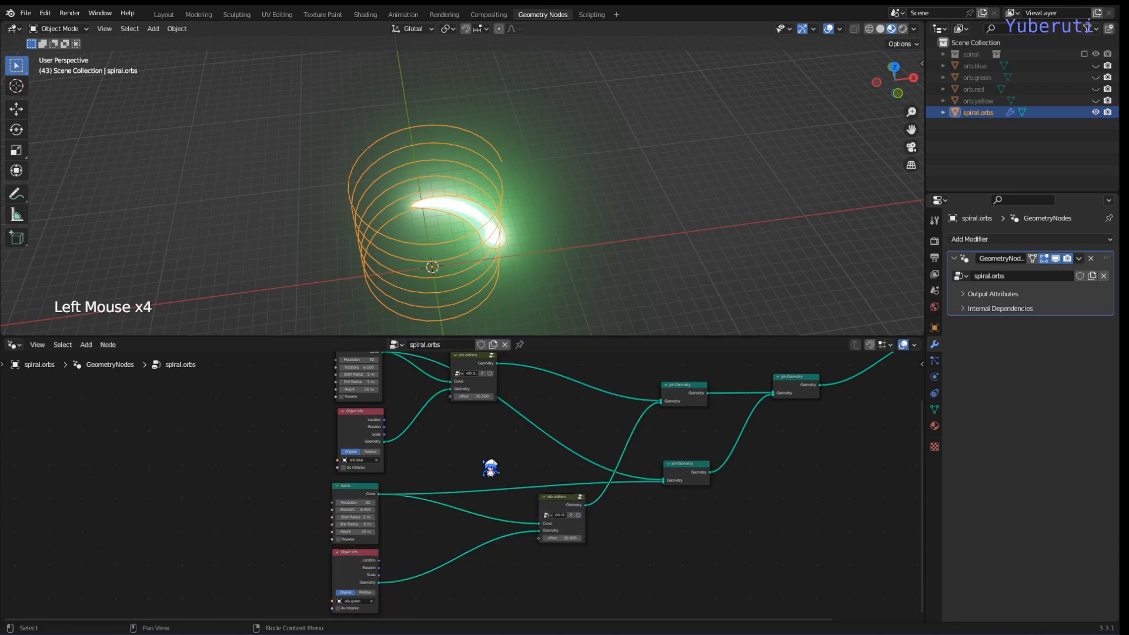
- Add a Transform node after the green orb's Spiral and feed its output to the orb.deform Curve input and Join Geometry
key("shift+a")
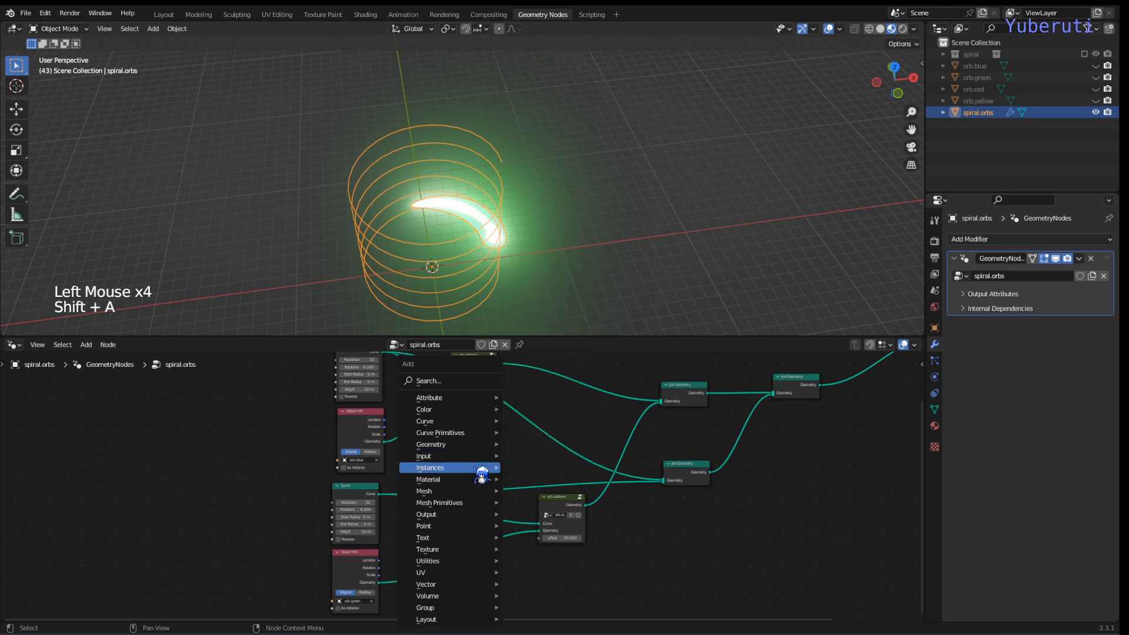
mouse_move(486, 445)
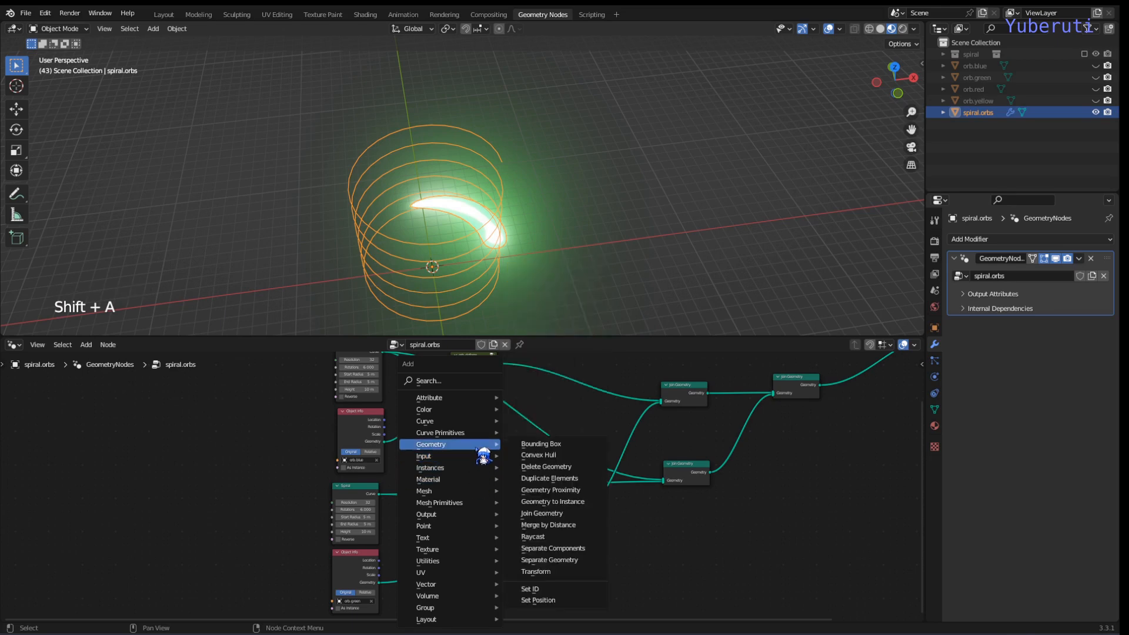
left_click(547, 573)
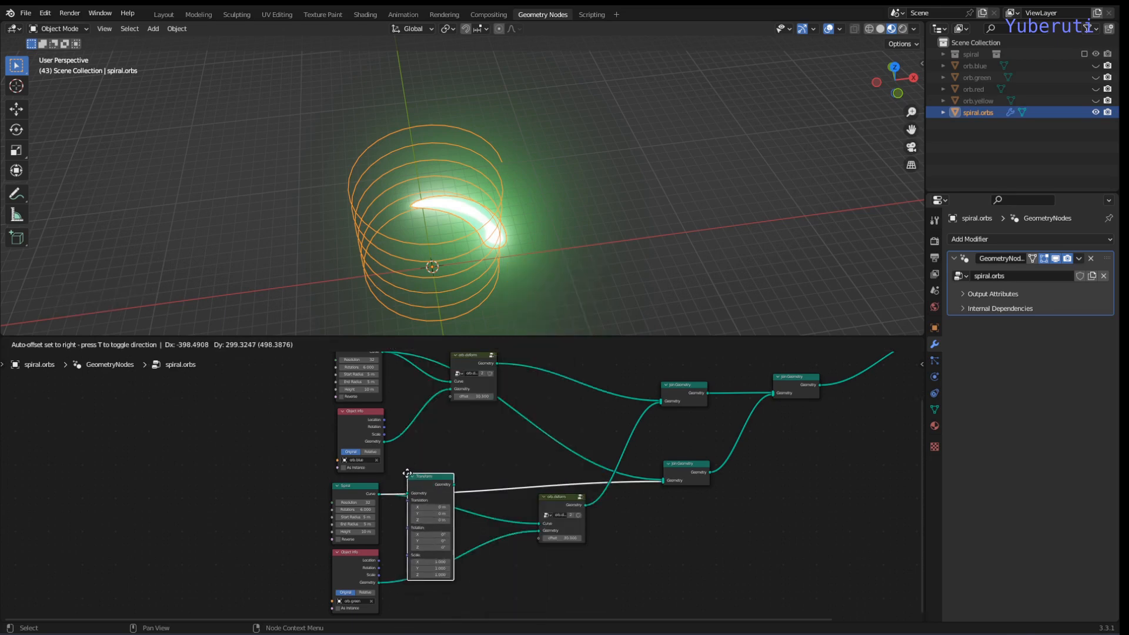
left_click(406, 499)
left_click_drag(441, 504, 539, 524)
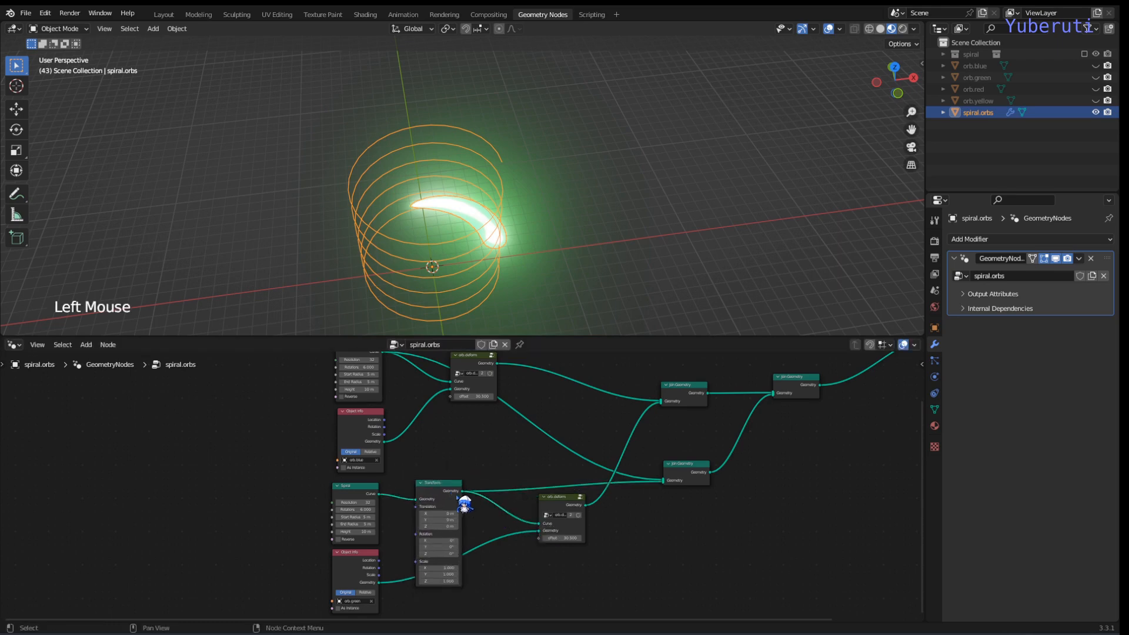
left_click_drag(466, 501, 476, 518)
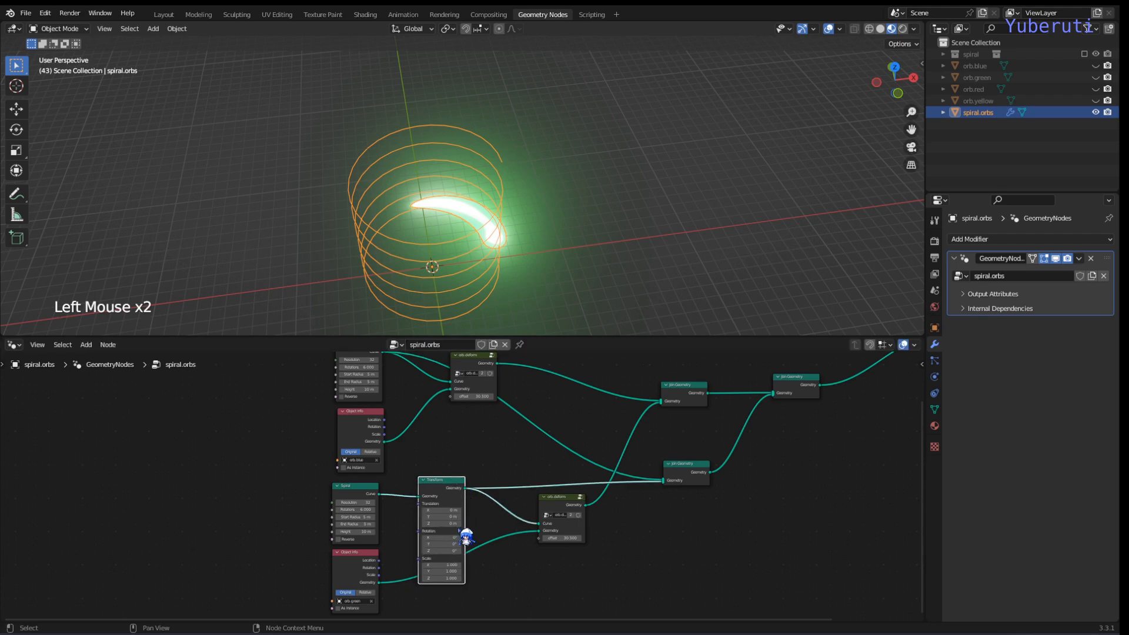
- Set the Transform node's Z rotation to -90° for the green orb's spiral
scroll(467, 536, "up", 5)
middle_click_drag(467, 542, 519, 524)
scroll(521, 524, "up", 1)
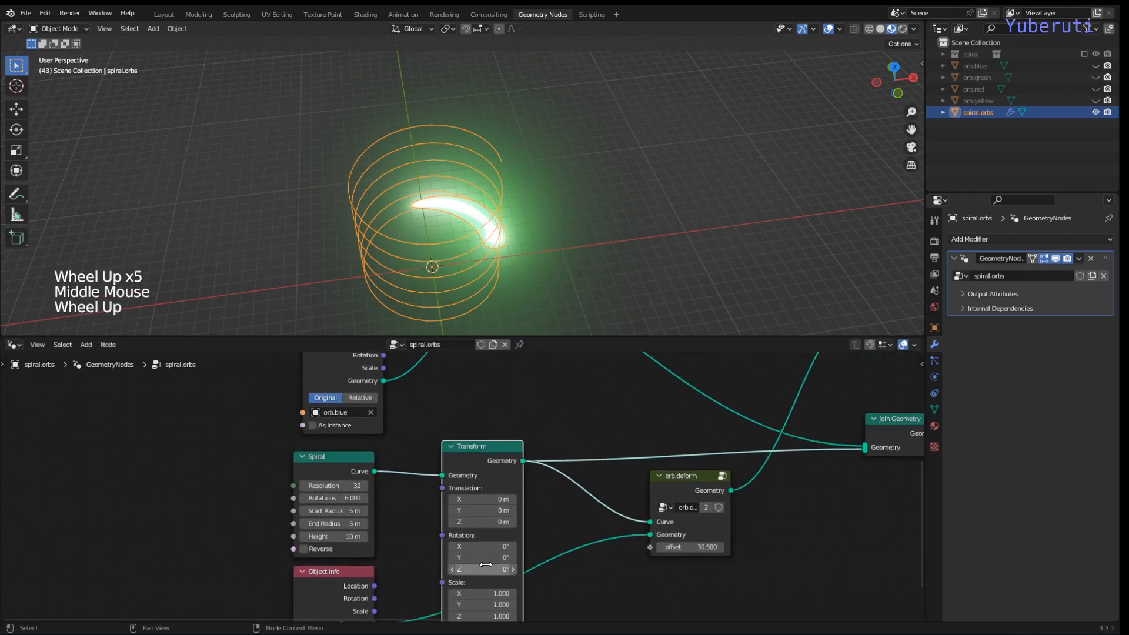
mouse_move(499, 572)
left_mouse_down()
mouse_move(434, 572)
mouse_move(497, 569)
left_mouse_up()
right_click(498, 570)
left_click(494, 570)
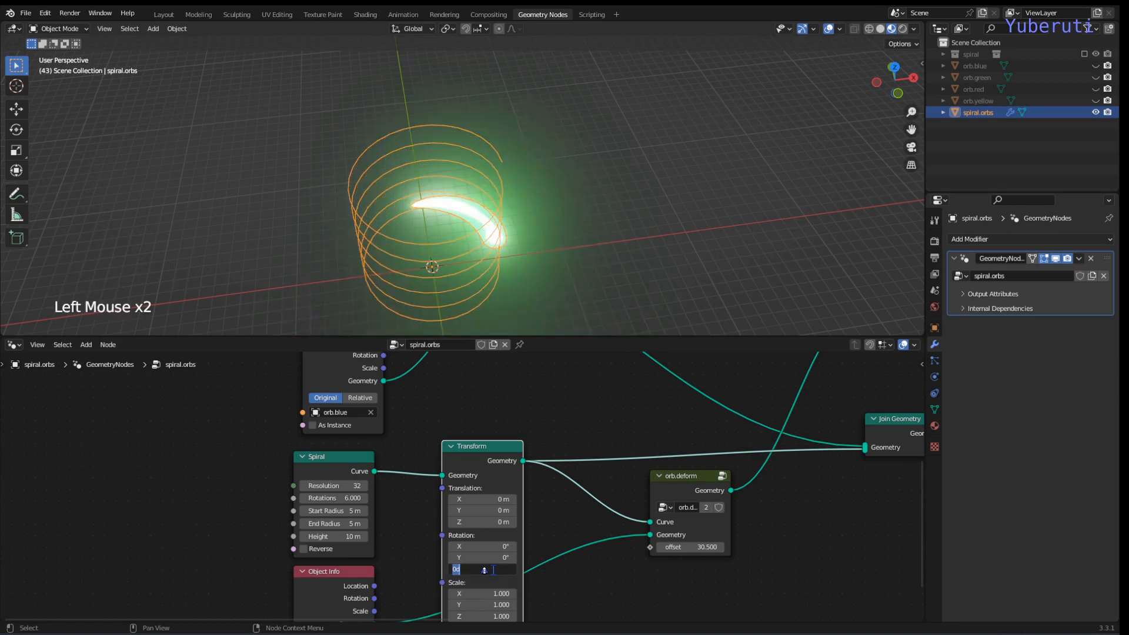
type("-90")
key("Return")
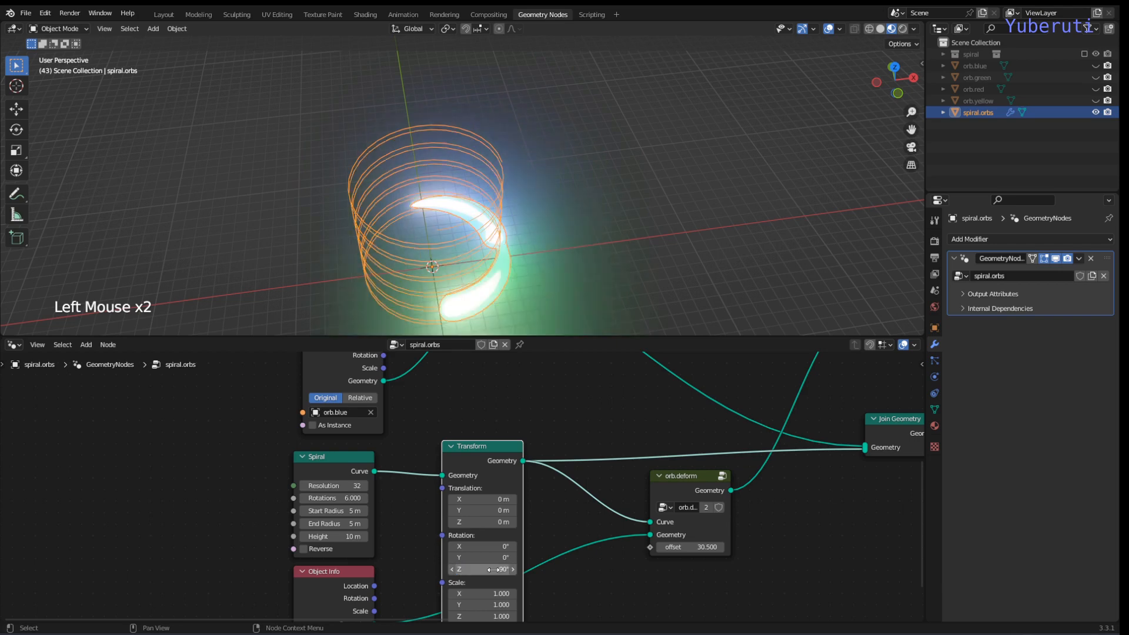
- Set the start radius and end radius of the green orb's Spiral node to 10 m
scroll(534, 245, "down", 3)
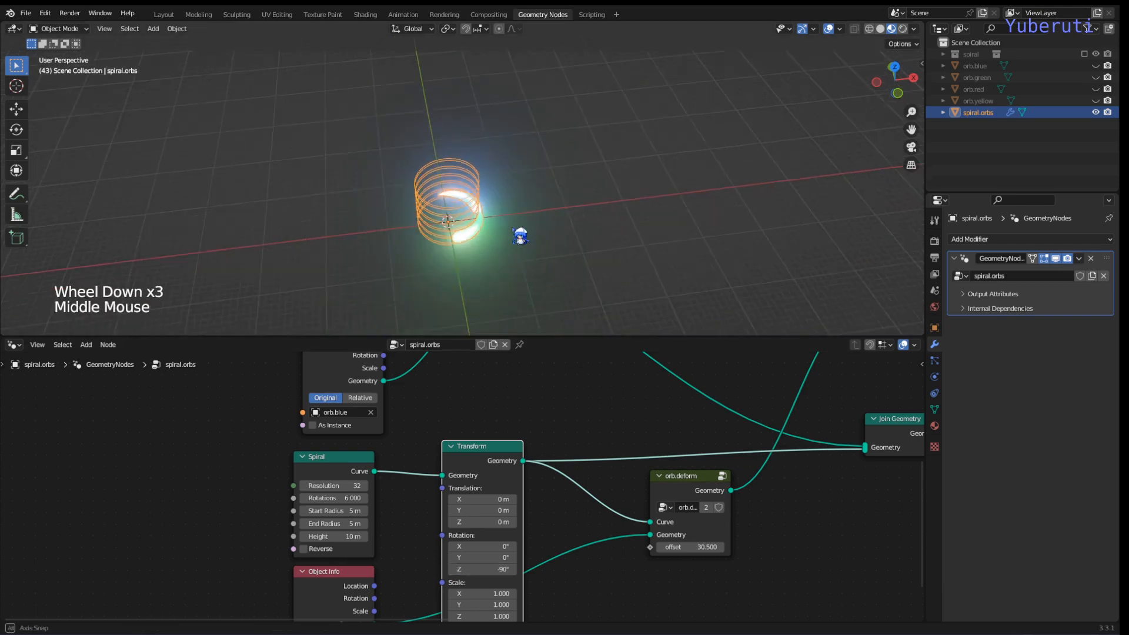
mouse_move(517, 235)
middle_mouse_down()
mouse_move(454, 192)
mouse_move(524, 215)
middle_mouse_up()
scroll(371, 516, "down", 1)
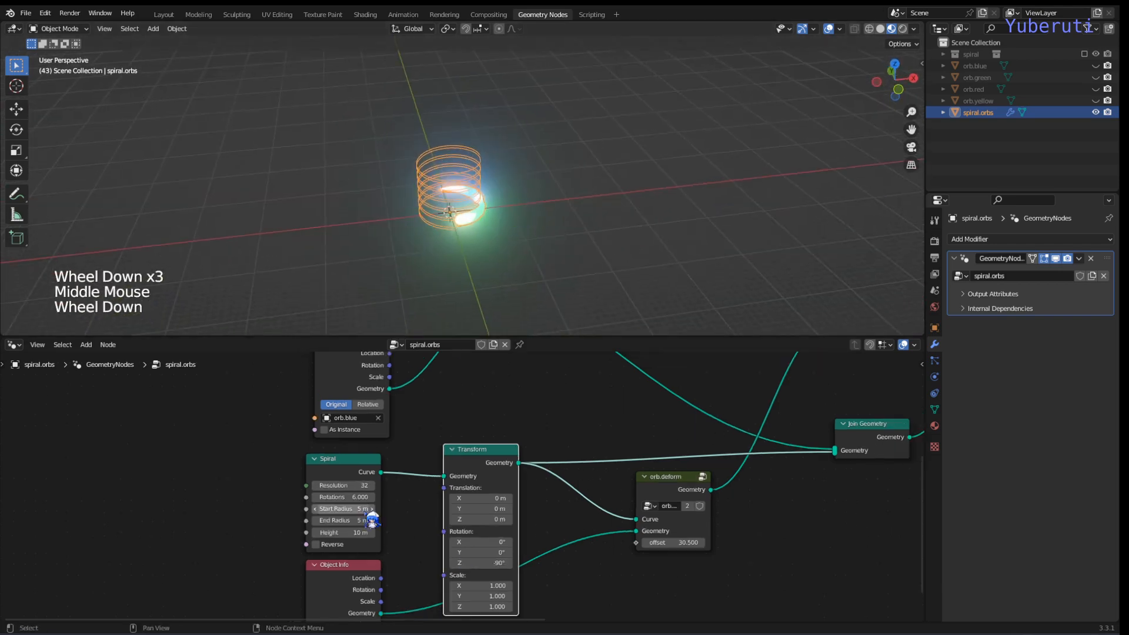
scroll(391, 515, "up", 1)
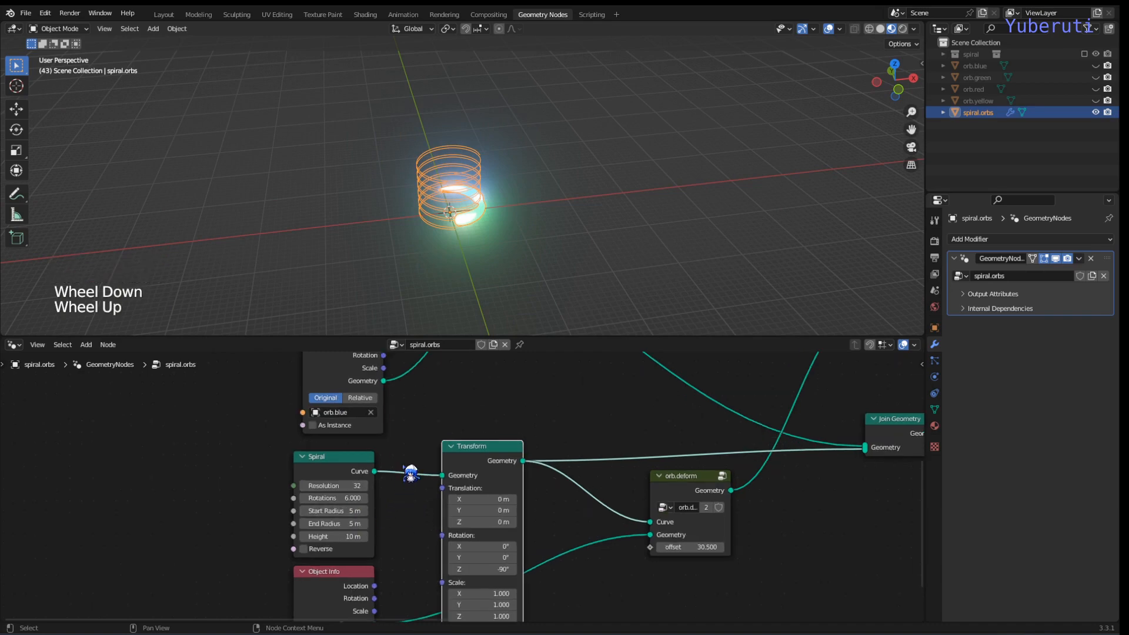
scroll(510, 227, "up", 2)
scroll(497, 247, "down", 2)
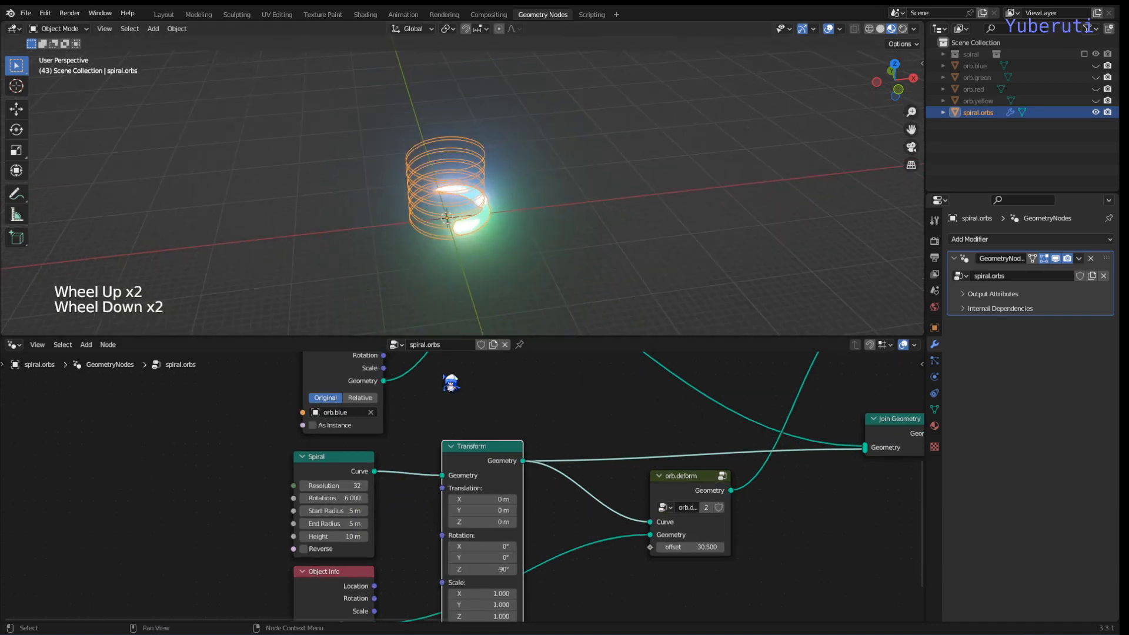
mouse_move(356, 510)
left_mouse_down()
mouse_move(356, 536)
mouse_move(406, 536)
mouse_move(353, 536)
mouse_move(388, 523)
mouse_move(345, 509)
left_mouse_up()
type("10")
key("Return")
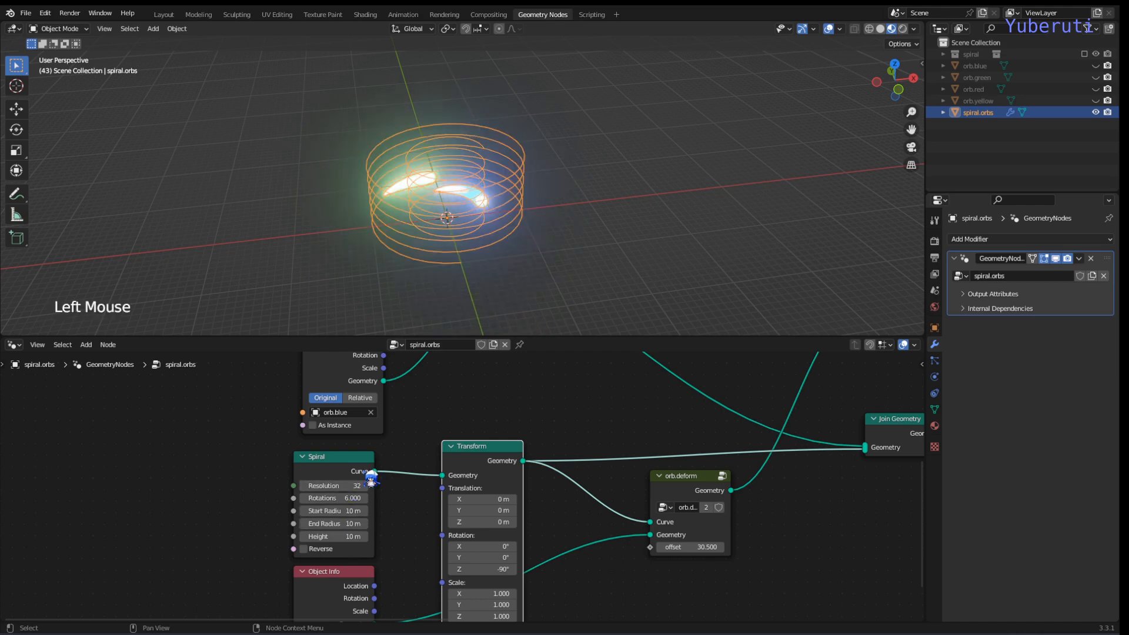
- Set the start radius and end radius of the blue orb's Spiral node to 10 m
scroll(400, 374, "up", 2)
middle_click_drag(396, 494, 388, 383)
scroll(353, 433, "up", 1)
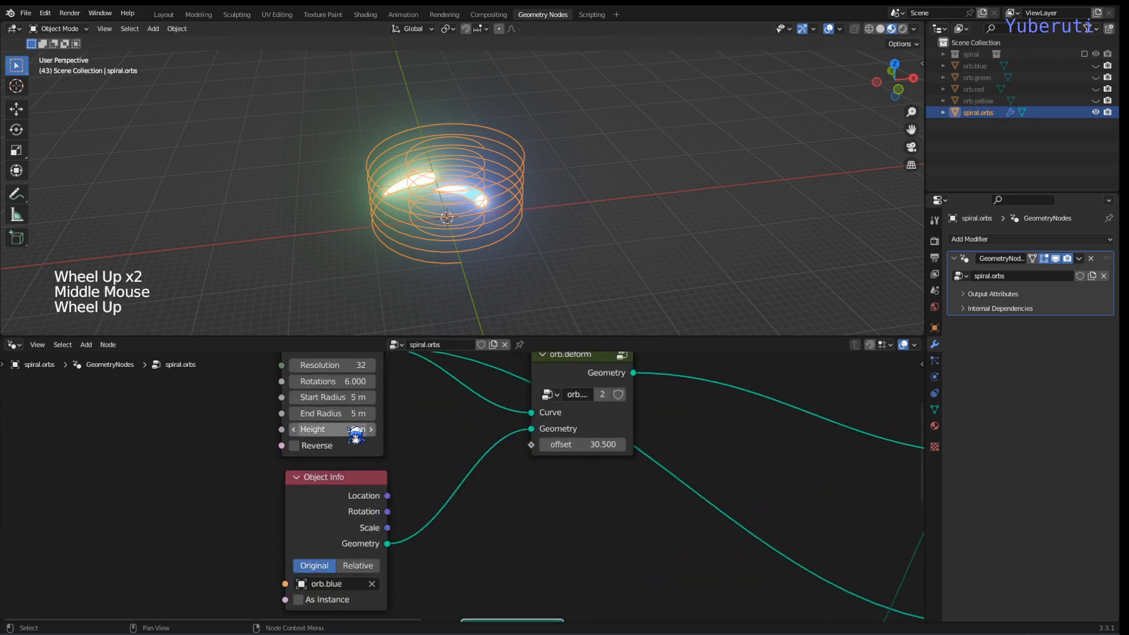
mouse_move(333, 396)
left_mouse_down()
mouse_move(318, 397)
mouse_move(334, 414)
left_mouse_up()
type("10")
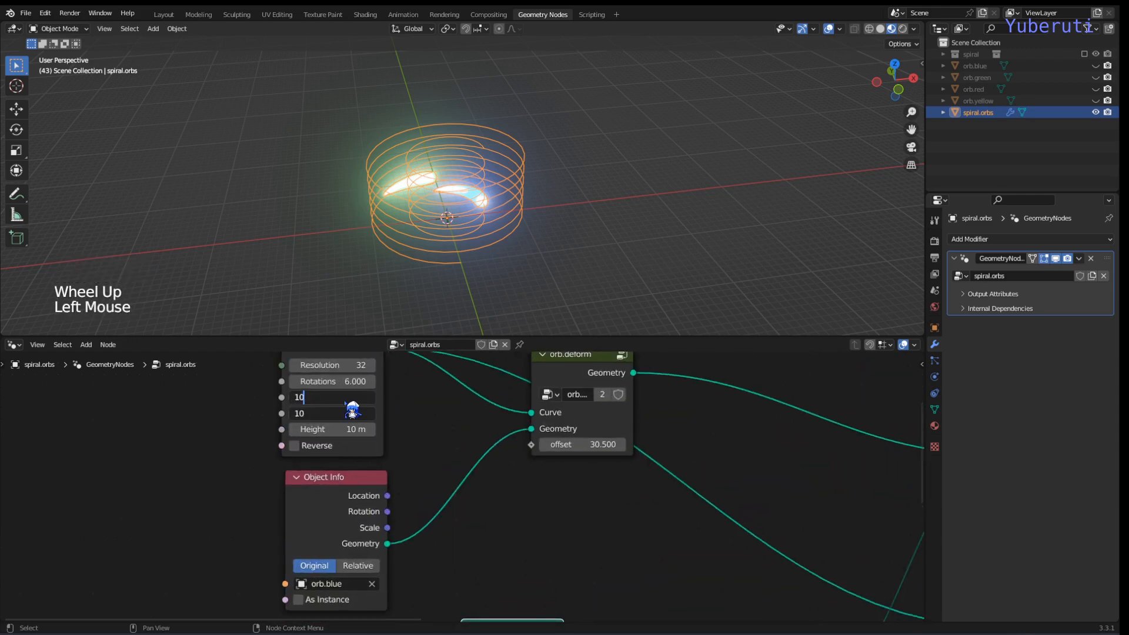
key("Return")
- Duplicate the green orb's Spiral, Object Info, Transform and orb.deform nodes and place the copies below the originals
middle_click_drag(448, 202, 536, 229)
scroll(472, 515, "up", 1)
scroll(472, 515, "down", 6)
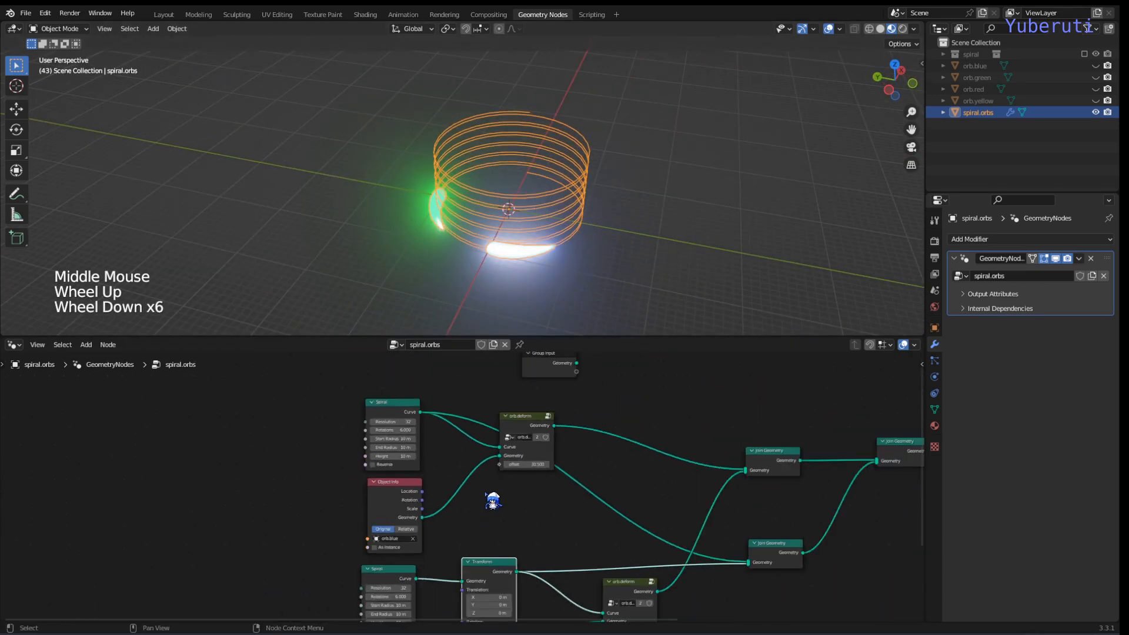
middle_click_drag(514, 521, 447, 479)
scroll(447, 480, "up", 1)
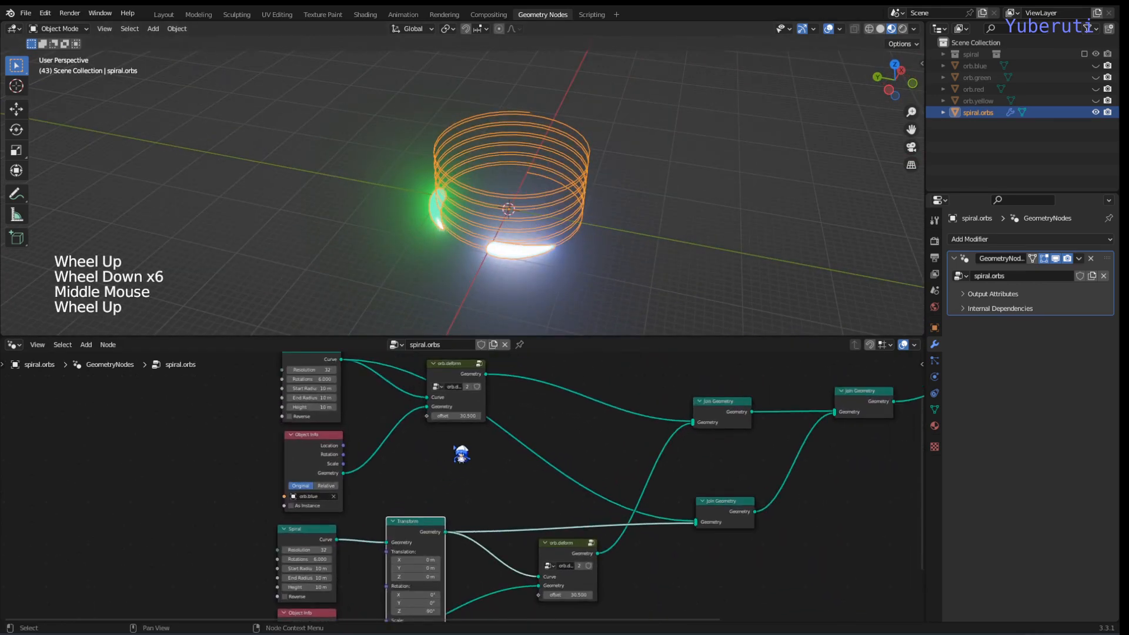
left_click_drag(445, 415, 529, 415)
scroll(530, 539, "down", 4)
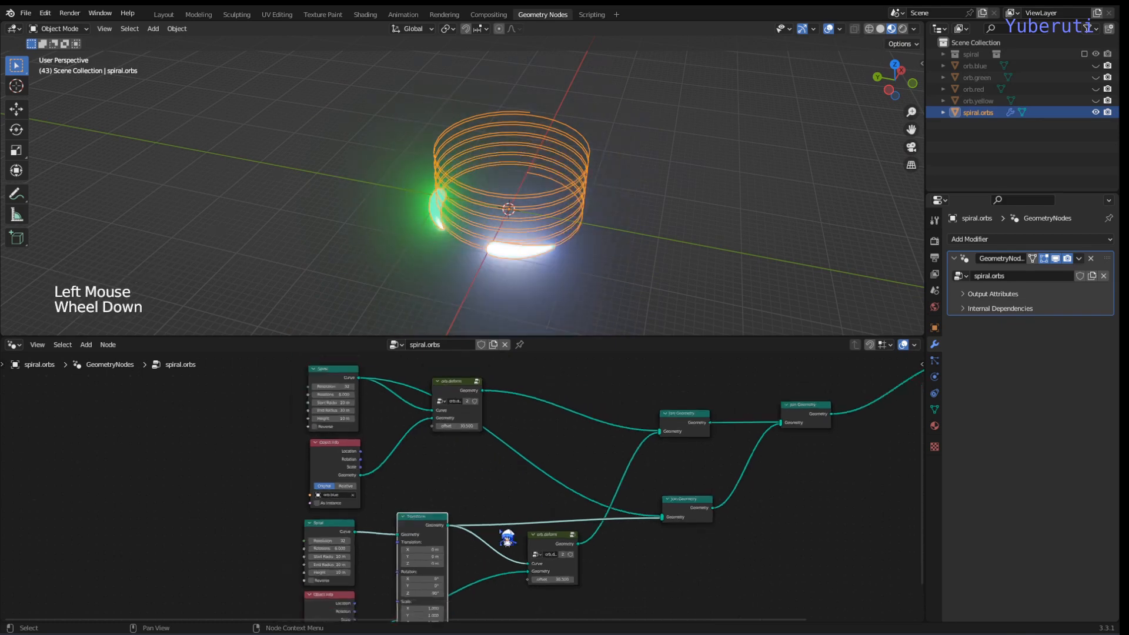
middle_click_drag(530, 539, 497, 484)
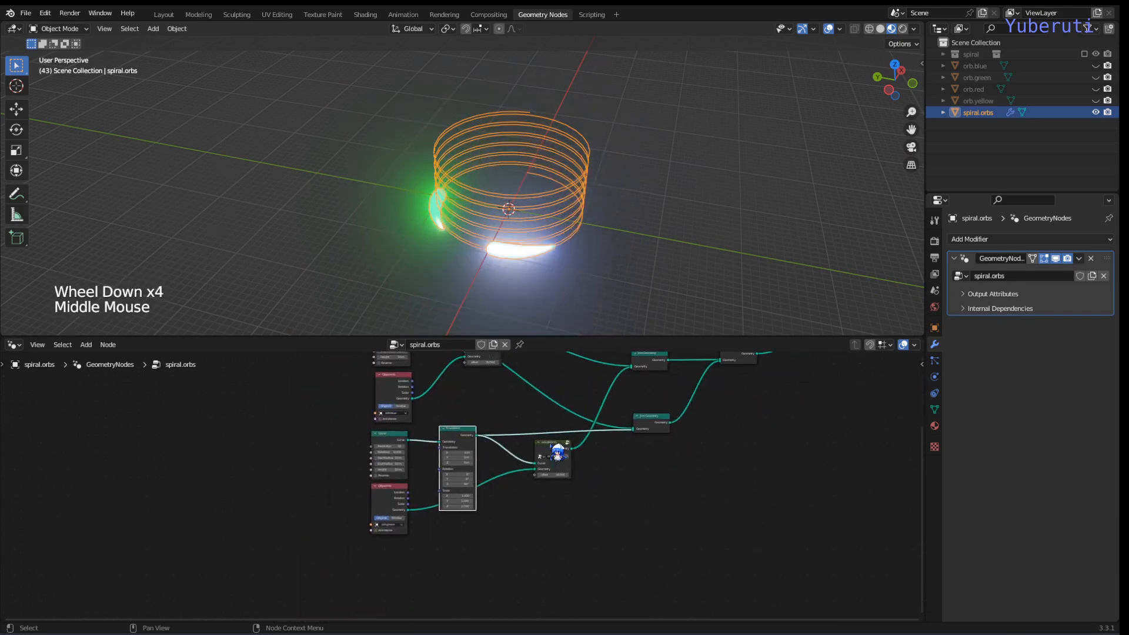
left_click_drag(557, 453, 538, 448)
left_click_drag(553, 534, 395, 441)
key("shift+d")
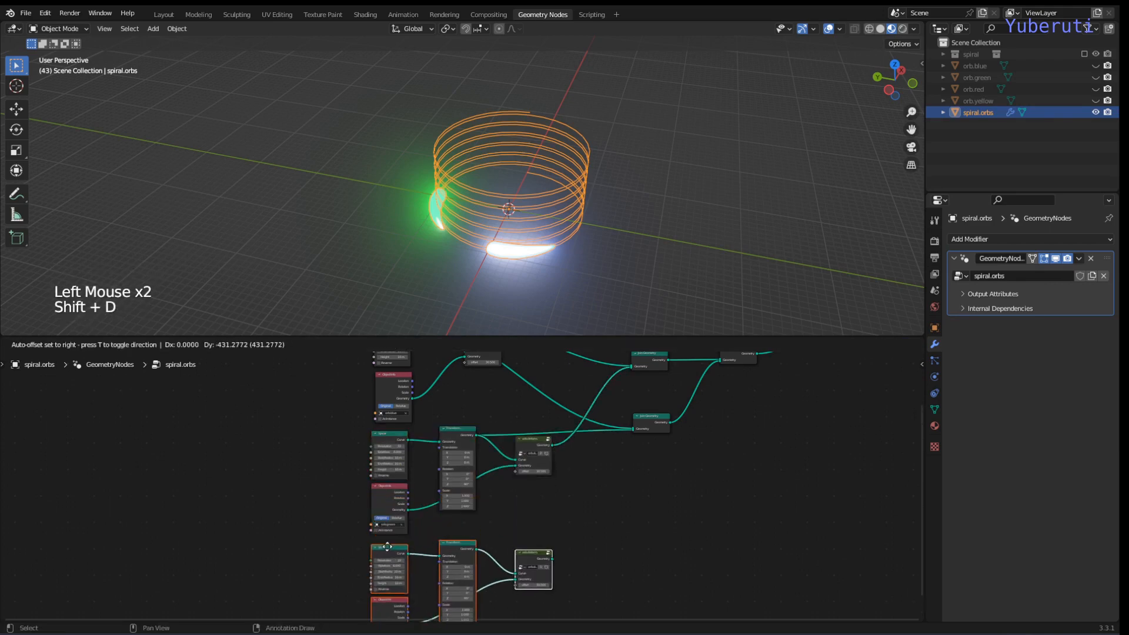
left_click(472, 562)
- Set the Z rotation of the duplicated Transform node to -180°
scroll(474, 547, "up", 5)
middle_click_drag(474, 536, 465, 559)
scroll(485, 566, "down", 1)
left_click(465, 557)
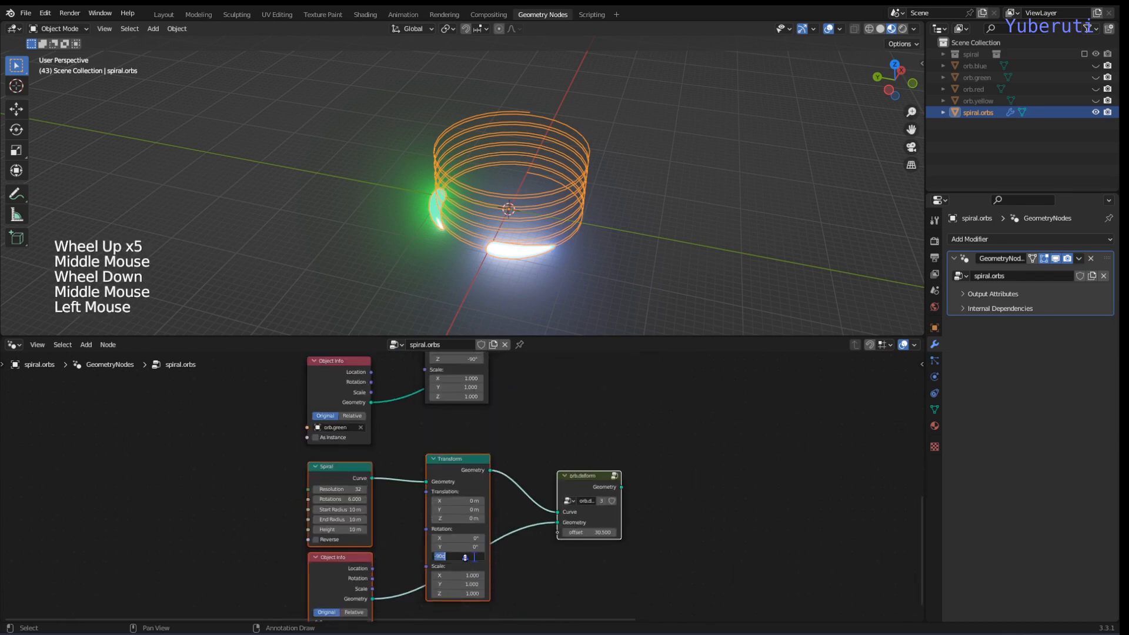
left_click(473, 557)
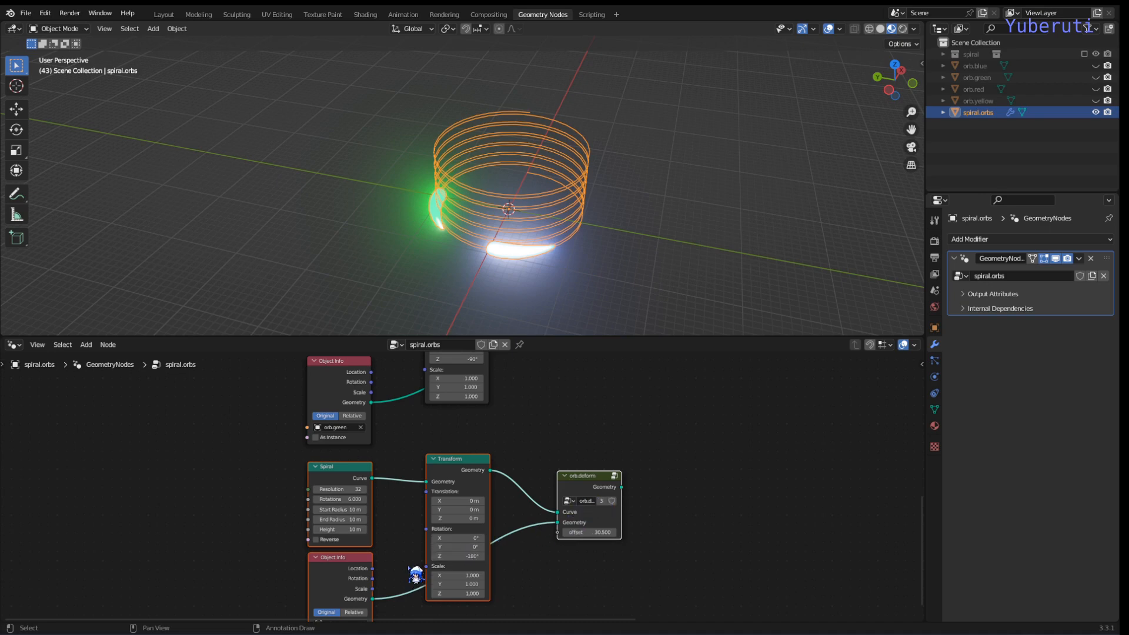
- Replace the object in the duplicated Object Info node with orb.red from the scene's object list
scroll(416, 575, "down", 2)
middle_click_drag(379, 607, 375, 590)
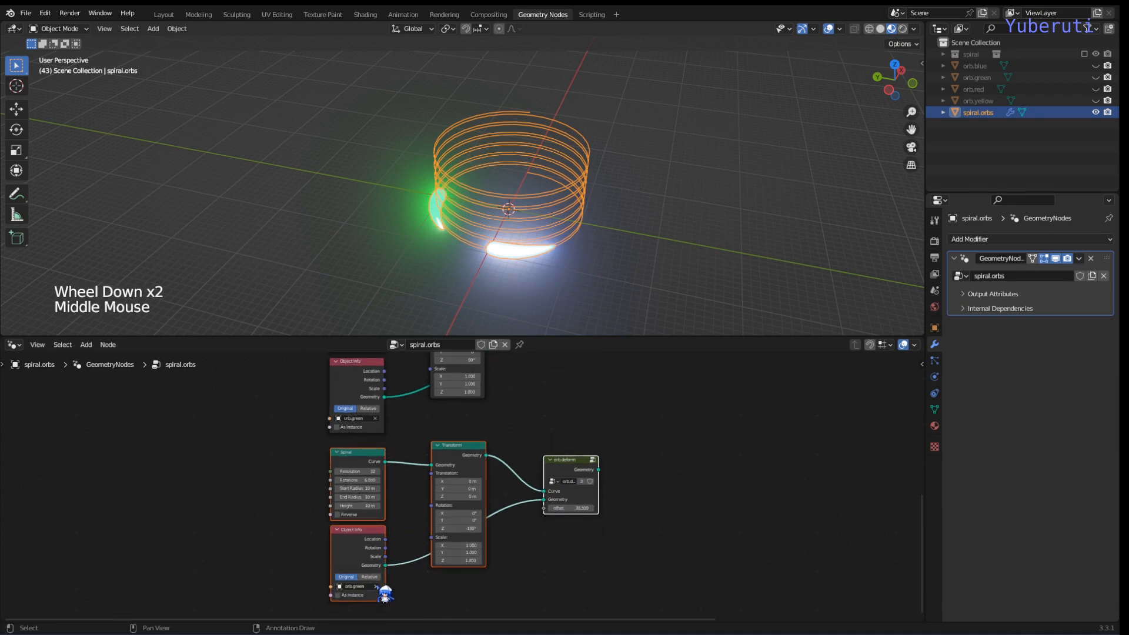
left_click(379, 586)
left_click(379, 587)
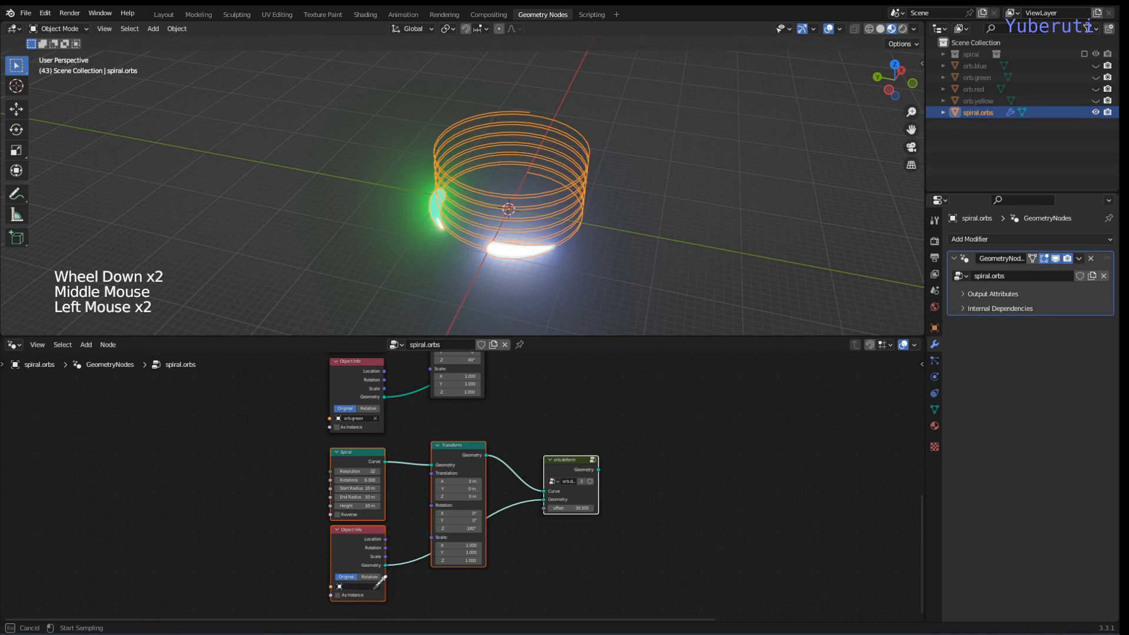
left_click(984, 87)
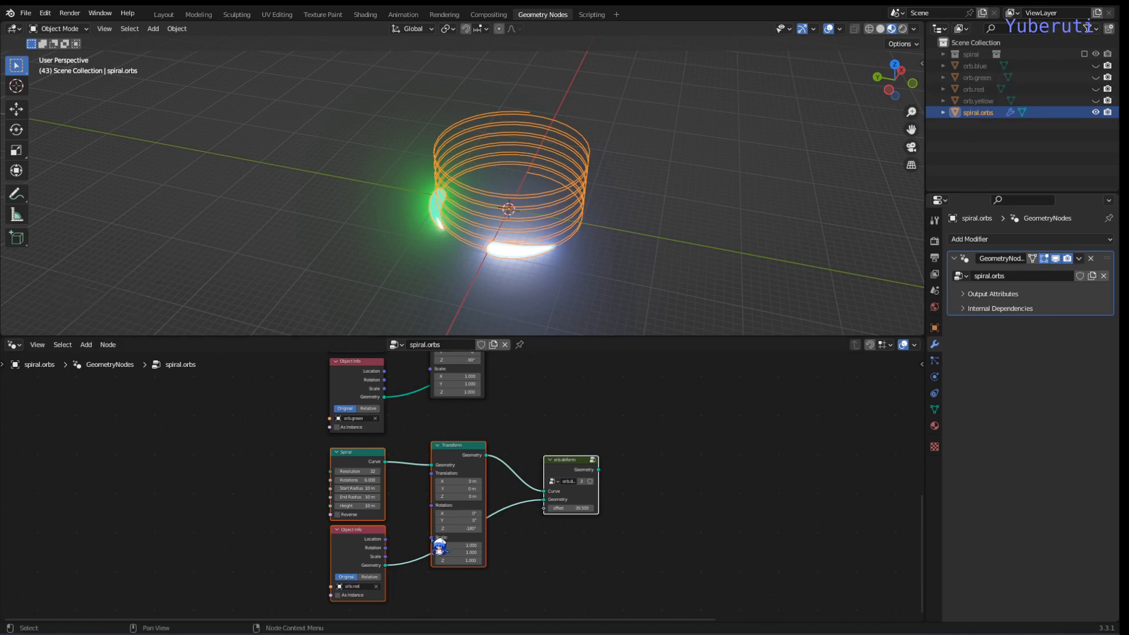
- Duplicate the red orb's Spiral, Object Info, Transform and orb.deform nodes and place the copies below the originals
scroll(525, 470, "down", 1)
middle_click_drag(526, 471, 540, 405)
scroll(540, 405, "up", 1)
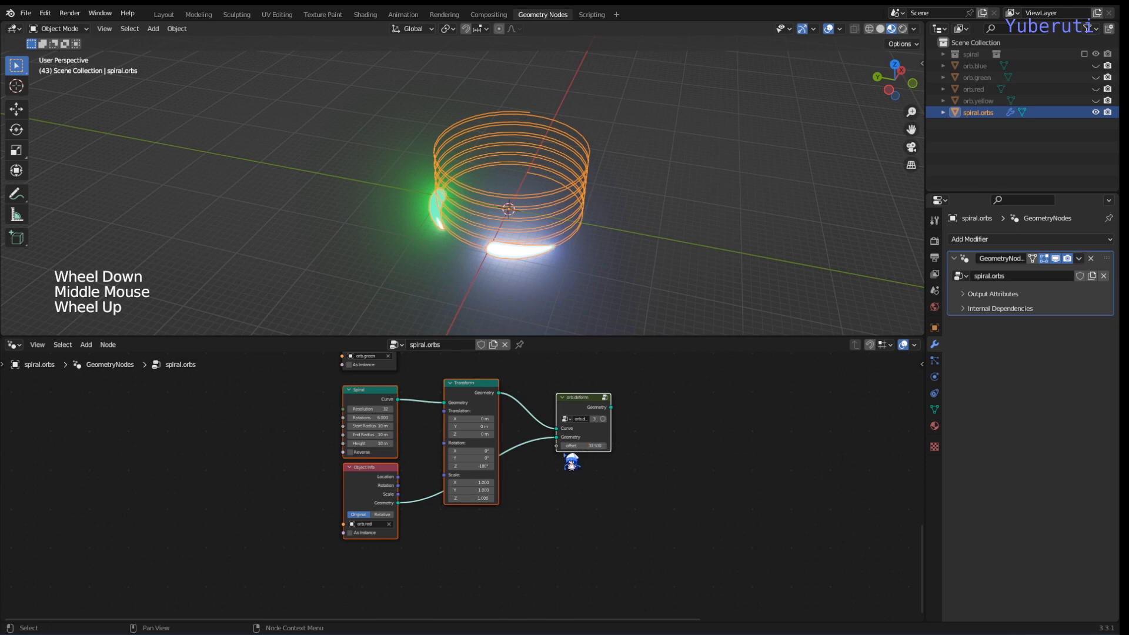
key("shift+d")
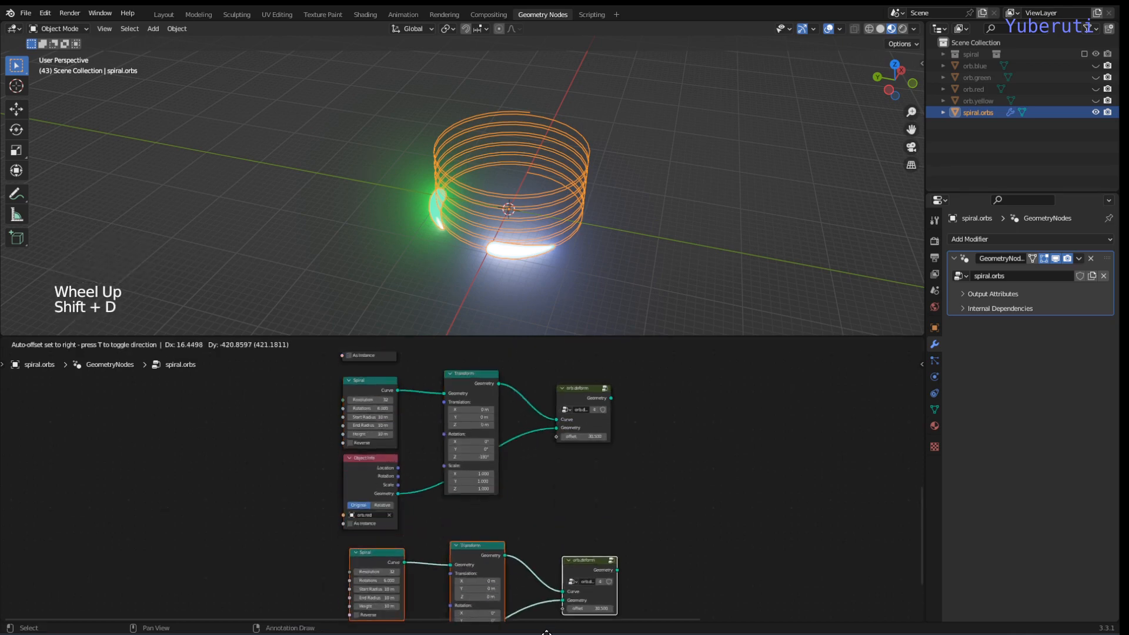
left_click(539, 556)
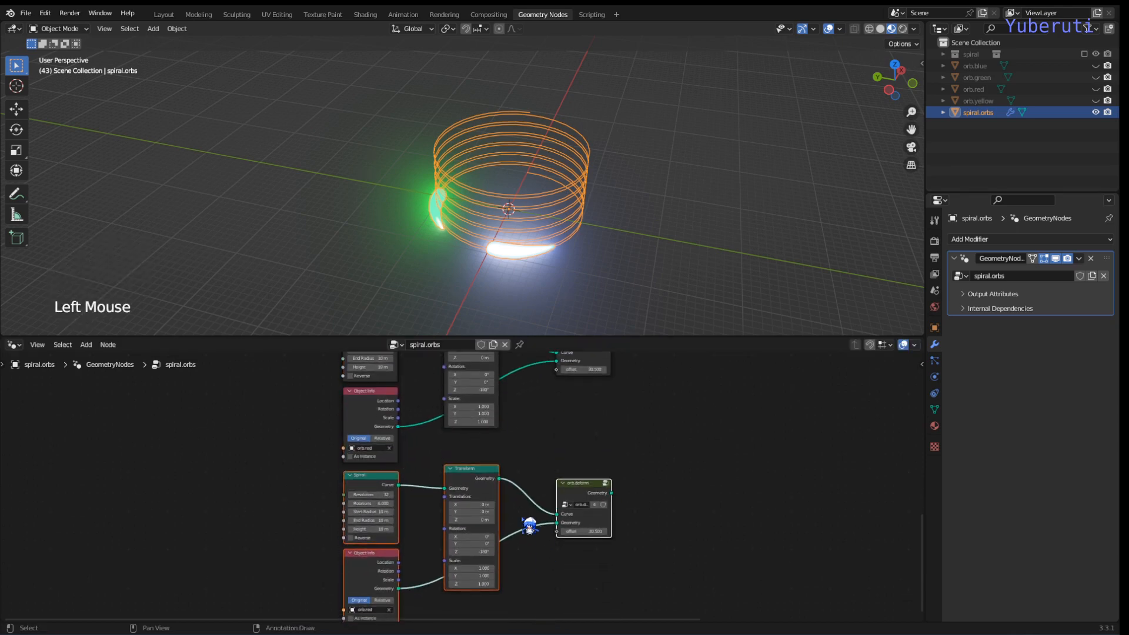
- Set the newest Transform copy's Z rotation to -270° and replace the object in its Object Info node with orb.yellow
left_click(491, 548)
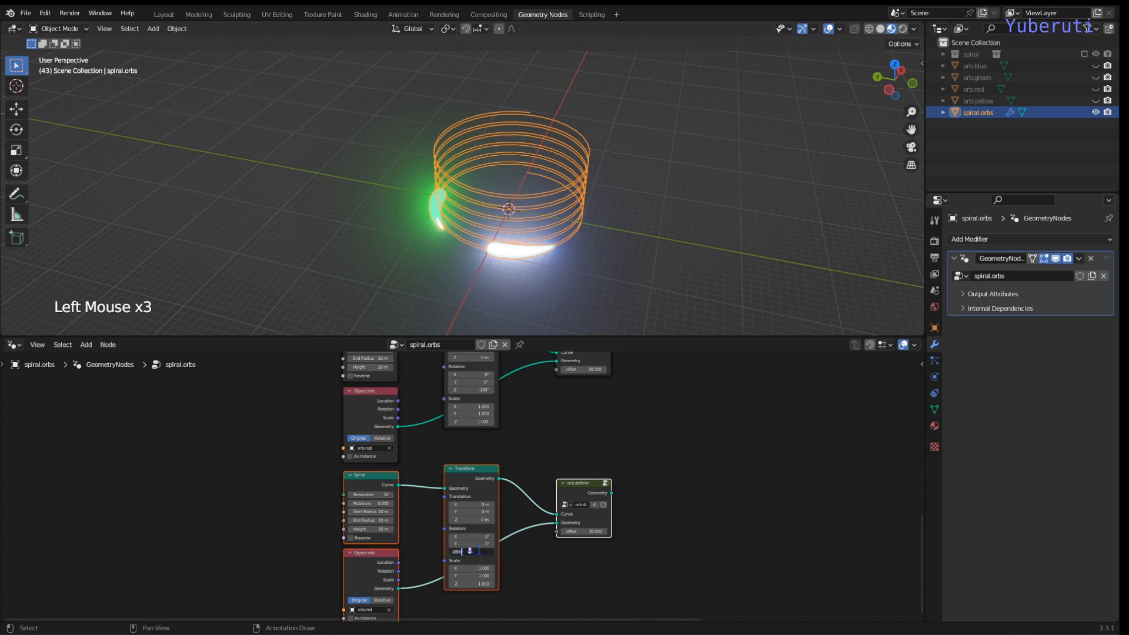
key("Return")
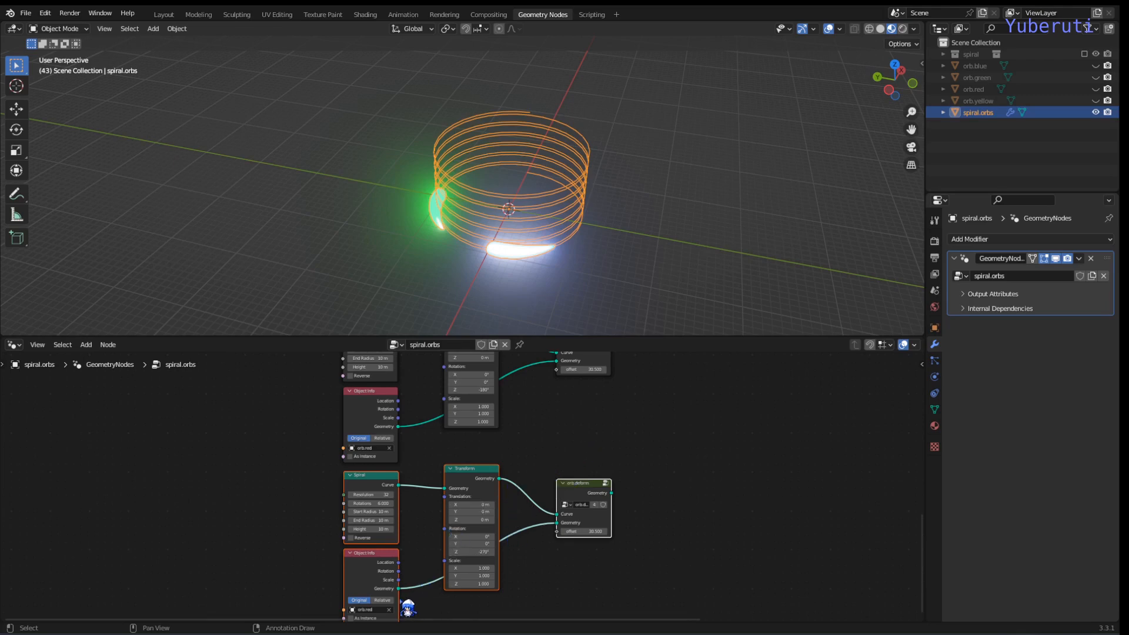
left_click(389, 609)
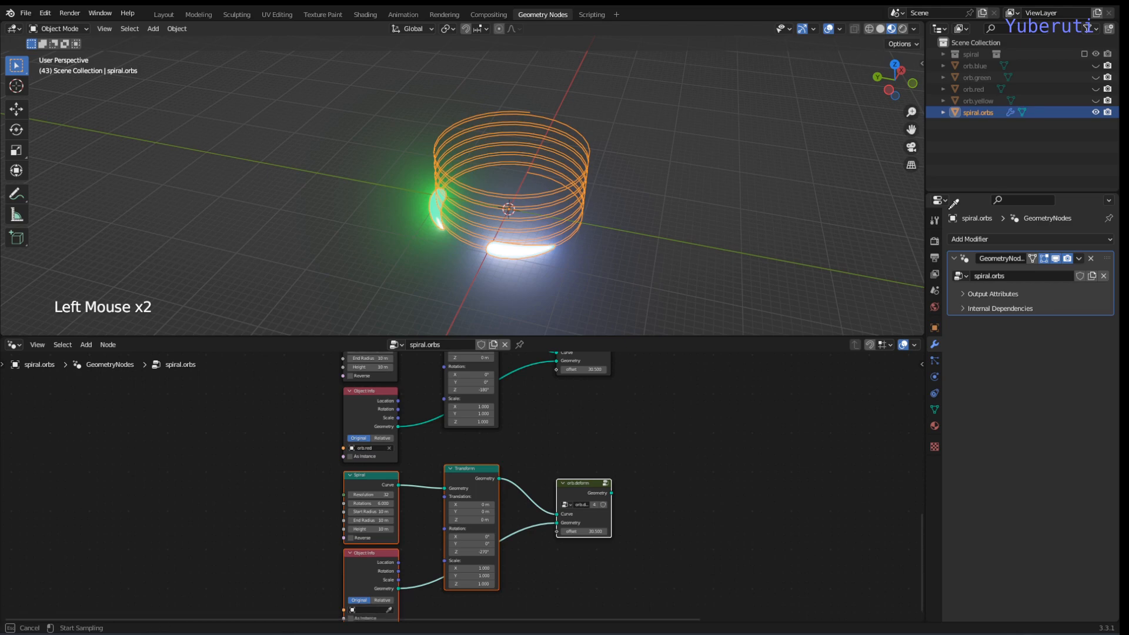
left_click(986, 95)
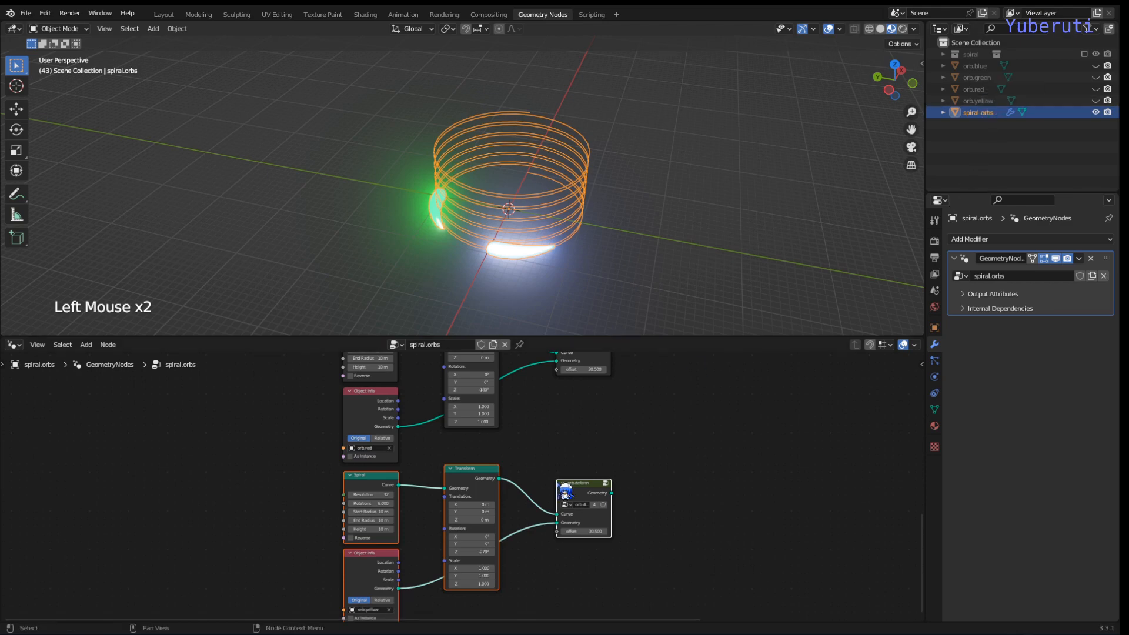
- Move the Join Geometry node that collects the spiral curves down beside the lower orb node groups
scroll(617, 433, "down", 2)
middle_click_drag(618, 433, 522, 503)
scroll(523, 500, "up", 2)
scroll(532, 493, "down", 9)
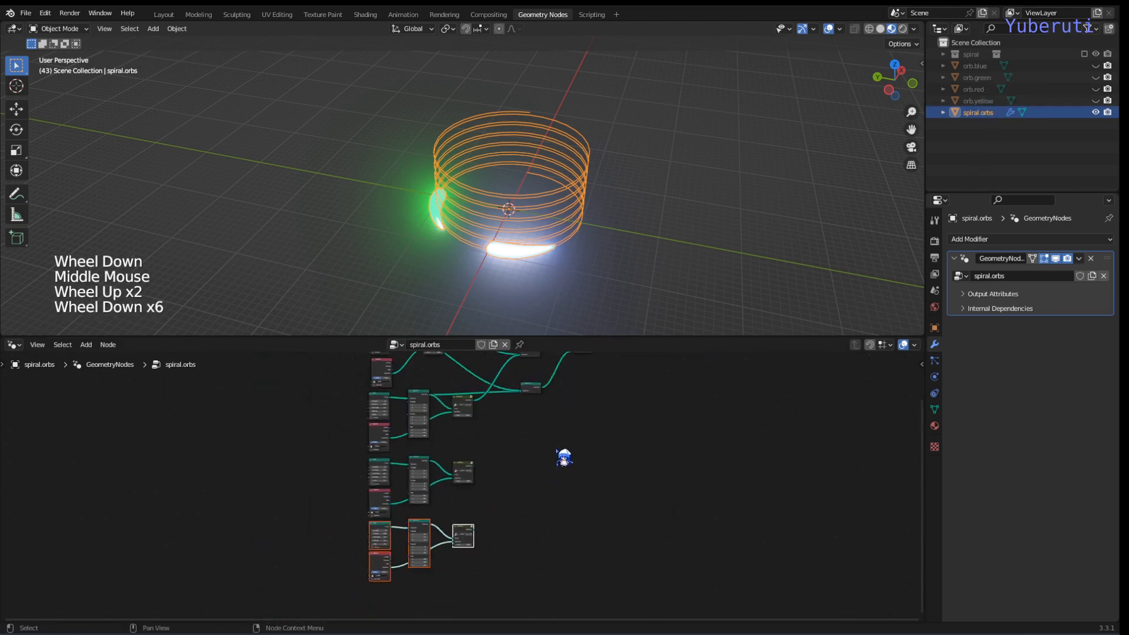
middle_click_drag(565, 456, 532, 478)
scroll(527, 424, "up", 1)
left_click_drag(517, 420, 538, 488)
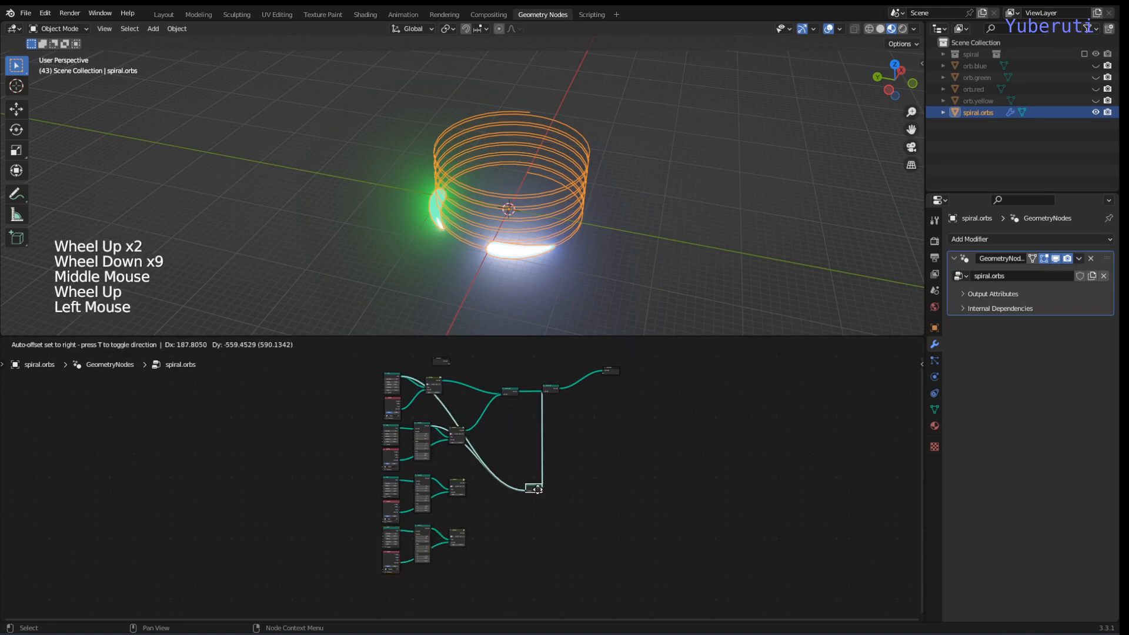
- Connect the Curve outputs of the red and yellow orbs' Spiral nodes to the lower Join Geometry node
scroll(461, 529, "up", 5)
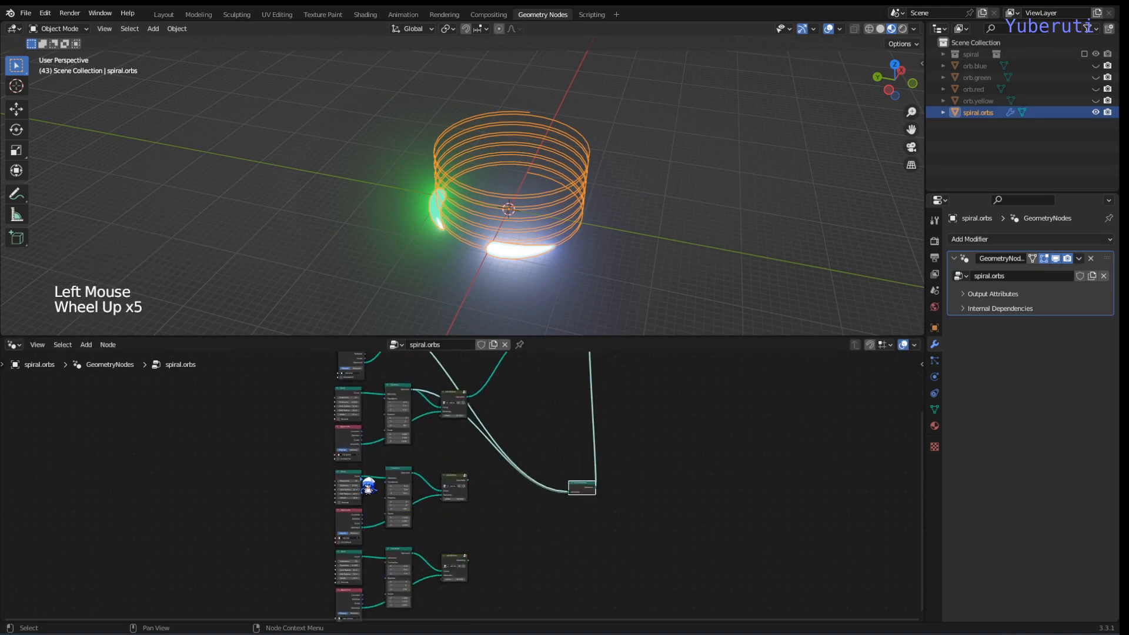
left_click_drag(363, 476, 569, 491)
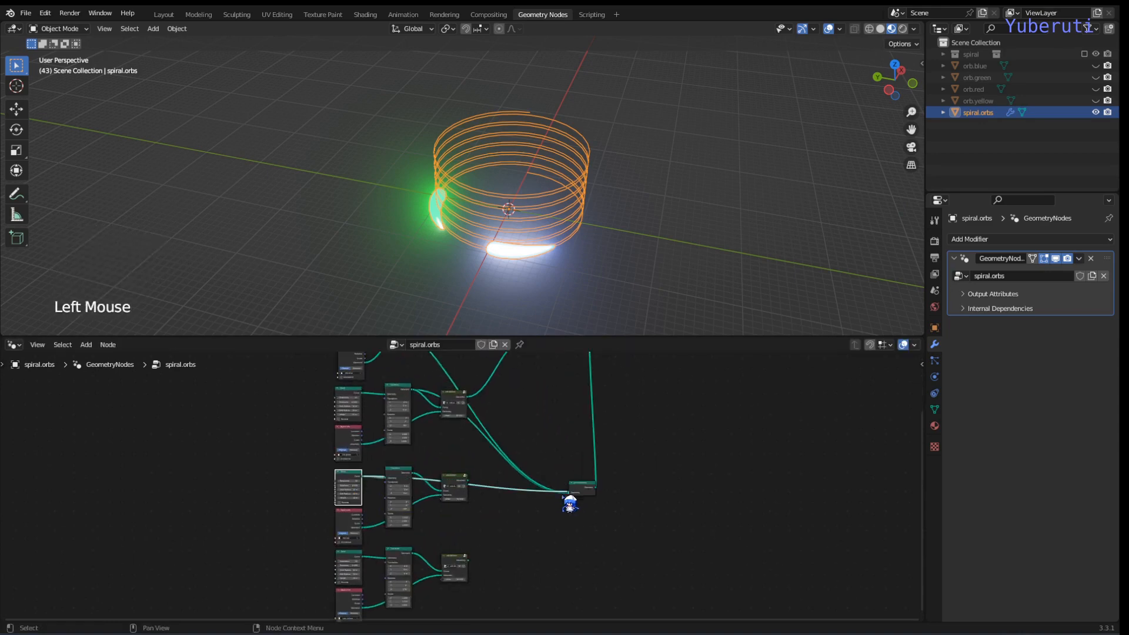
left_click_drag(363, 556, 567, 494)
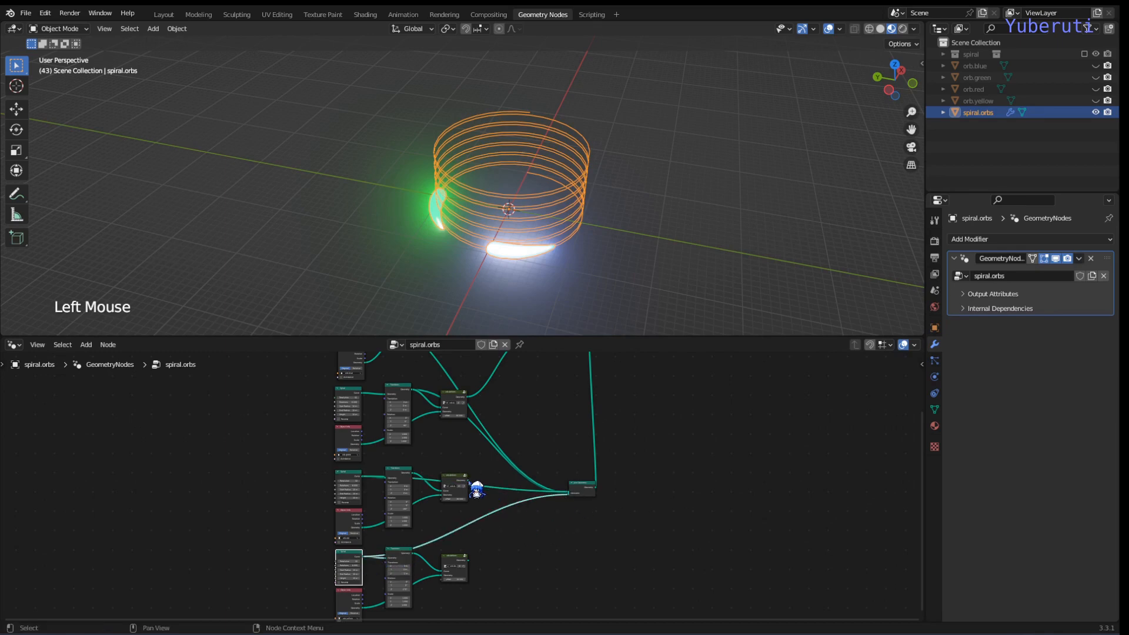
- Connect the Geometry outputs of the red and yellow orbs' orb.deform nodes to the Join Geometry node that collects the orbs
left_click_drag(469, 479, 529, 451)
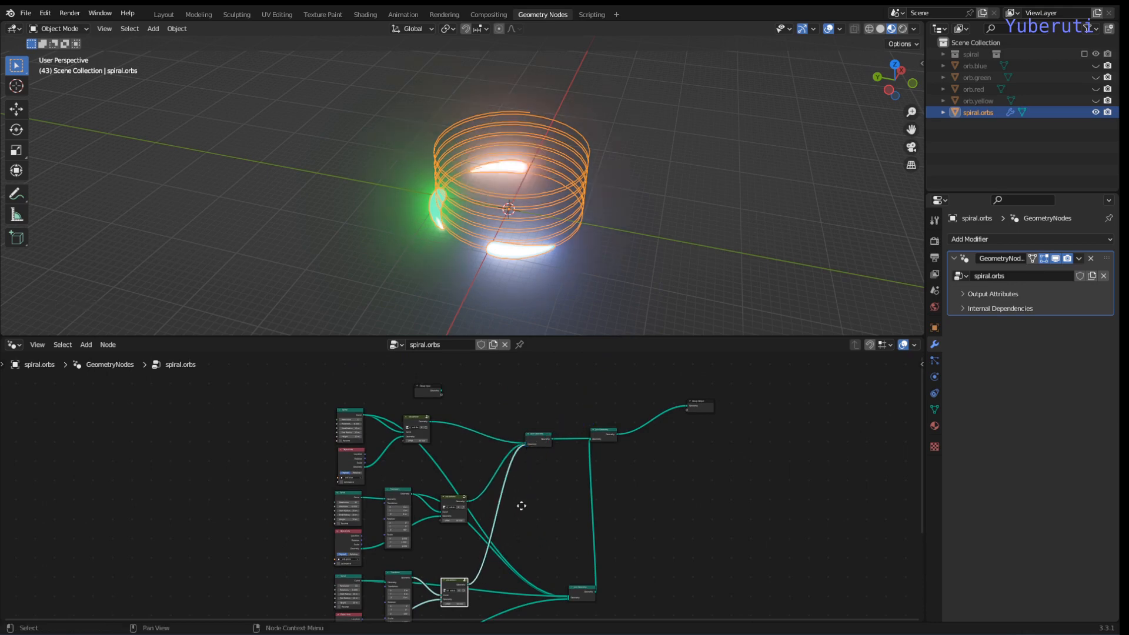
scroll(503, 507, "up", 2)
left_click_drag(474, 586, 532, 399)
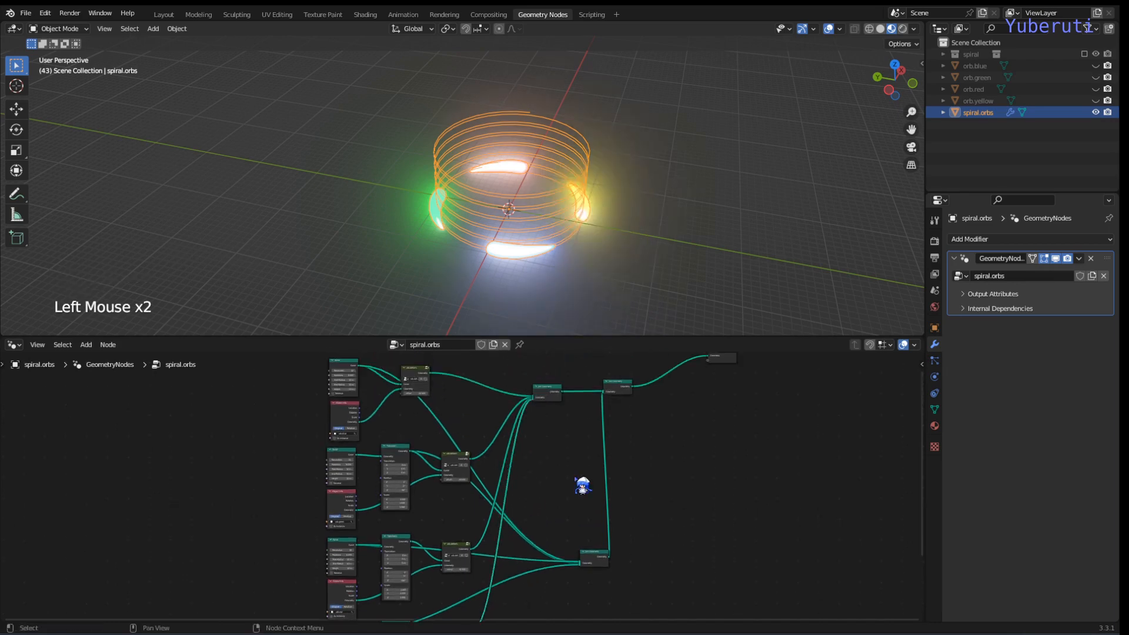
- Align the blue orb's orb.deform node with the other orb.deform nodes and try out its offset
scroll(538, 504, "down", 3)
middle_click_drag(538, 504, 578, 375)
scroll(583, 382, "up", 1)
middle_click_drag(606, 194, 617, 158)
scroll(584, 222, "up", 3)
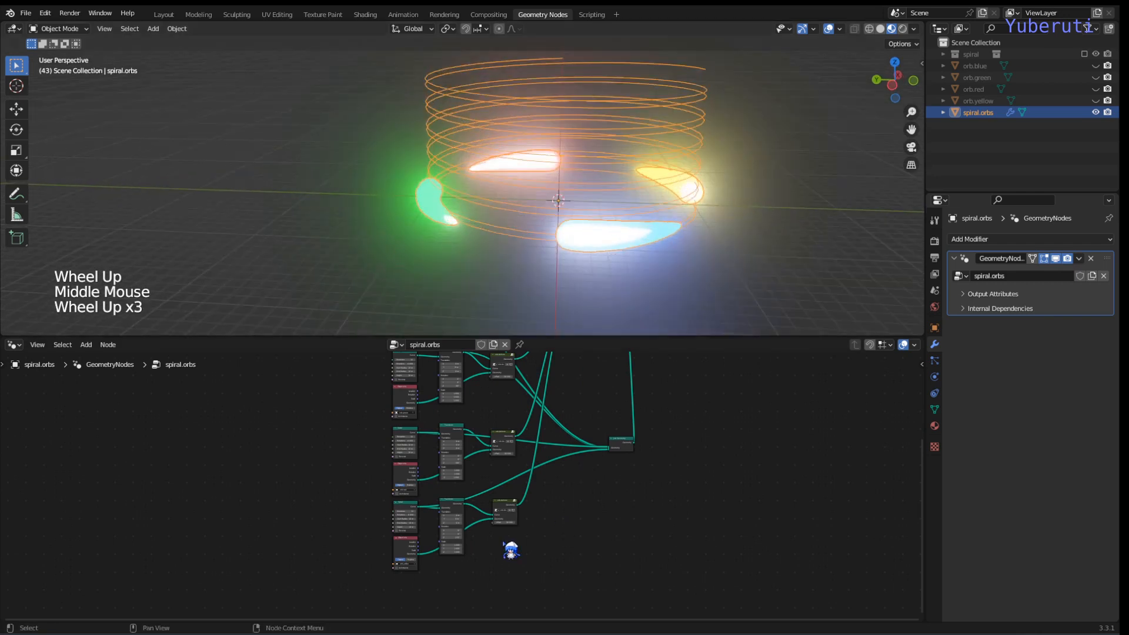
middle_click_drag(567, 396, 575, 423)
scroll(535, 405, "up", 1)
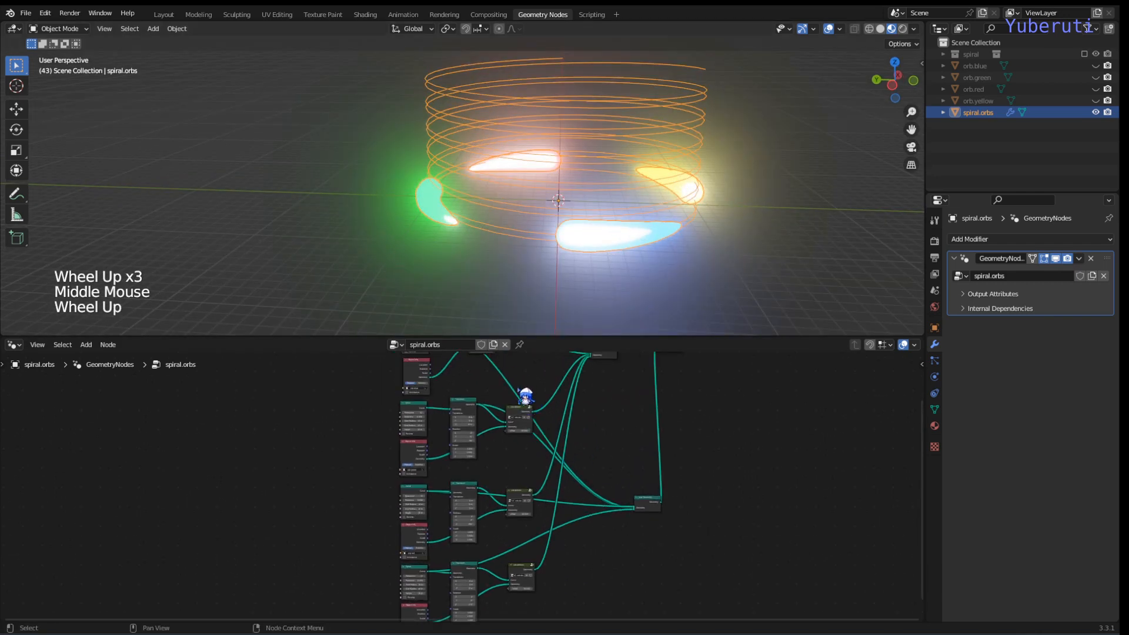
scroll(525, 395, "down", 2)
middle_click_drag(525, 396, 484, 420)
left_click_drag(480, 414, 508, 428)
middle_click_drag(553, 515, 553, 459)
scroll(553, 463, "up", 1)
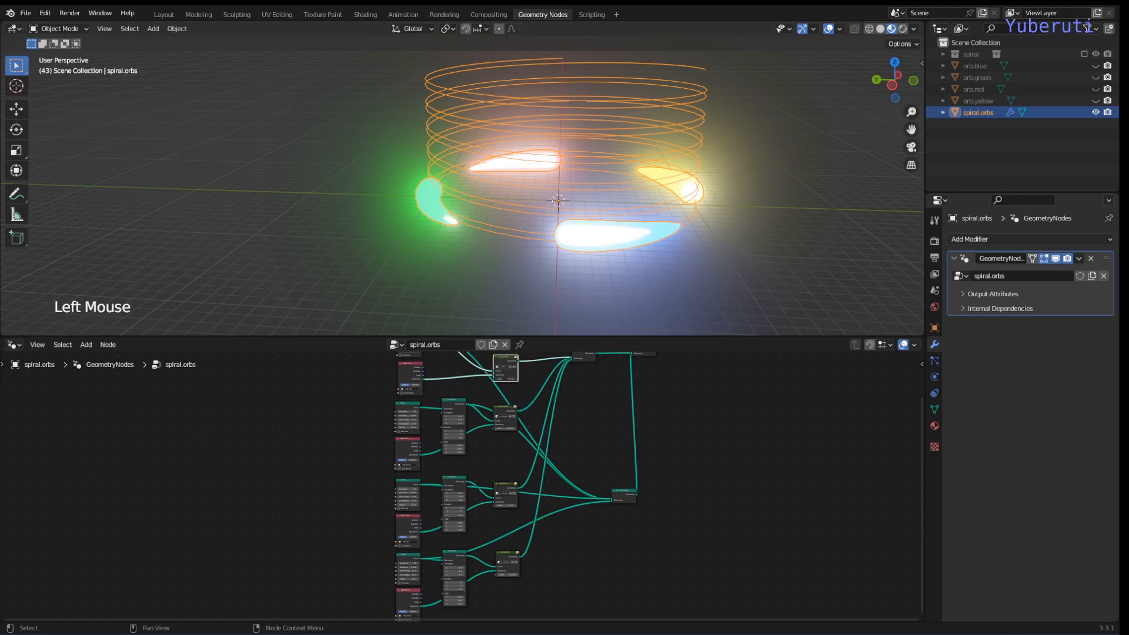
left_click_drag(506, 379, 529, 387)
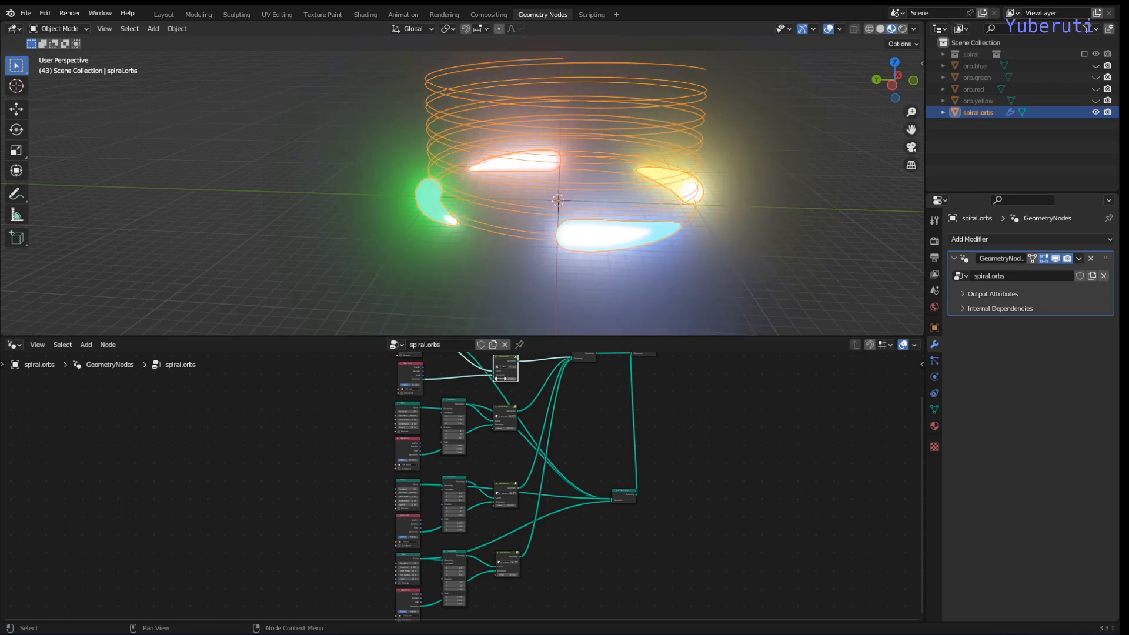
- Add a Math node in the empty space between the Join Geometry nodes and set its operation to Modulo
scroll(555, 398, "down", 1)
left_click(579, 431)
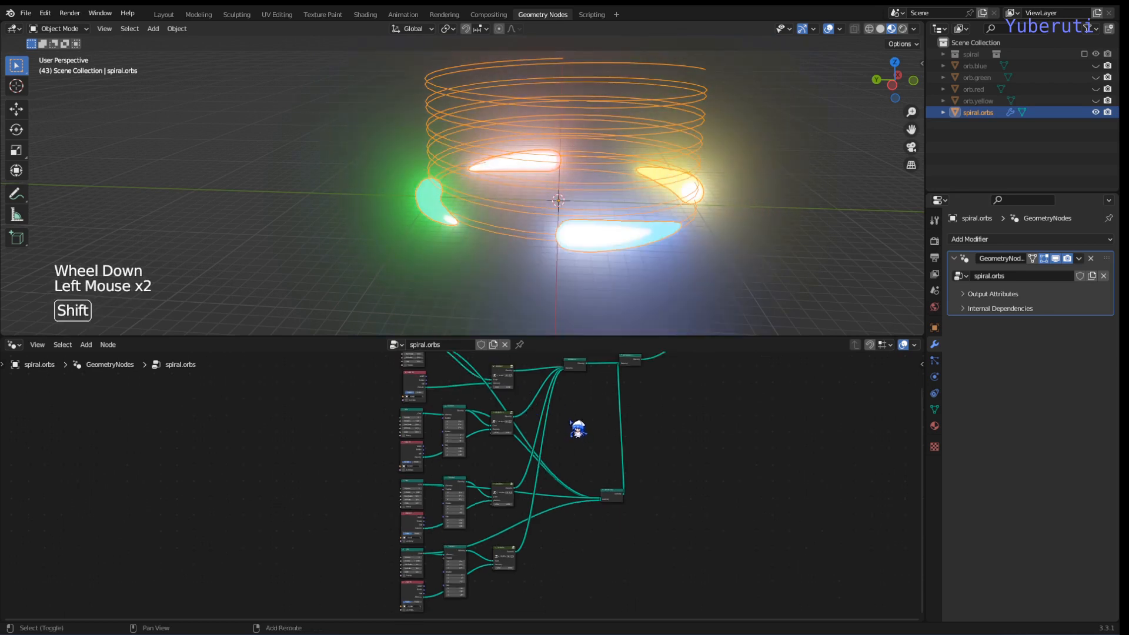
key("shift+a")
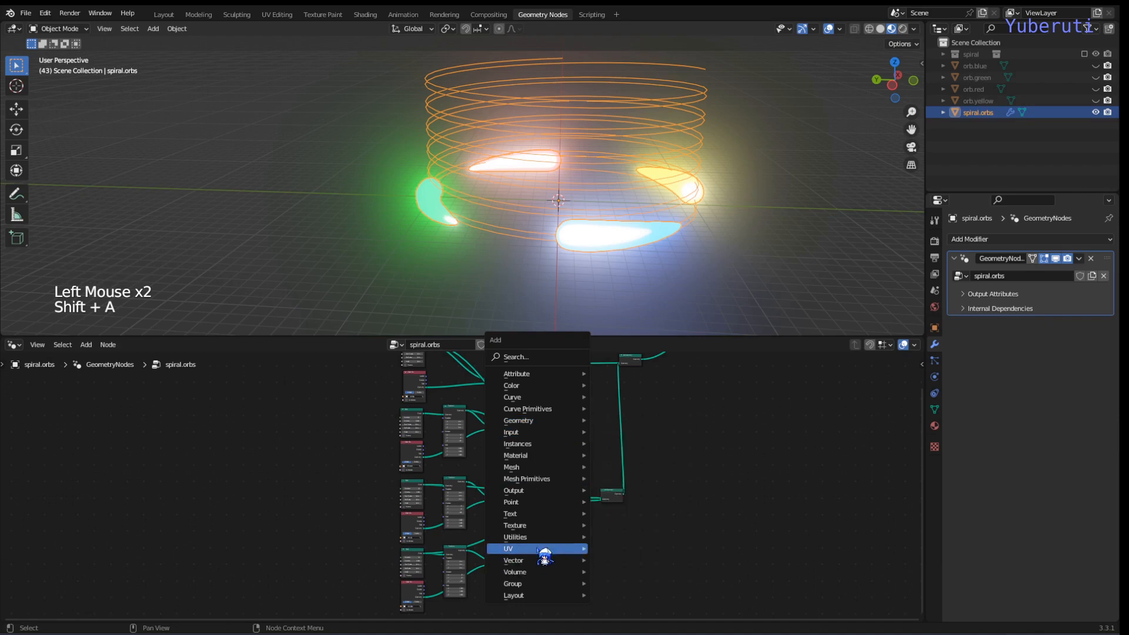
mouse_move(539, 537)
left_click(638, 501)
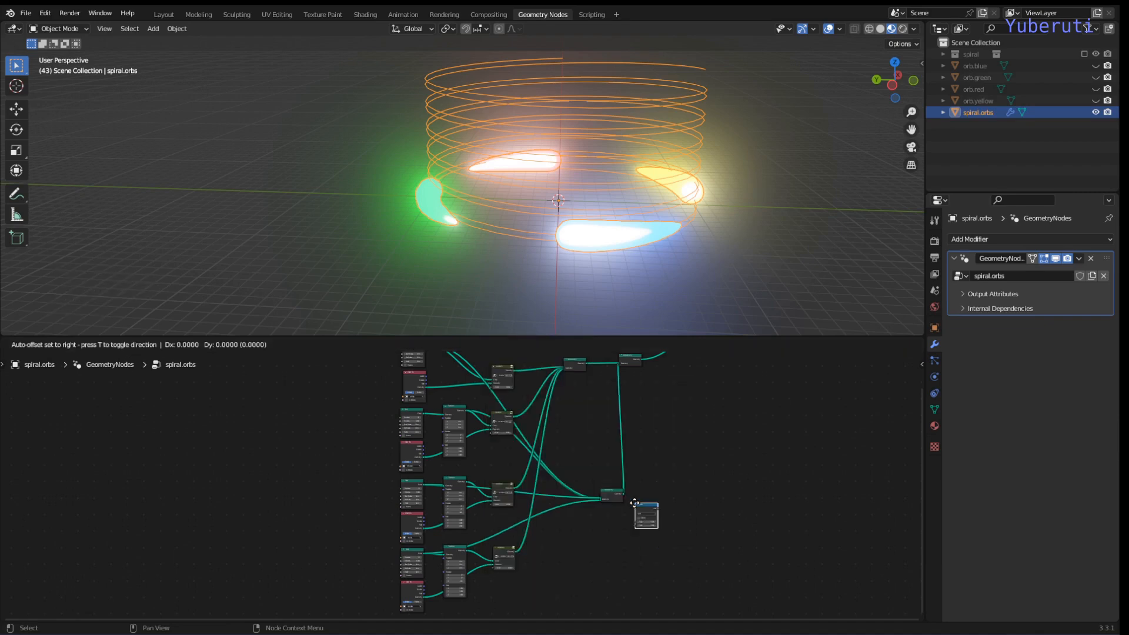
left_click(582, 418)
scroll(618, 427, "up", 5)
middle_click_drag(653, 434, 456, 584)
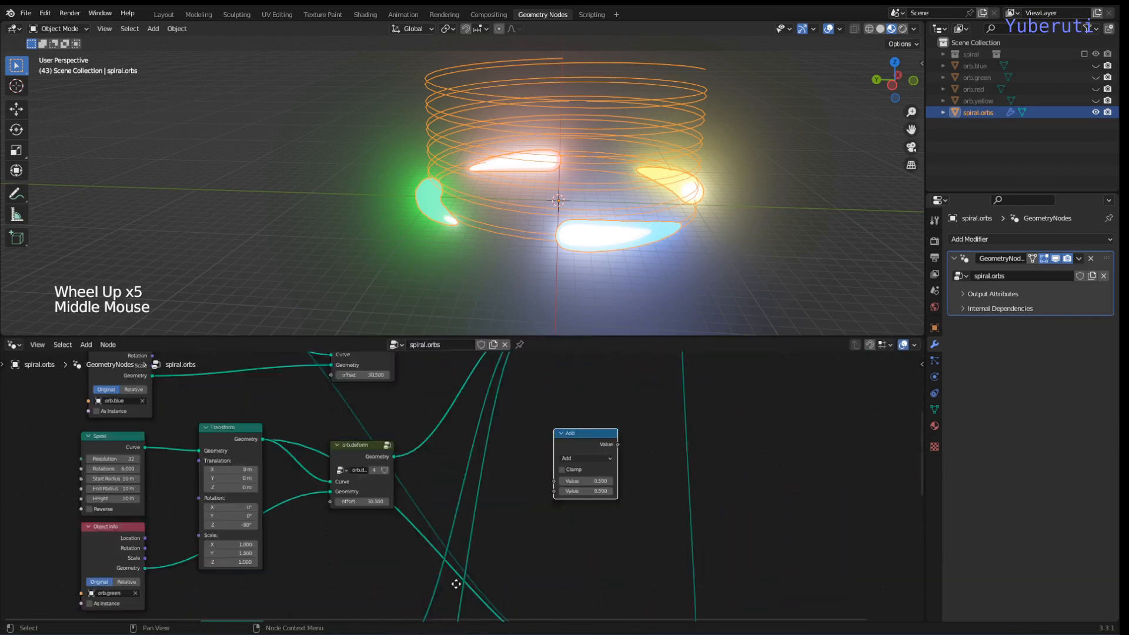
scroll(443, 578, "up", 1)
left_click(516, 476)
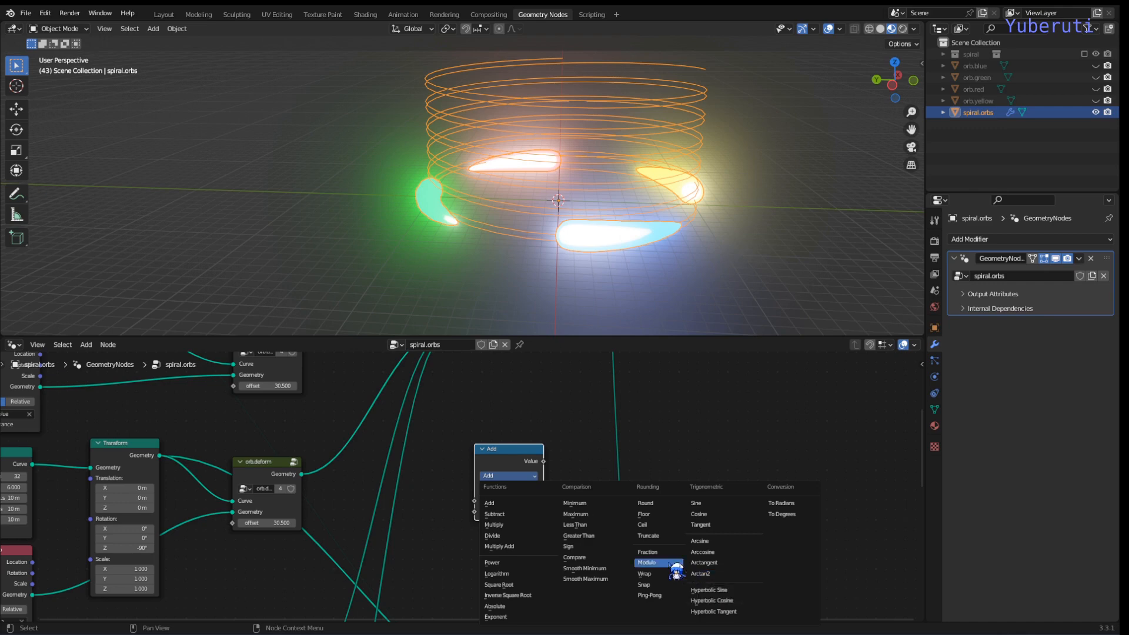
left_click(647, 574)
- Connect the Modulo node's Value output to the blue orb.deform's offset and place the node beside the blue orb's Spiral and Object Info
scroll(503, 452, "down", 6)
middle_click_drag(461, 433, 567, 522)
scroll(567, 522, "up", 6)
left_click_drag(629, 532, 442, 496)
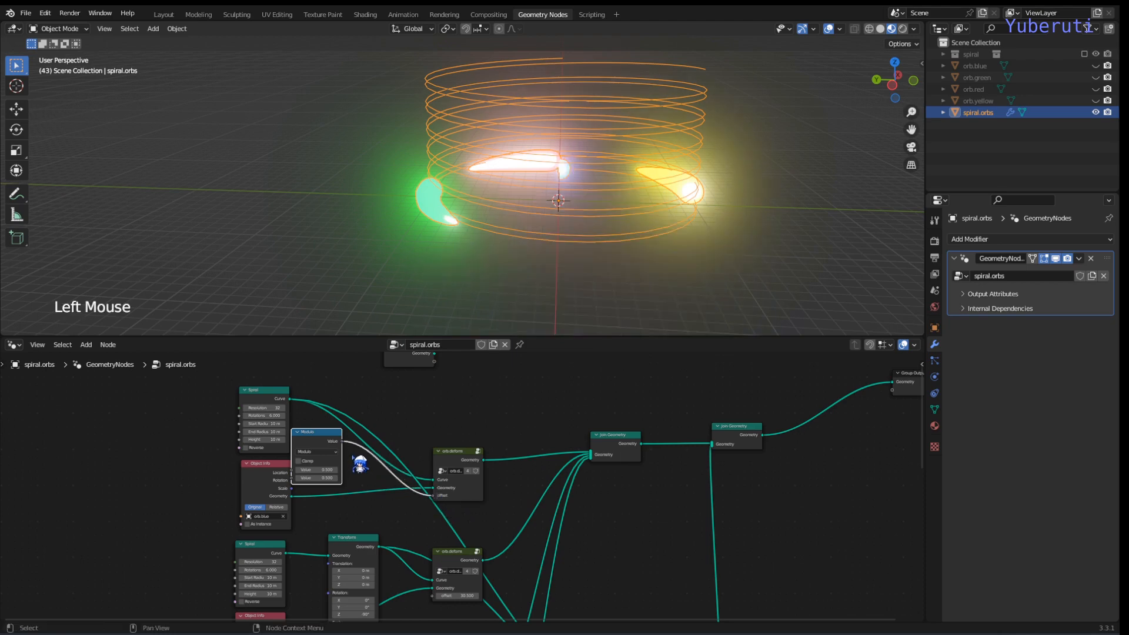
middle_click_drag(358, 465, 541, 473)
scroll(517, 464, "up", 1)
left_click_drag(513, 454, 521, 452)
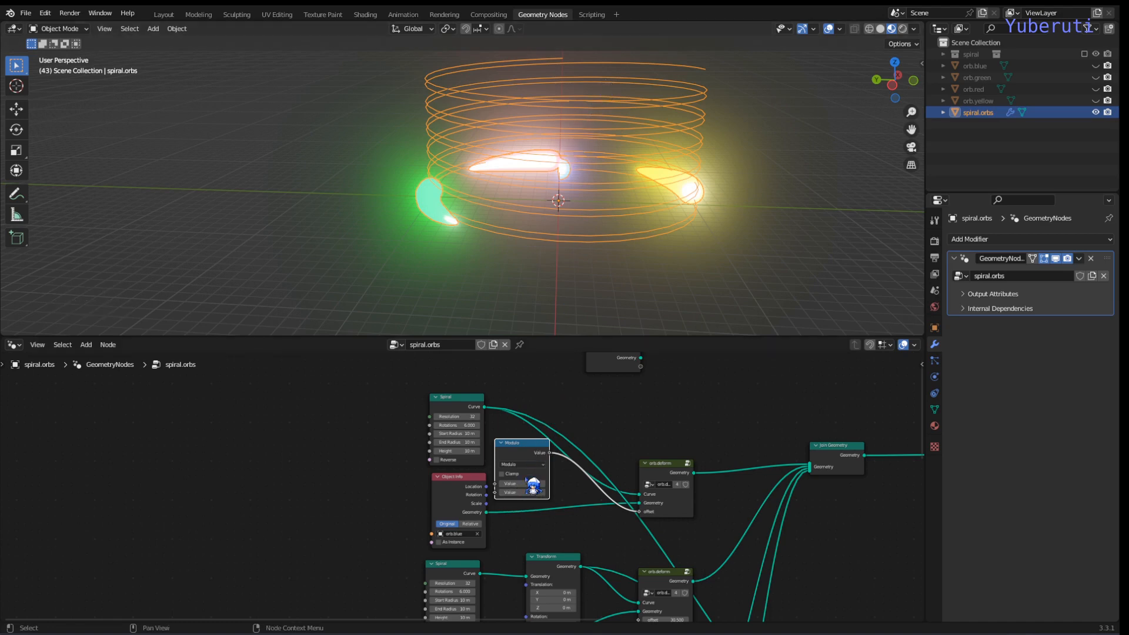
- Try a second value of about 63 on the Modulo node while sweeping its first value to test the blue orb's motion
left_click_drag(519, 492, 565, 491)
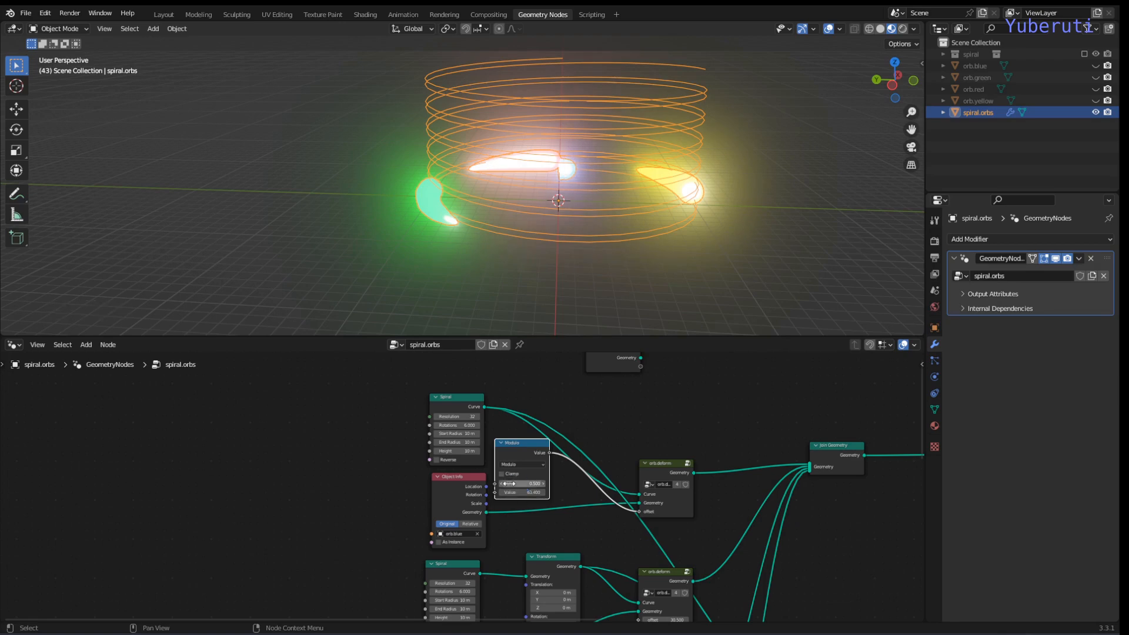
left_click_drag(508, 483, 729, 483)
left_click_drag(522, 483, 576, 483)
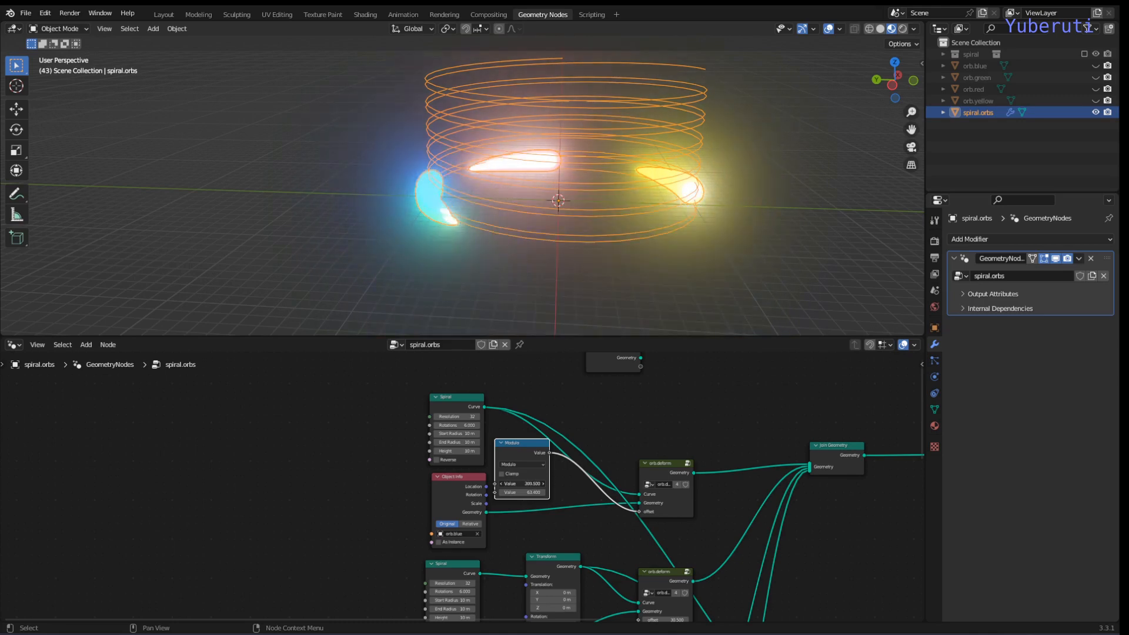
right_click(510, 485)
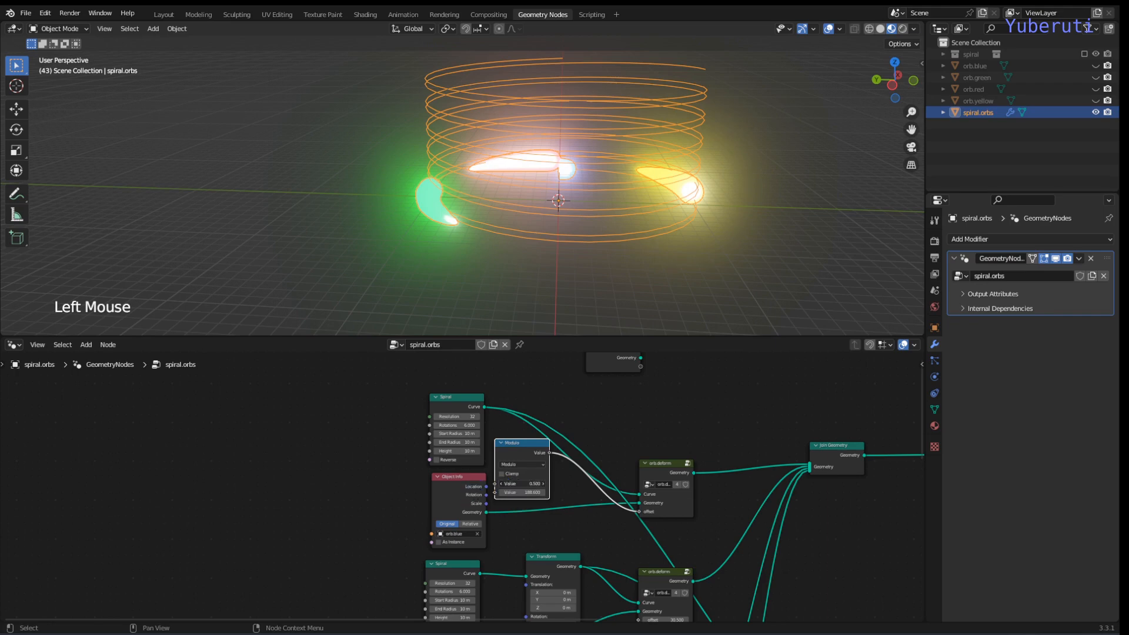
- Try a second value of 300 on the Modulo node and sweep its first value to test where the blue orb's motion repeats
mouse_move(522, 484)
left_mouse_down()
mouse_move(576, 483)
mouse_move(511, 493)
left_mouse_up()
key("Escape")
type("300.000")
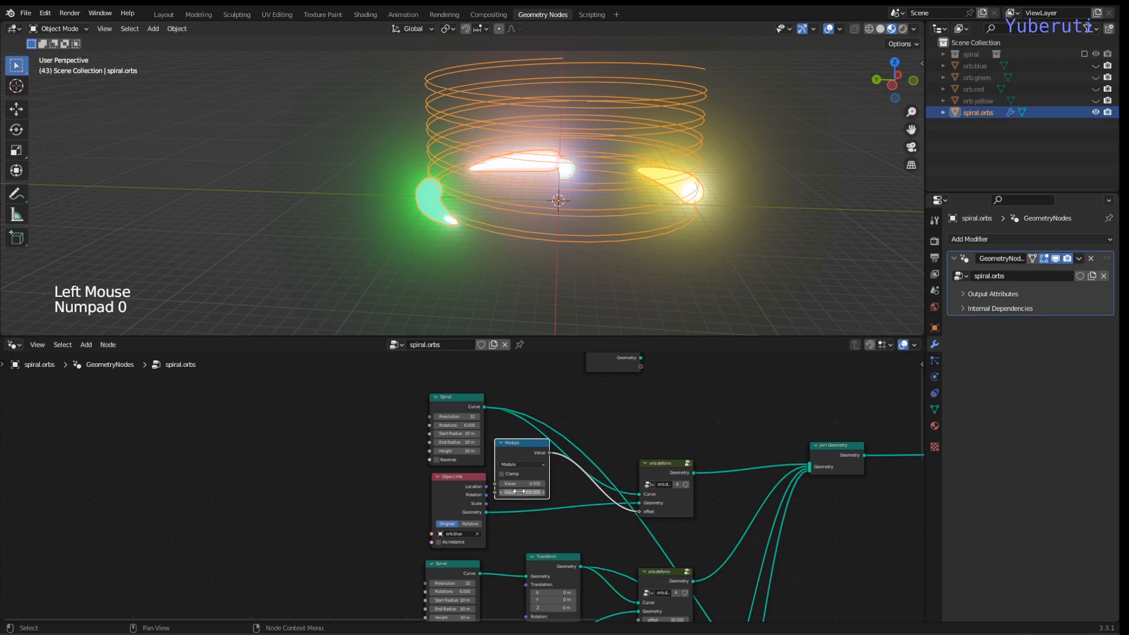
left_click_drag(515, 486, 597, 486)
key("Escape")
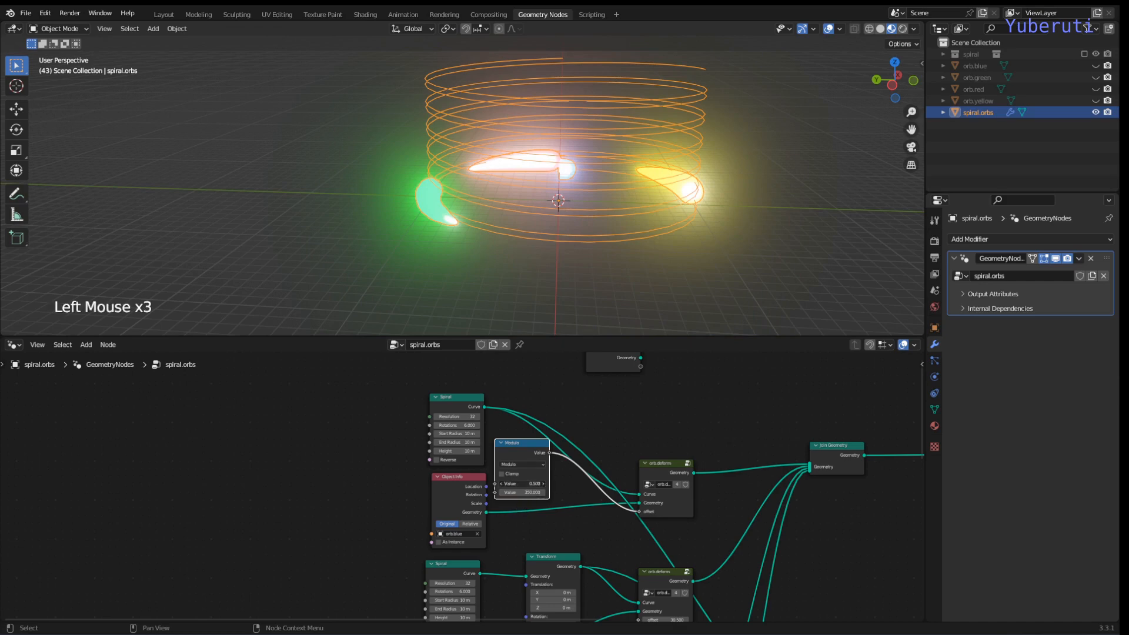
left_click_drag(550, 486, 691, 486)
key("Escape")
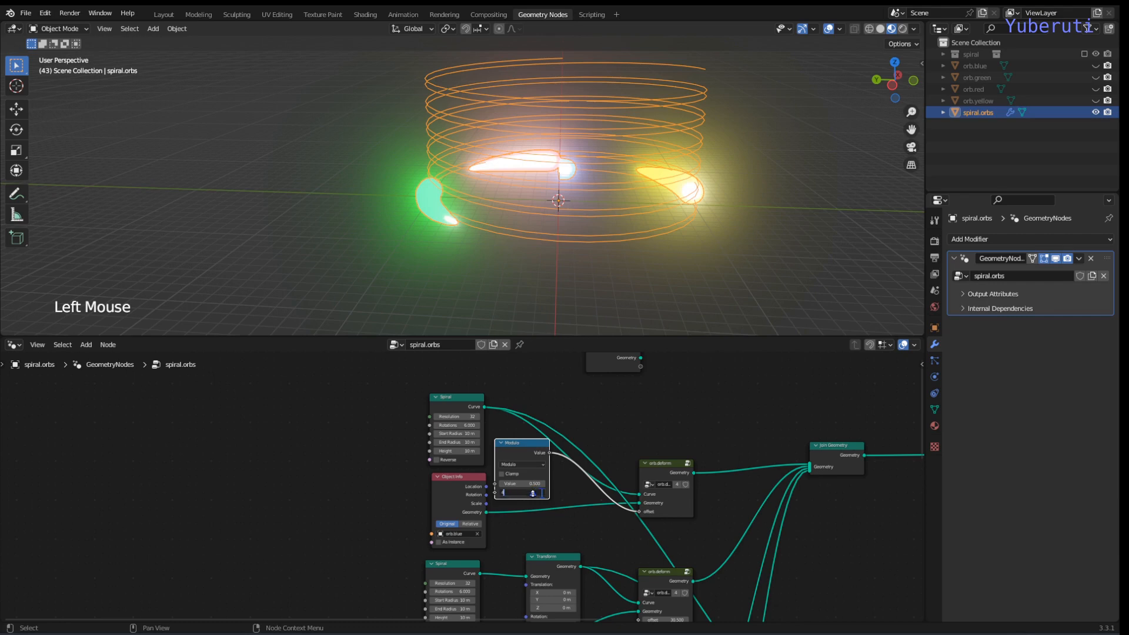
- Enter a new second value on the Modulo node and test the blue orb's travel by sweeping the first value
type("00")
key("Return")
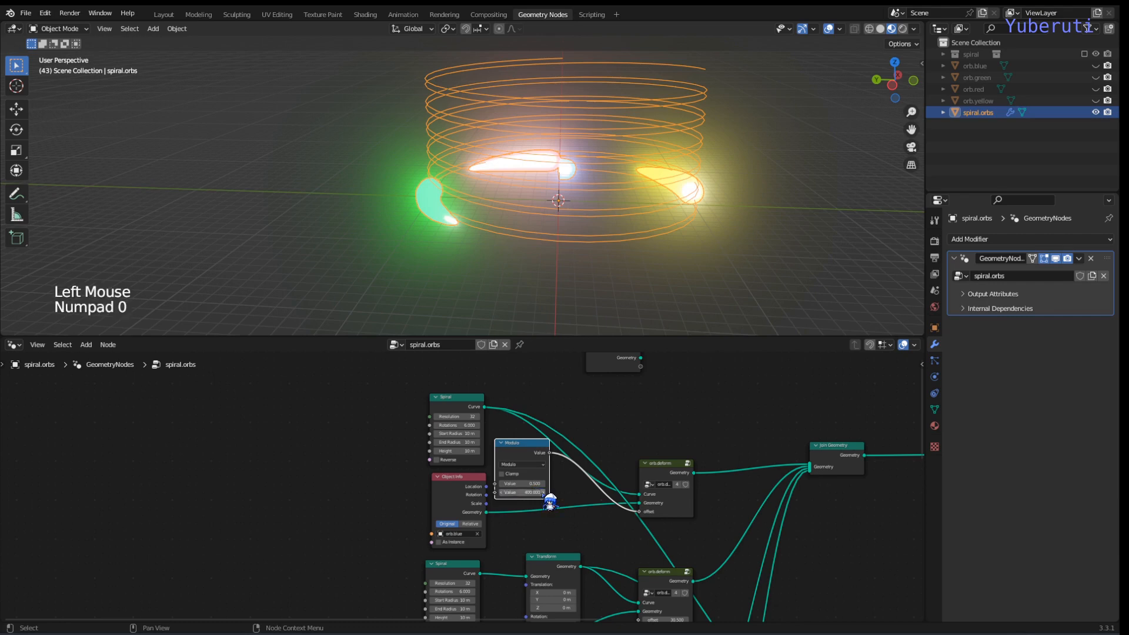
left_click_drag(509, 483, 622, 483)
right_click(510, 484)
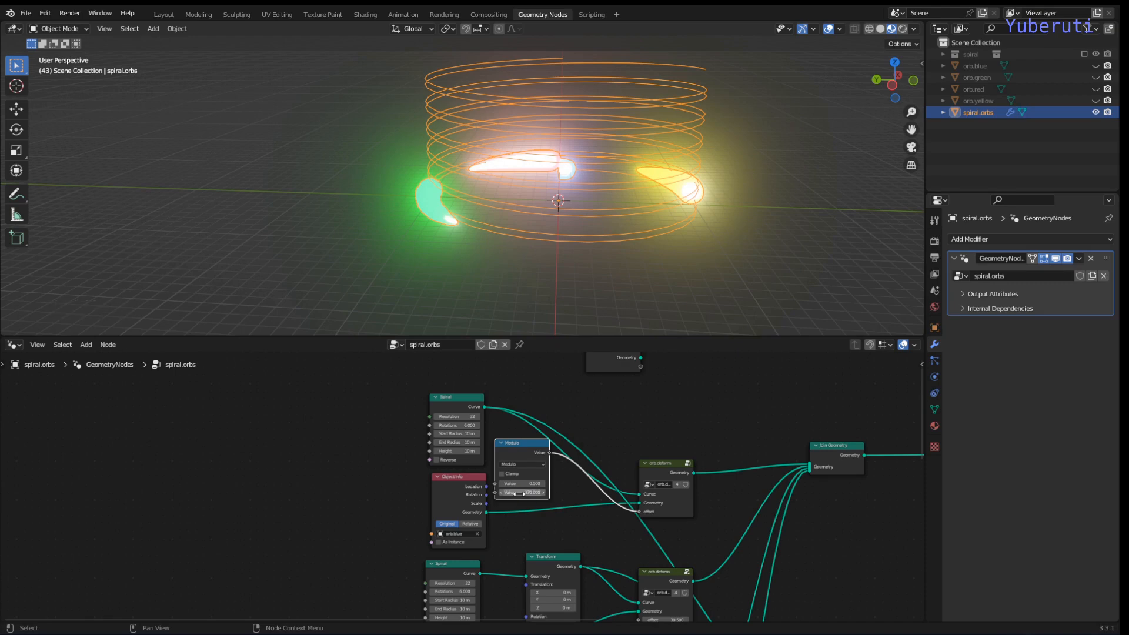
left_click_drag(518, 483, 616, 483)
right_click(515, 484)
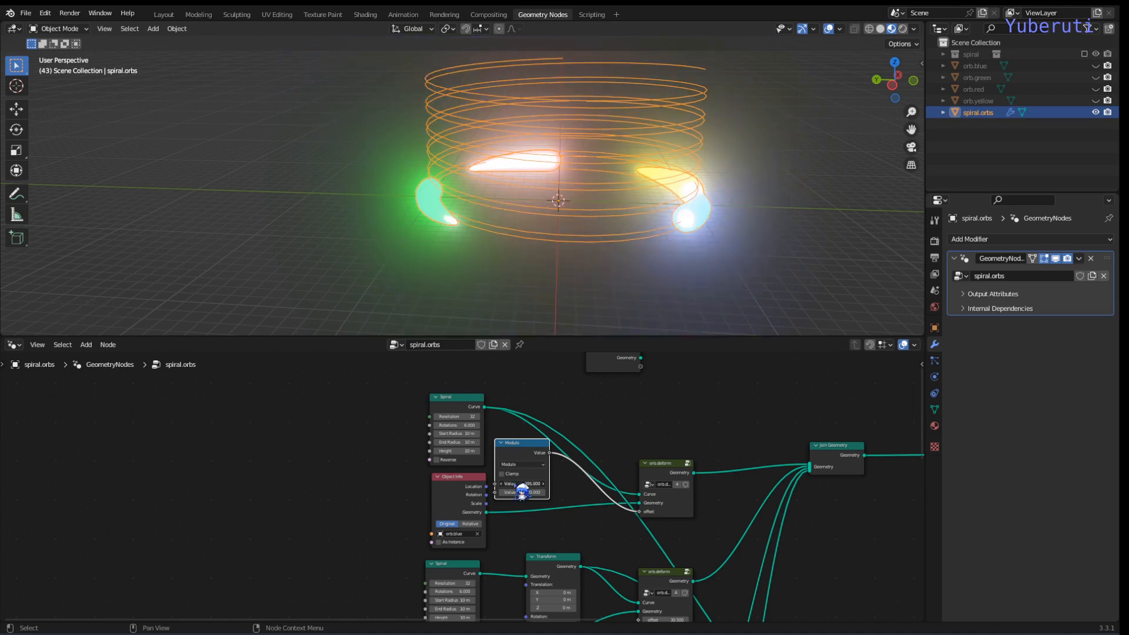
scroll(543, 484, "down", 4)
middle_click_drag(584, 474, 473, 387)
scroll(473, 386, "up", 1)
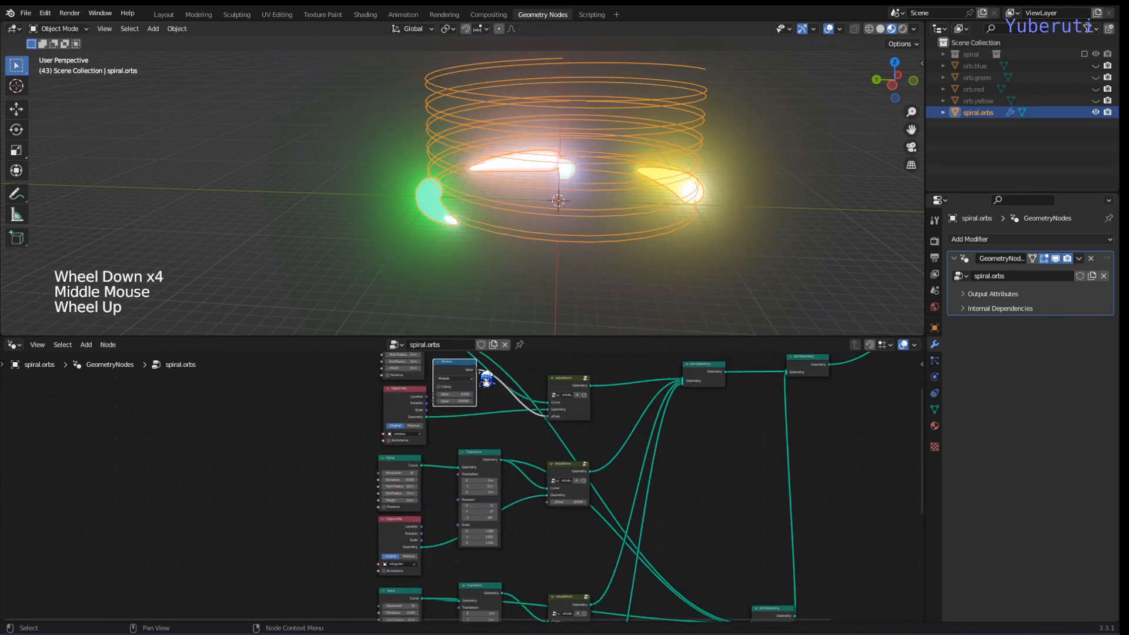
- Connect the Modulo node's Value output to the offset inputs of the green and red orb.deform nodes
left_click_drag(478, 371, 547, 502)
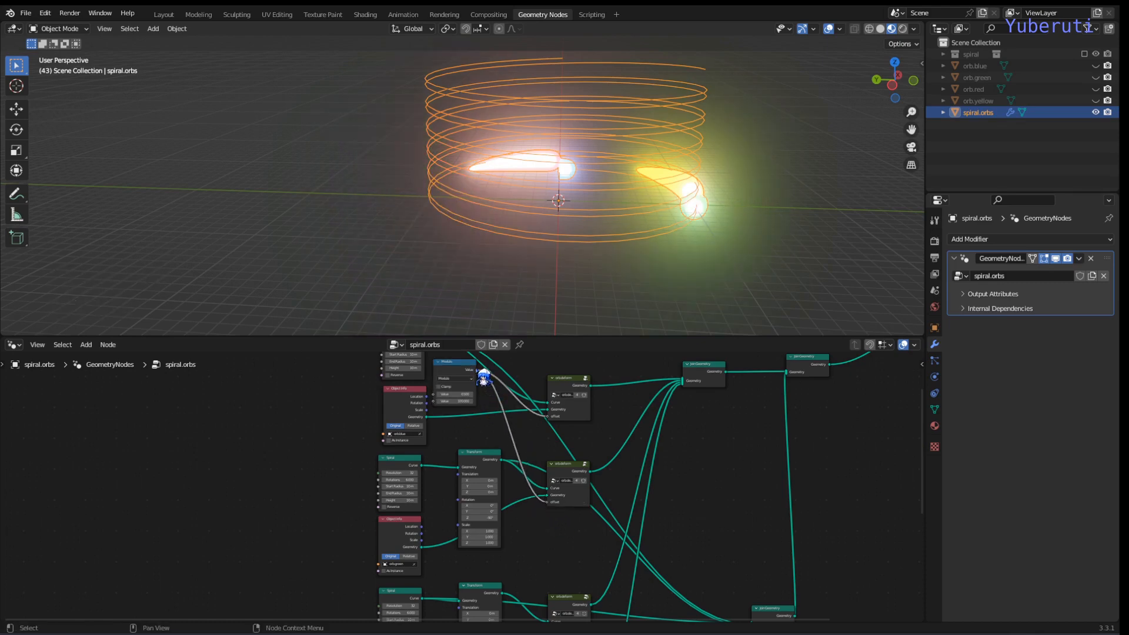
left_click_drag(478, 370, 494, 396)
left_click_drag(519, 445, 556, 562)
scroll(543, 461, "down", 2)
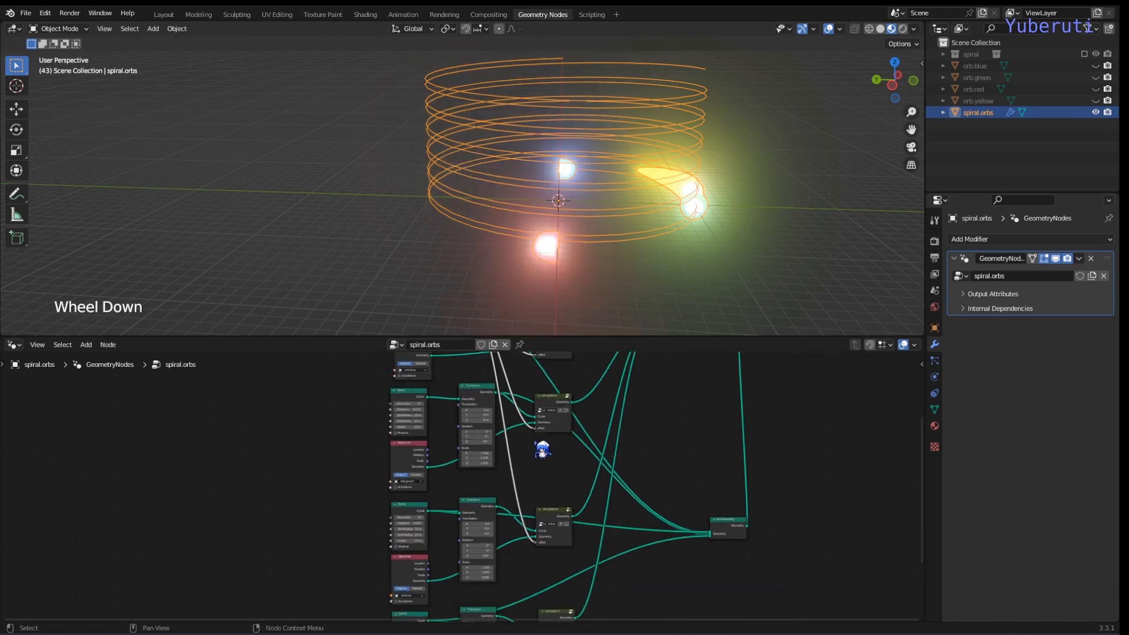
- Move the Modulo node to the left of the orbs' Spiral nodes and connect its Value to the yellow orb.deform's offset
middle_click_drag(545, 441, 532, 485)
left_click_drag(467, 379, 351, 522)
middle_click_drag(442, 520, 456, 413)
scroll(456, 413, "up", 1)
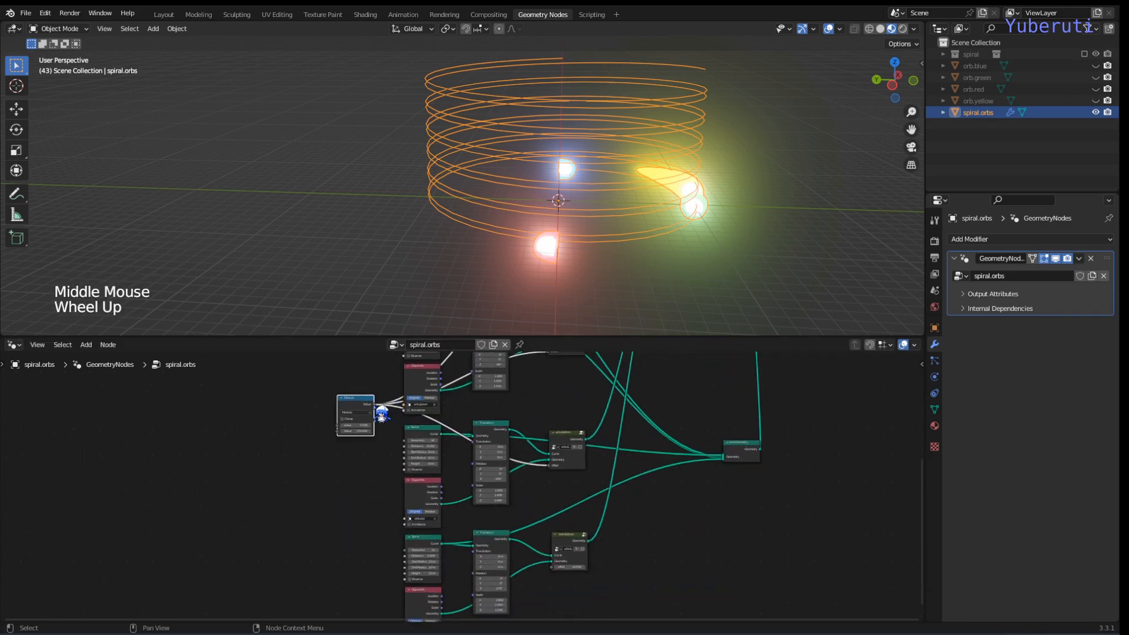
left_click_drag(374, 405, 555, 568)
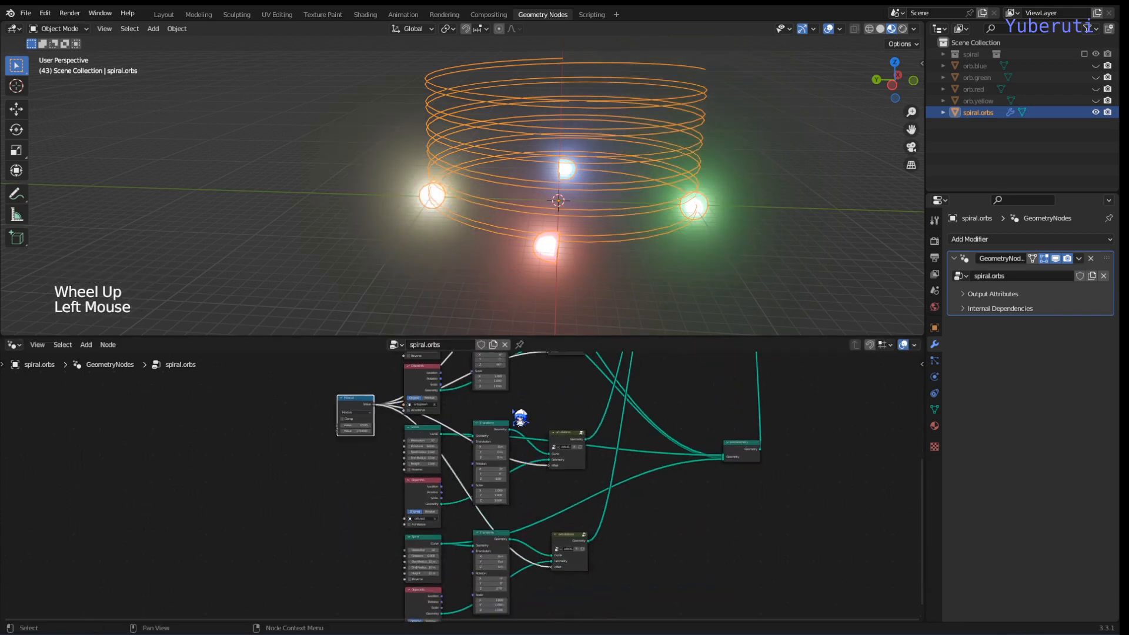
middle_click_drag(527, 398, 542, 512)
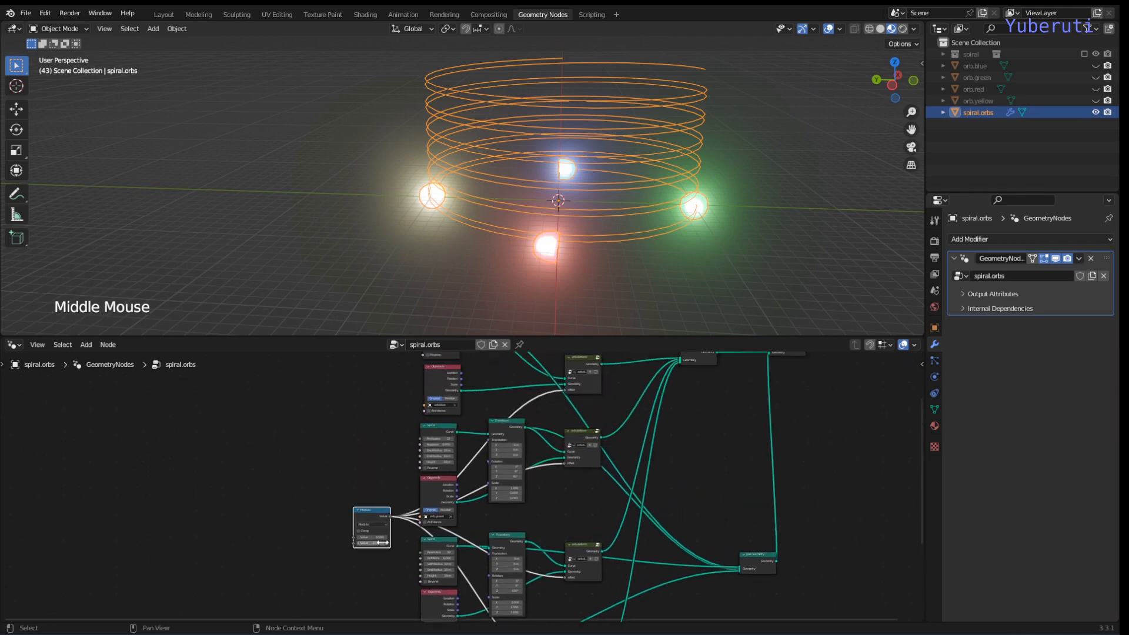
left_click_drag(377, 526, 341, 482)
- Sweep the Modulo node's first value to test how all four orbs travel together, then cancel the change
middle_click_drag(341, 481, 558, 481)
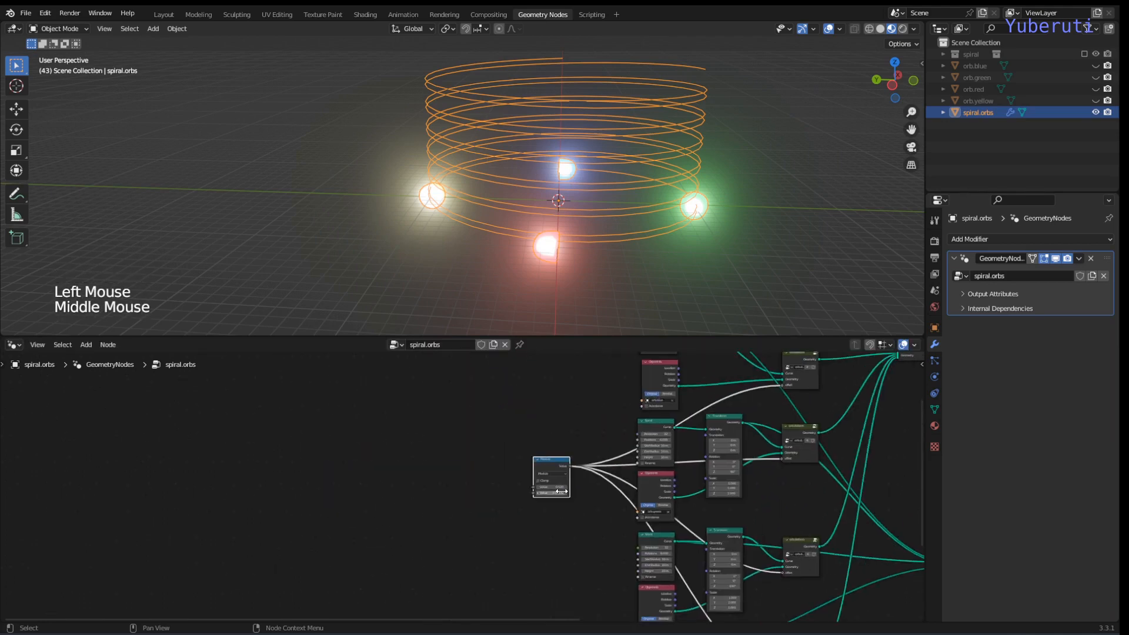
scroll(645, 484, "up", 5)
middle_click_drag(645, 484, 532, 514)
left_click_drag(529, 517, 1105, 517)
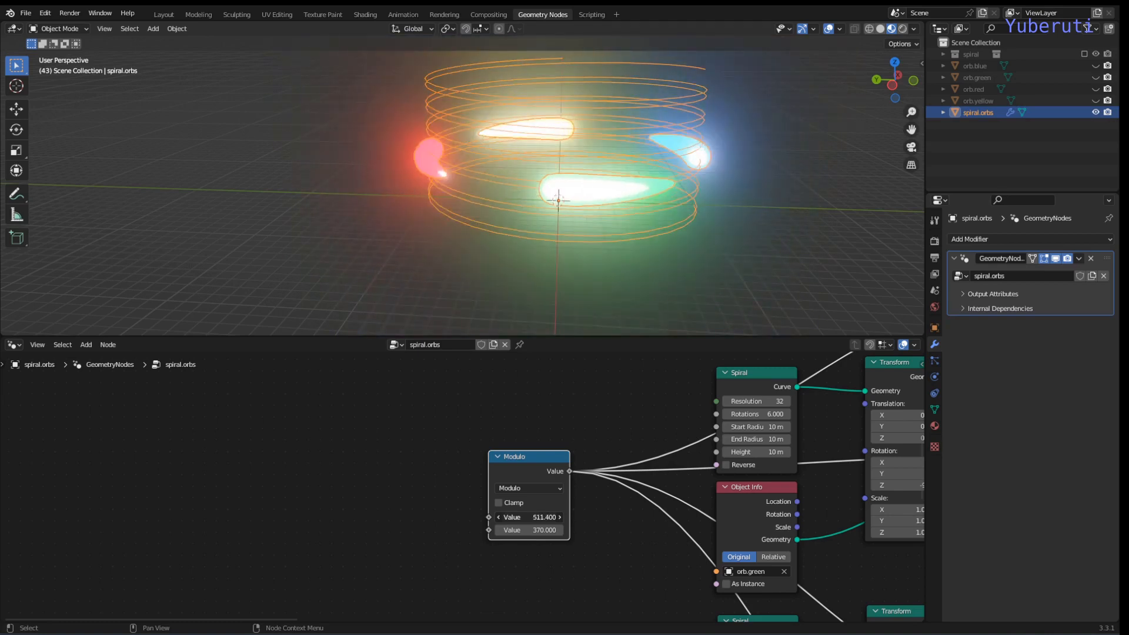
key("Escape")
- Cut the link from the spirals' Join Geometry to the final Join Geometry and reposition the final node slightly
scroll(664, 499, "down", 8)
middle_click_drag(481, 477, 126, 525)
left_click_drag(133, 531, 151, 531)
middle_click_drag(448, 478, 553, 451)
scroll(597, 447, "up", 1)
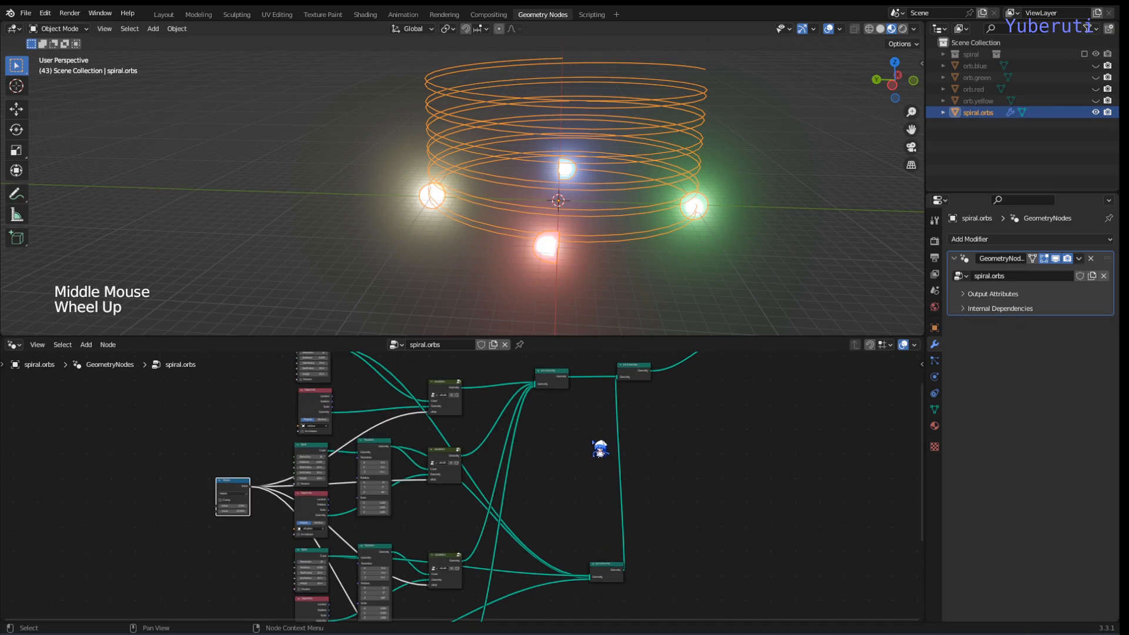
mouse_move(615, 458)
right_mouse_down("ctrl")
mouse_move(651, 433)
mouse_move(641, 405)
right_mouse_up("ctrl")
left_click_drag(638, 382, 640, 393)
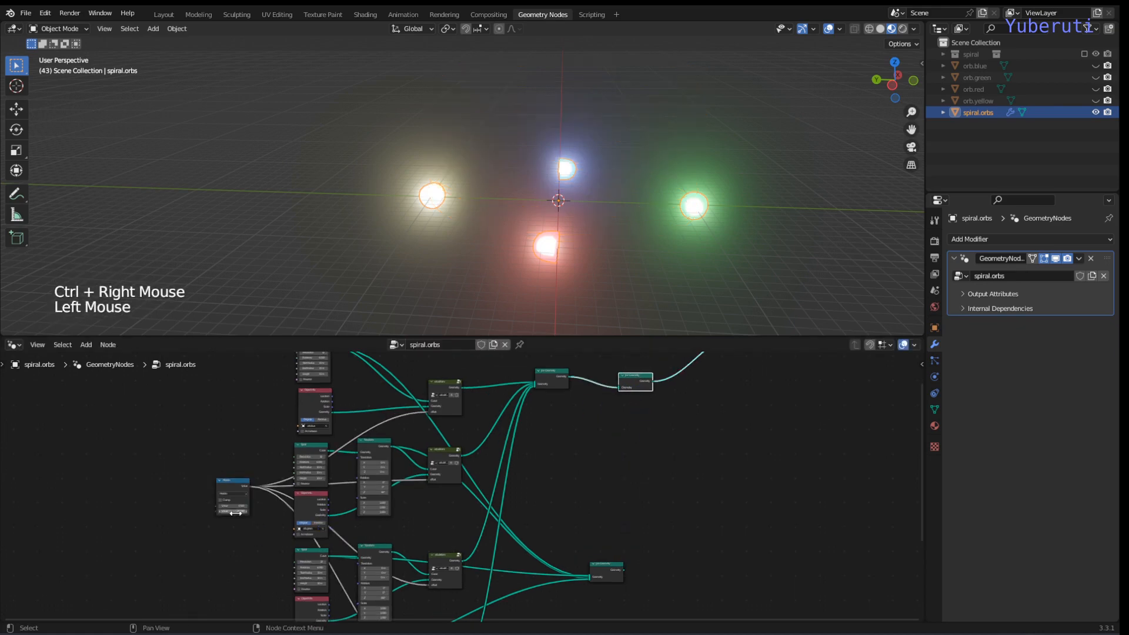
- Move the Modulo node closer to the green orb's nodes and place the Group Input node to its left
left_click_drag(231, 506, 247, 482)
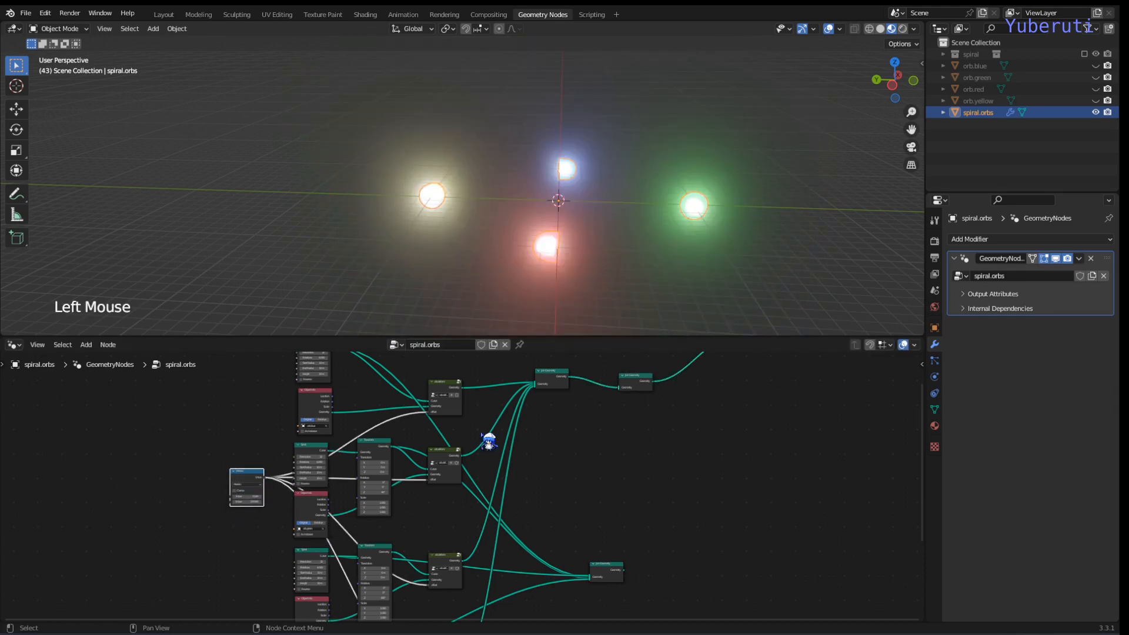
middle_click_drag(256, 500, 479, 499)
scroll(478, 500, "up", 1)
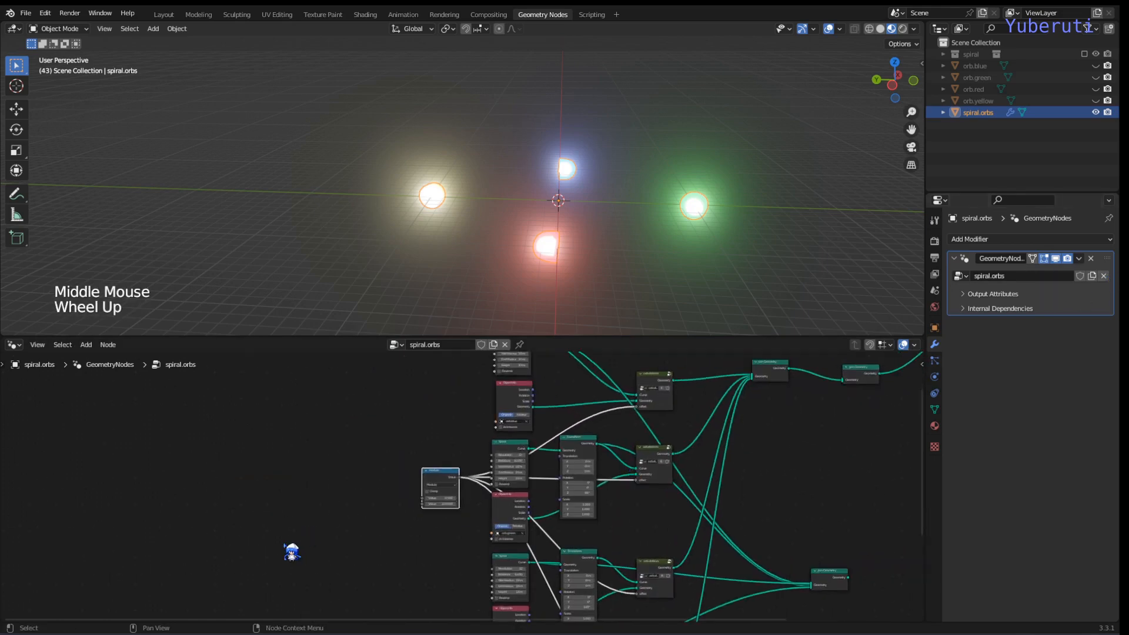
scroll(447, 476, "up", 7)
scroll(461, 453, "down", 7)
scroll(481, 389, "down", 2)
middle_click_drag(481, 389, 544, 362)
scroll(564, 385, "up", 8)
middle_click_drag(599, 413, 615, 444)
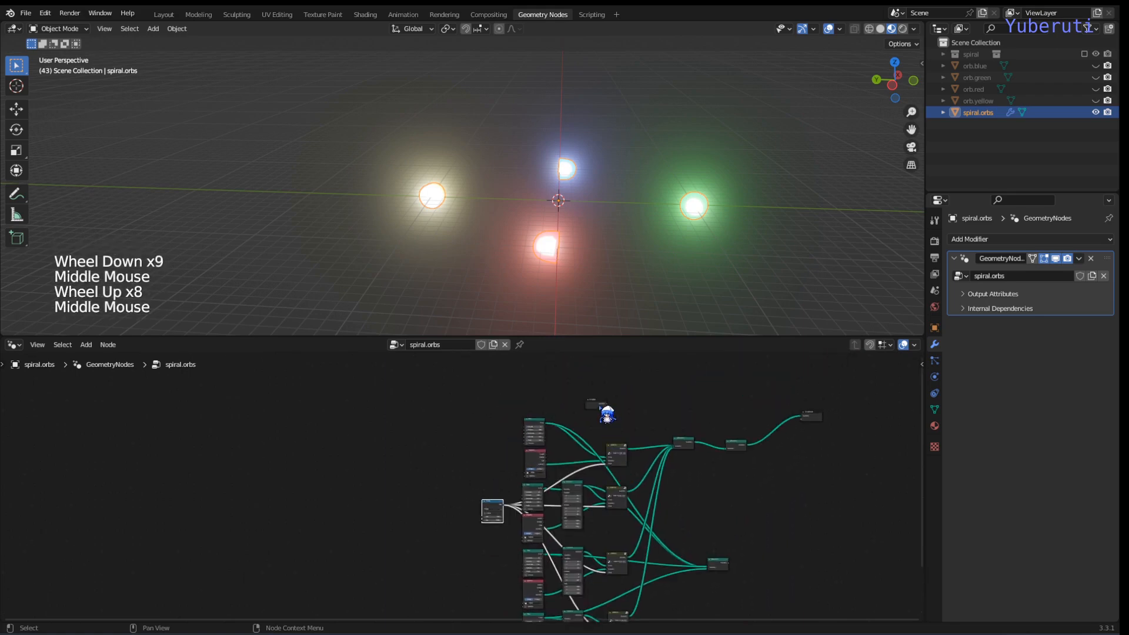
left_click_drag(603, 406, 448, 508)
scroll(450, 506, "up", 6)
middle_click_drag(482, 506, 501, 460)
scroll(497, 467, "up", 1)
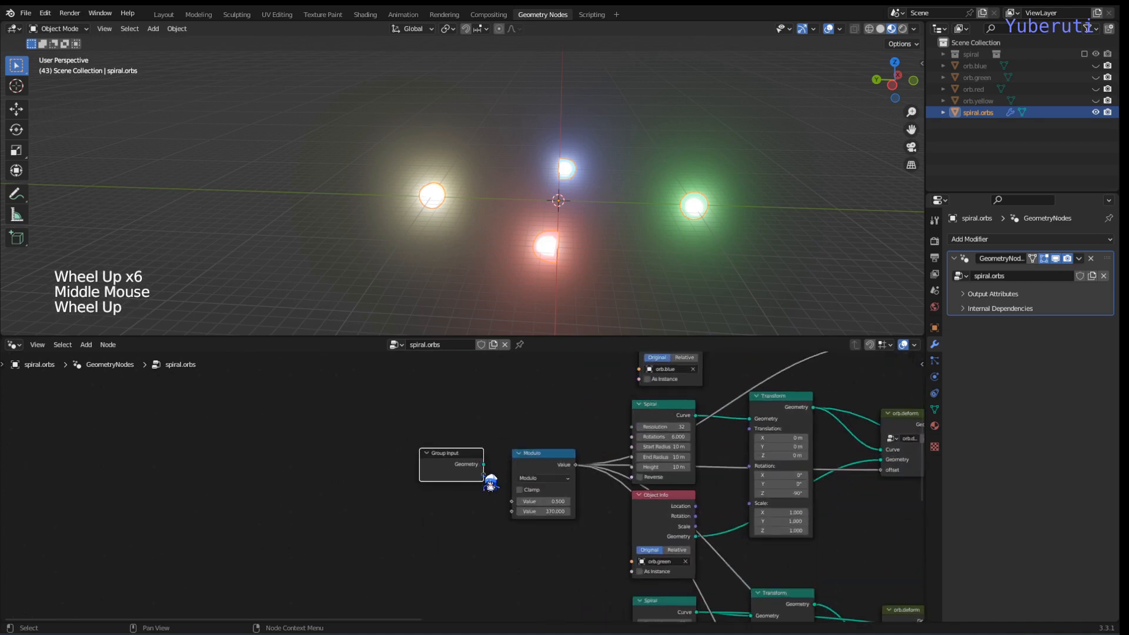
- Expose the Modulo node's first value through the Group Input and rename that group input orb.offset
left_click_drag(483, 473, 532, 511)
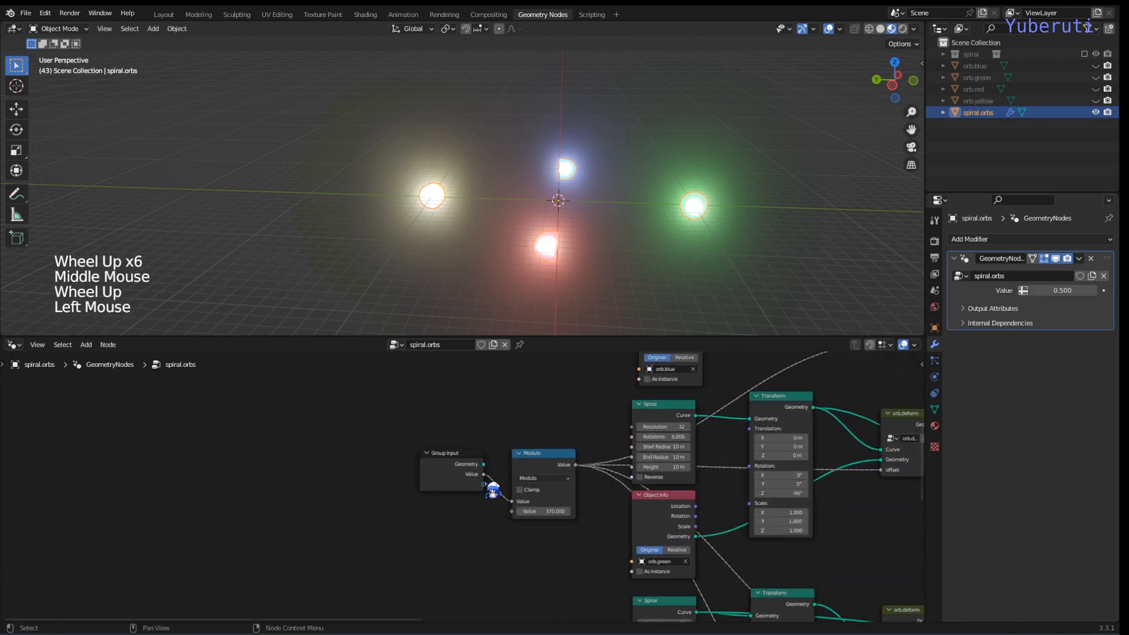
left_click(924, 364)
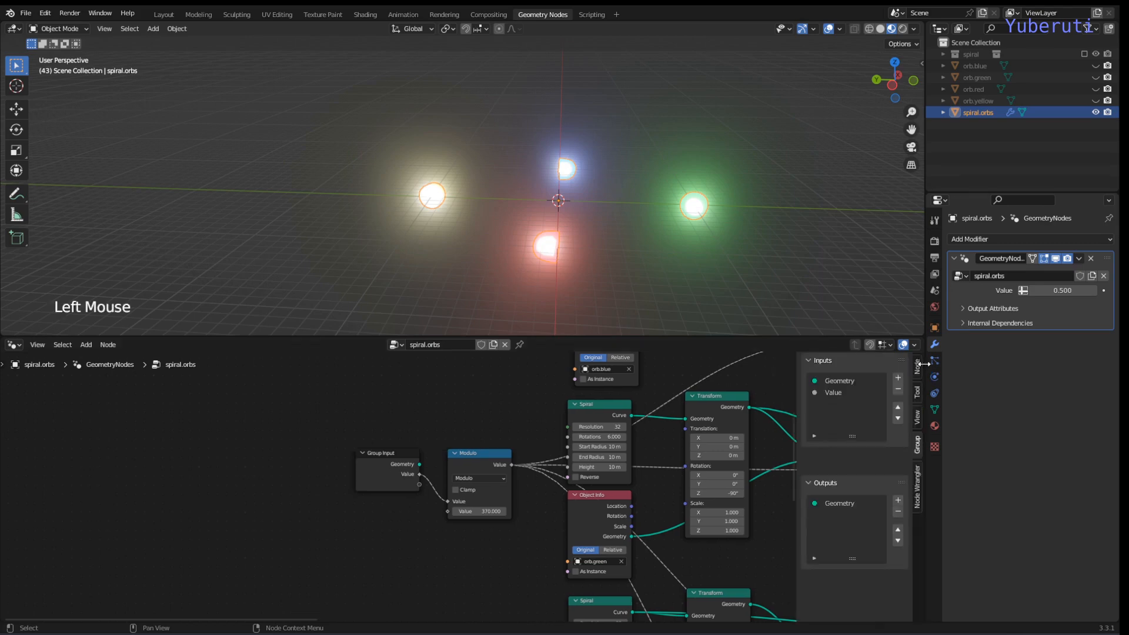
double_click(828, 392)
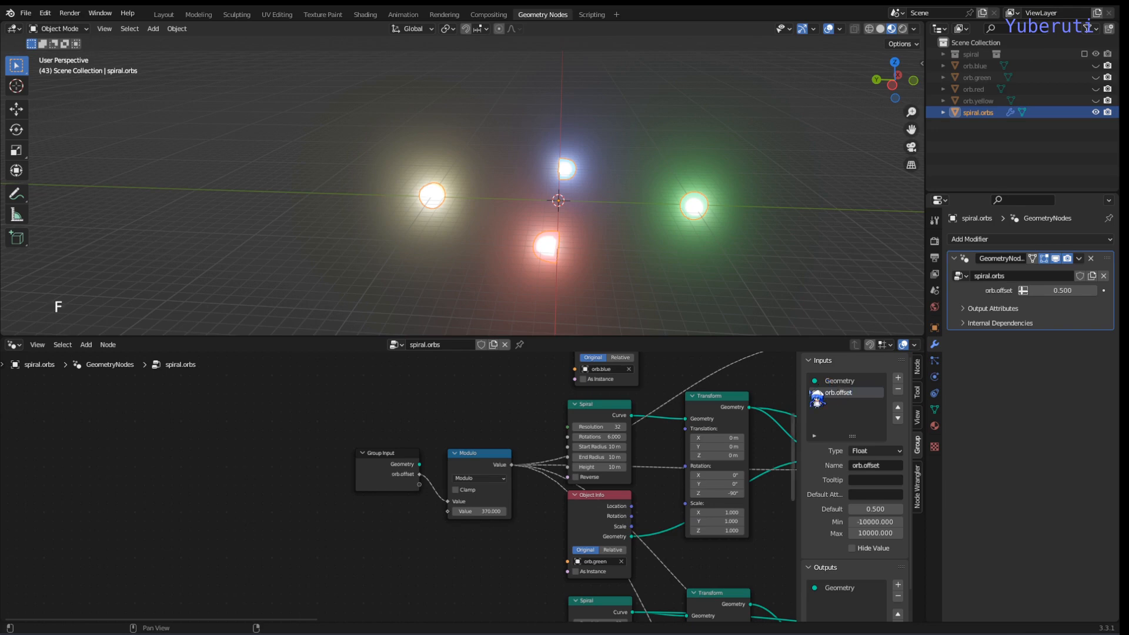
left_click_drag(1053, 290, 1088, 291)
key("Escape")
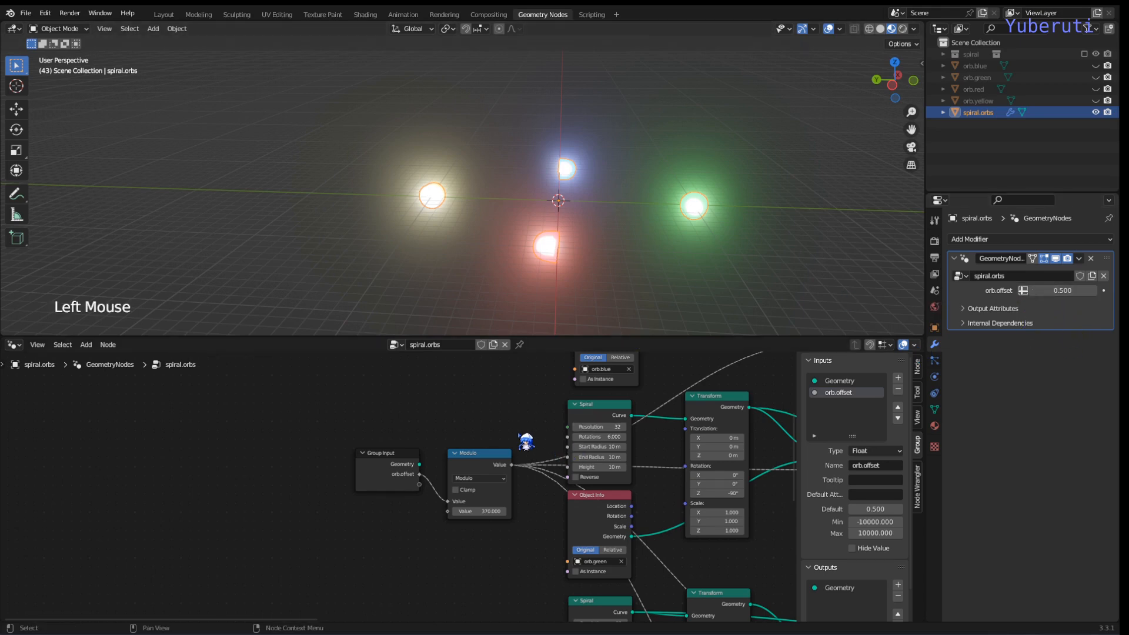
- Switch to the Layout workspace and keyframe the modifier's orb.offset at 0 on frame 1
scroll(526, 442, "down", 4)
middle_click_drag(660, 524, 418, 471)
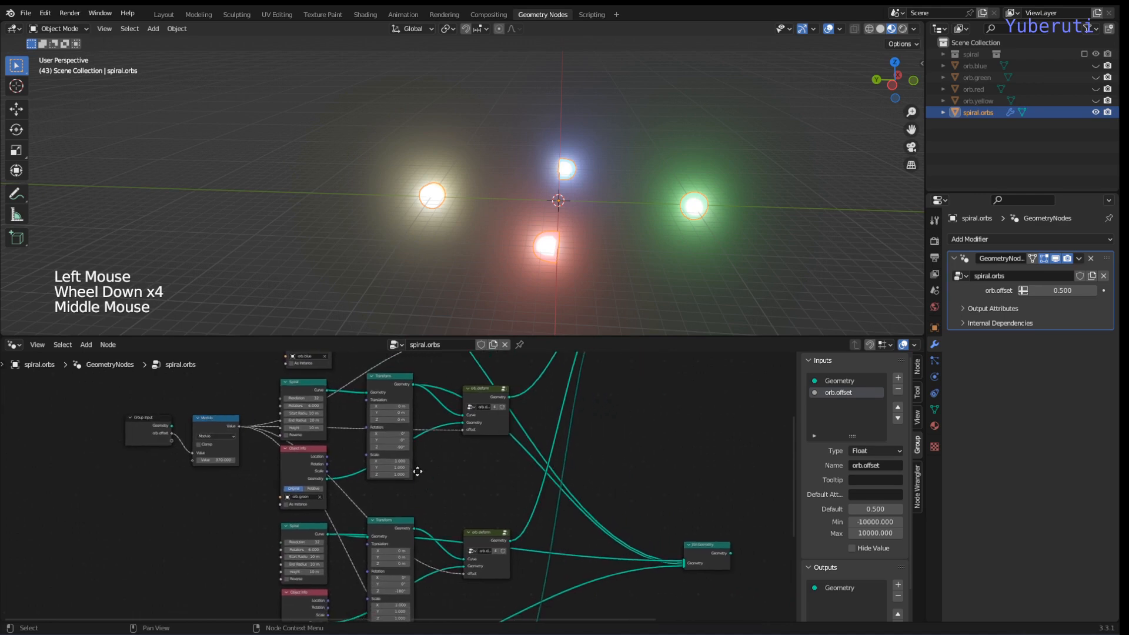
scroll(417, 471, "up", 1)
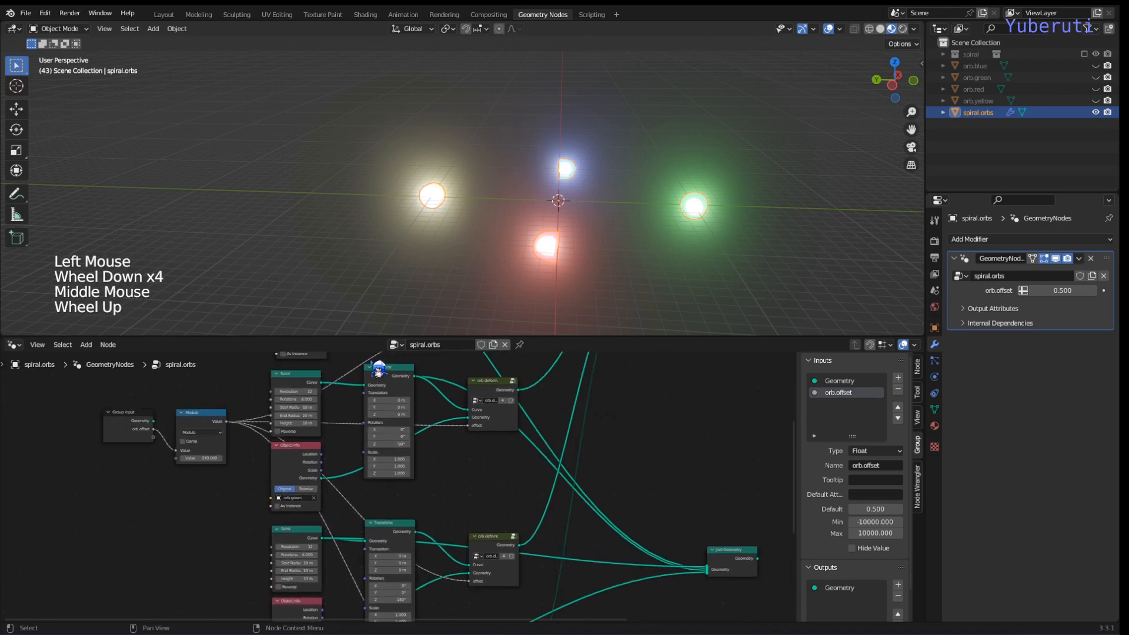
left_click(166, 15)
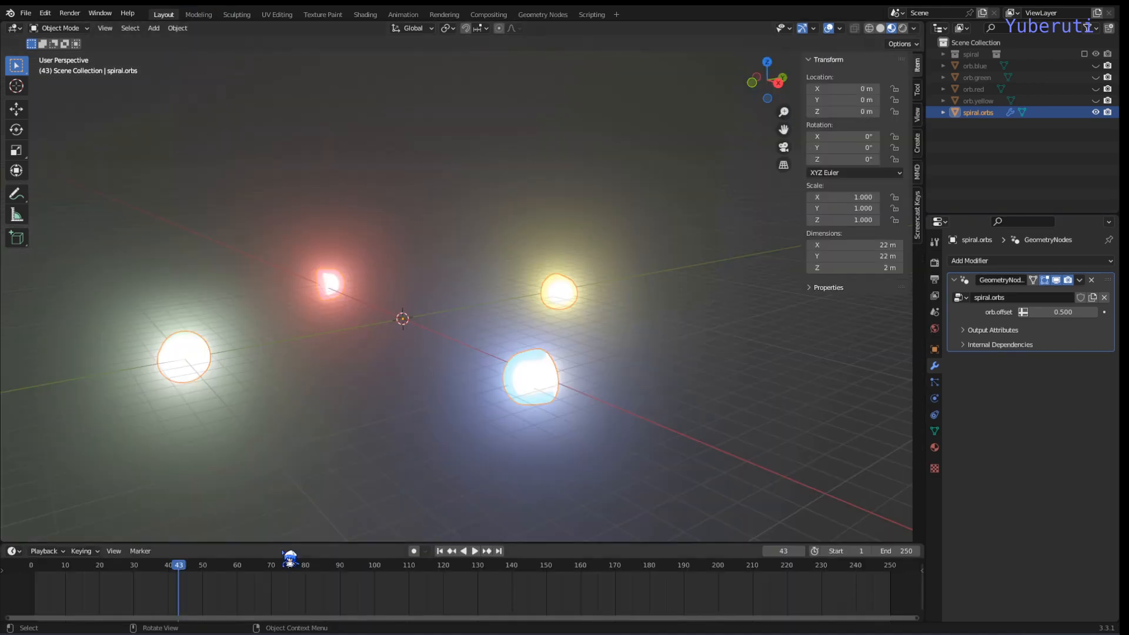
left_click_drag(182, 573, 37, 577)
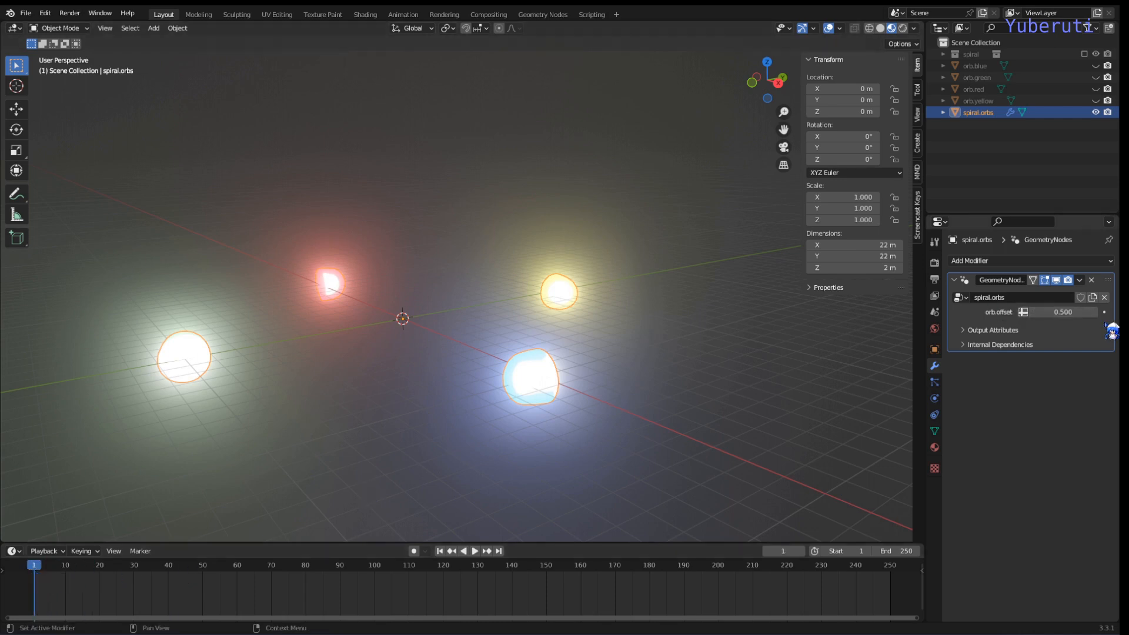
middle_click_drag(652, 389, 607, 382)
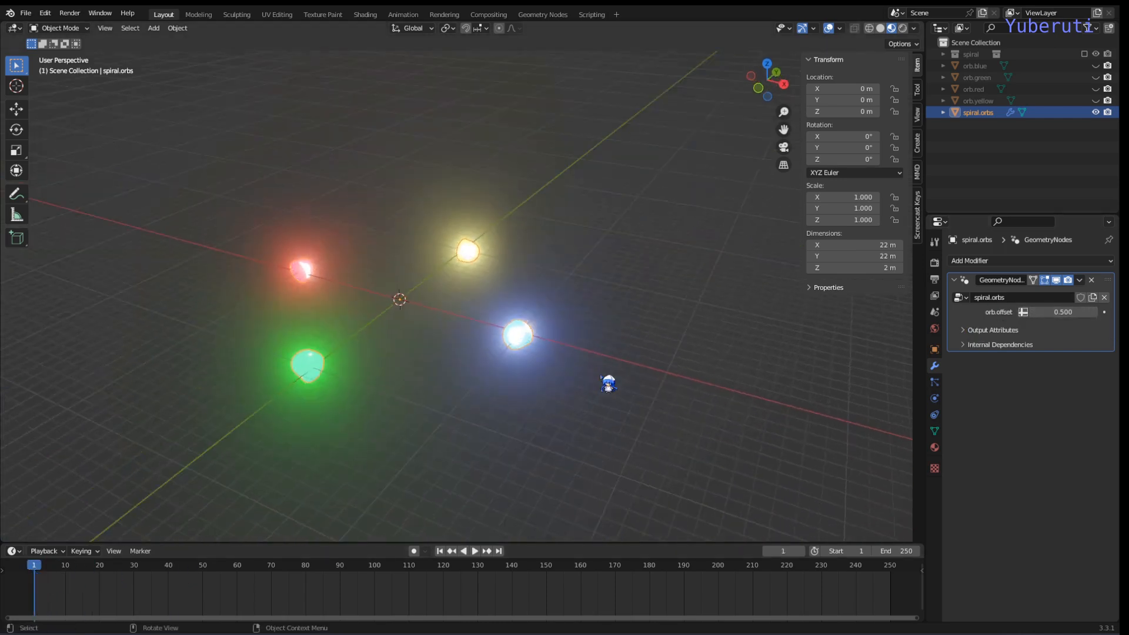
left_click_drag(1038, 312, 1061, 313)
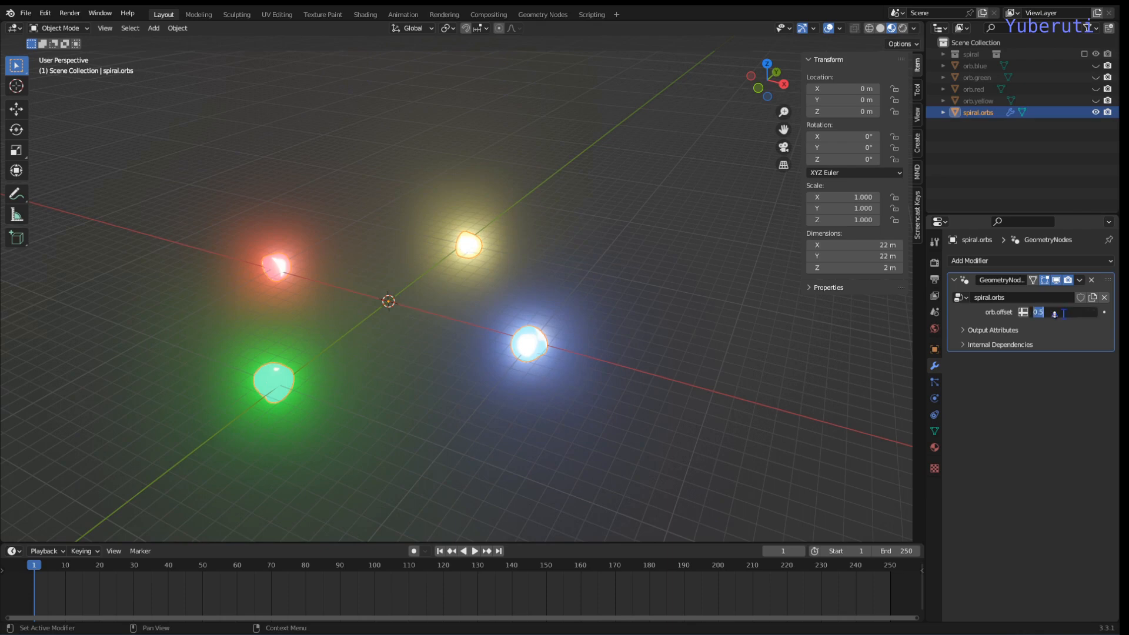
type("0")
key("Return")
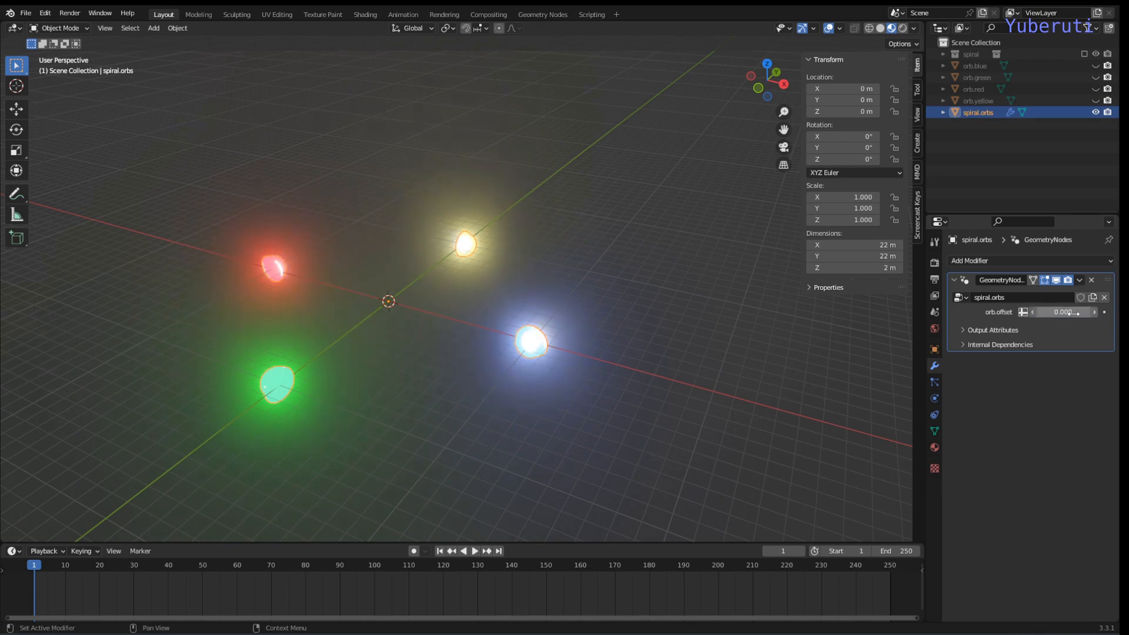
left_click(1104, 312)
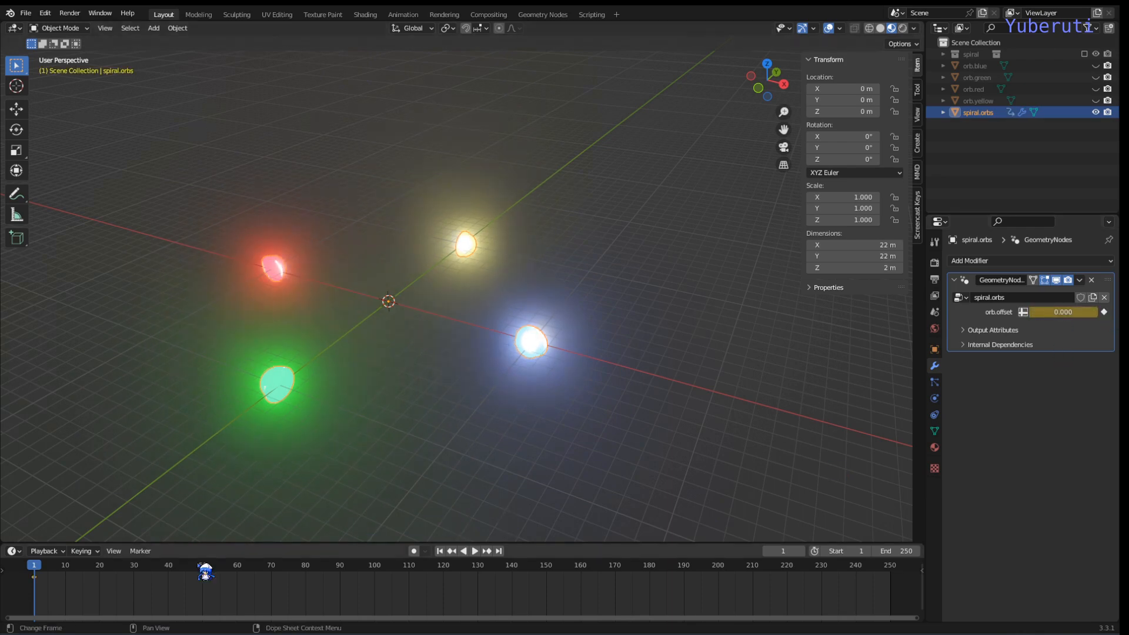
- Keyframe orb.offset at 400 on frame 250 and preview the orbs' animation over the timeline
left_click_drag(46, 576, 898, 582)
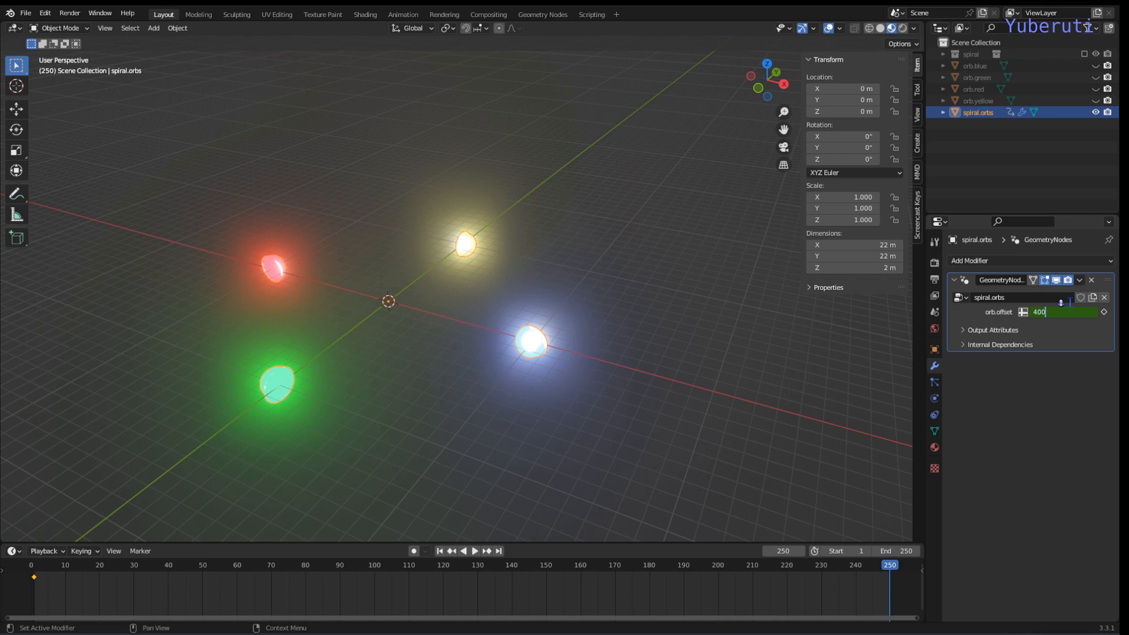
key("Return")
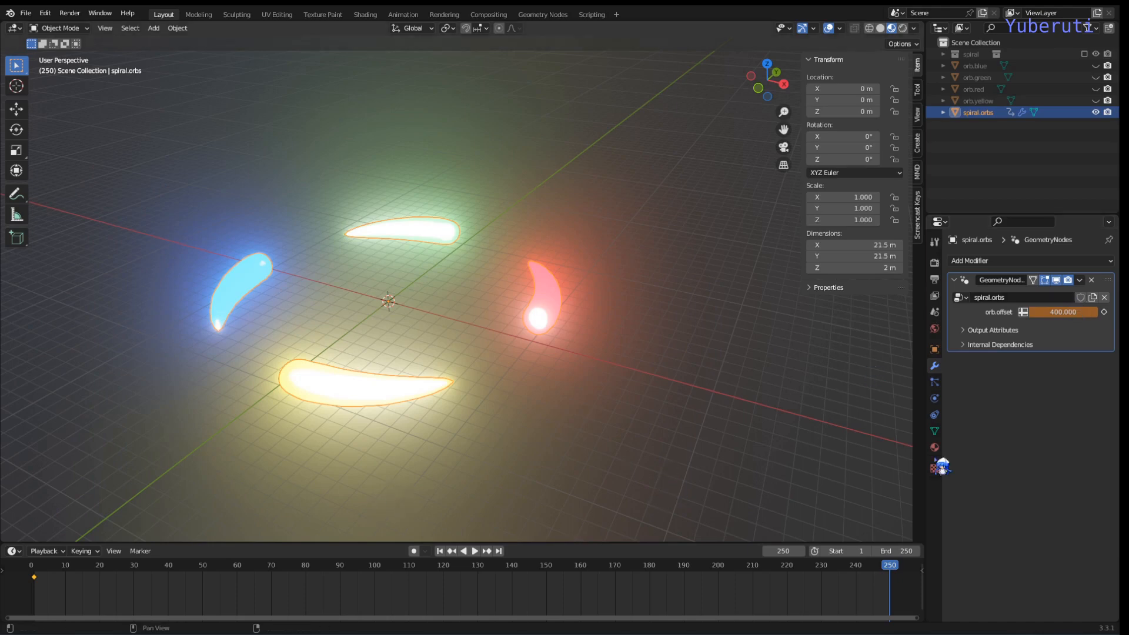
left_click(1103, 312)
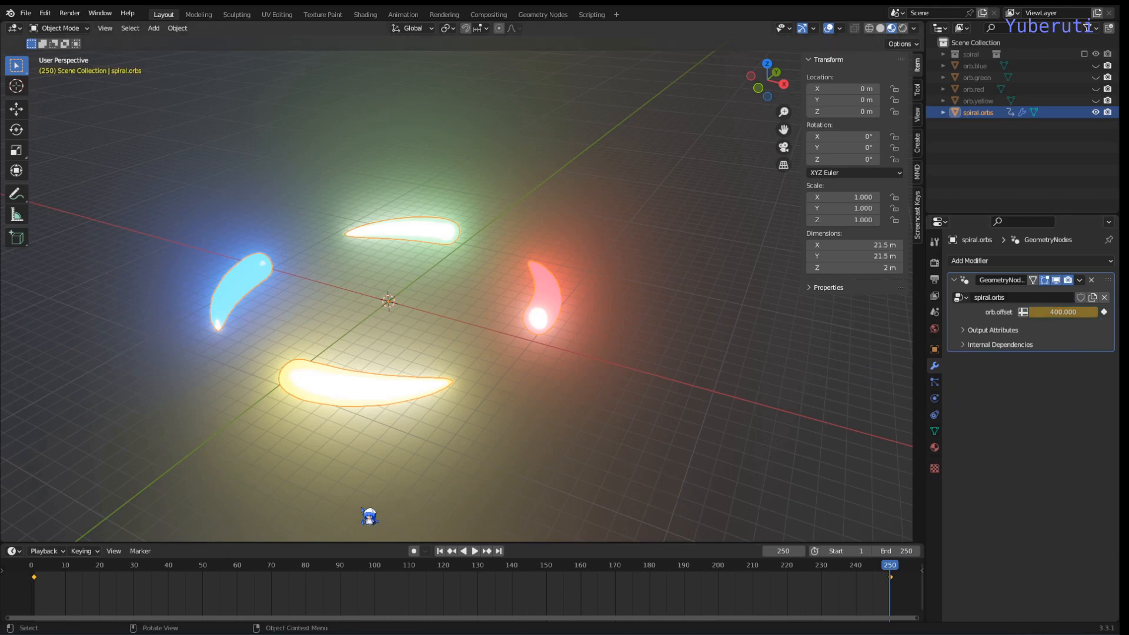
left_click_drag(40, 582, 952, 555)
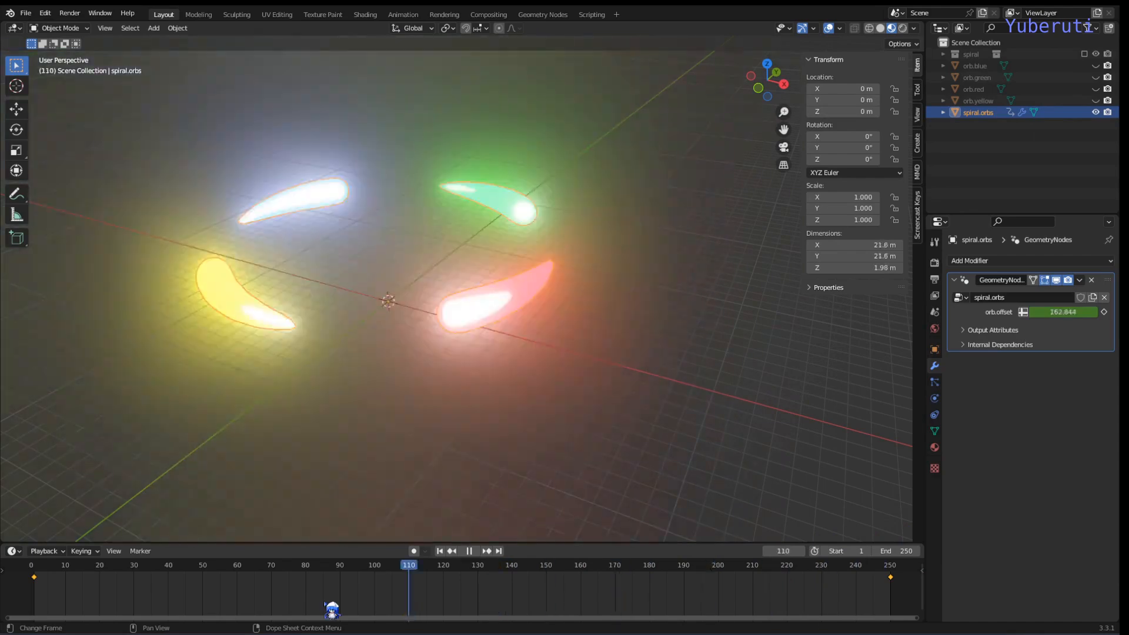